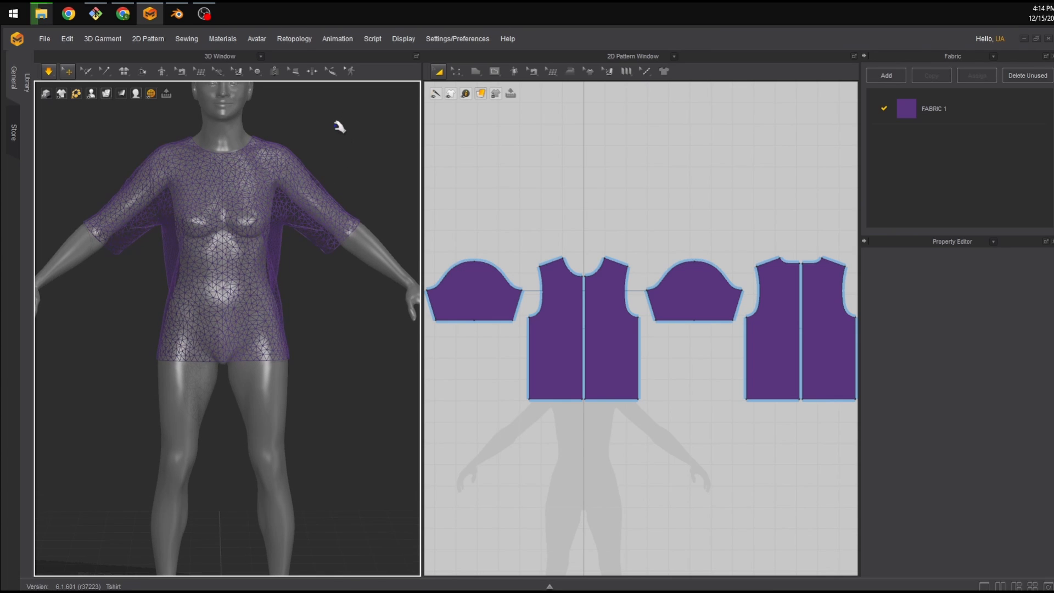
# Run the cloth simulation briefly to settle the T-shirt on the avatar.
pyautogui.scroll(2, 342, 145)
pyautogui.moveTo(343, 144); pyautogui.dragTo(345, 165, button='middle')
pyautogui.scroll(-2, 288, 136)
pyautogui.scroll(3, 323, 154)
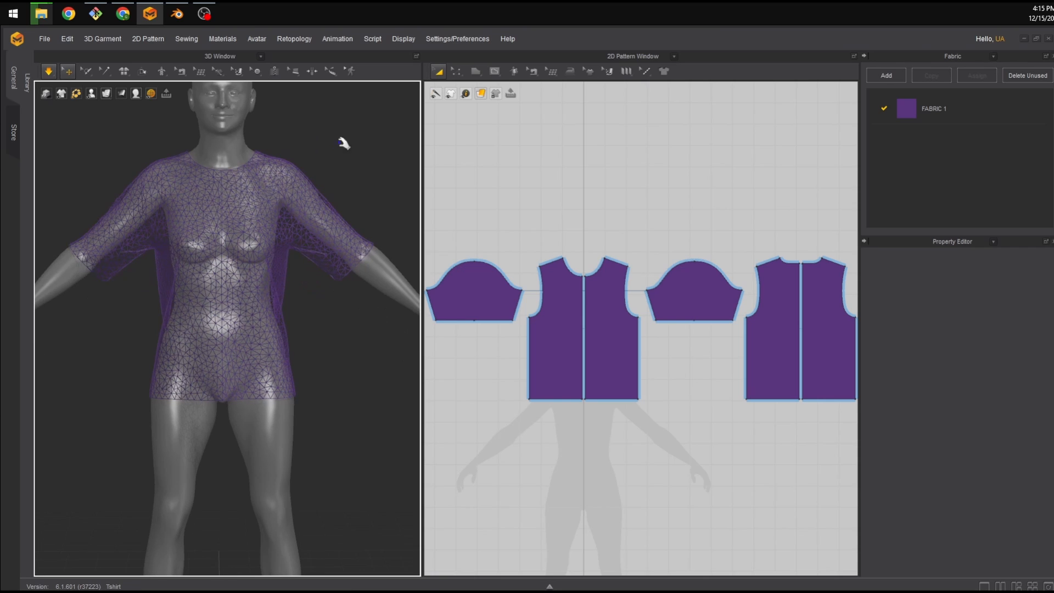
pyautogui.moveTo(344, 144); pyautogui.dragTo(342, 141, button='right')
pyautogui.moveTo(350, 132); pyautogui.dragTo(346, 155, button='middle')
pyautogui.moveTo(341, 155); pyautogui.dragTo(313, 158, button='right')
pyautogui.scroll(2, 326, 179)
pyautogui.scroll(-1, 326, 180)
pyautogui.press('space')
pyautogui.press('space')
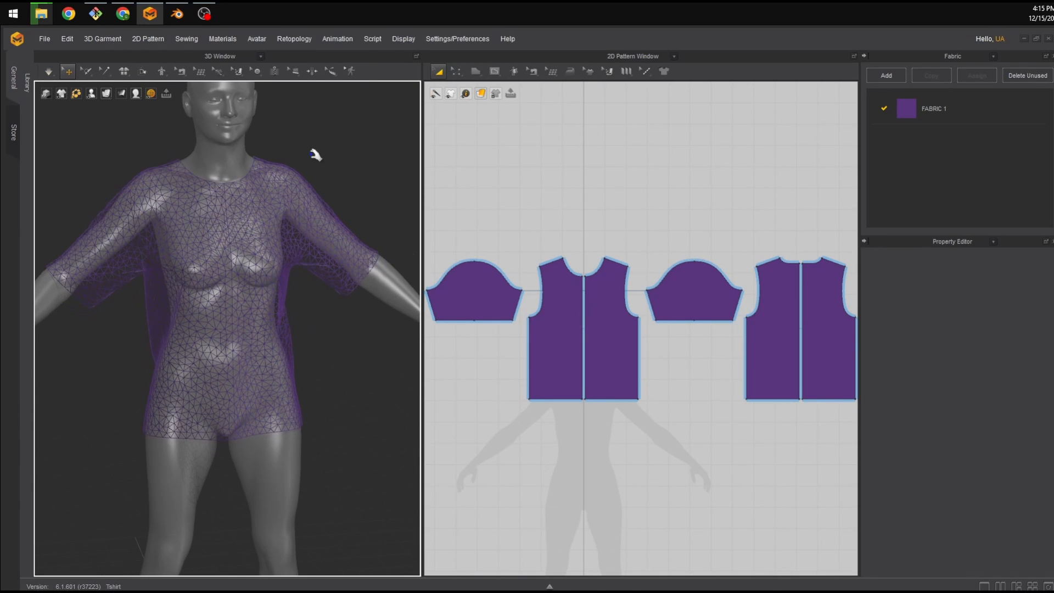
# Switch the 3D garment display mode to Thick Textured Surface.
pyautogui.click(107, 94)
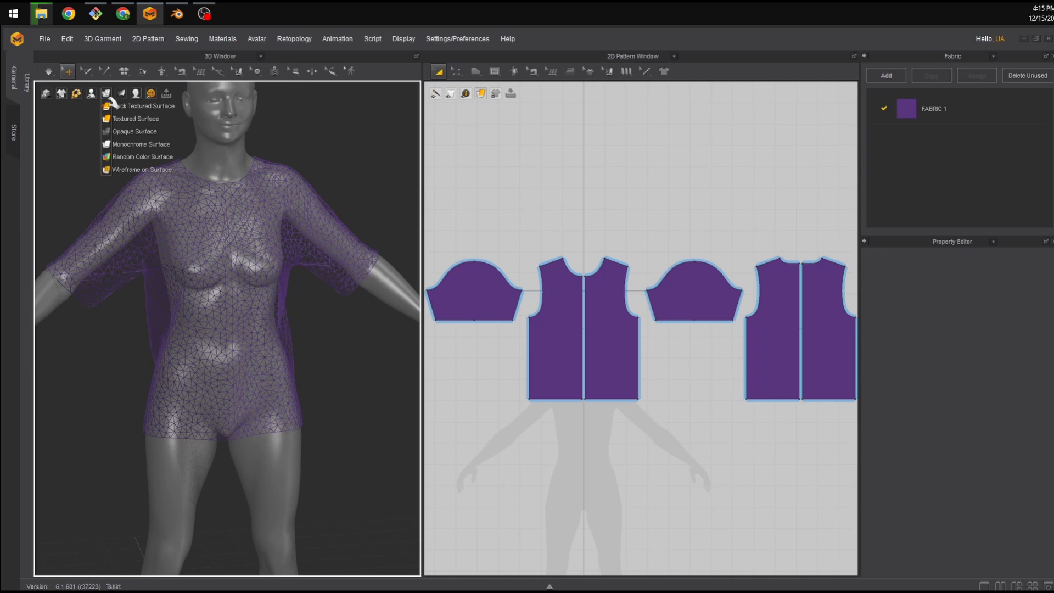
pyautogui.moveTo(124, 96)
pyautogui.click(111, 132)
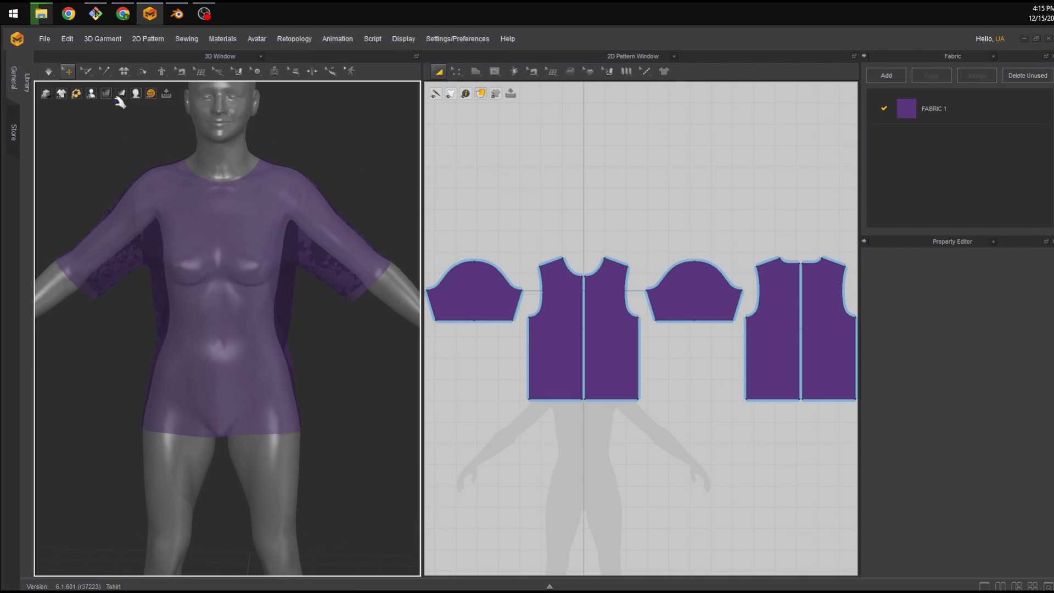
pyautogui.moveTo(108, 95)
pyautogui.click(109, 106)
# Widen the 2D Pattern window by narrowing the 3D window.
pyautogui.moveTo(684, 254); pyautogui.dragTo(730, 224, button='middle')
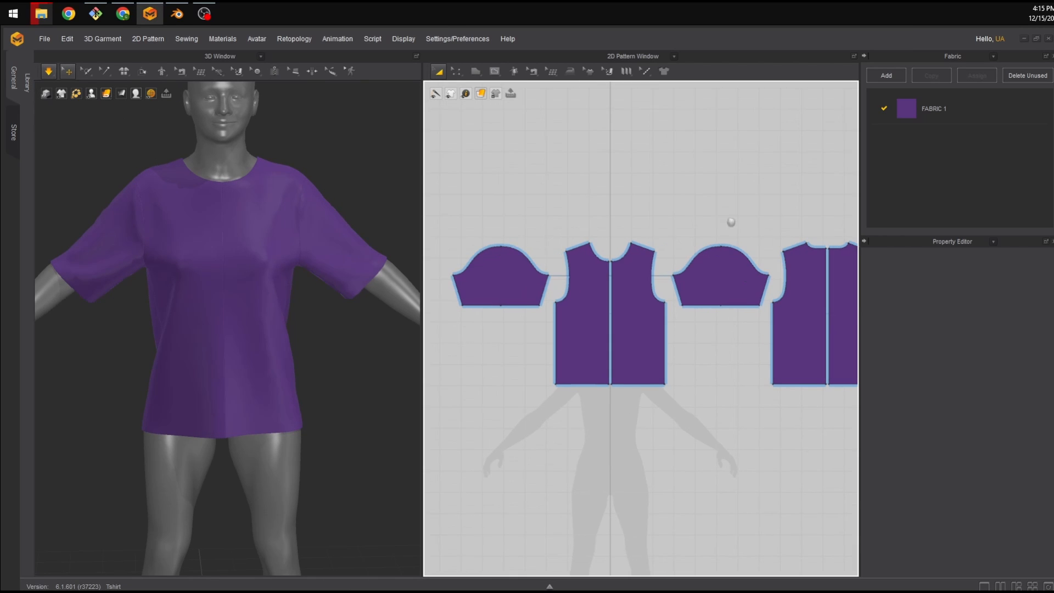
pyautogui.moveTo(420, 204); pyautogui.dragTo(348, 206)
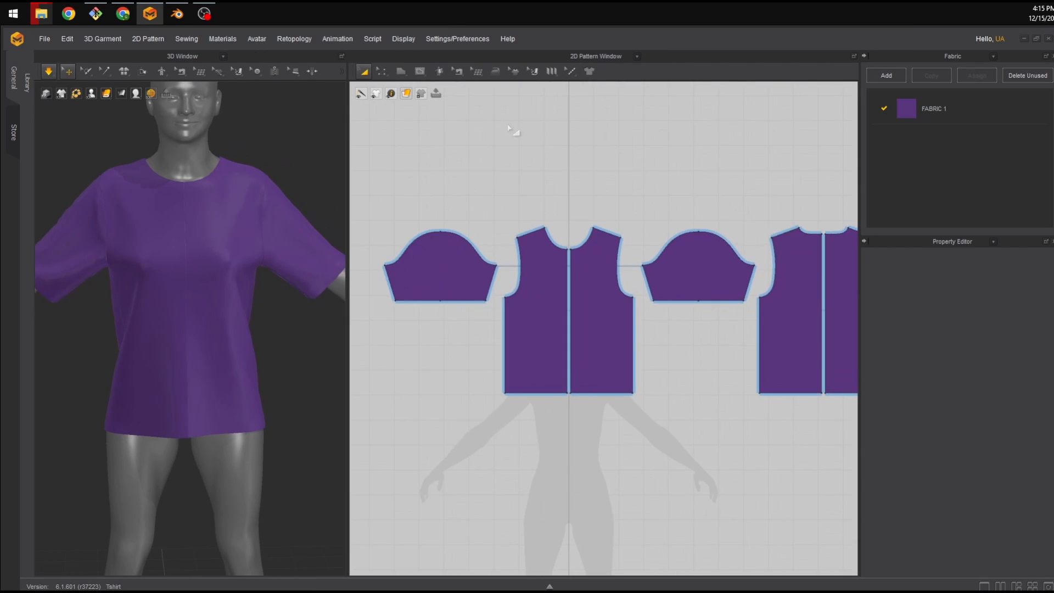
pyautogui.scroll(-1, 574, 112)
pyautogui.scroll(1, 573, 112)
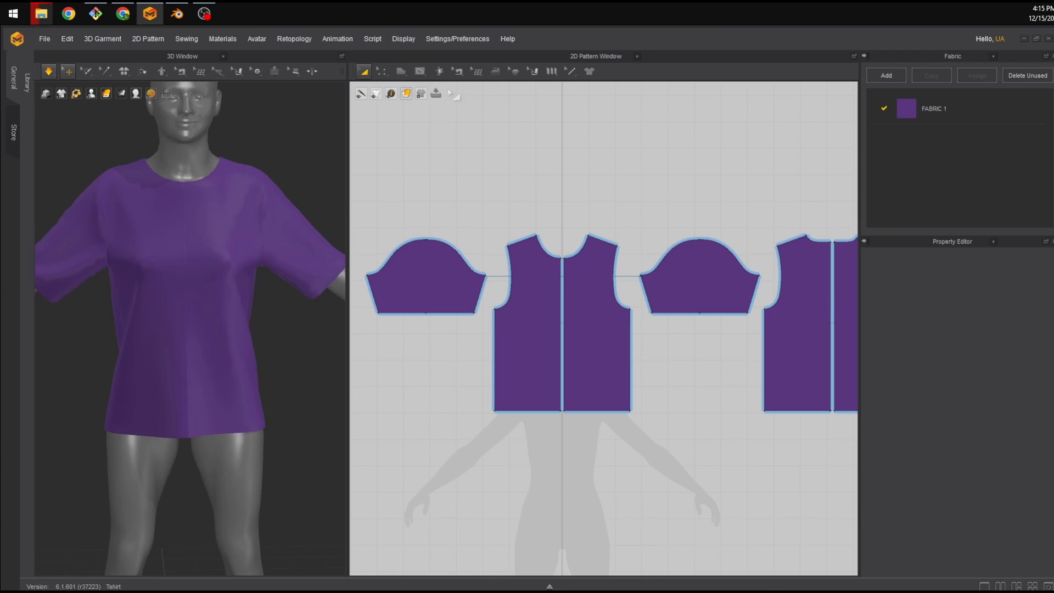
# Pick the Edit Pattern tool and examine the sleeve and body pattern pieces up close.
pyautogui.click(382, 76)
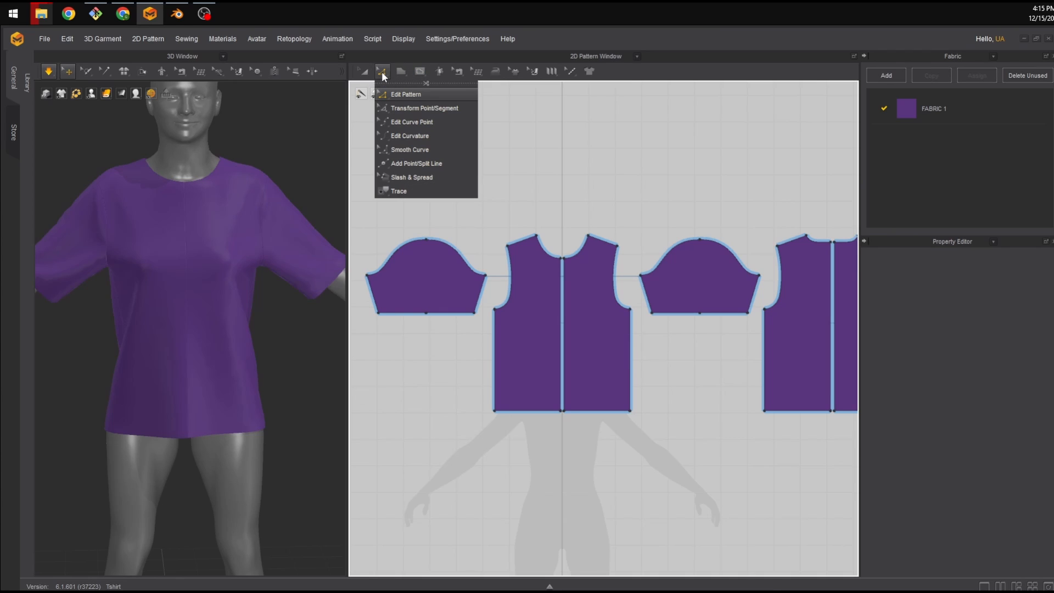
pyautogui.click(520, 252)
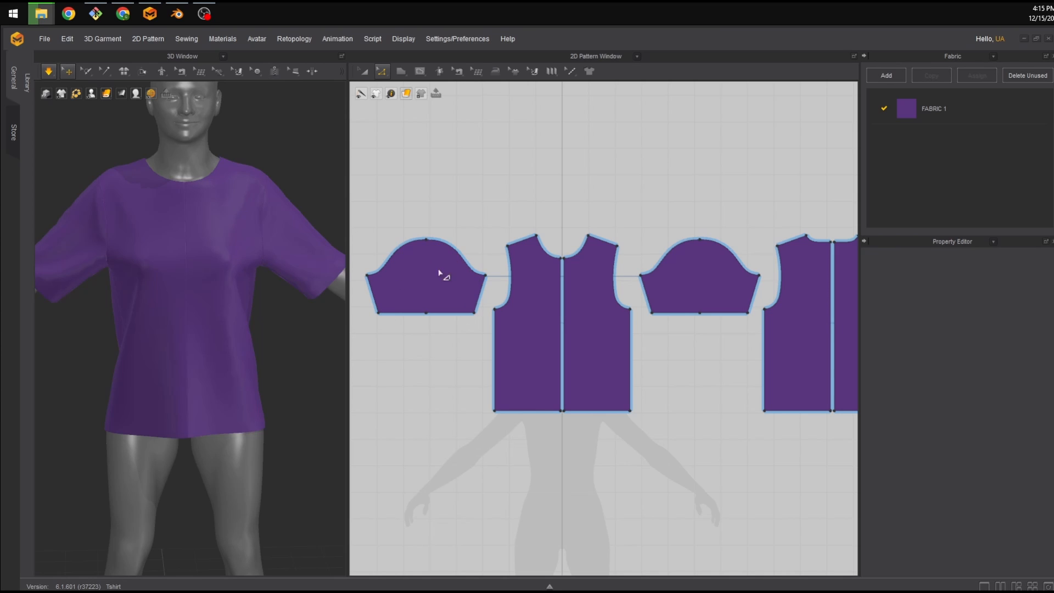
pyautogui.scroll(-2, 455, 281)
pyautogui.scroll(2, 455, 282)
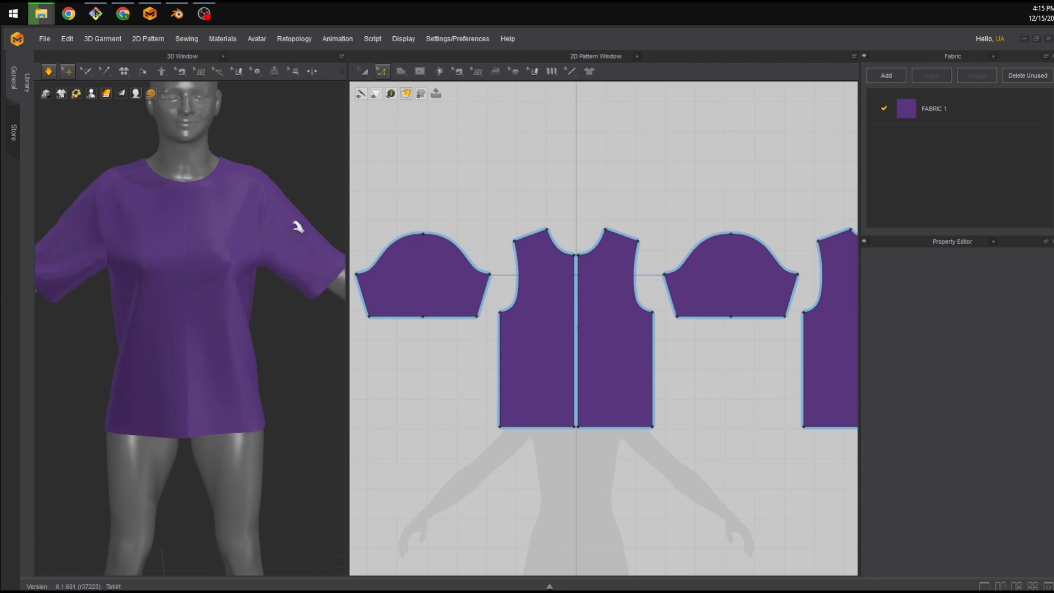
pyautogui.scroll(2, 526, 239)
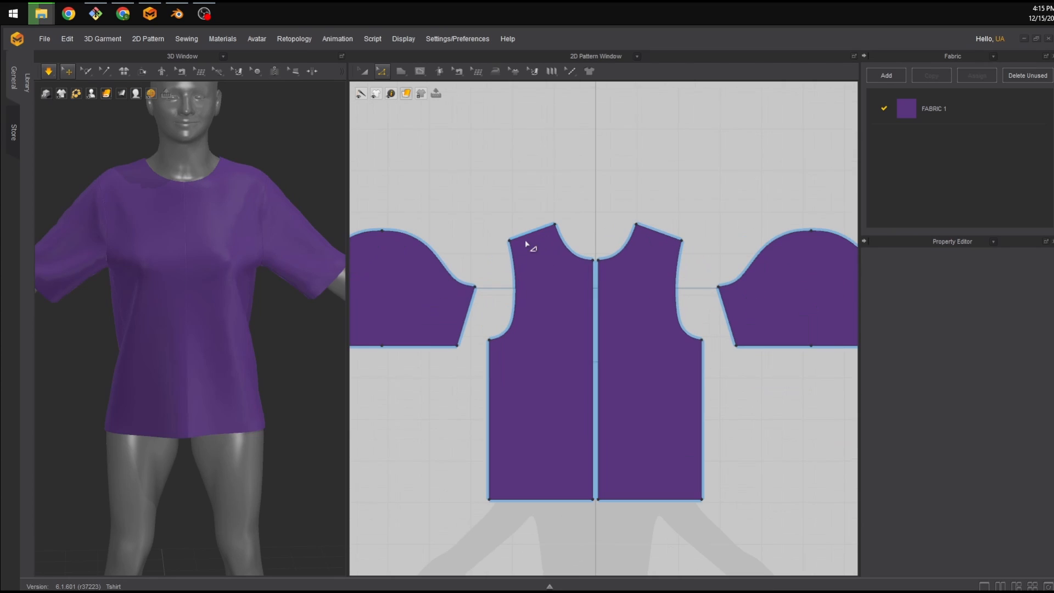
pyautogui.rightClick(539, 183)
pyautogui.moveTo(440, 160); pyautogui.dragTo(472, 146, button='middle')
pyautogui.scroll(3, 472, 147)
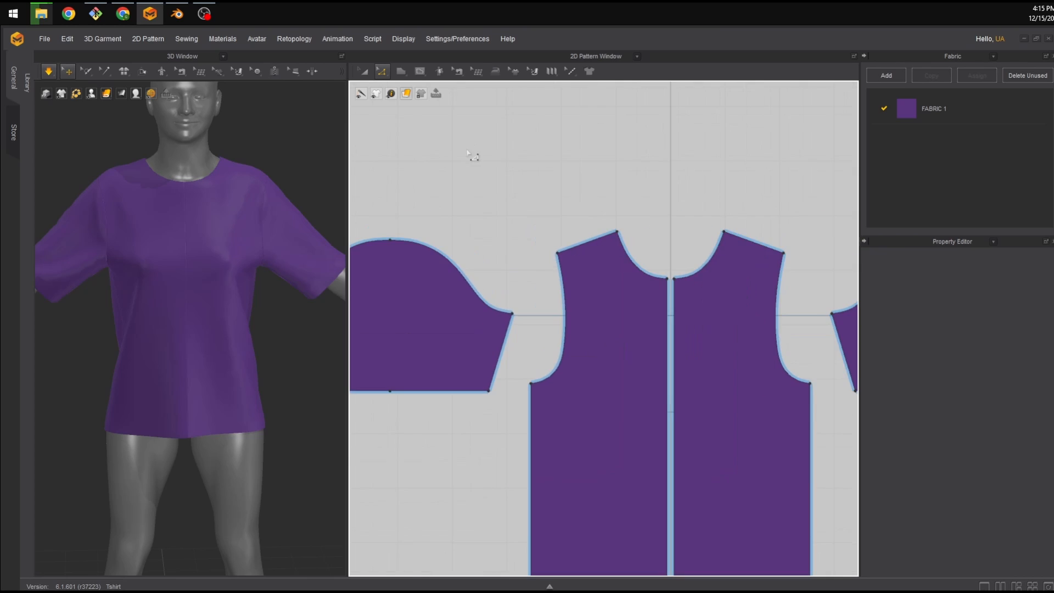
pyautogui.scroll(-2, 473, 188)
pyautogui.moveTo(469, 194); pyautogui.dragTo(489, 173, button='middle')
pyautogui.scroll(1, 516, 188)
pyautogui.scroll(-2, 522, 202)
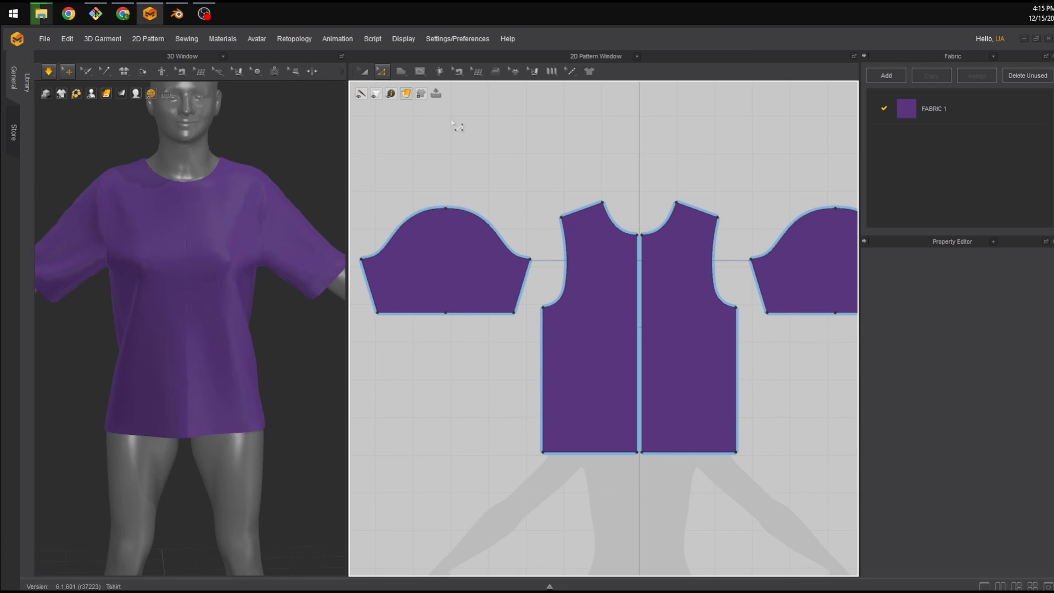
pyautogui.scroll(-1, 511, 192)
pyautogui.moveTo(347, 199); pyautogui.dragTo(292, 205)
pyautogui.moveTo(422, 159); pyautogui.dragTo(400, 189, button='middle')
pyautogui.scroll(-4, 413, 164)
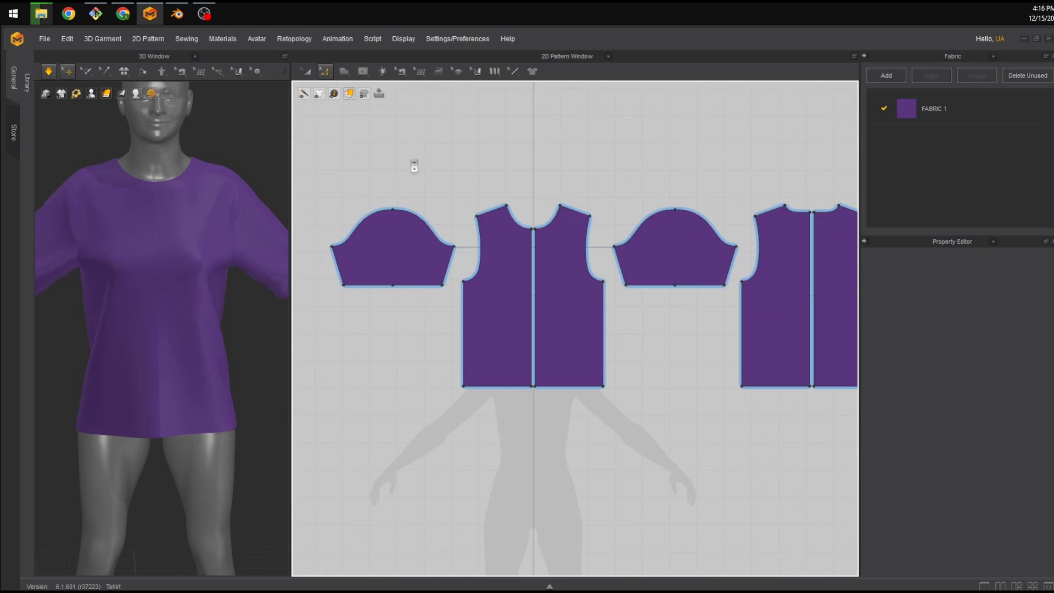
pyautogui.scroll(5, 414, 166)
# Select the left sleeve pattern piece and return to the Edit Pattern tool.
pyautogui.click(309, 72)
pyautogui.click(383, 273)
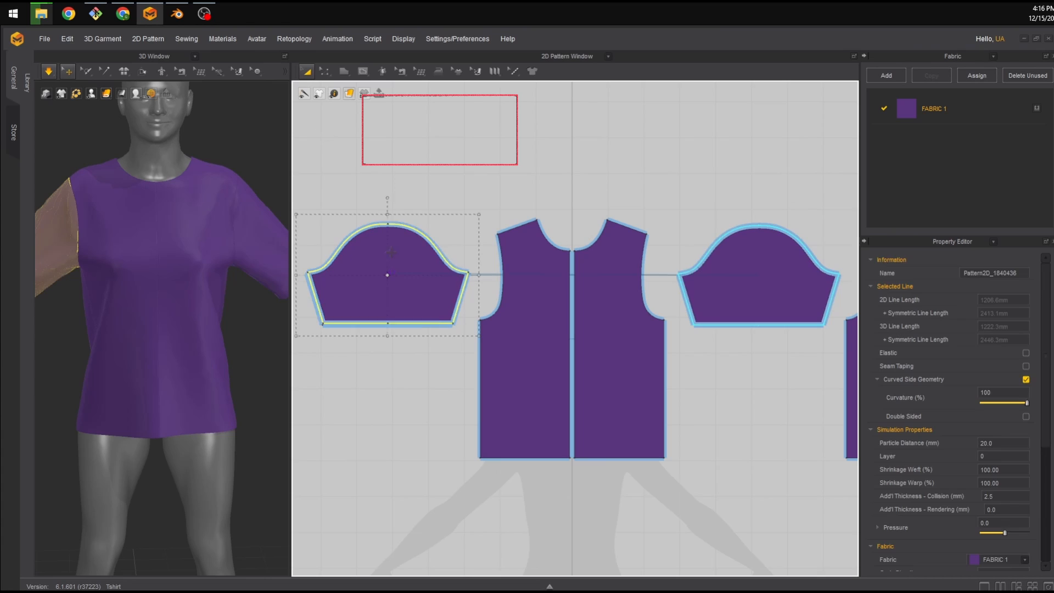
pyautogui.moveTo(384, 273)
pyautogui.mouseDown()
pyautogui.moveTo(379, 257)
pyautogui.moveTo(377, 274)
pyautogui.mouseUp()
pyautogui.click(323, 72)
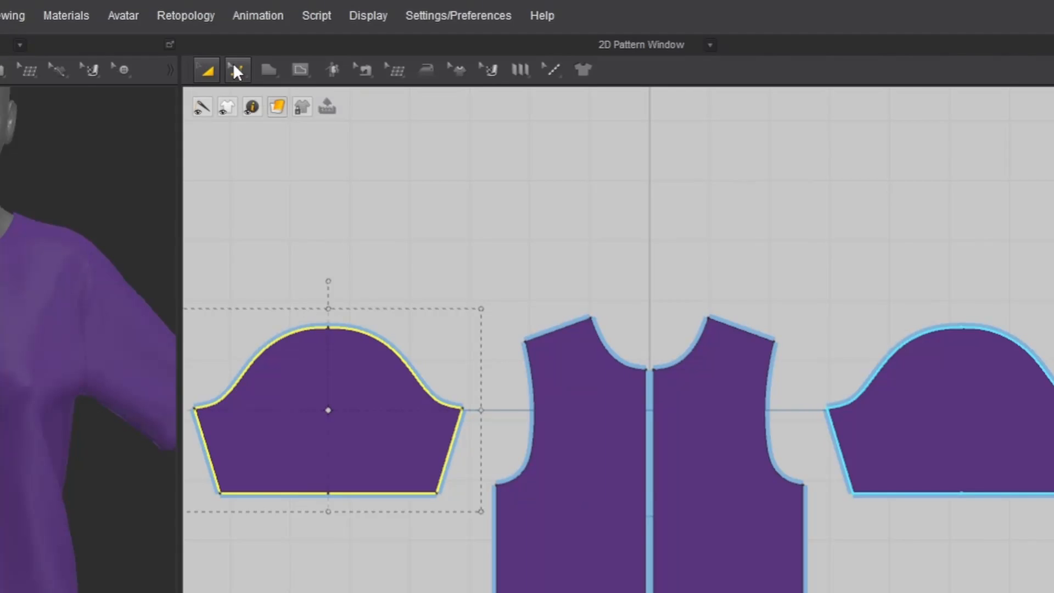
pyautogui.click(233, 62)
# Activate the Edit Topology tool to enter retopology mode for the patterns.
pyautogui.click(402, 64)
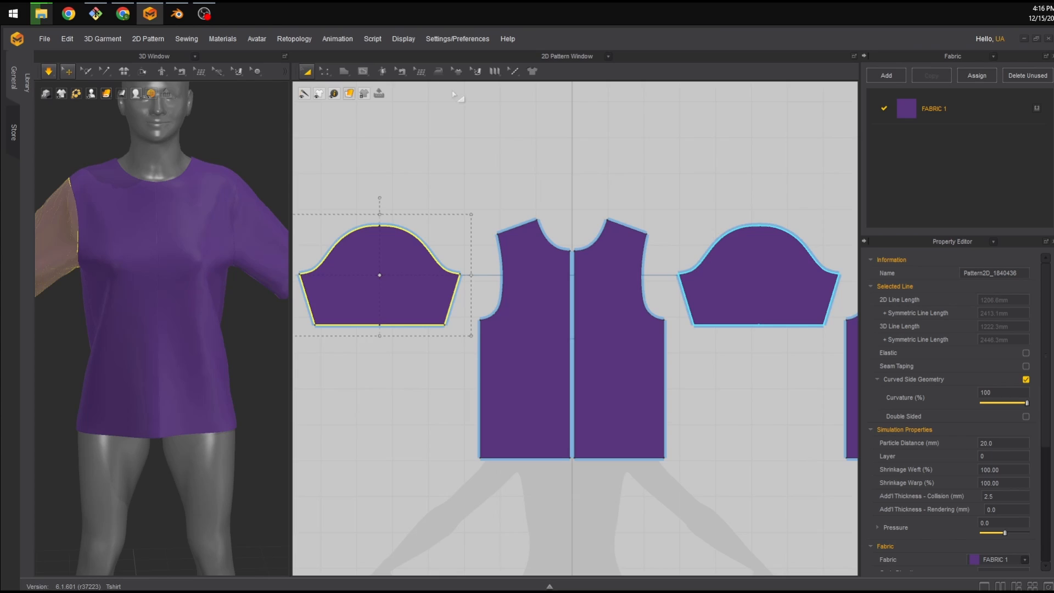
pyautogui.click(407, 108)
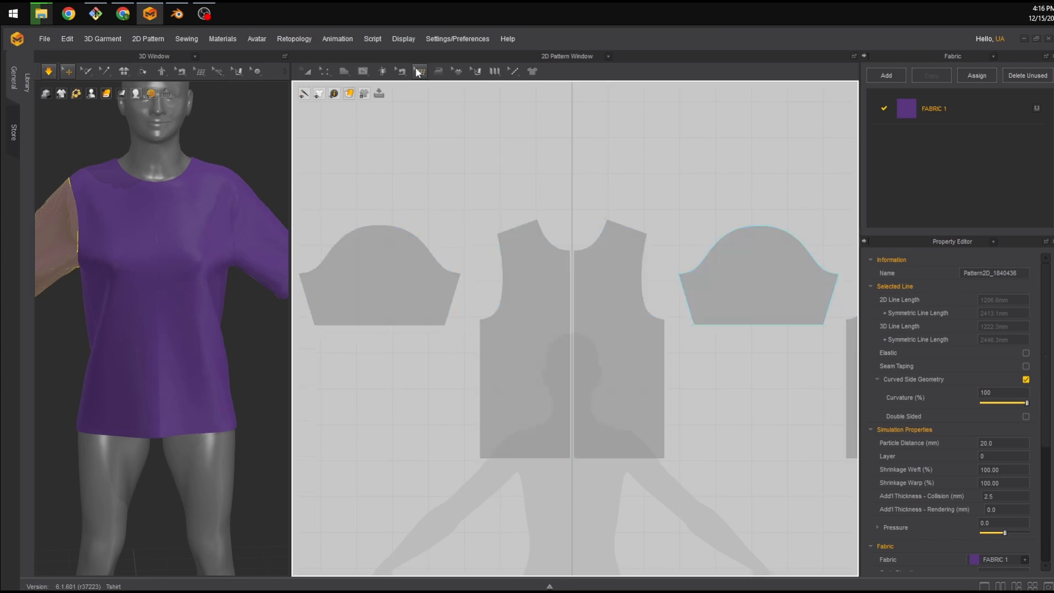
pyautogui.click(450, 106)
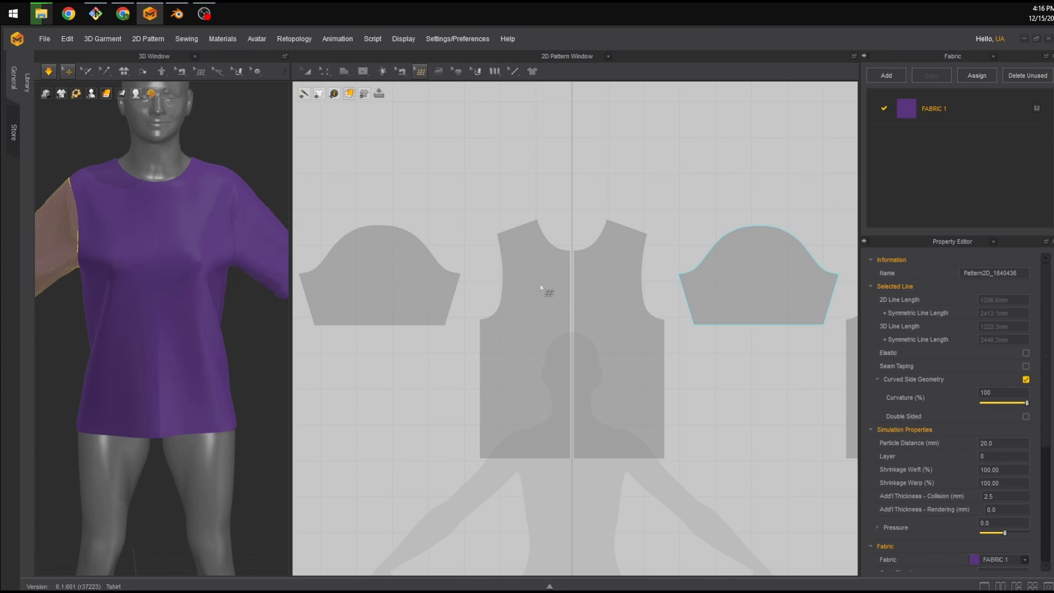
pyautogui.scroll(5, 540, 286)
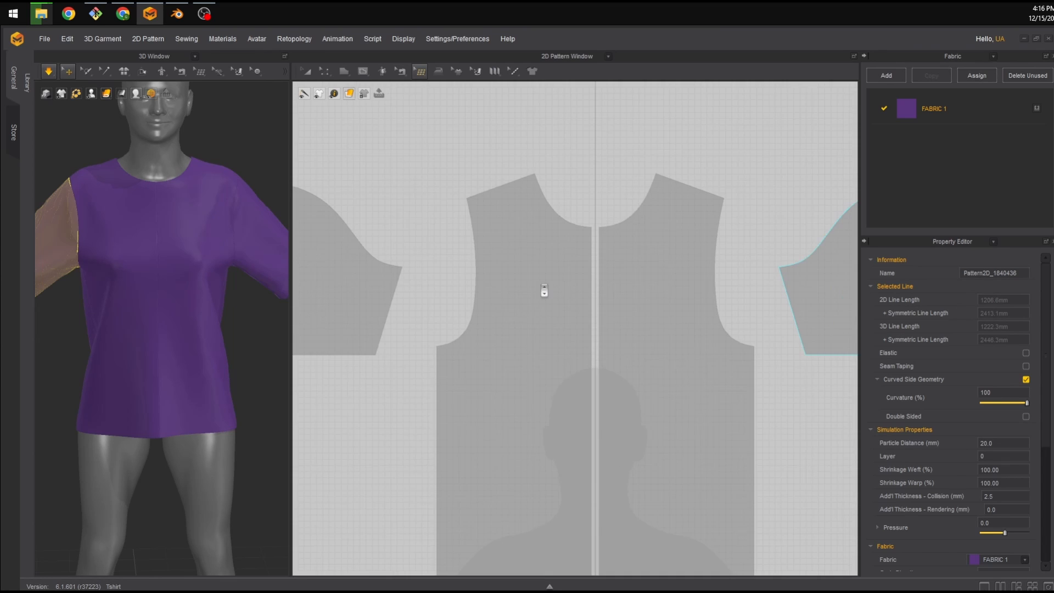
pyautogui.scroll(-2, 674, 274)
pyautogui.moveTo(733, 252); pyautogui.dragTo(678, 230, button='middle')
# Open Patch Topology and set its subdivisions to 5.
pyautogui.click(417, 69)
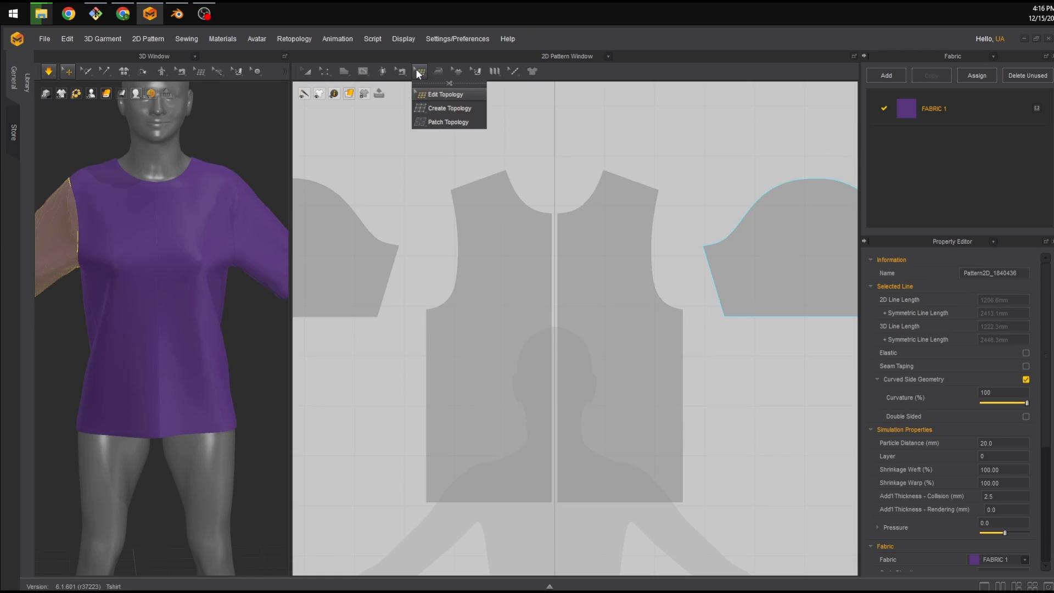
pyautogui.click(454, 123)
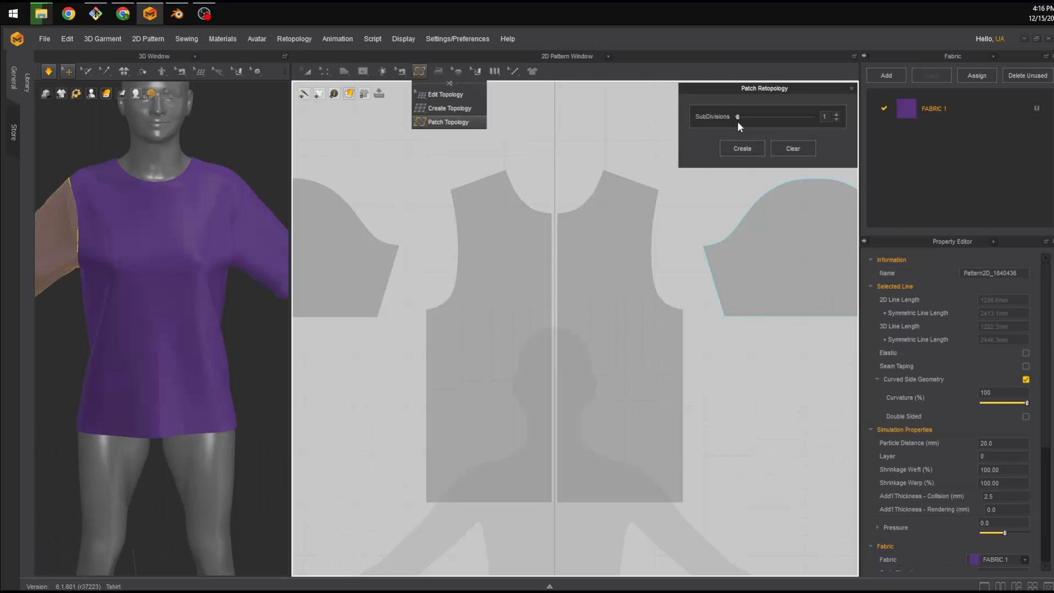
pyautogui.doubleClick(826, 116)
pyautogui.write('5')
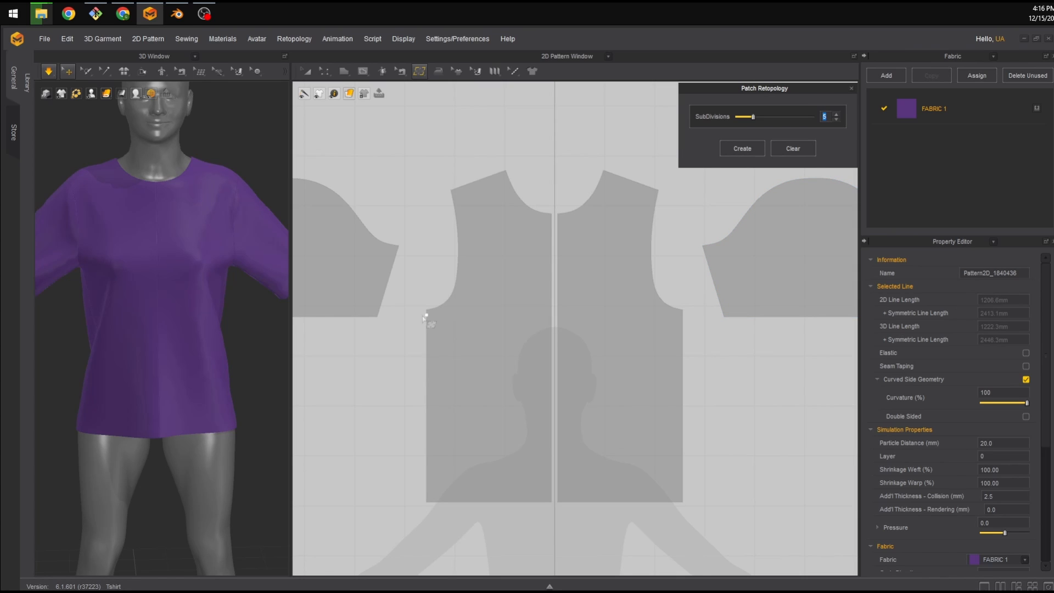
# Outline a patch over the front panel from the underarm level to the hem and create it.
pyautogui.click(426, 333)
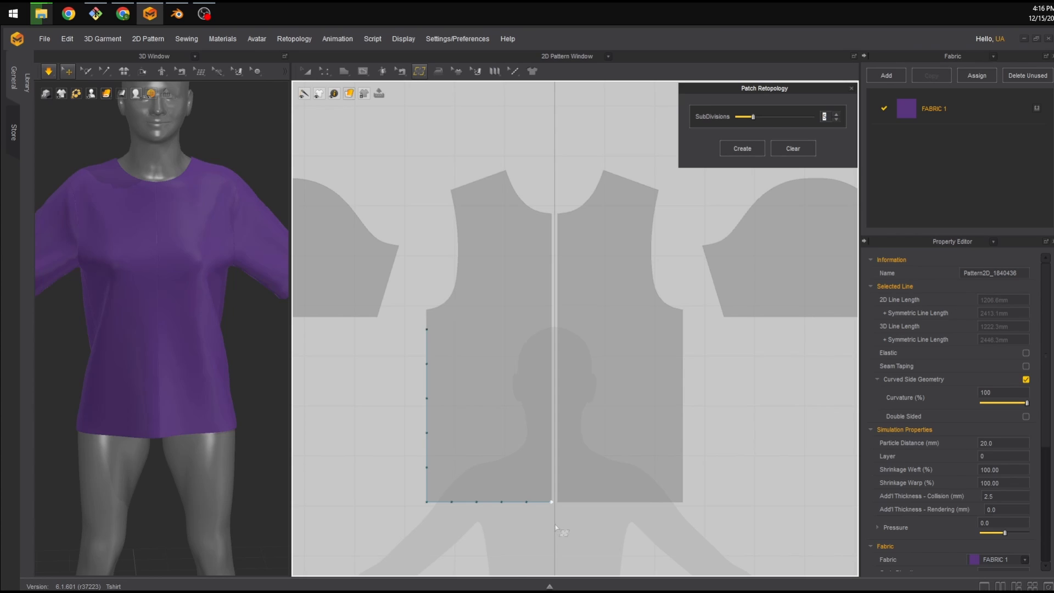
pyautogui.click(563, 328)
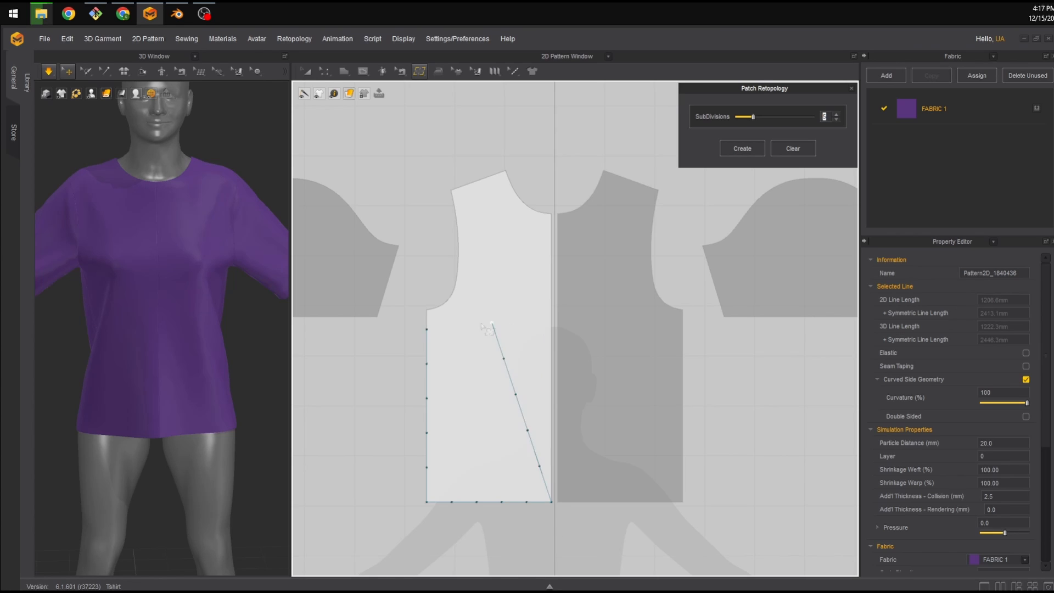
pyautogui.click(427, 329)
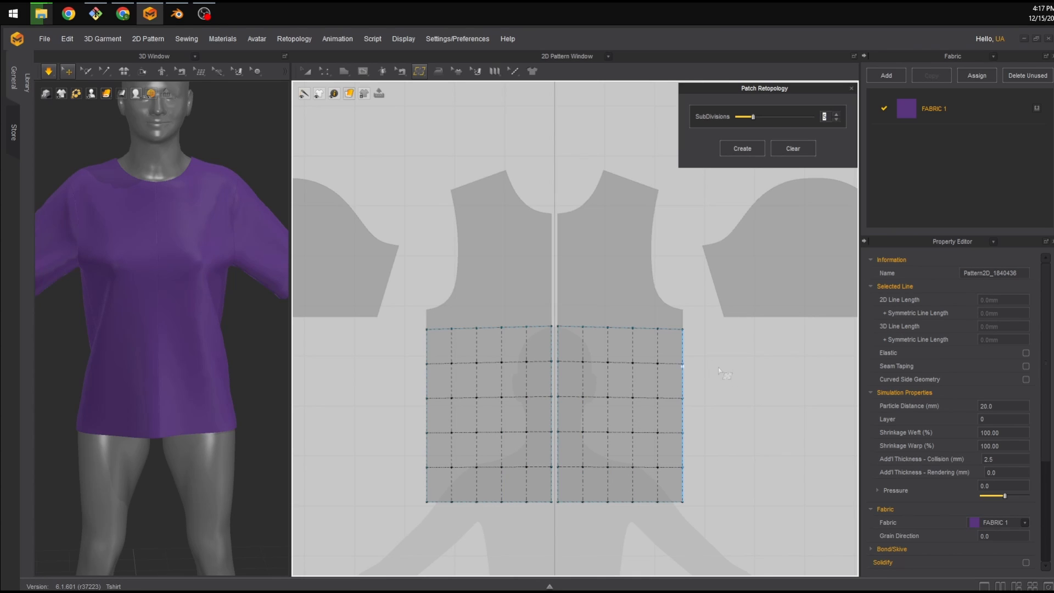
pyautogui.click(747, 146)
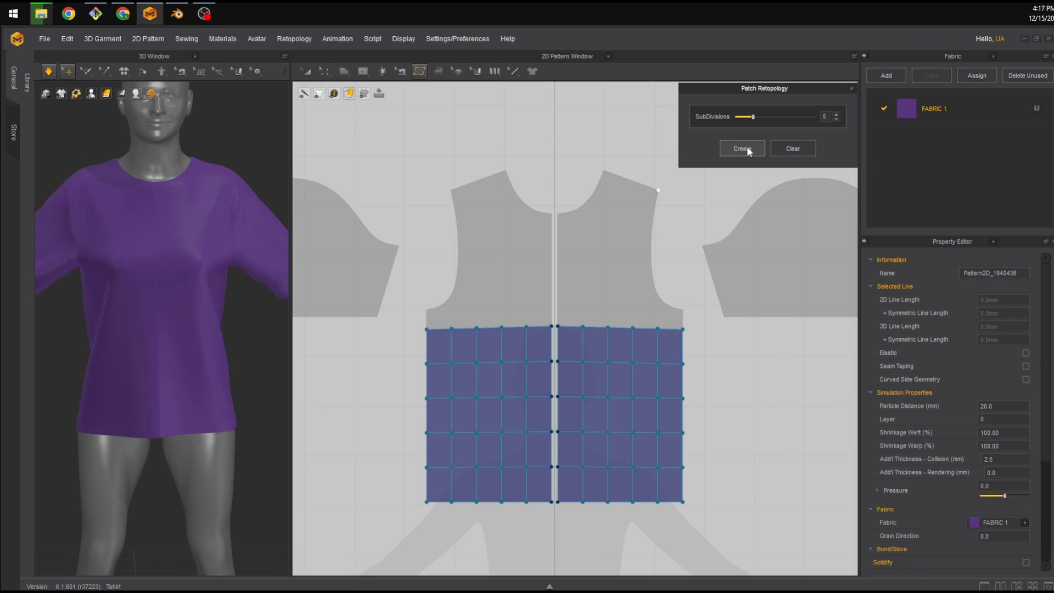
# Outline a patch over the back panel from the underarm level to the hem and create it.
pyautogui.scroll(2, 662, 321)
pyautogui.scroll(-5, 661, 320)
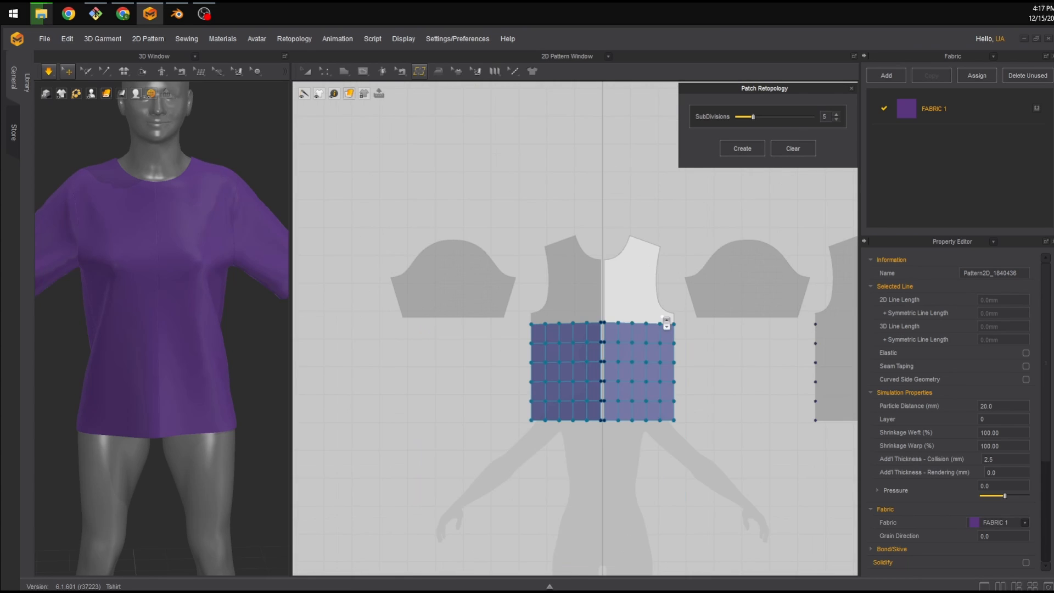
pyautogui.moveTo(688, 333); pyautogui.dragTo(437, 314, button='middle')
pyautogui.scroll(5, 508, 333)
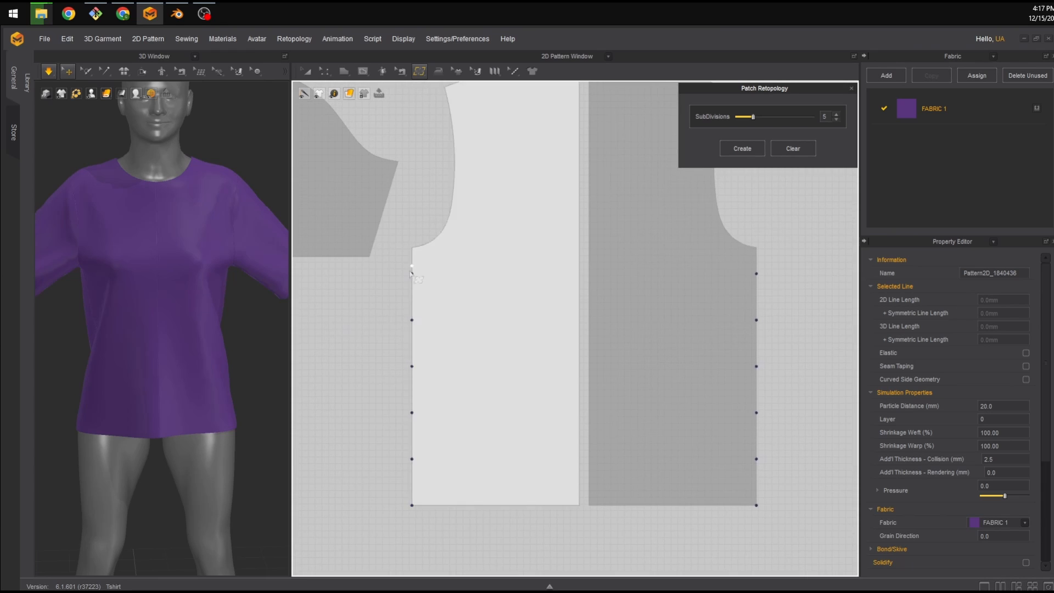
pyautogui.scroll(-3, 391, 313)
pyautogui.scroll(5, 384, 304)
pyautogui.scroll(-7, 384, 303)
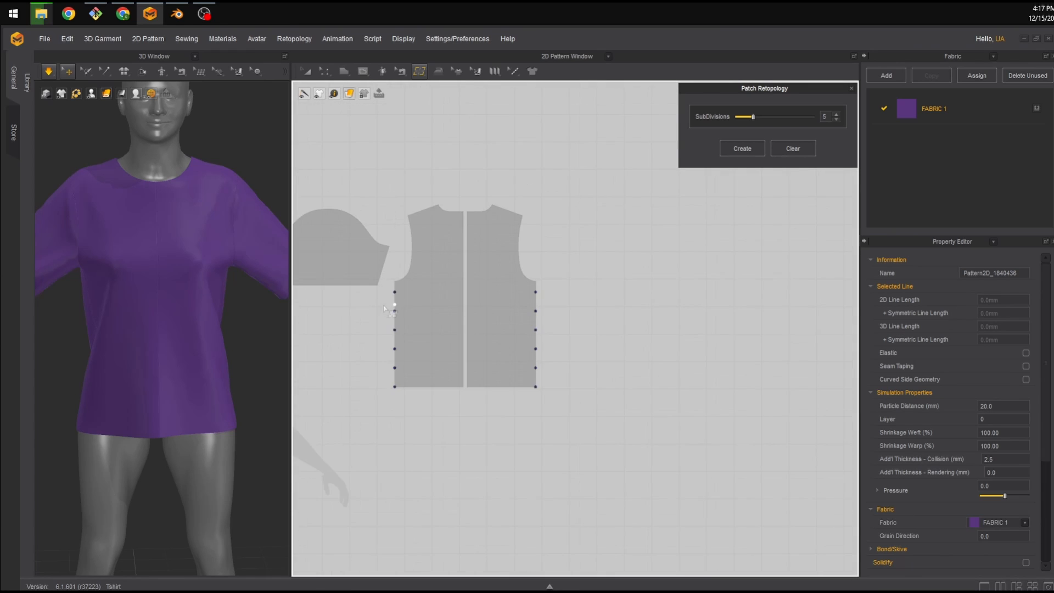
pyautogui.moveTo(385, 304); pyautogui.dragTo(399, 252, button='middle')
pyautogui.scroll(3, 573, 320)
pyautogui.scroll(3, 438, 319)
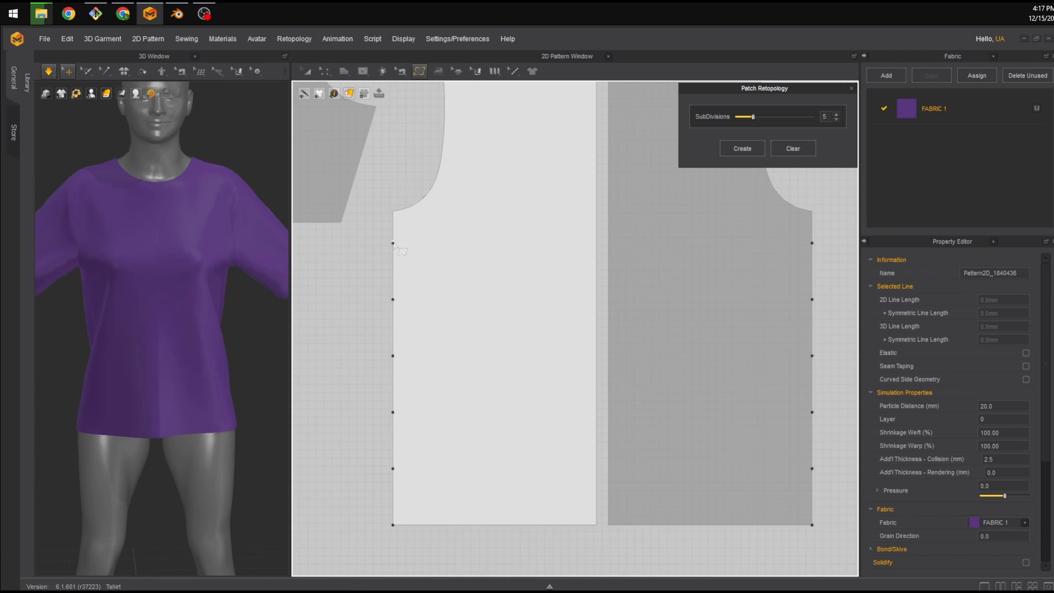
pyautogui.click(392, 242)
pyautogui.click(596, 240)
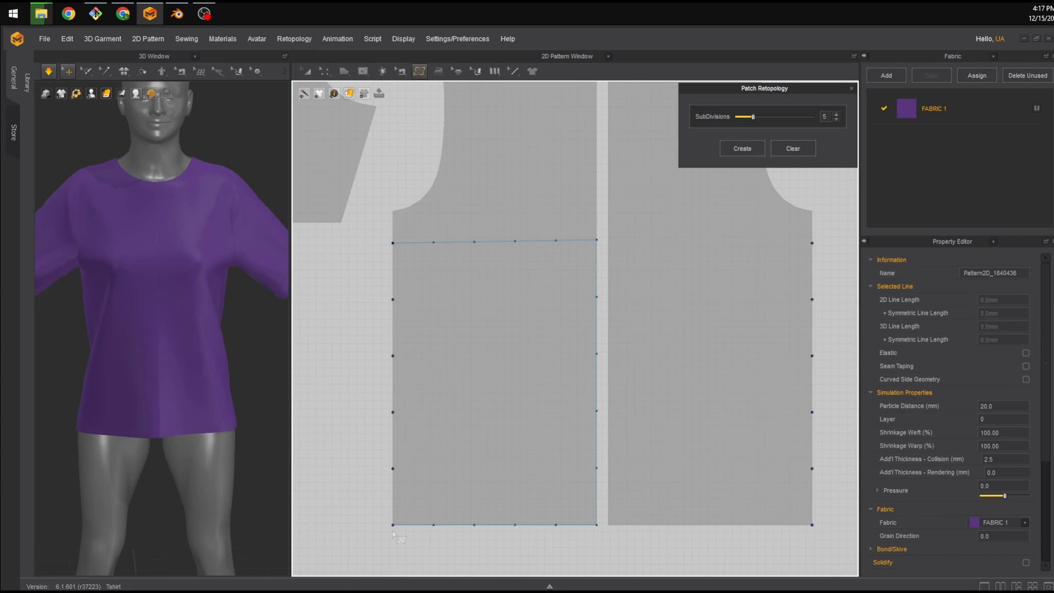
pyautogui.click(392, 525)
pyautogui.click(392, 243)
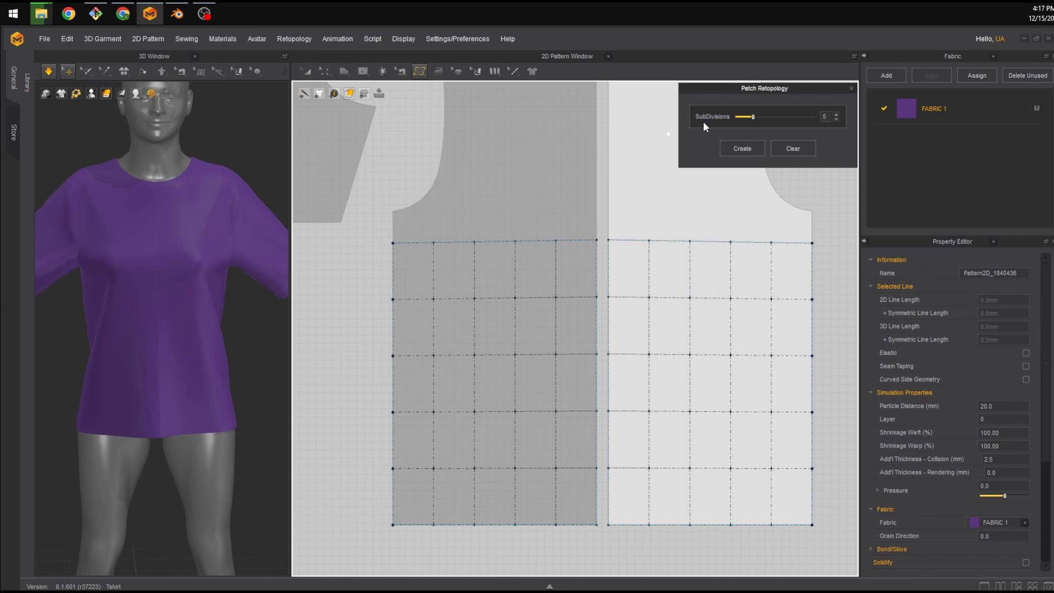
pyautogui.click(734, 143)
pyautogui.scroll(-4, 590, 241)
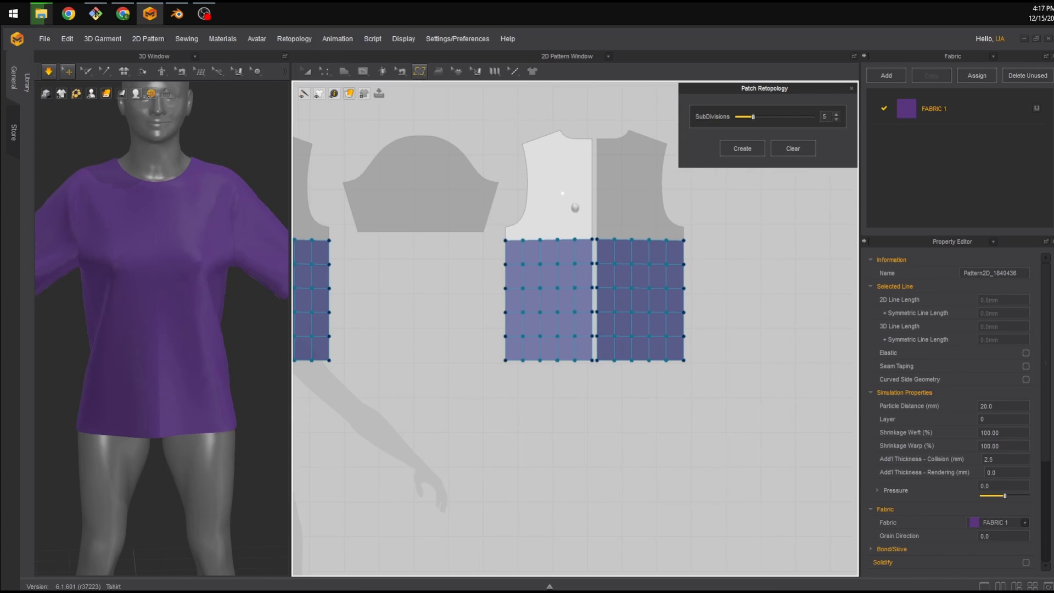
pyautogui.moveTo(570, 204); pyautogui.dragTo(590, 241, button='middle')
pyautogui.scroll(-1, 569, 262)
pyautogui.moveTo(472, 236); pyautogui.dragTo(592, 275, button='middle')
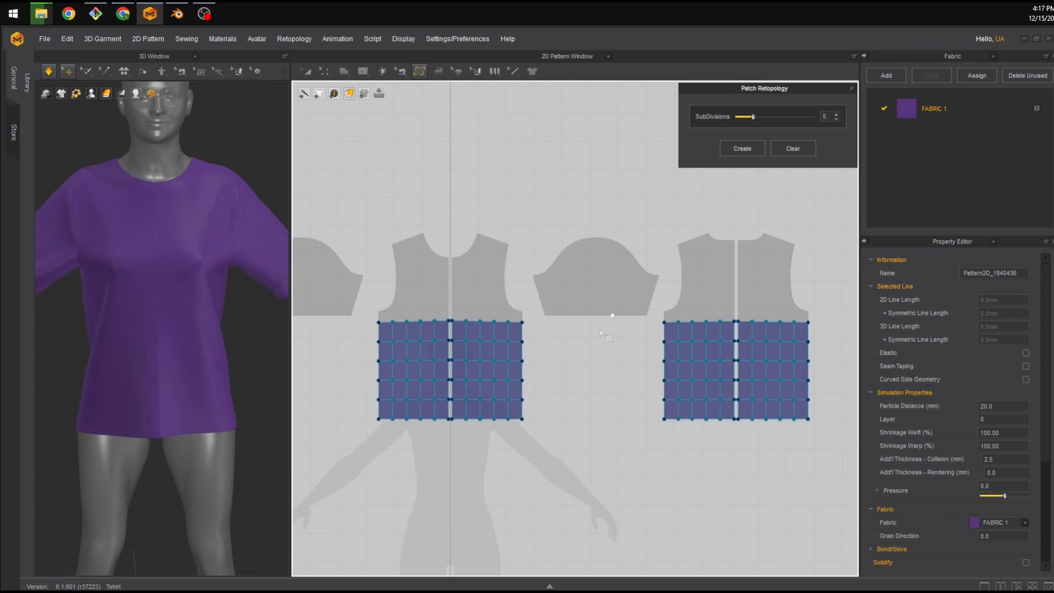
# Switch to Create Topology and draw a quad at the top of the front panel's armhole edge.
pyautogui.scroll(4, 593, 344)
pyautogui.scroll(-2, 593, 344)
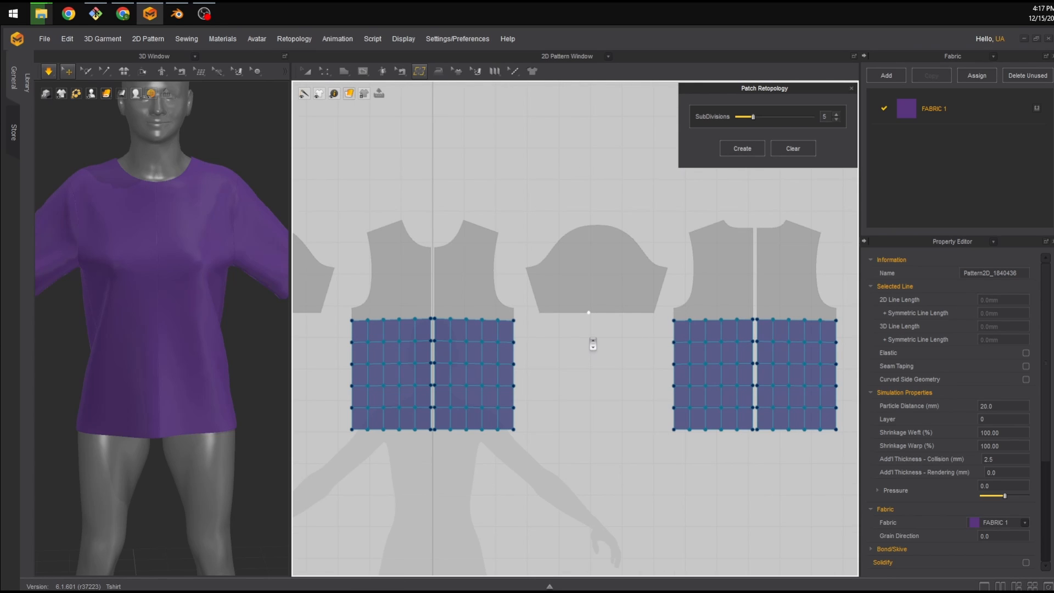
pyautogui.moveTo(467, 308); pyautogui.dragTo(519, 308, button='middle')
pyautogui.moveTo(602, 311); pyautogui.dragTo(589, 315, button='middle')
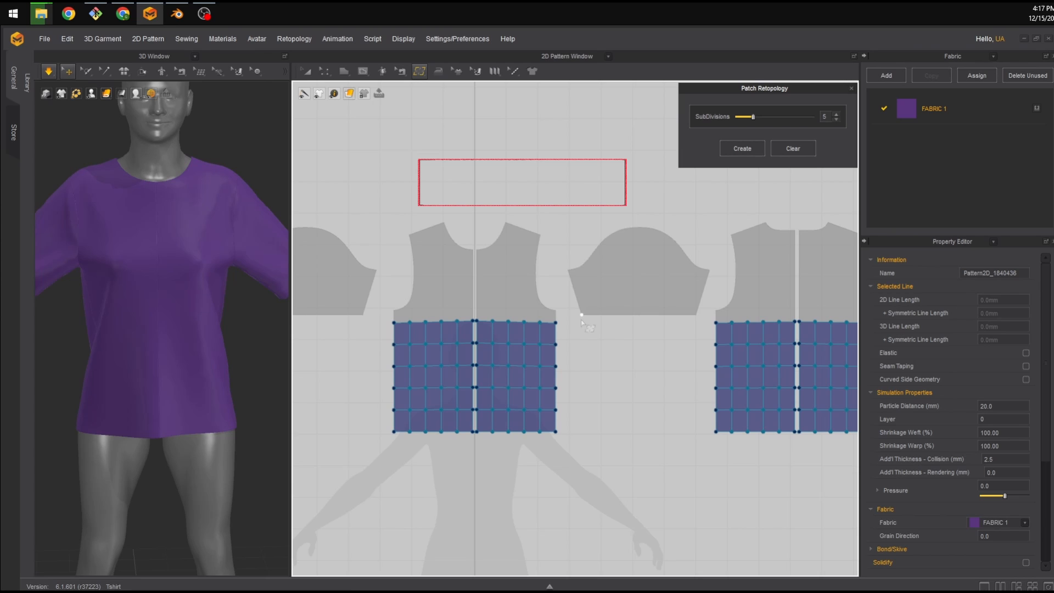
pyautogui.scroll(6, 521, 307)
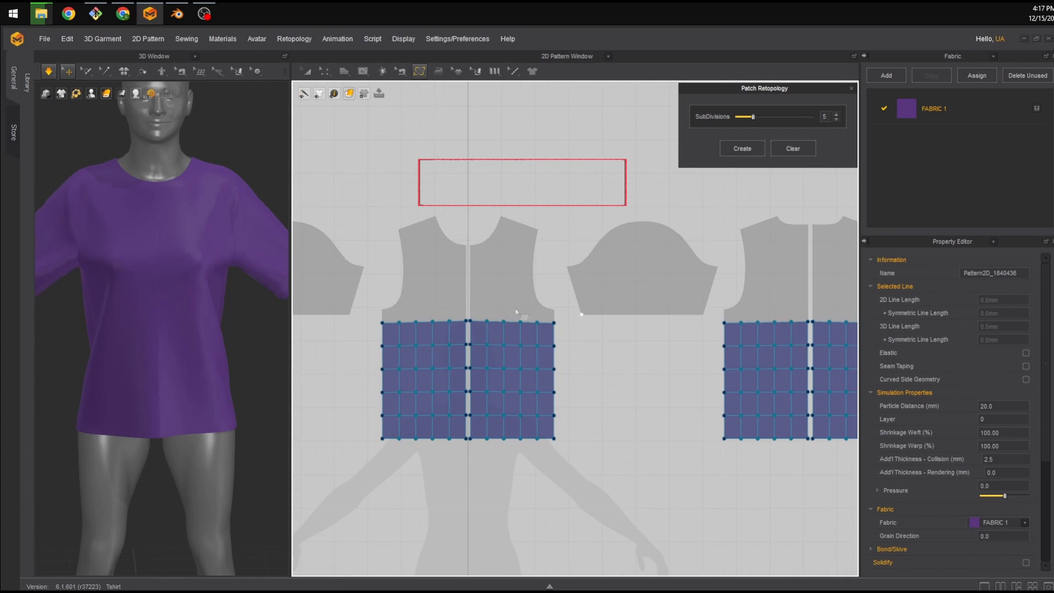
pyautogui.moveTo(497, 287); pyautogui.dragTo(495, 235, button='middle')
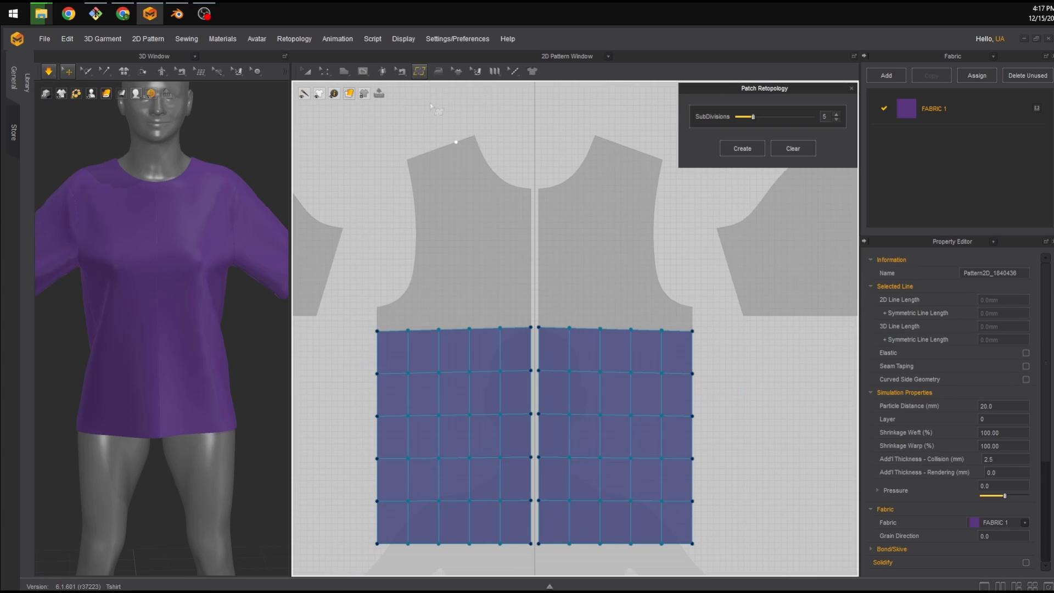
pyautogui.click(420, 70)
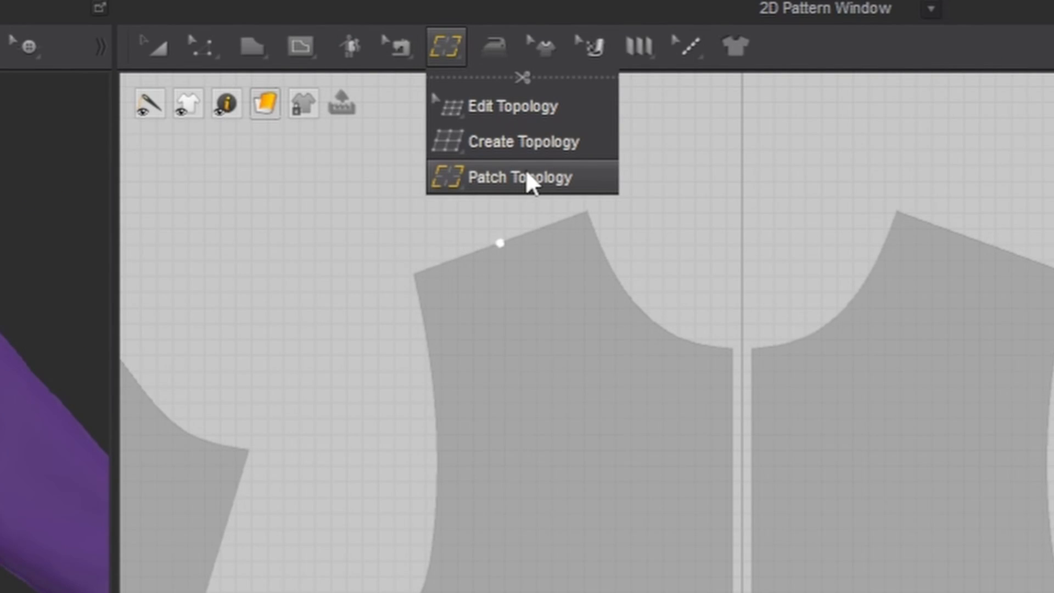
pyautogui.click(534, 144)
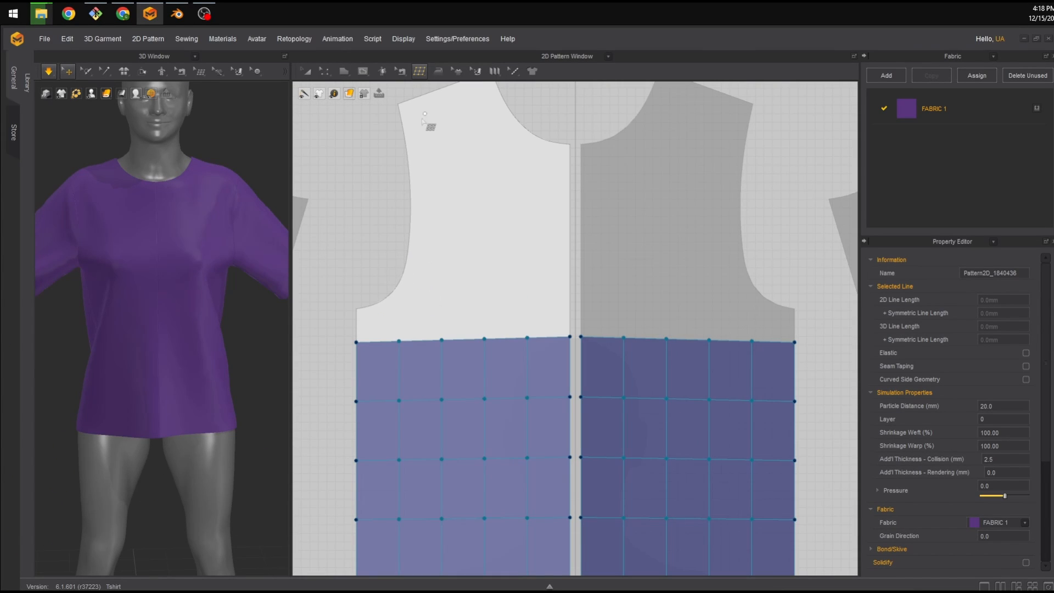
pyautogui.click(398, 103)
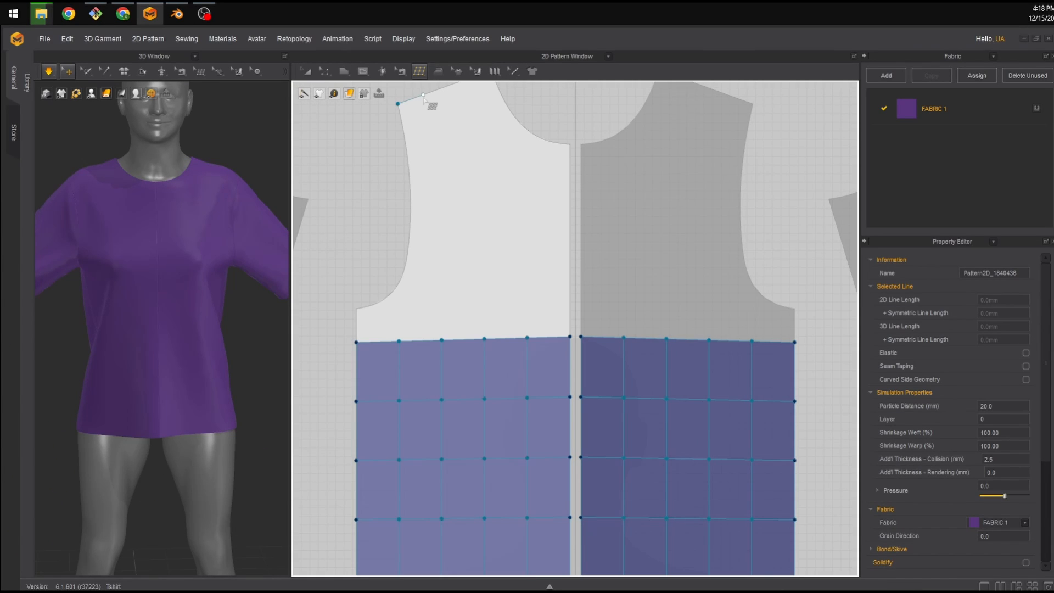
pyautogui.click(419, 97)
pyautogui.click(405, 138)
pyautogui.click(398, 103)
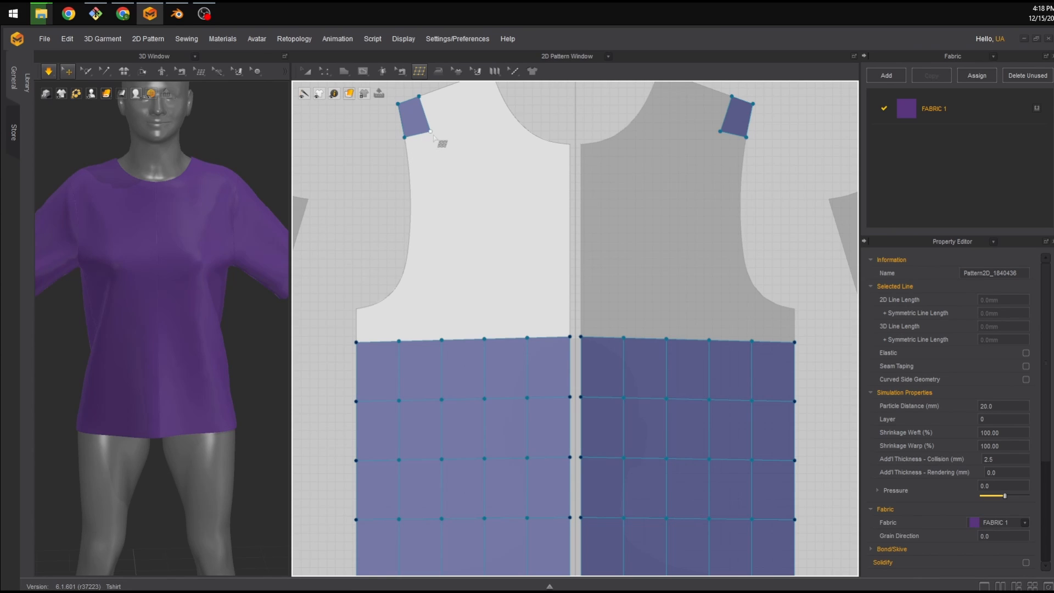
# Add two more quads continuing down along the front armhole edge.
pyautogui.click(430, 131)
pyautogui.click(438, 170)
pyautogui.click(409, 177)
pyautogui.click(404, 137)
pyautogui.click(438, 170)
pyautogui.click(438, 215)
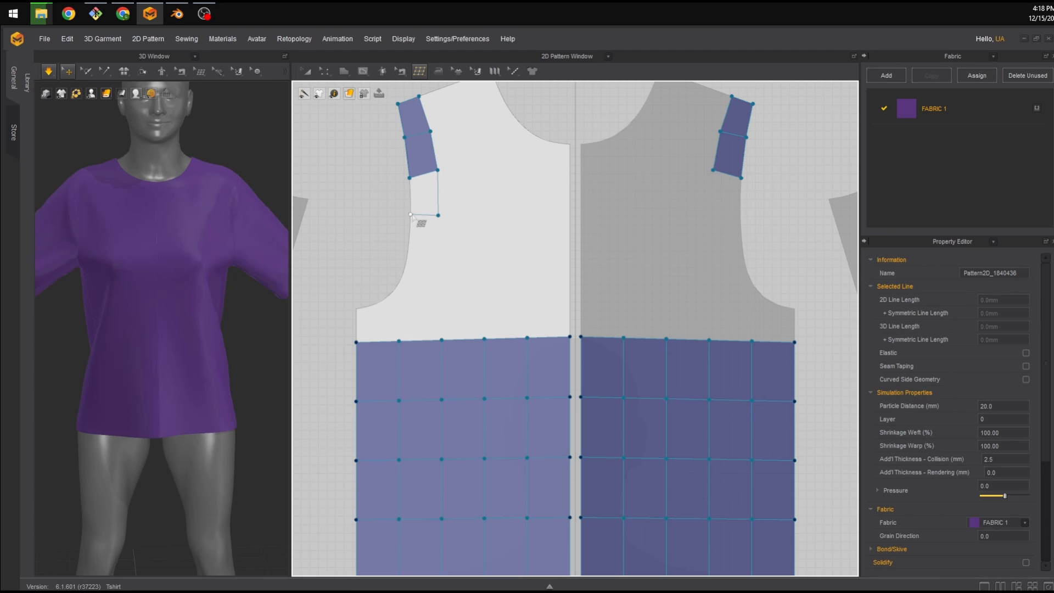
pyautogui.click(410, 214)
pyautogui.click(410, 178)
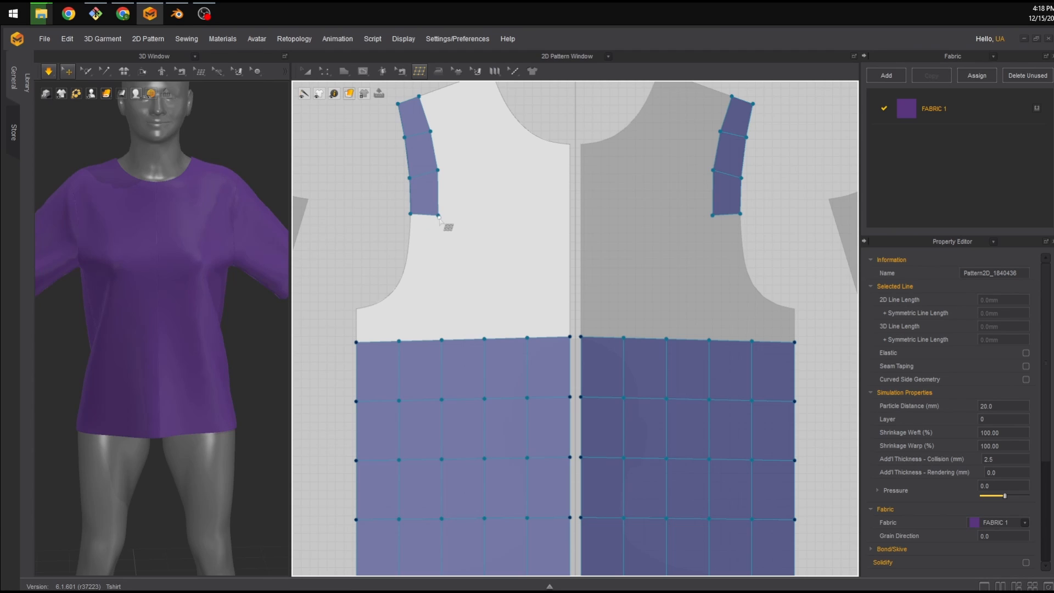
# Add two quads extending the armhole strip down toward the underarm.
pyautogui.click(438, 214)
pyautogui.click(433, 258)
pyautogui.click(407, 253)
pyautogui.click(411, 215)
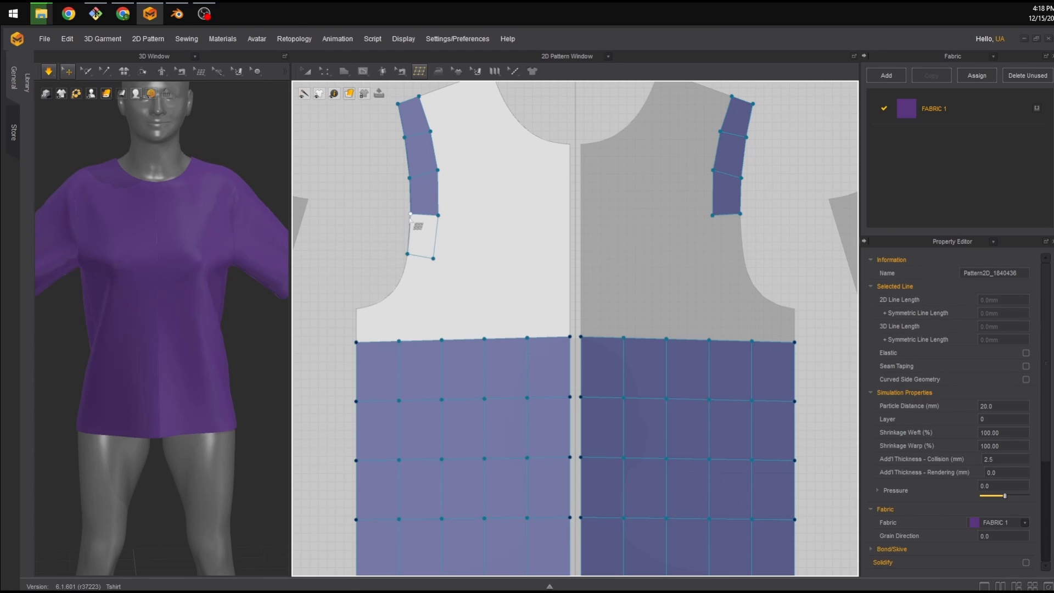
pyautogui.click(433, 259)
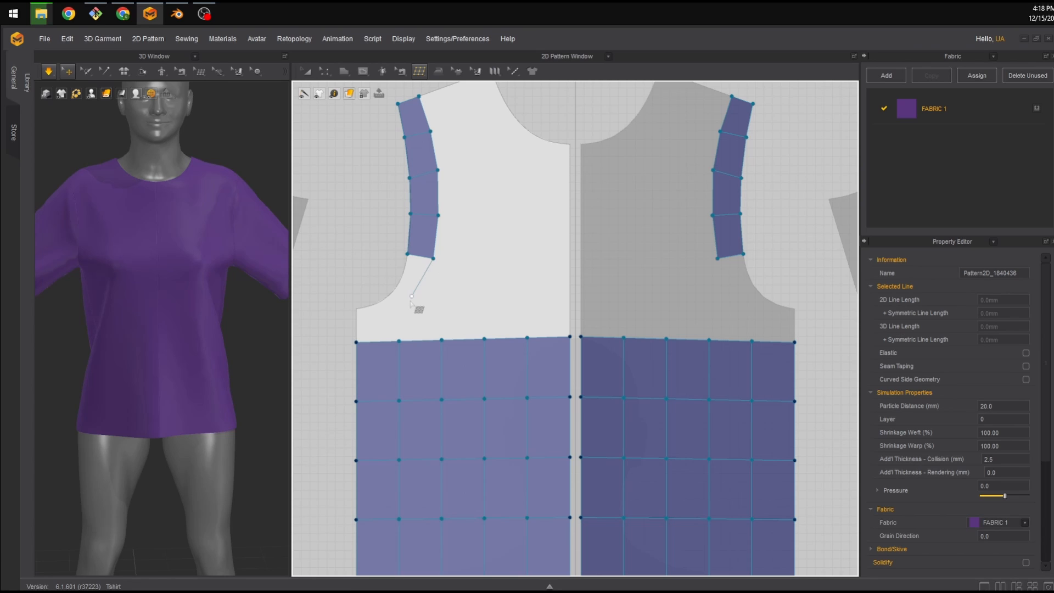
pyautogui.click(409, 299)
pyautogui.click(394, 290)
pyautogui.click(408, 254)
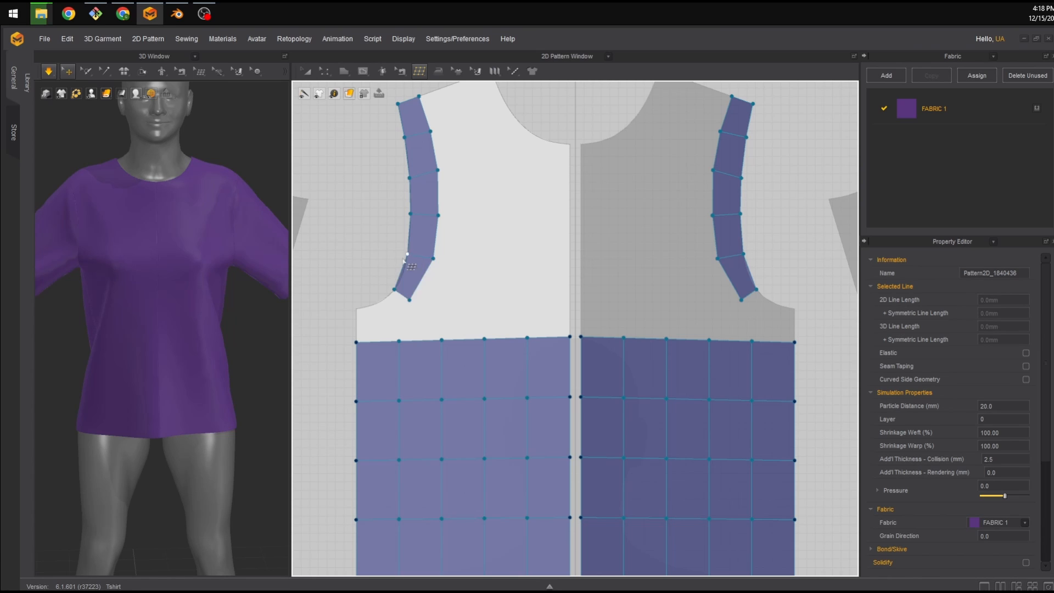
pyautogui.click(356, 308)
pyautogui.click(394, 289)
pyautogui.click(410, 299)
pyautogui.click(356, 325)
pyautogui.scroll(5, 365, 266)
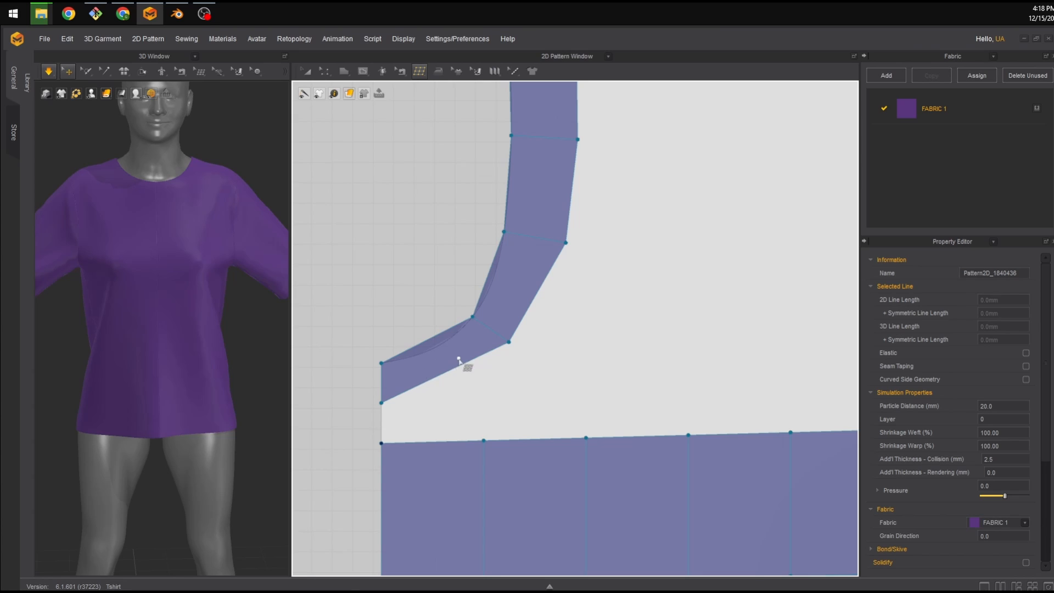
pyautogui.hotkey('ctrl', 'z')
pyautogui.hotkey('ctrl', 'z')
pyautogui.click(509, 341)
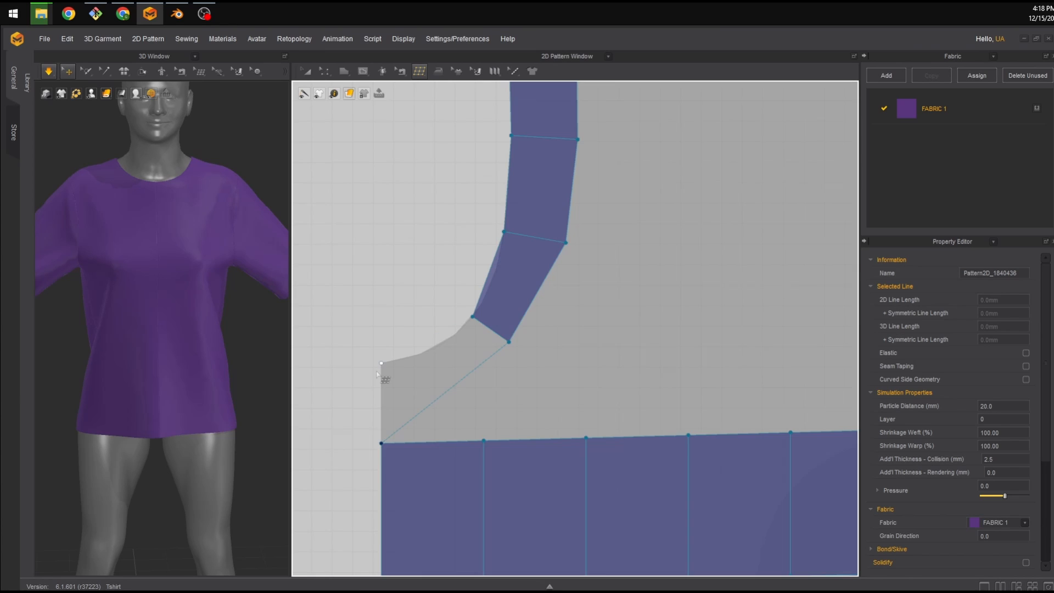
pyautogui.click(380, 362)
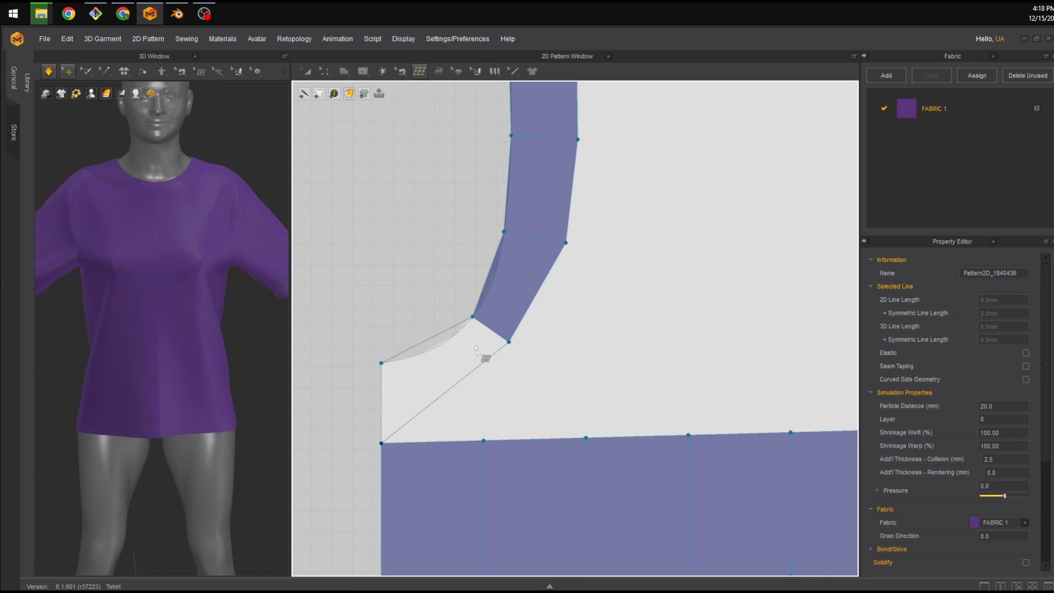
pyautogui.click(508, 341)
pyautogui.click(483, 440)
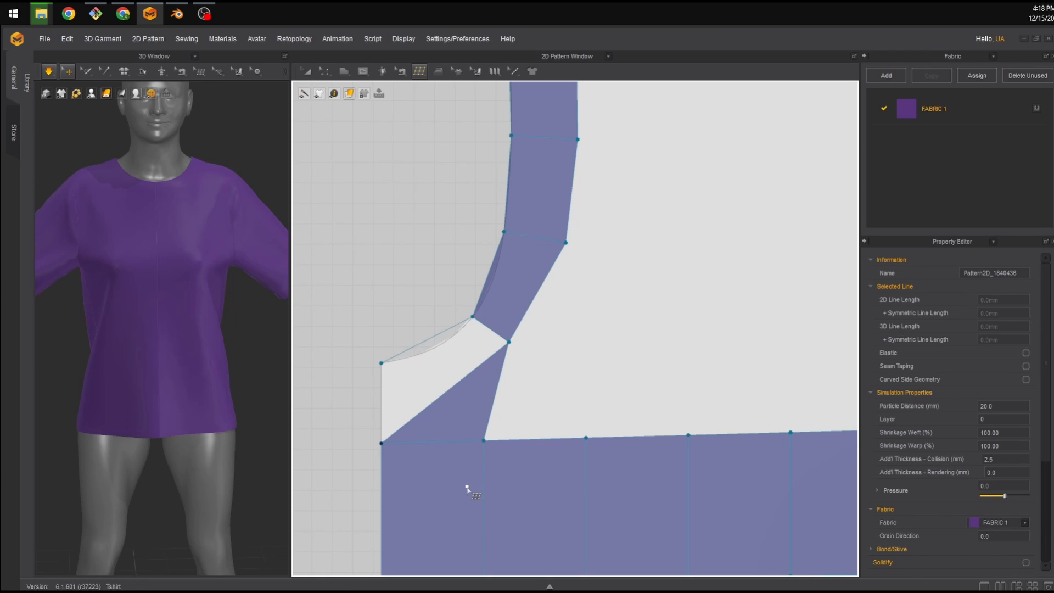
pyautogui.hotkey('ctrl', 'z')
pyautogui.hotkey('ctrl', 'z')
pyautogui.hotkey('ctrl', 'z')
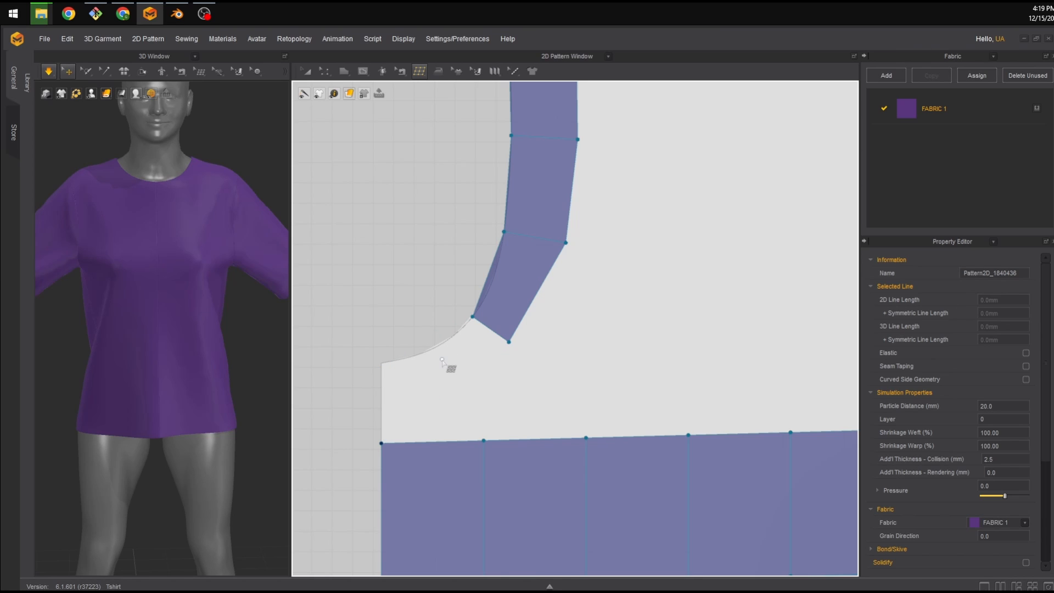
# Add a quad connecting the bottom of the armhole strip to the front panel's side edge at the underarm.
pyautogui.click(509, 342)
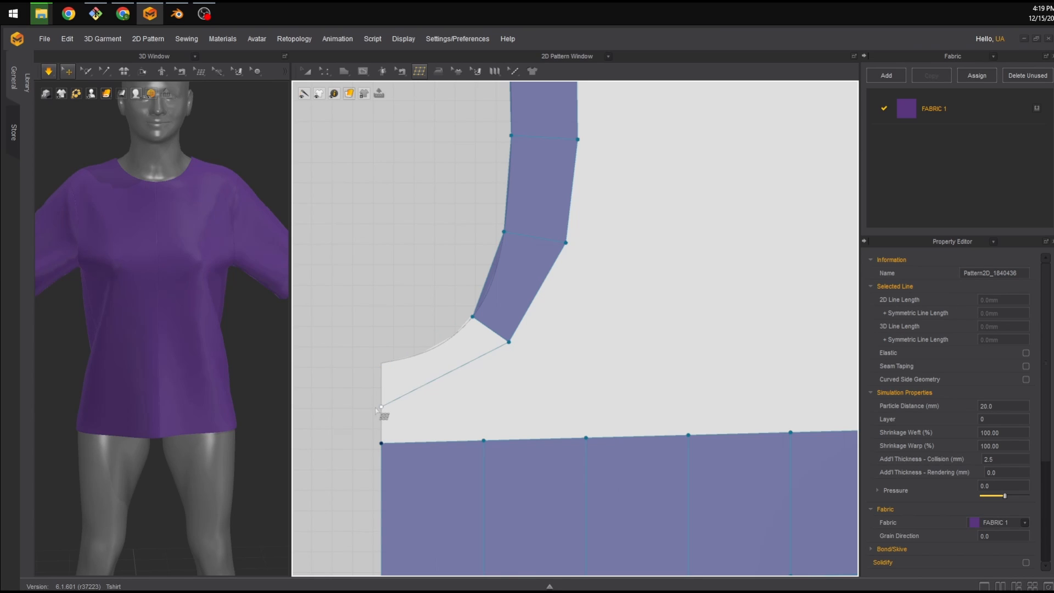
pyautogui.click(373, 362)
pyautogui.click(472, 317)
pyautogui.scroll(-4, 621, 295)
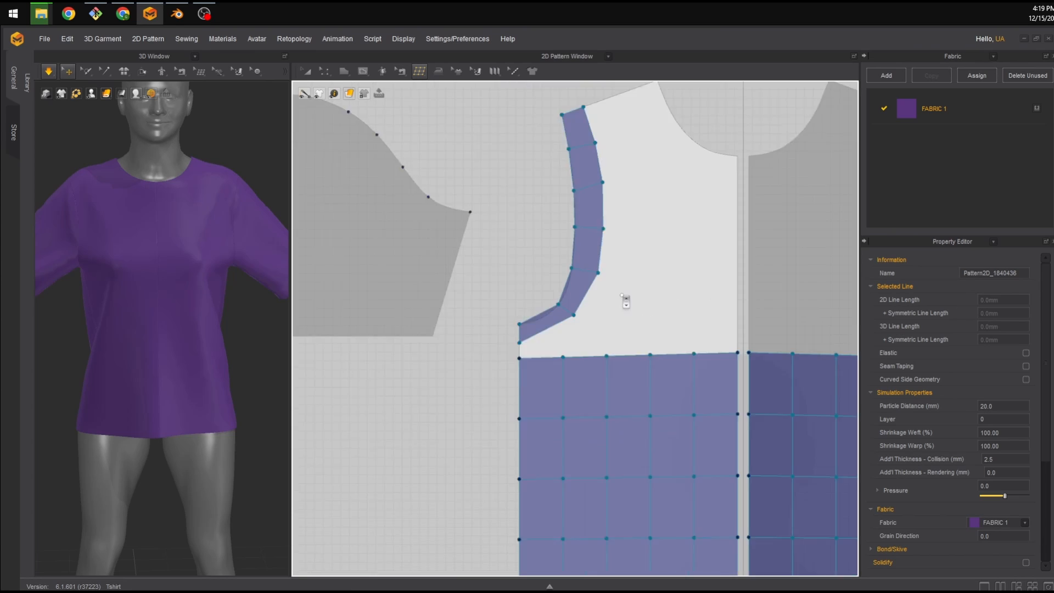
pyautogui.scroll(-2, 624, 299)
pyautogui.scroll(4, 548, 322)
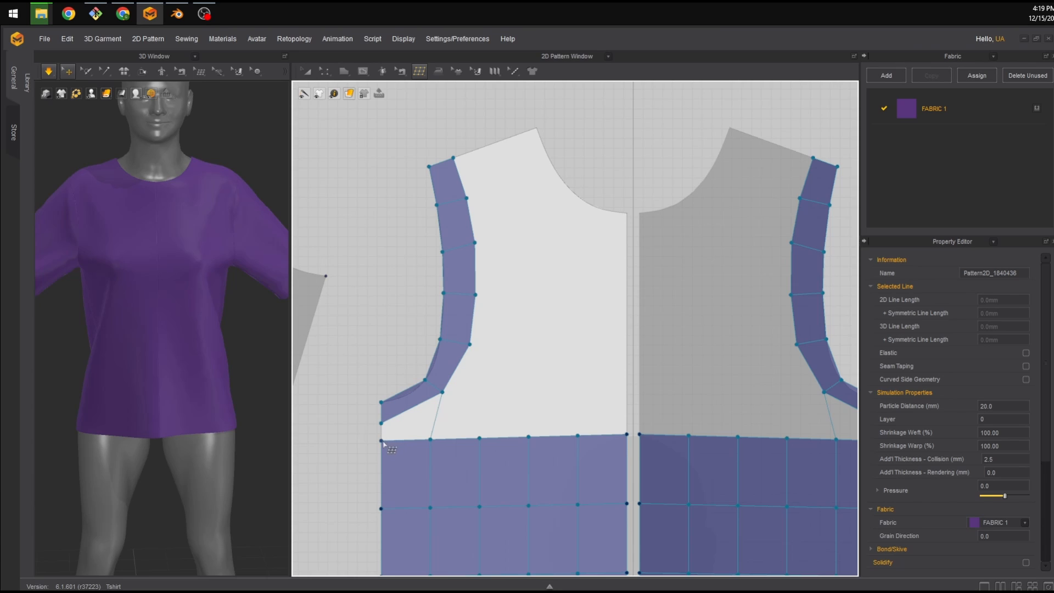
# Fill the gap between the underarm strip and the front hem patch with a row of quads.
pyautogui.click(382, 422)
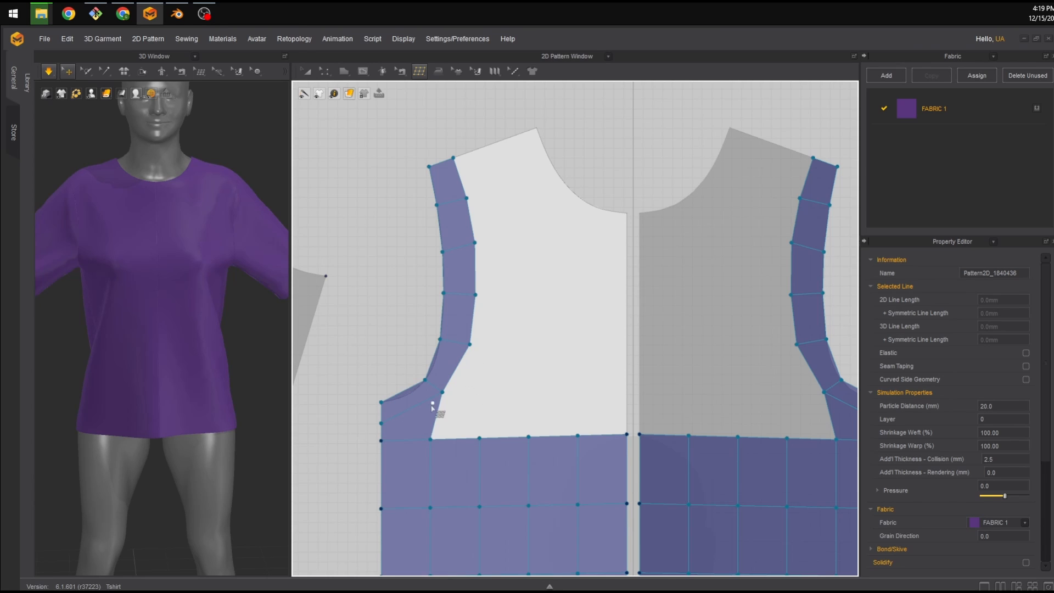
pyautogui.click(487, 391)
pyautogui.click(479, 437)
pyautogui.click(487, 391)
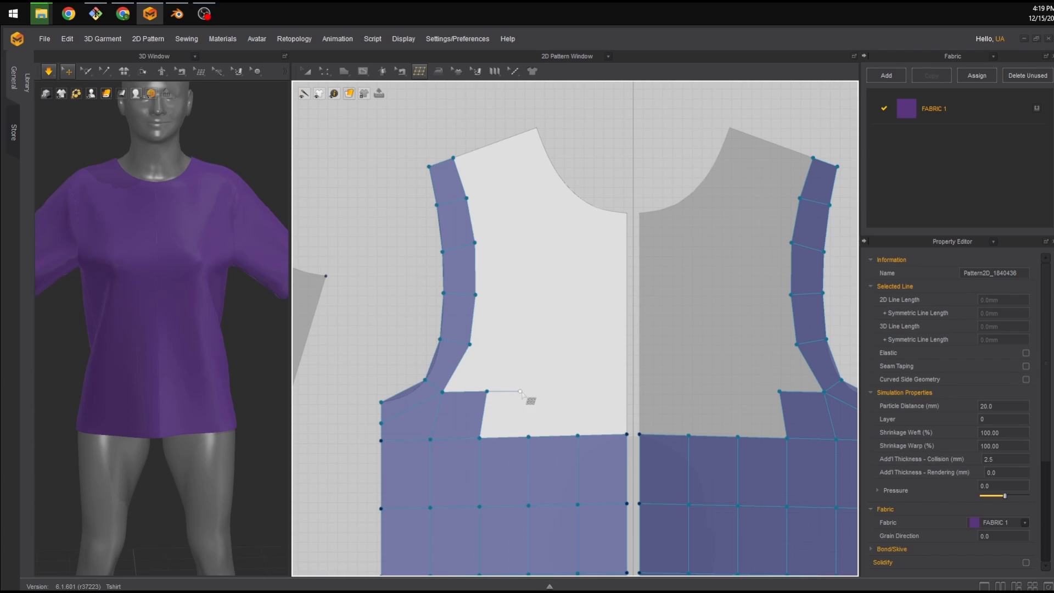
pyautogui.click(534, 390)
pyautogui.click(529, 437)
pyautogui.click(533, 391)
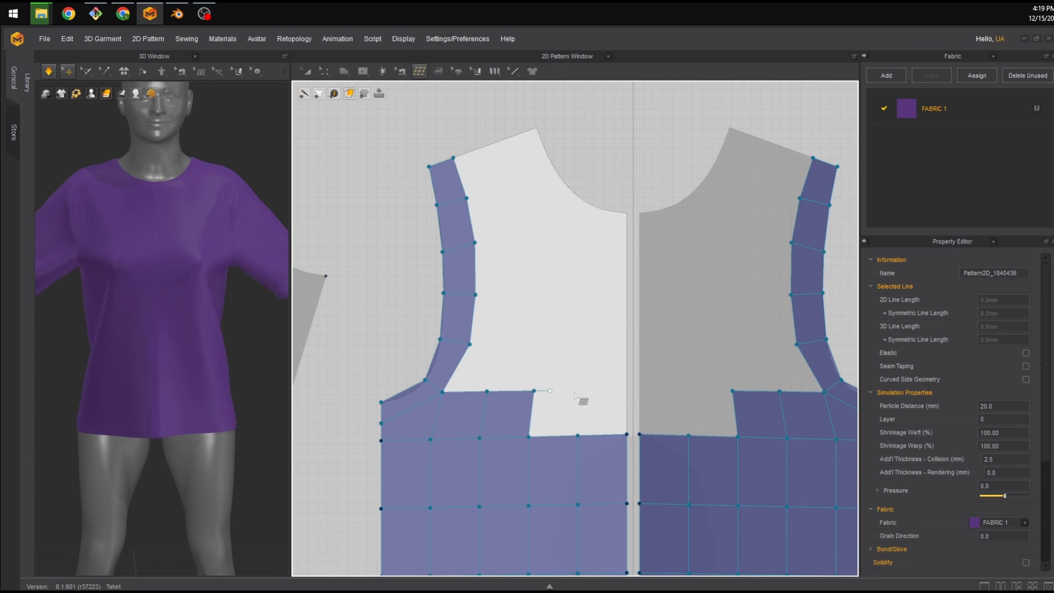
pyautogui.click(583, 391)
pyautogui.click(578, 437)
pyautogui.click(583, 390)
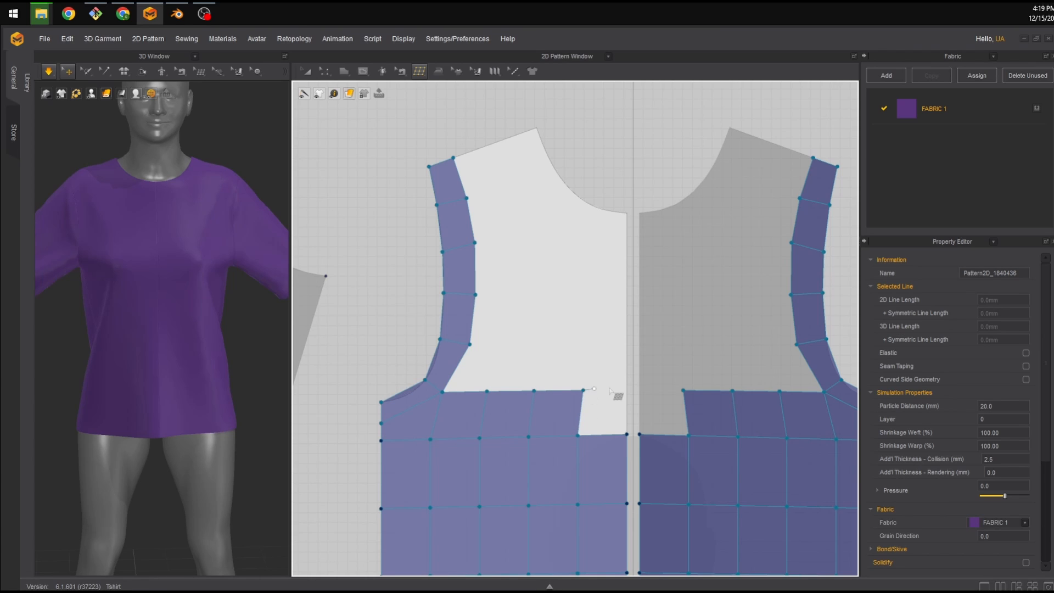
pyautogui.click(627, 434)
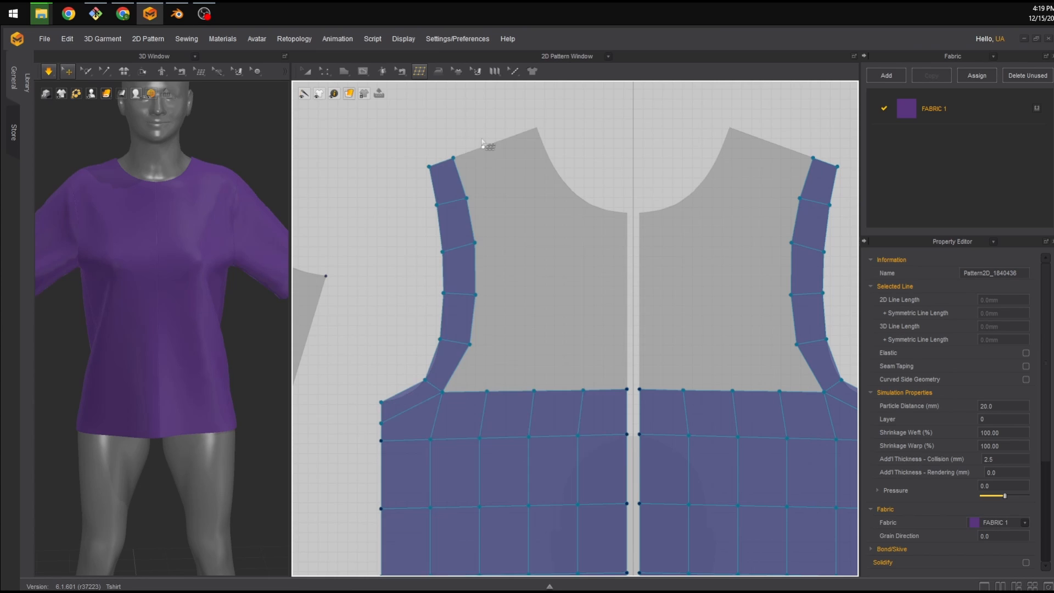
# Reselect Create Topology and add a second column of quads beside the lower armhole strip.
pyautogui.click(419, 71)
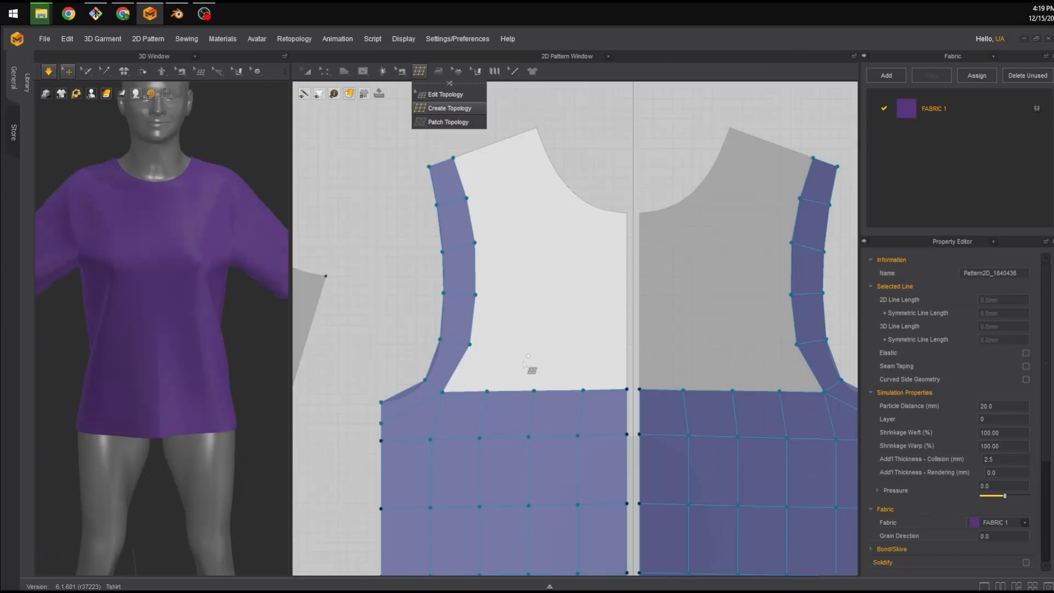
pyautogui.click(484, 148)
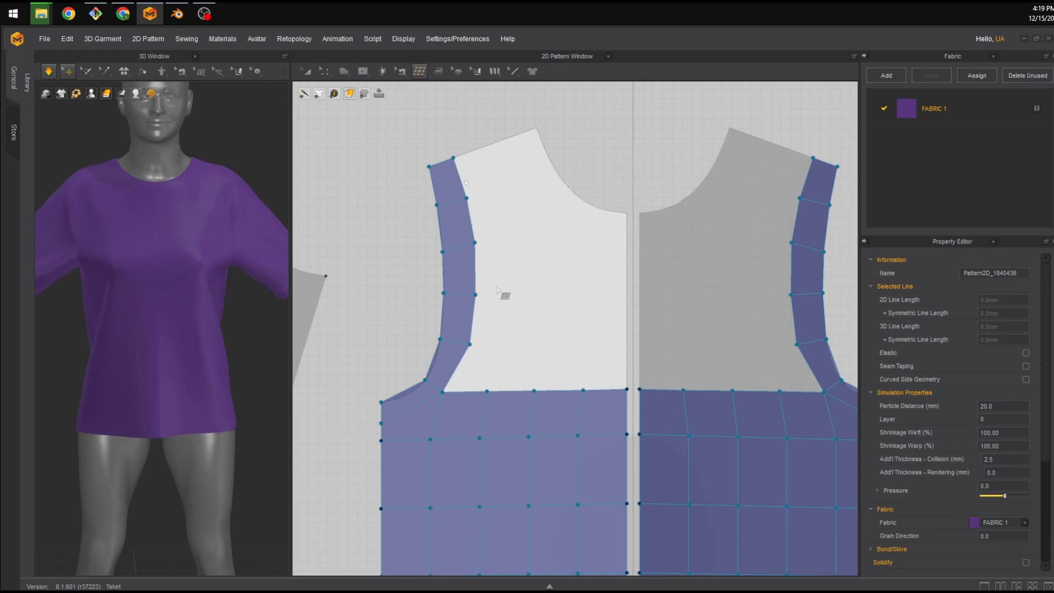
pyautogui.click(488, 391)
pyautogui.click(507, 342)
pyautogui.click(469, 344)
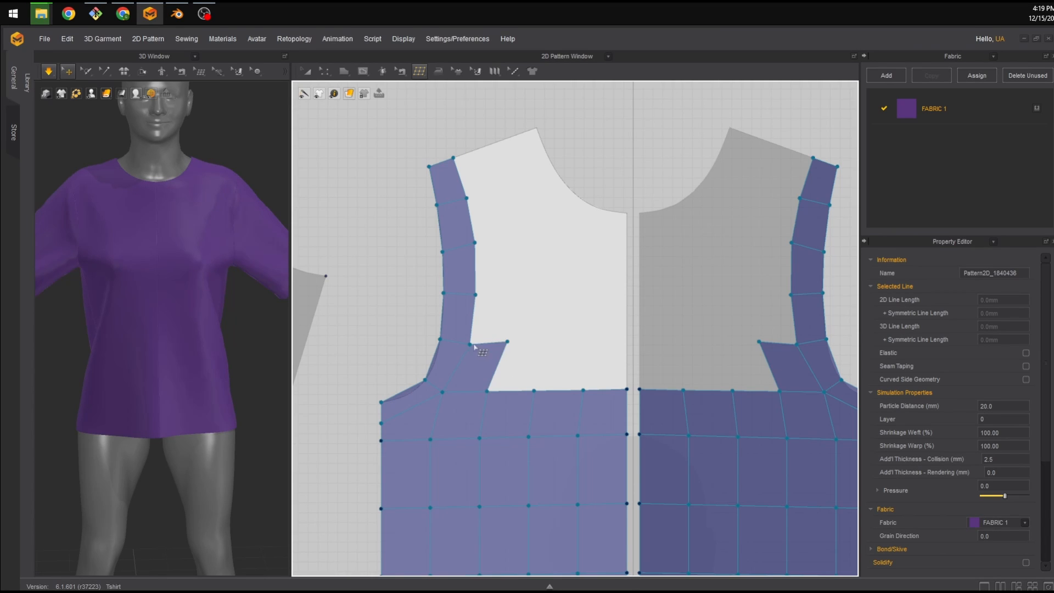
pyautogui.click(507, 341)
pyautogui.click(517, 292)
pyautogui.click(475, 295)
pyautogui.click(517, 292)
pyautogui.click(510, 236)
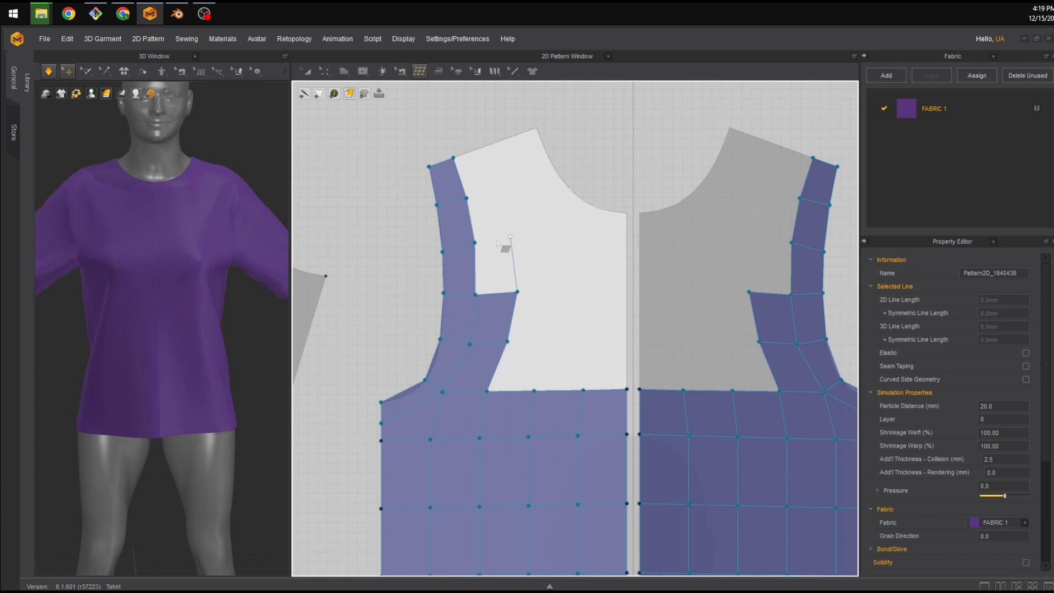
# Extend the second column of quads up to the front panel's shoulder edge.
pyautogui.click(475, 242)
pyautogui.click(509, 237)
pyautogui.click(503, 188)
pyautogui.click(466, 198)
pyautogui.click(502, 187)
pyautogui.click(492, 144)
pyautogui.click(453, 158)
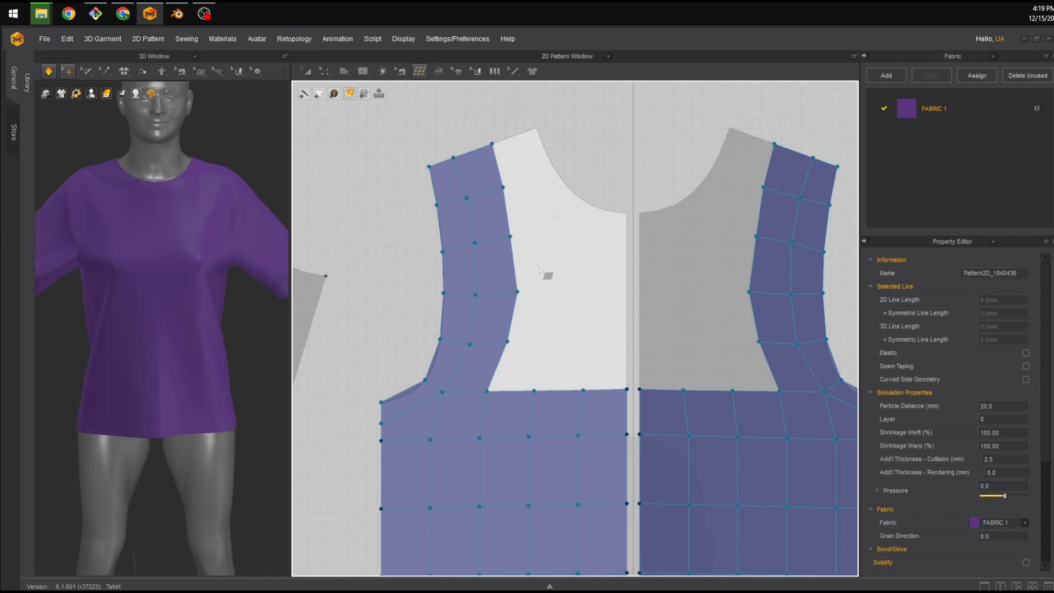
pyautogui.moveTo(533, 267); pyautogui.dragTo(481, 283, button='middle')
pyautogui.scroll(-1, 482, 294)
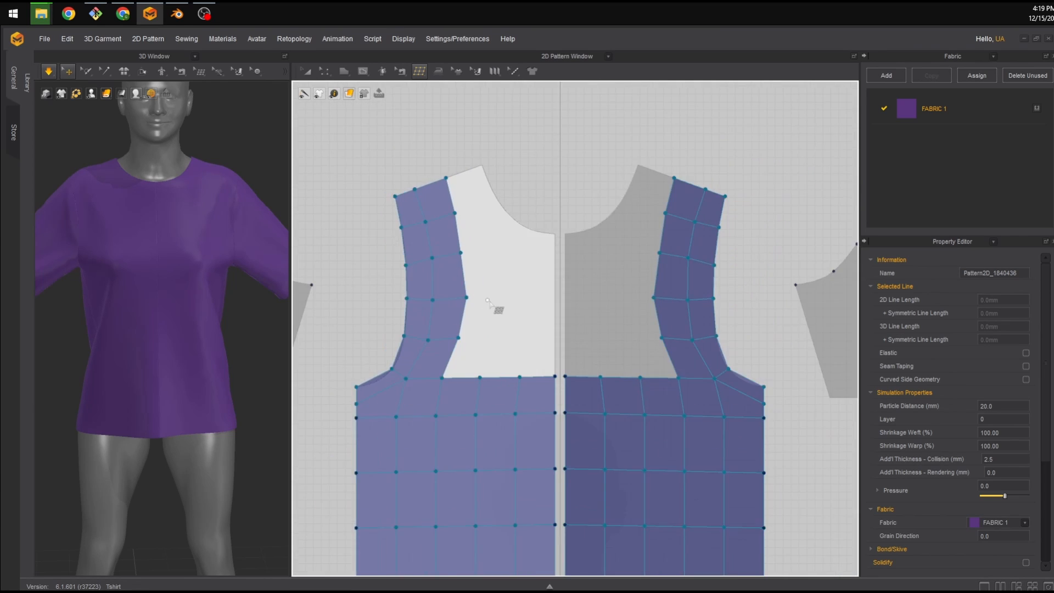
pyautogui.scroll(2, 500, 298)
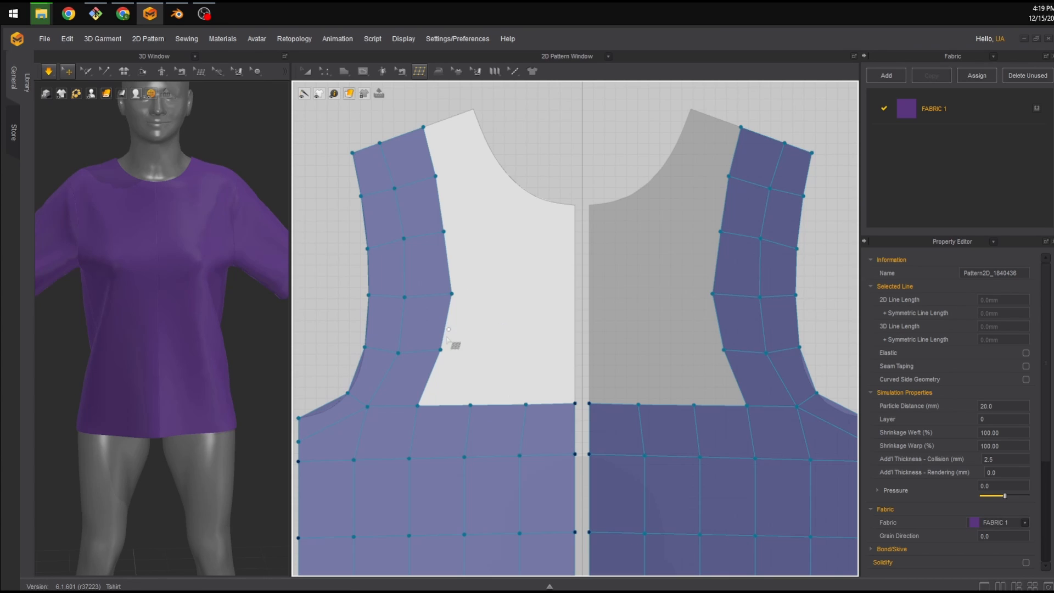
# Add quads along the shoulder and down the neckline of the front panel.
pyautogui.click(435, 175)
pyautogui.click(493, 155)
pyautogui.click(473, 109)
pyautogui.click(423, 127)
pyautogui.click(493, 155)
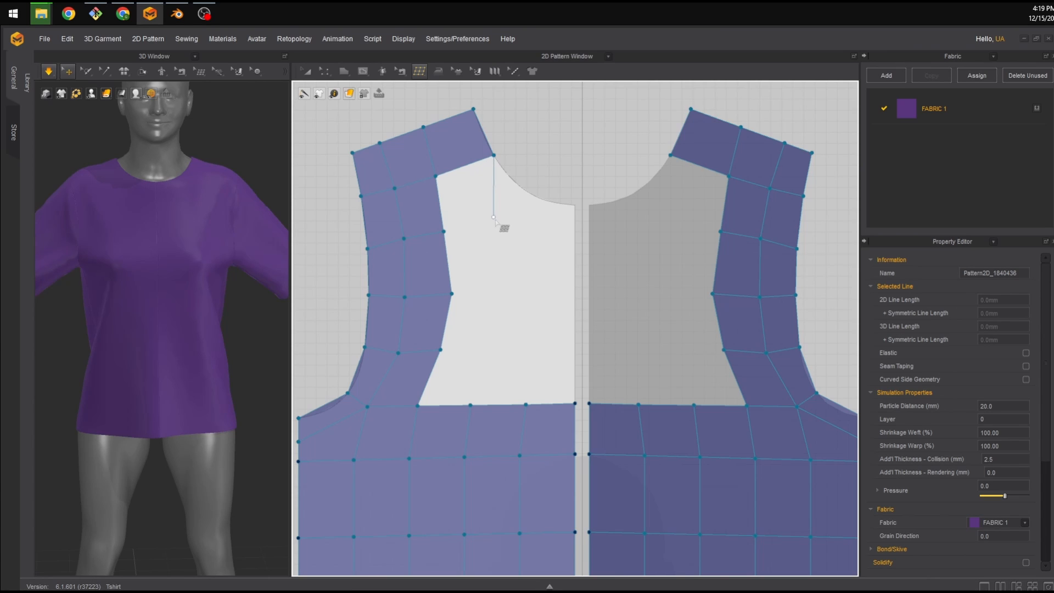
pyautogui.click(500, 221)
pyautogui.click(443, 231)
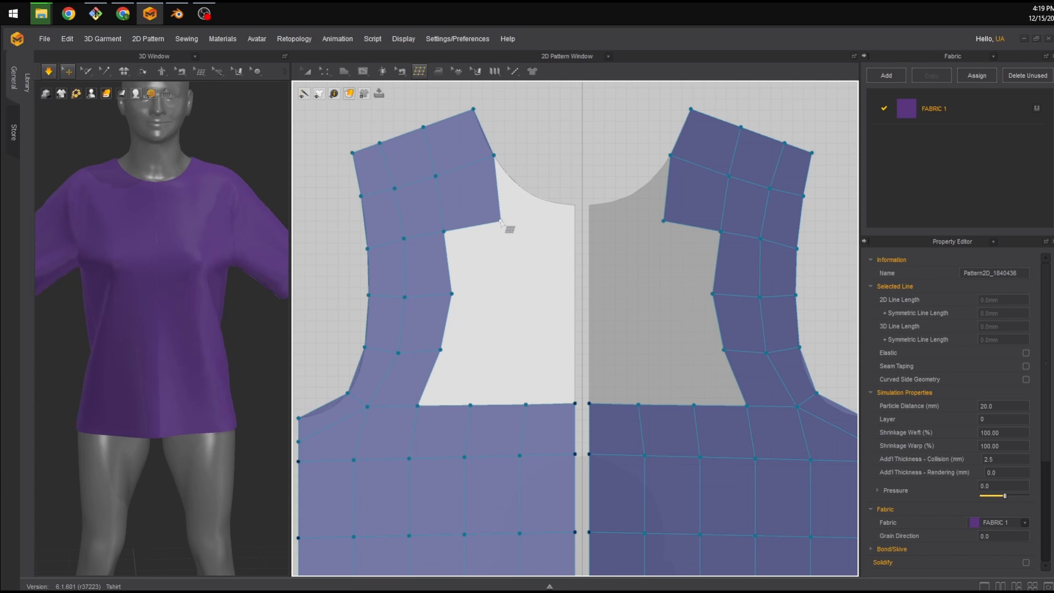
pyautogui.click(536, 232)
pyautogui.click(543, 200)
pyautogui.click(493, 155)
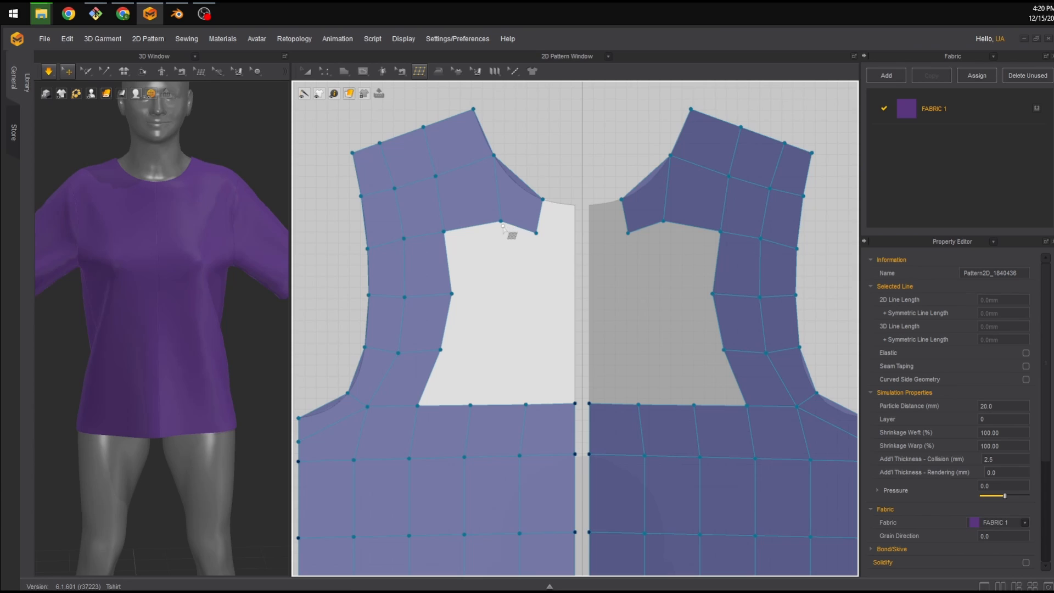
# Fill the neckline corner at the panel's center edge and add a quad below the neckline.
pyautogui.click(536, 232)
pyautogui.click(575, 237)
pyautogui.click(574, 205)
pyautogui.click(542, 199)
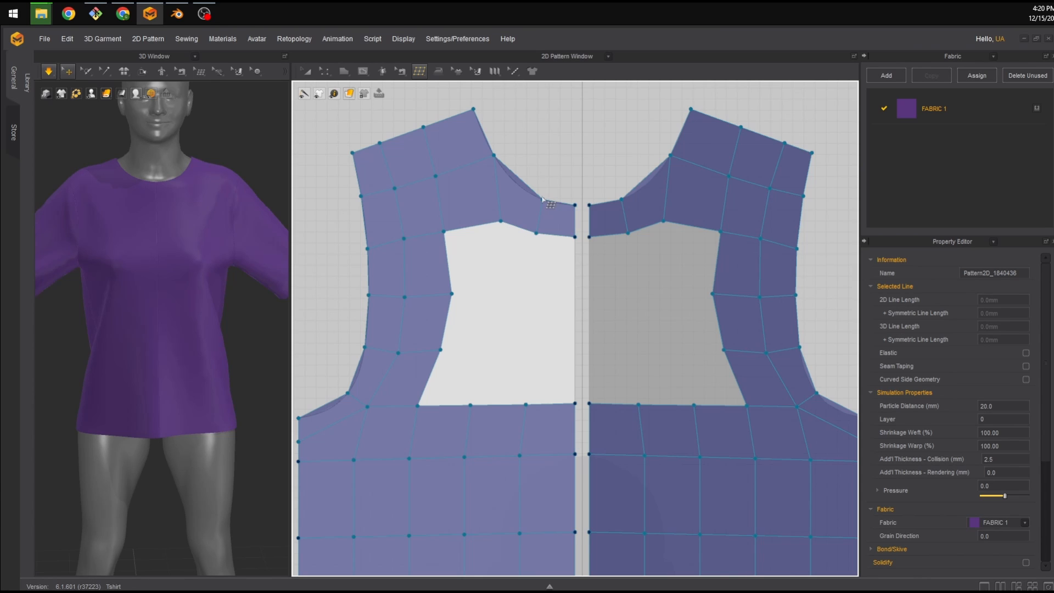
pyautogui.click(501, 221)
pyautogui.click(499, 287)
pyautogui.click(451, 293)
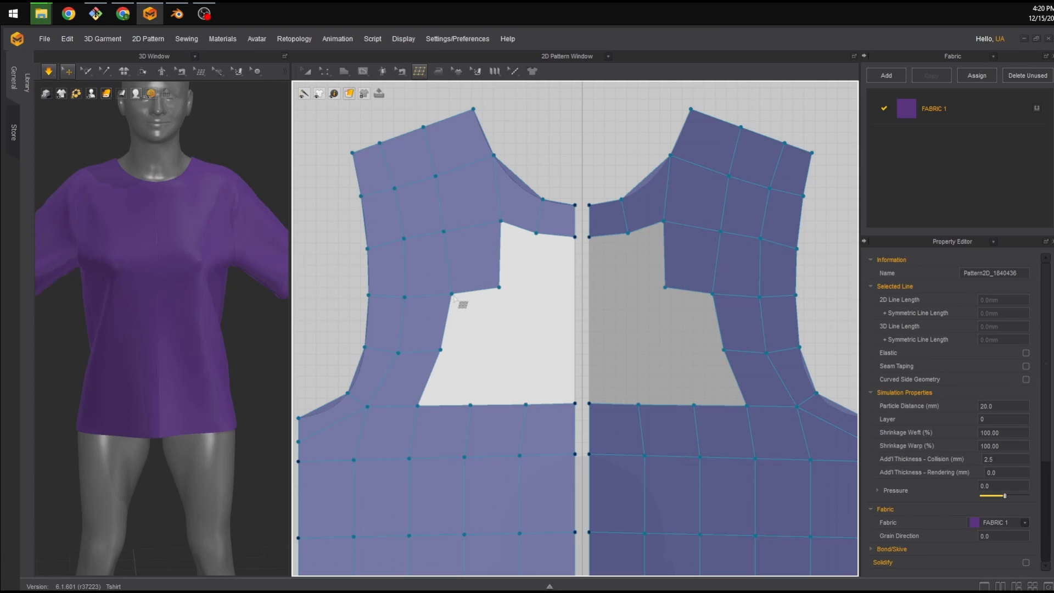
# Fill the remaining quads in the lower neckline gap of the front panel.
pyautogui.click(499, 287)
pyautogui.click(494, 349)
pyautogui.click(441, 349)
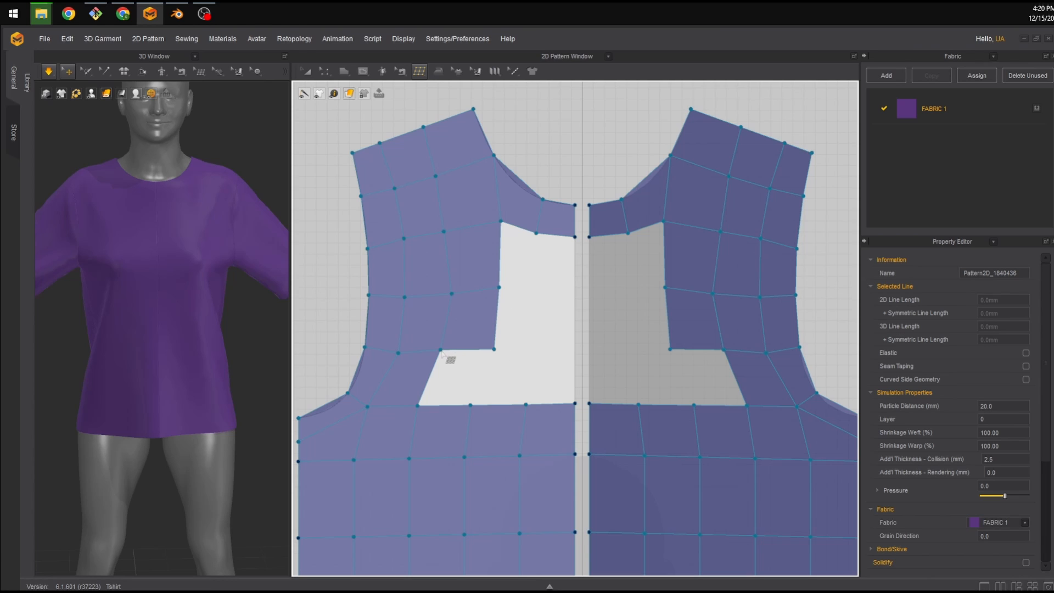
pyautogui.click(494, 349)
pyautogui.click(470, 405)
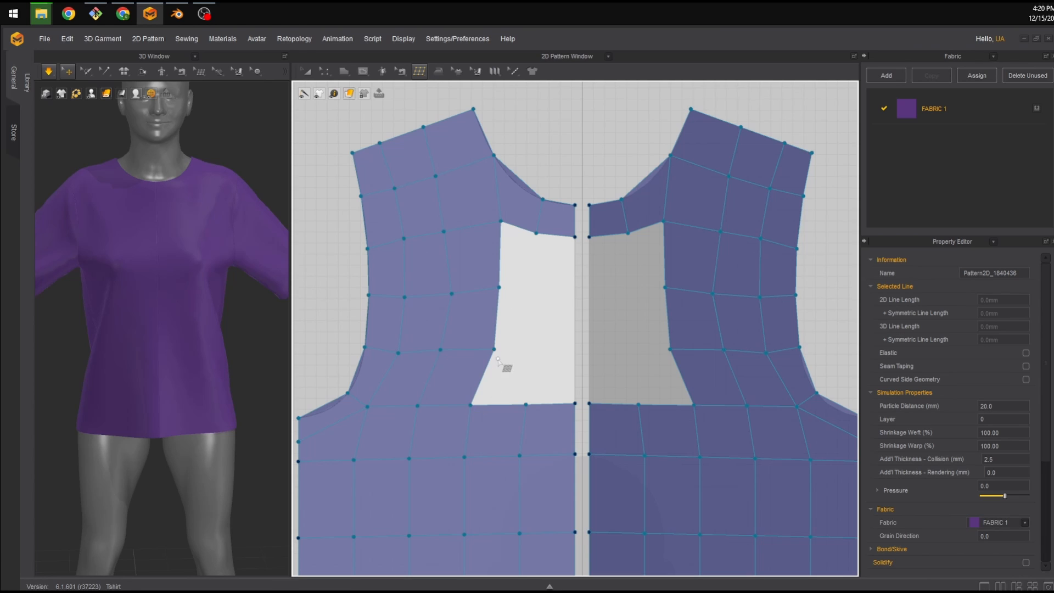
pyautogui.click(494, 349)
pyautogui.click(525, 404)
pyautogui.click(533, 350)
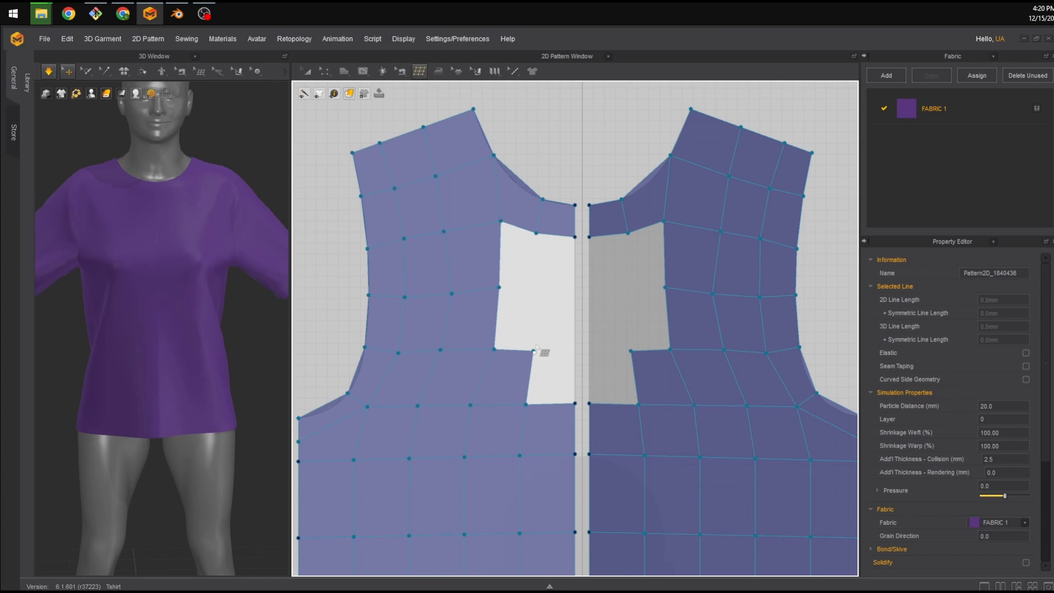
# Fill the last quads along the front panel's center edge up to the neckline, closing the grid.
pyautogui.click(532, 287)
pyautogui.click(500, 287)
pyautogui.click(533, 287)
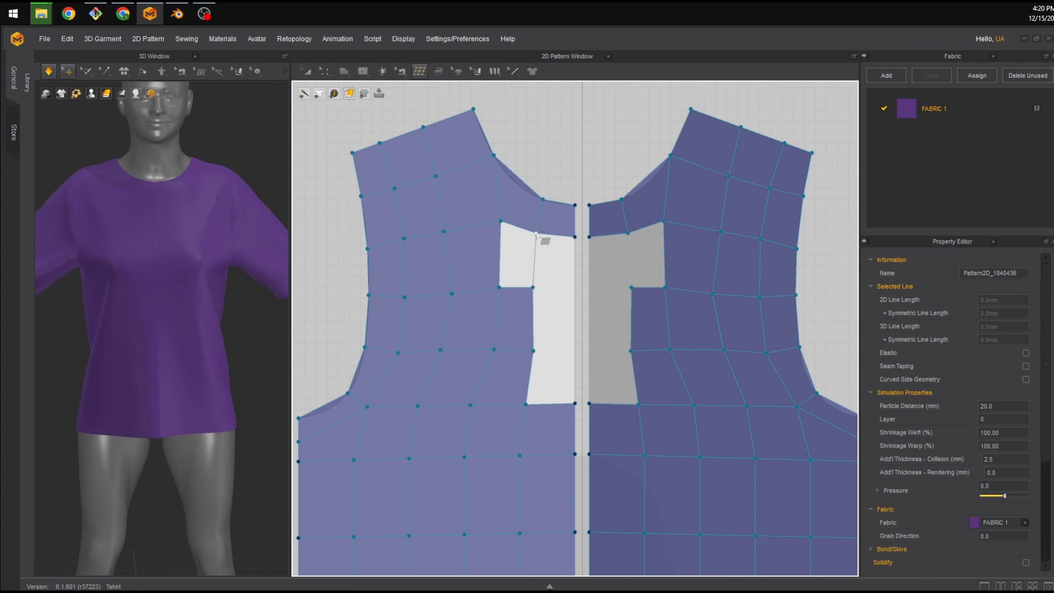
pyautogui.click(536, 233)
pyautogui.click(533, 287)
pyautogui.click(575, 287)
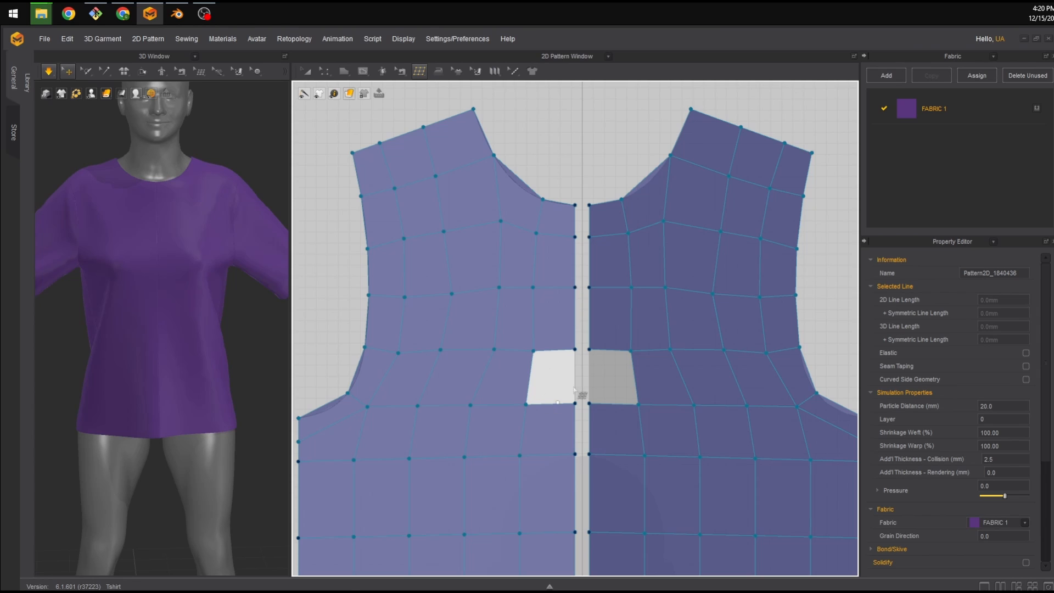
pyautogui.click(575, 403)
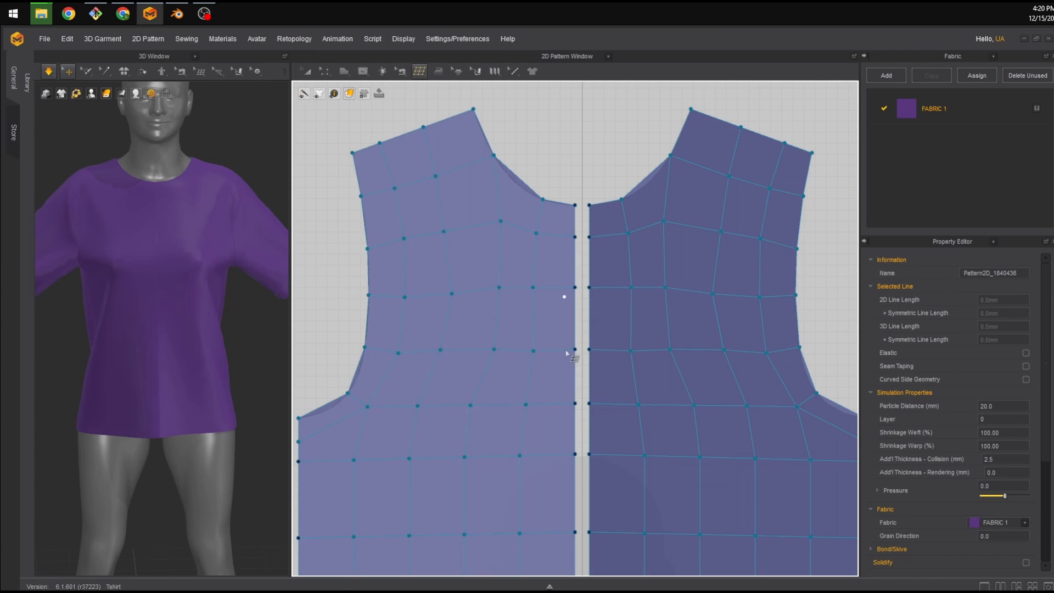
# Switch to Edit Topology and reposition vertices around the front neckline to even out the quads.
pyautogui.press('Escape')
pyautogui.click(420, 72)
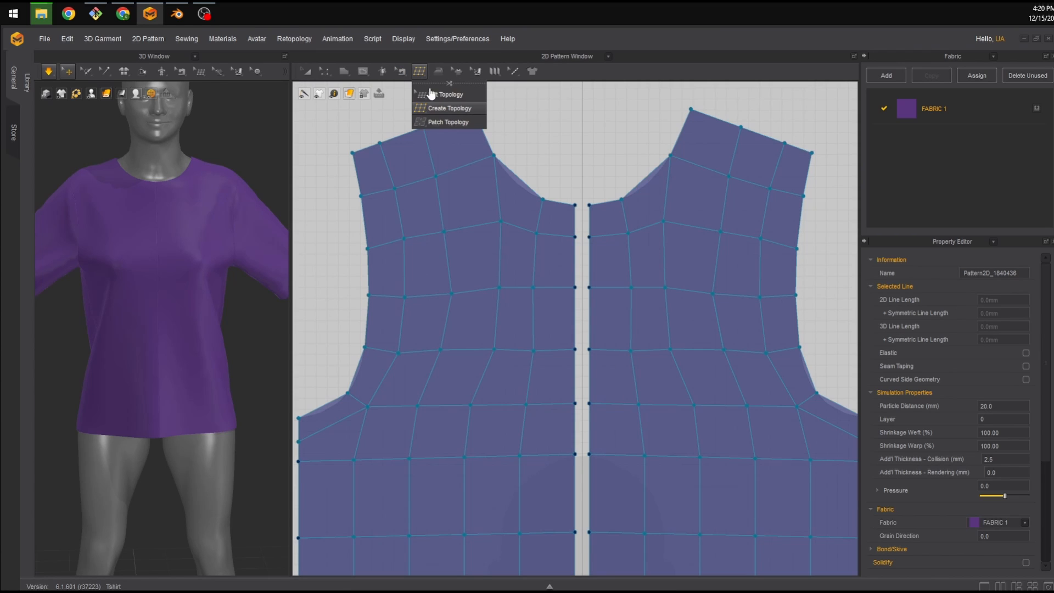
pyautogui.click(439, 94)
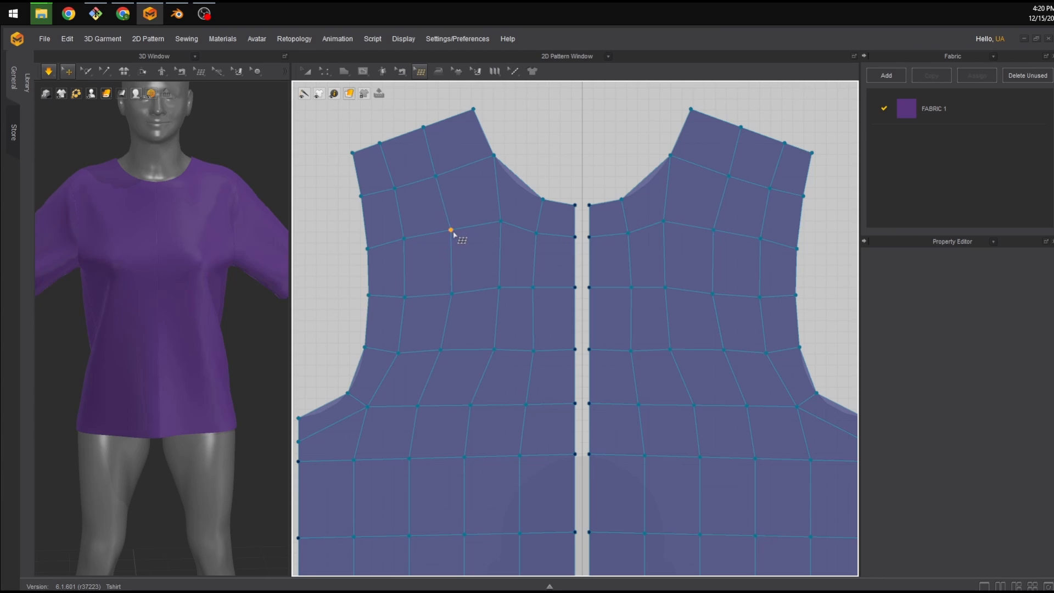
pyautogui.click(451, 293)
pyautogui.click(445, 350)
pyautogui.click(420, 406)
pyautogui.moveTo(470, 406); pyautogui.dragTo(478, 406)
pyautogui.moveTo(500, 219); pyautogui.dragTo(496, 221)
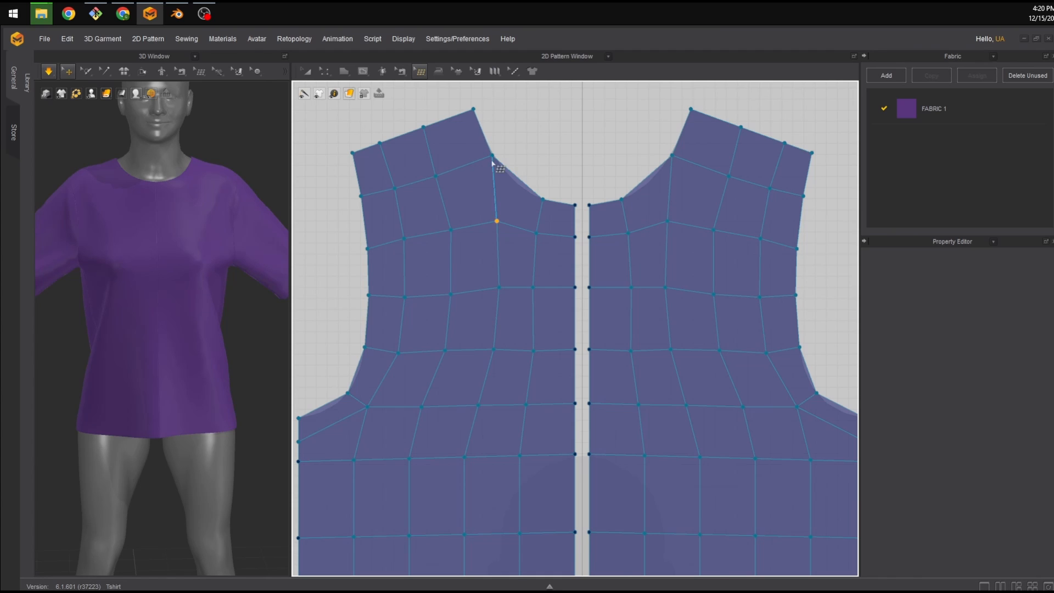
pyautogui.moveTo(493, 155); pyautogui.dragTo(495, 160)
pyautogui.moveTo(542, 199); pyautogui.dragTo(536, 197)
pyautogui.moveTo(437, 176); pyautogui.dragTo(441, 175)
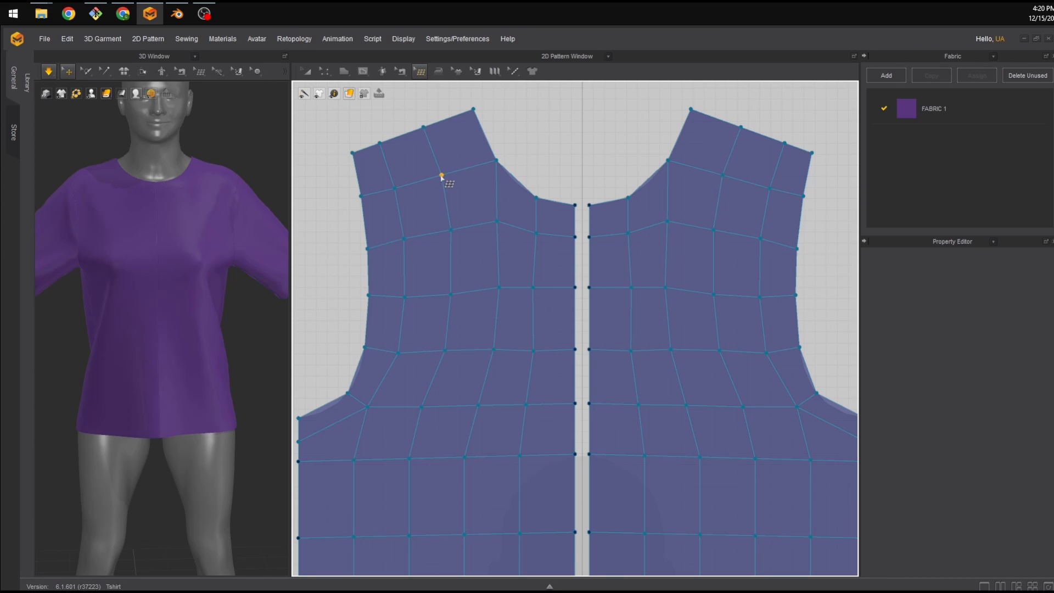
# Reposition vertices at the front panel's lower armhole corner to smooth the quads there.
pyautogui.moveTo(591, 312); pyautogui.dragTo(612, 281, button='middle')
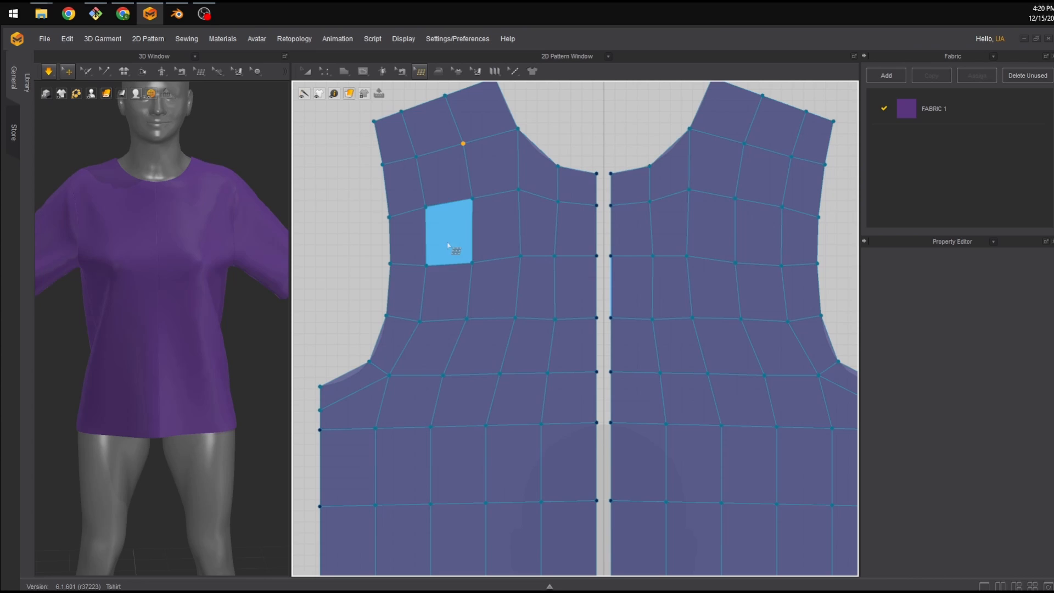
pyautogui.moveTo(409, 352); pyautogui.dragTo(436, 331, button='middle')
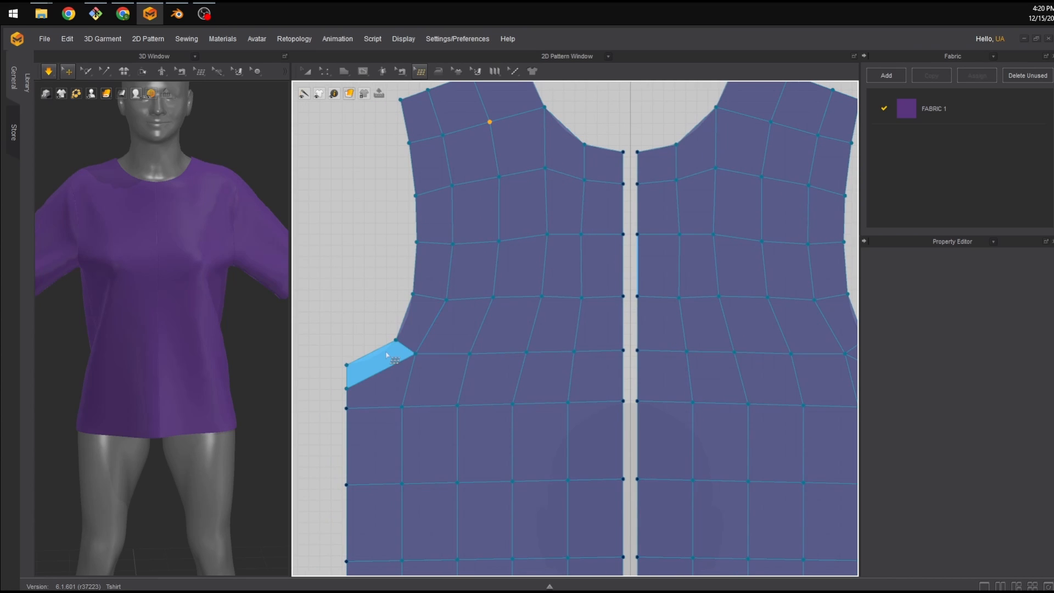
pyautogui.scroll(-2, 387, 357)
pyautogui.scroll(5, 373, 397)
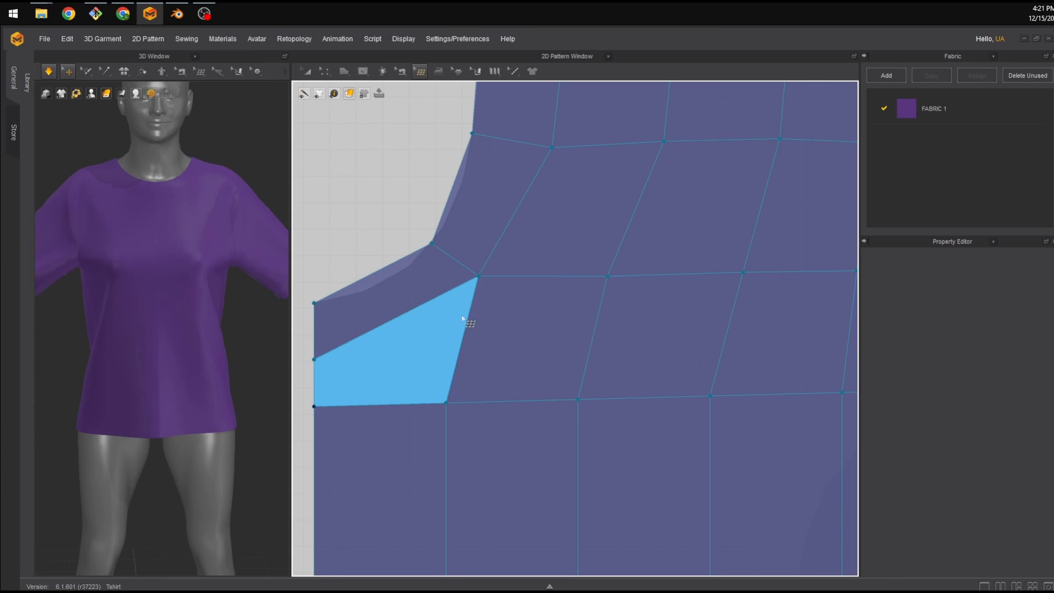
pyautogui.scroll(-4, 462, 349)
pyautogui.scroll(-4, 540, 234)
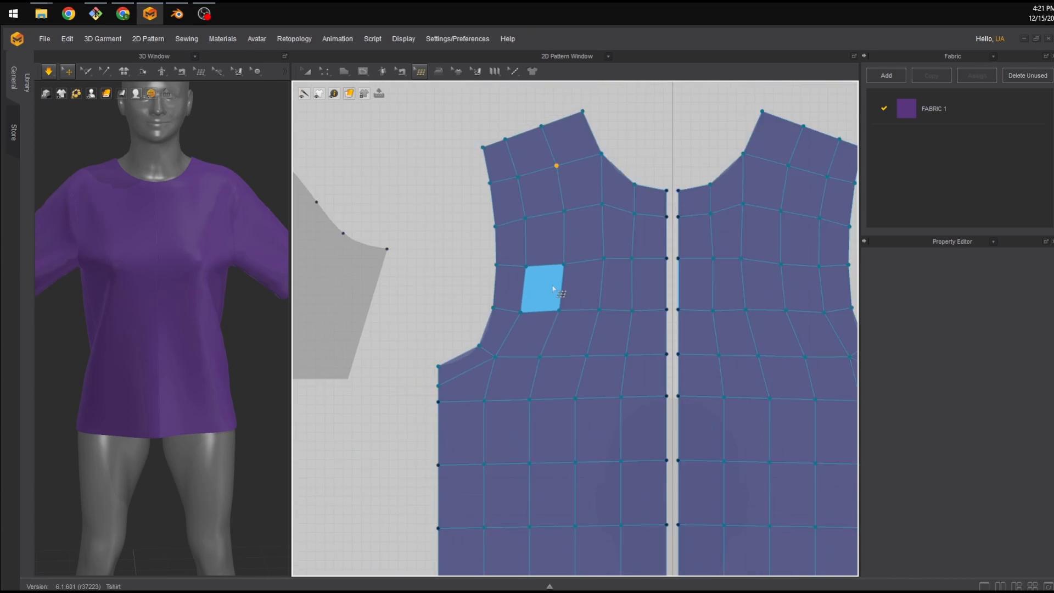
pyautogui.scroll(1, 572, 309)
pyautogui.scroll(-2, 550, 307)
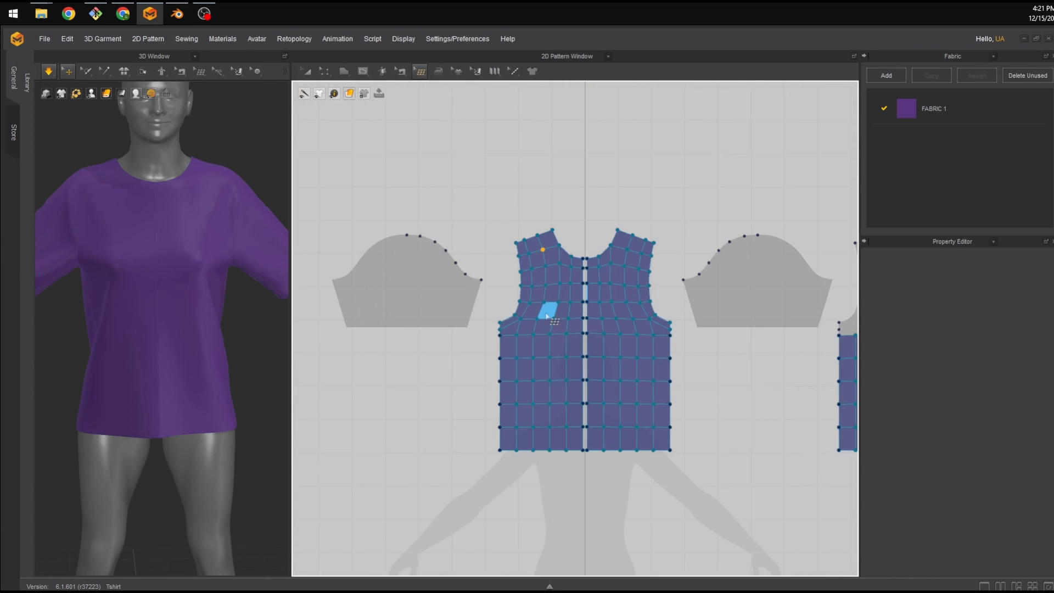
pyautogui.scroll(8, 512, 344)
pyautogui.moveTo(451, 296); pyautogui.dragTo(450, 308)
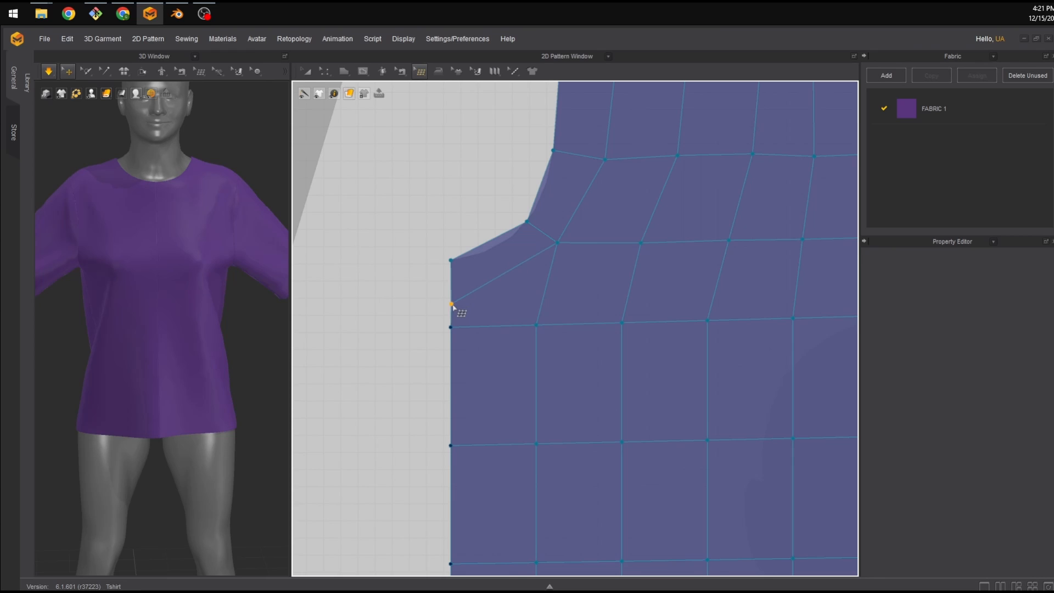
pyautogui.moveTo(557, 242); pyautogui.dragTo(549, 256)
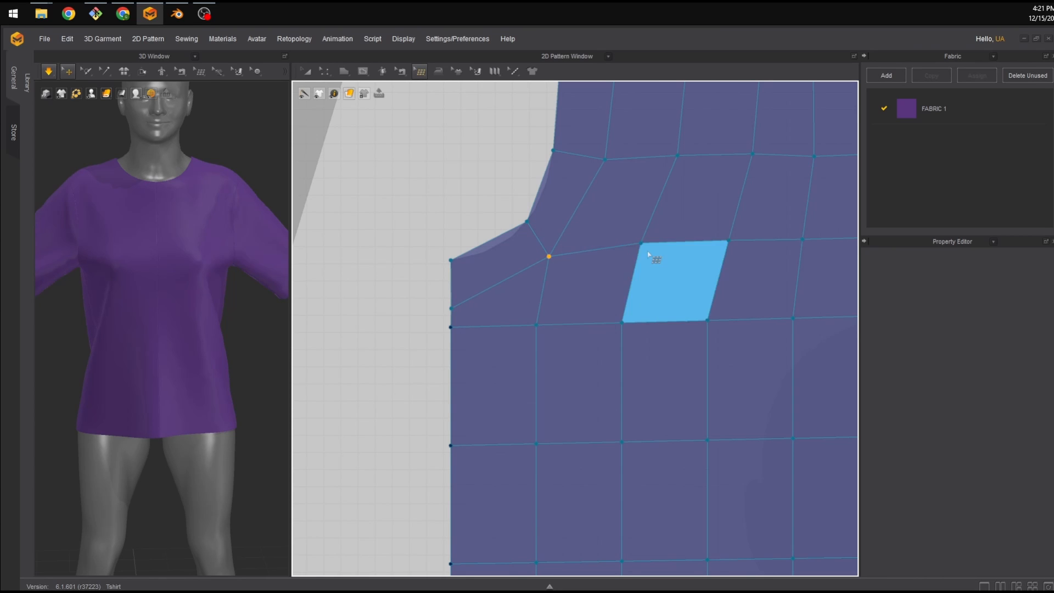
pyautogui.scroll(2, 651, 244)
pyautogui.scroll(-5, 661, 260)
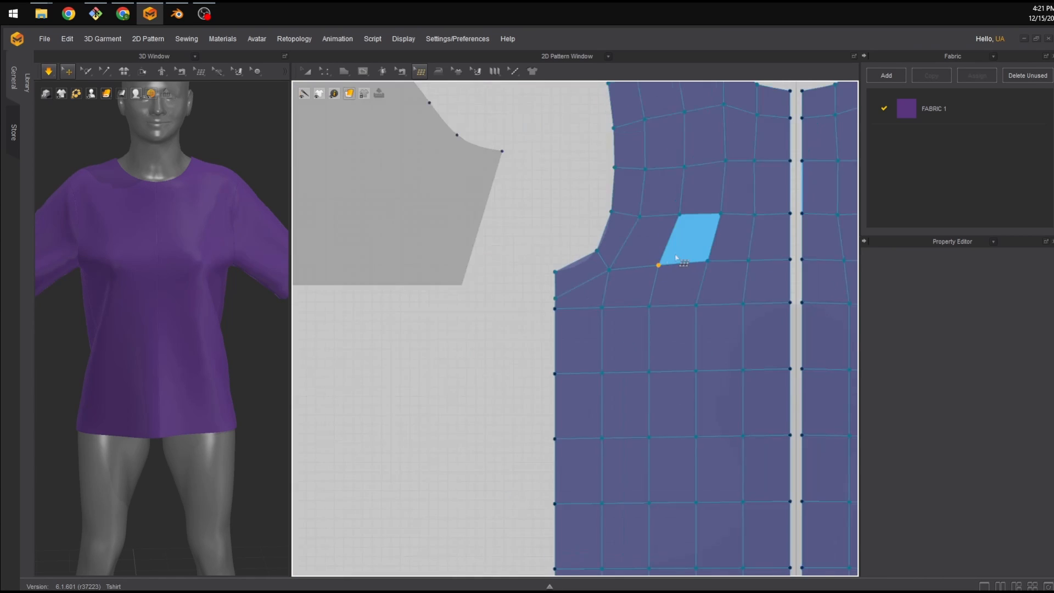
pyautogui.scroll(-2, 549, 247)
pyautogui.moveTo(503, 212); pyautogui.dragTo(399, 275, button='middle')
pyautogui.moveTo(669, 271); pyautogui.dragTo(580, 245, button='middle')
# Pan and zoom across the pattern window to examine the sleeves and the back panel.
pyautogui.scroll(-3, 381, 201)
pyautogui.scroll(7, 386, 203)
pyautogui.moveTo(387, 203); pyautogui.dragTo(509, 233, button='middle')
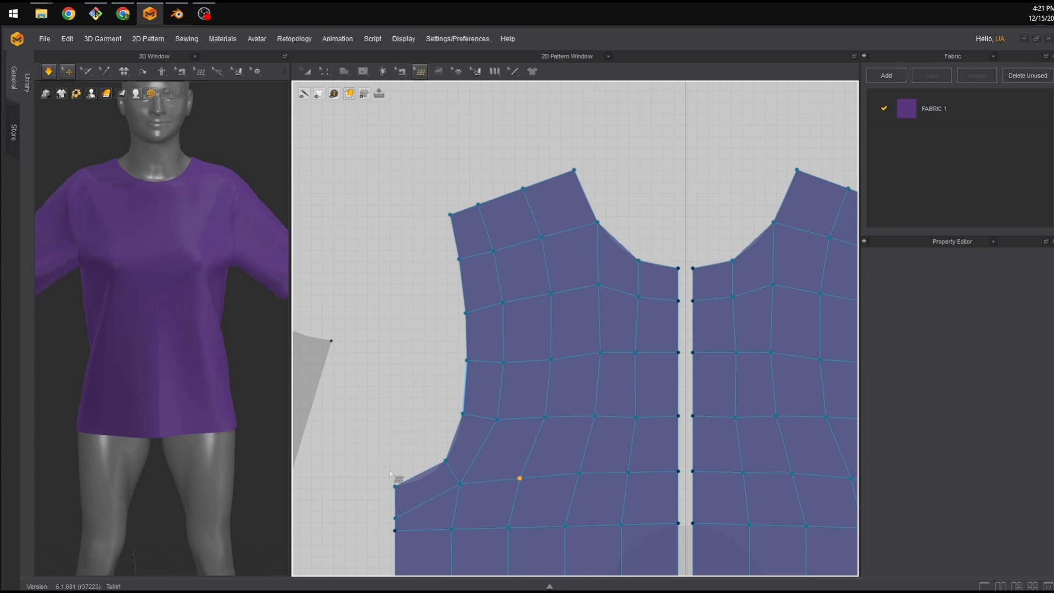
pyautogui.scroll(-4, 420, 345)
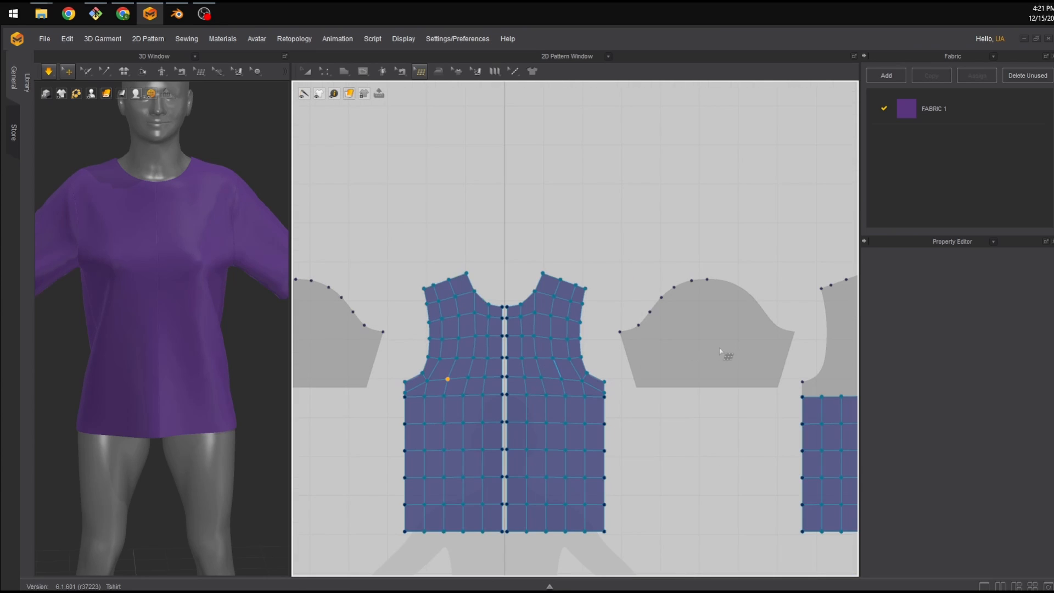
pyautogui.moveTo(719, 351); pyautogui.dragTo(798, 329, button='middle')
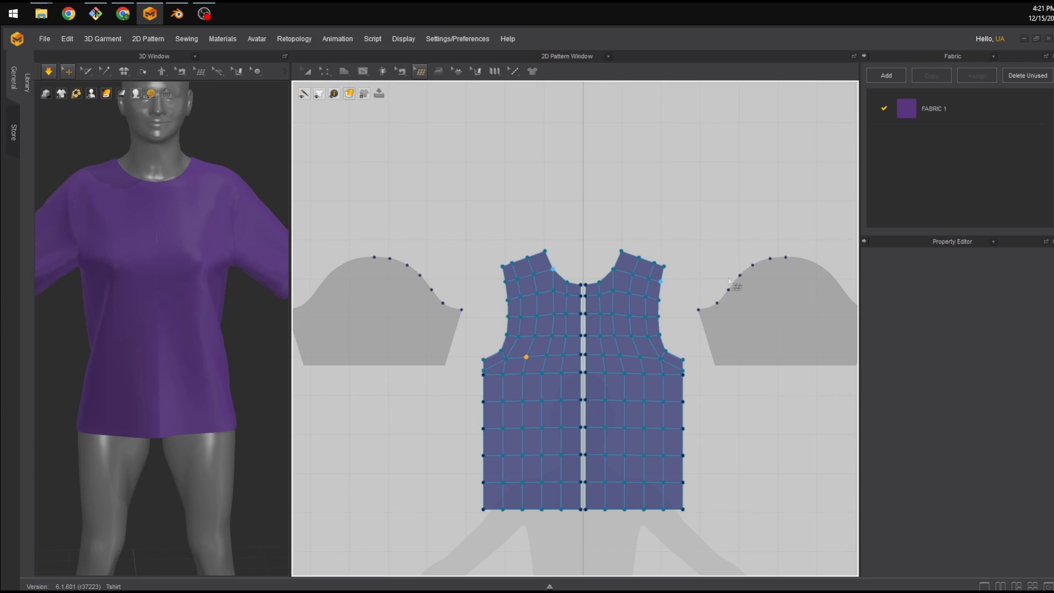
pyautogui.scroll(-3, 523, 253)
pyautogui.scroll(4, 522, 256)
pyautogui.moveTo(726, 273); pyautogui.dragTo(371, 280, button='middle')
pyautogui.scroll(-6, 595, 302)
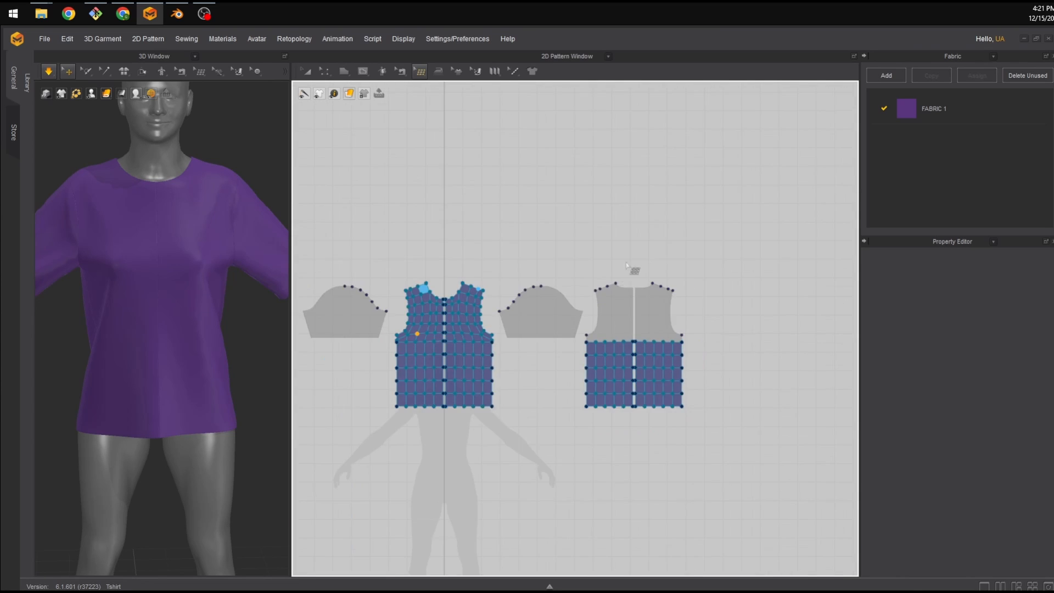
pyautogui.scroll(3, 626, 265)
pyautogui.moveTo(626, 265); pyautogui.dragTo(513, 301, button='middle')
pyautogui.scroll(2, 488, 330)
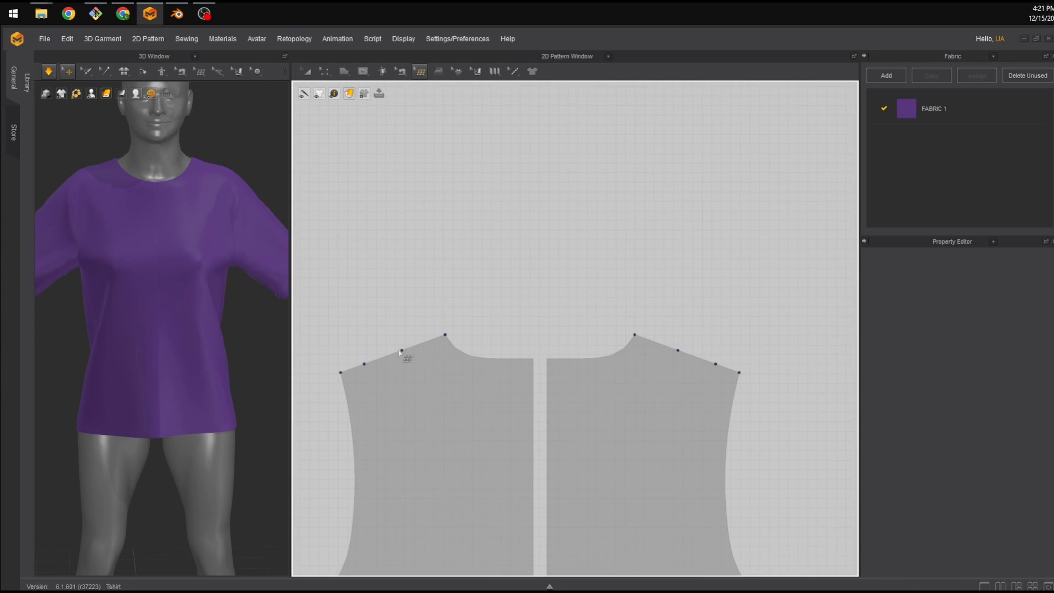
pyautogui.moveTo(393, 374); pyautogui.dragTo(708, 240, button='middle')
pyautogui.scroll(-3, 365, 340)
pyautogui.moveTo(352, 338); pyautogui.dragTo(699, 304, button='middle')
pyautogui.moveTo(310, 301); pyautogui.dragTo(650, 311, button='middle')
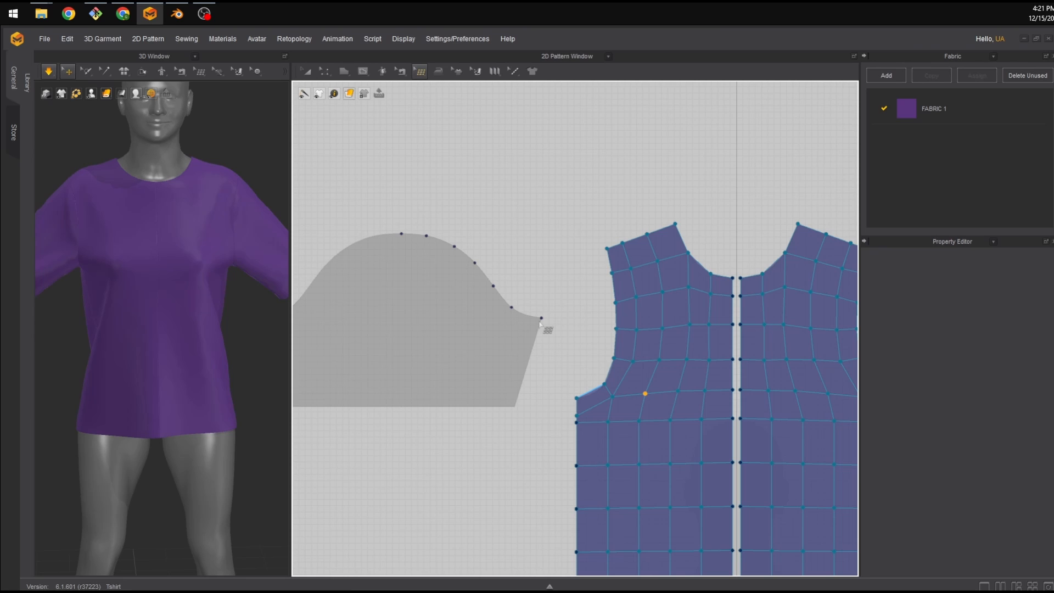
pyautogui.moveTo(425, 261); pyautogui.dragTo(459, 290, button='middle')
pyautogui.scroll(-2, 437, 289)
pyautogui.scroll(3, 439, 294)
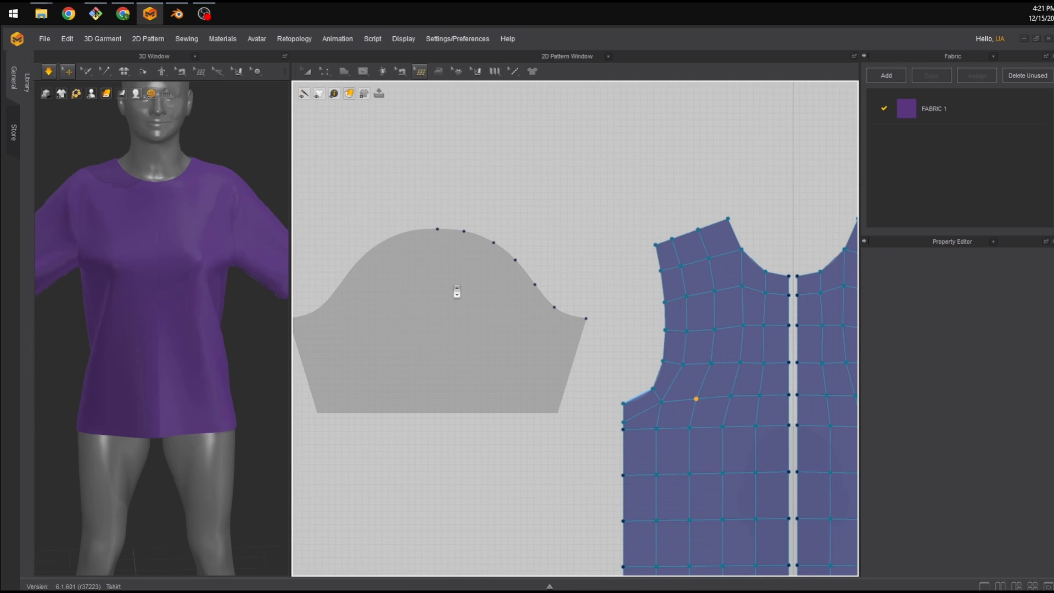
pyautogui.scroll(3, 456, 291)
pyautogui.scroll(-2, 456, 292)
pyautogui.scroll(-6, 568, 324)
pyautogui.moveTo(743, 362); pyautogui.dragTo(464, 350, button='middle')
pyautogui.moveTo(729, 325); pyautogui.dragTo(458, 355, button='middle')
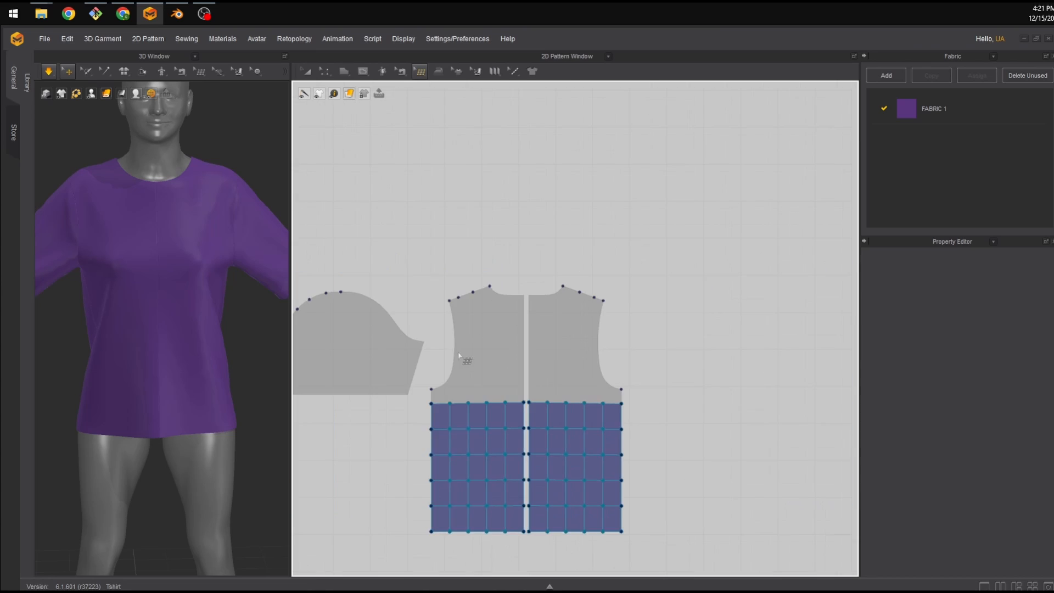
pyautogui.scroll(5, 460, 356)
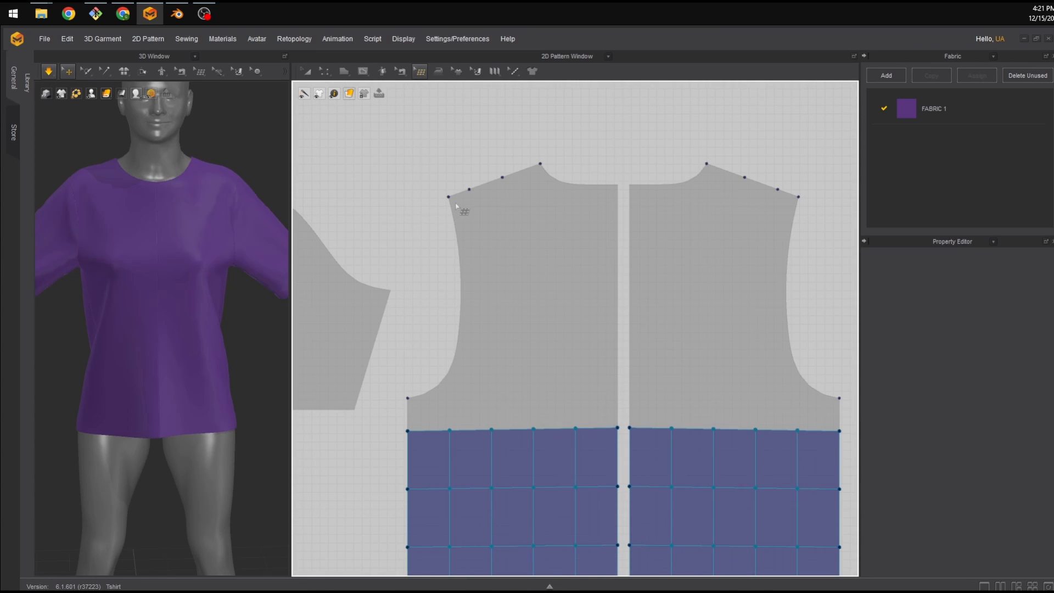
# Select Create Topology and add quads down the back panel's armhole edge starting from the shoulder.
pyautogui.click(417, 69)
pyautogui.click(418, 123)
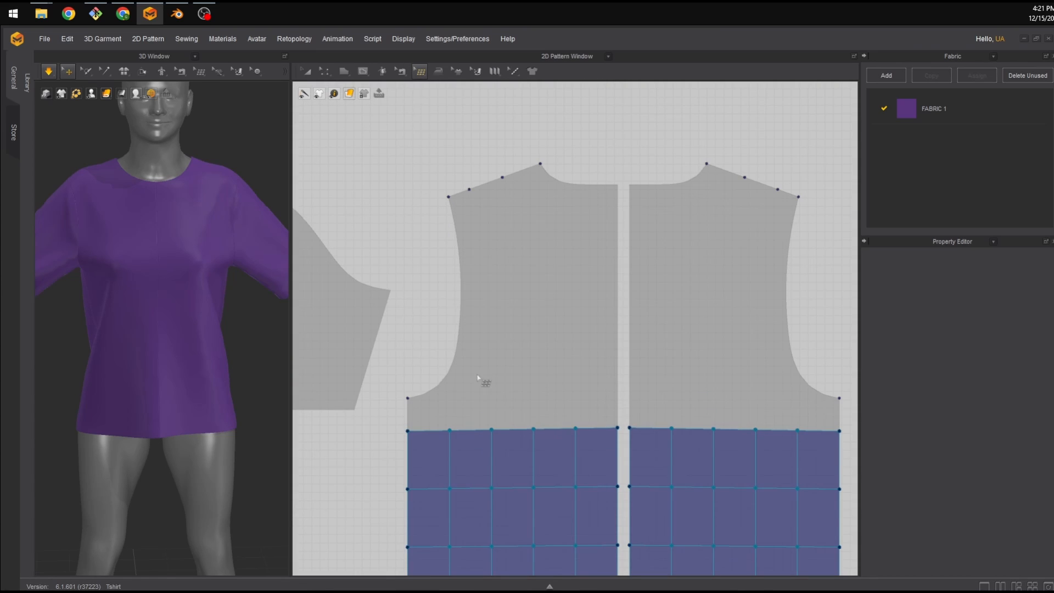
pyautogui.click(420, 75)
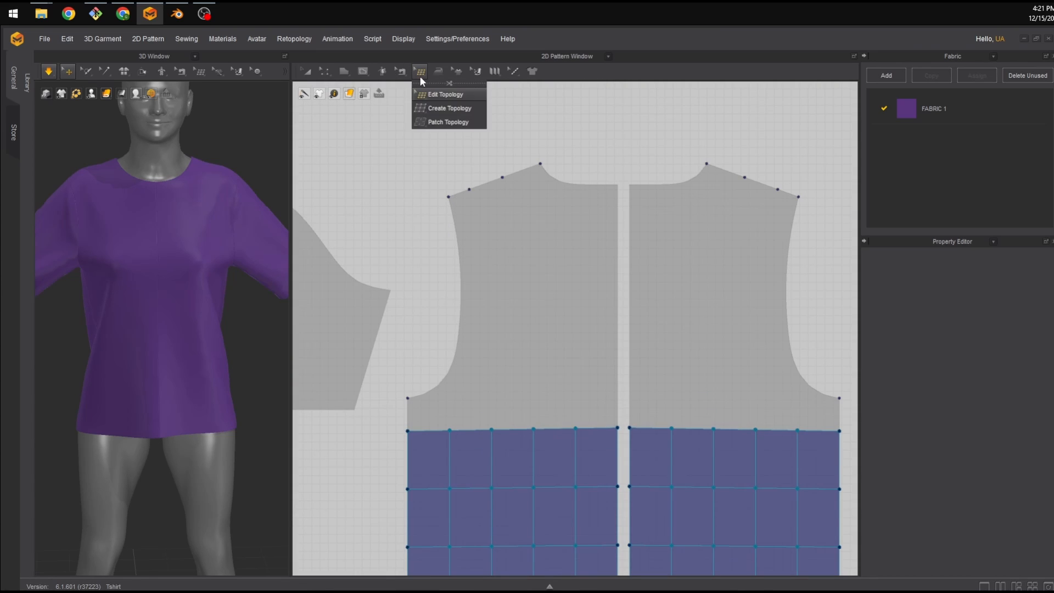
pyautogui.click(453, 113)
pyautogui.click(469, 189)
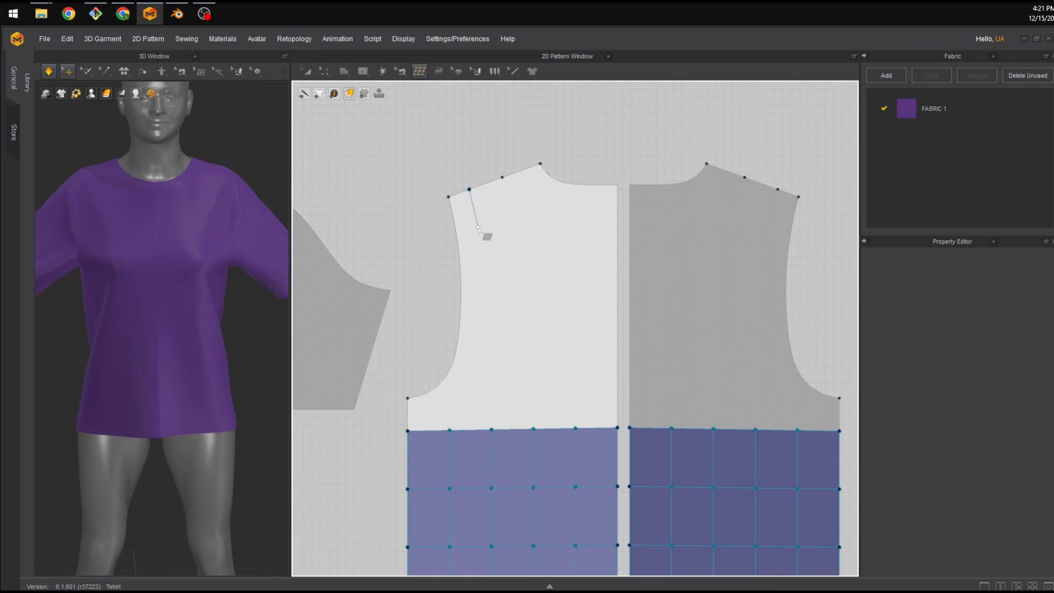
pyautogui.click(478, 227)
pyautogui.click(456, 233)
pyautogui.click(448, 197)
pyautogui.click(469, 190)
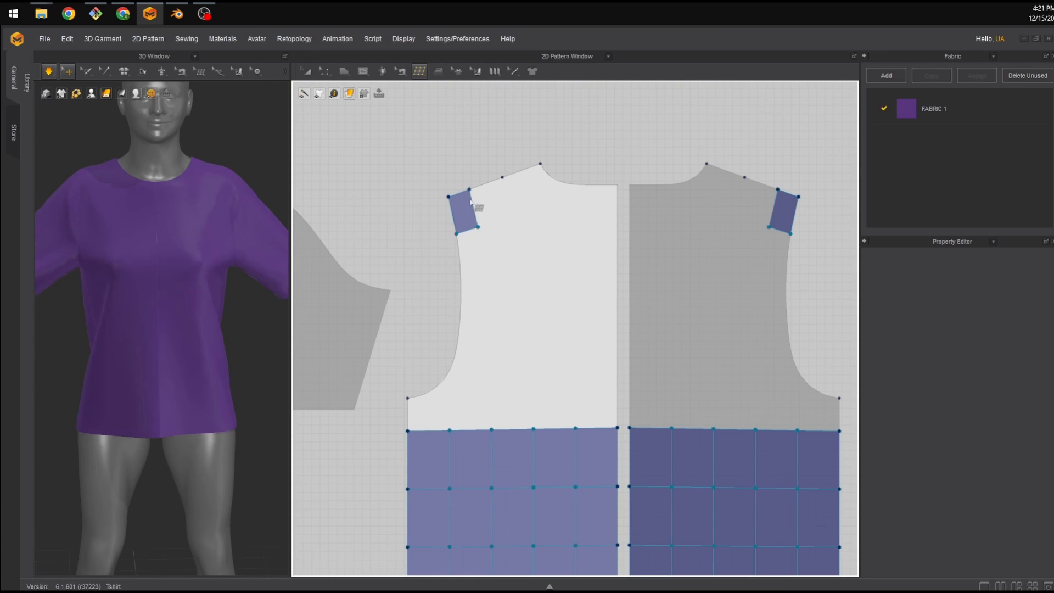
pyautogui.click(477, 227)
pyautogui.click(482, 277)
pyautogui.click(461, 277)
pyautogui.click(456, 233)
pyautogui.click(478, 227)
pyautogui.click(481, 278)
pyautogui.click(478, 326)
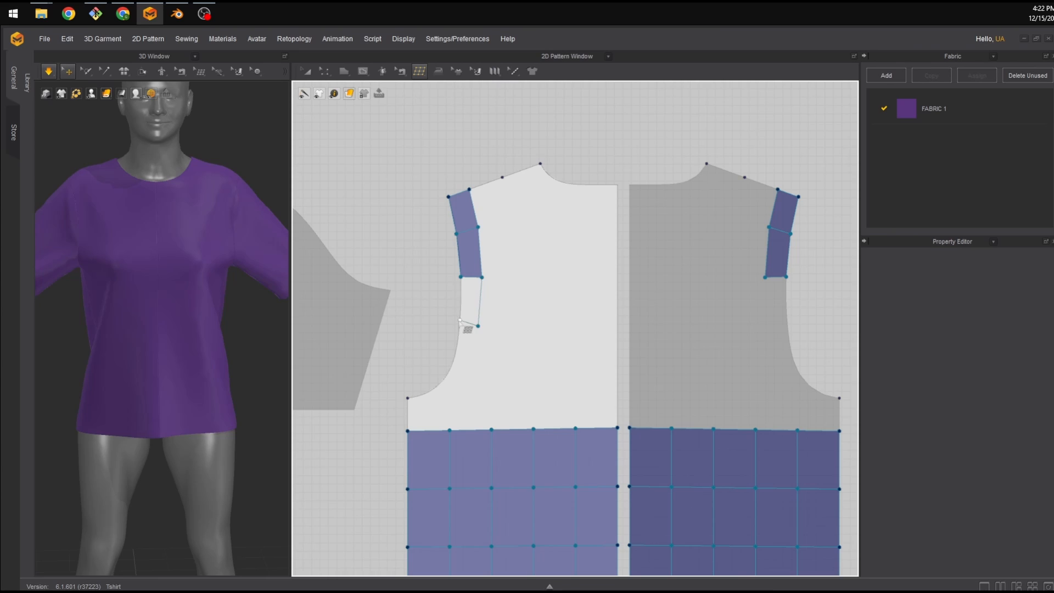
# Continue the quad strip along the back panel's armhole curve down to the underarm corner.
pyautogui.click(460, 320)
pyautogui.click(461, 276)
pyautogui.click(478, 325)
pyautogui.click(470, 358)
pyautogui.click(455, 356)
pyautogui.click(460, 320)
pyautogui.click(470, 357)
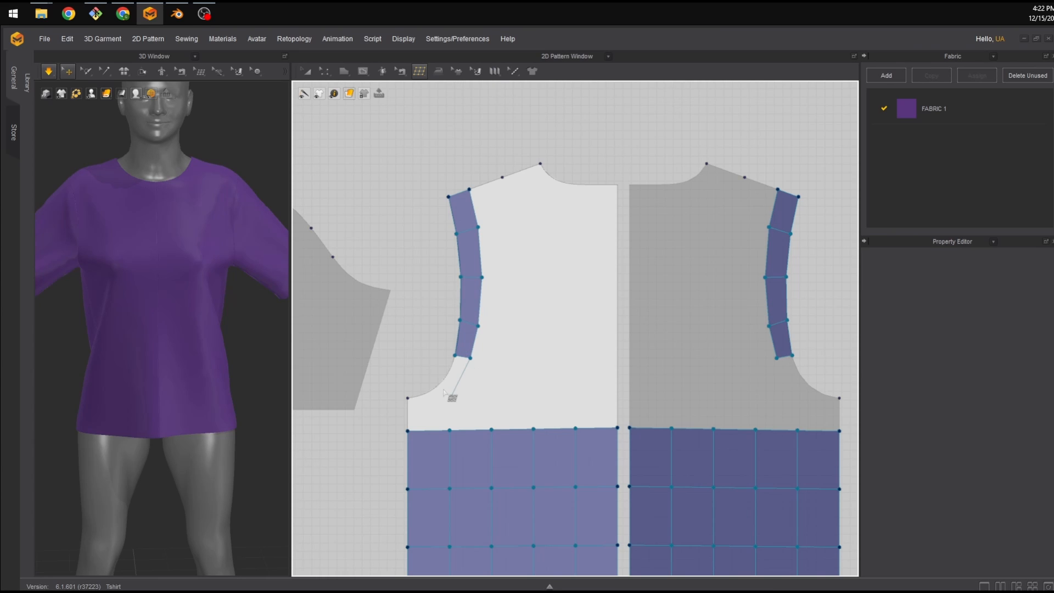
pyautogui.click(450, 397)
pyautogui.click(439, 384)
pyautogui.click(455, 355)
pyautogui.click(450, 398)
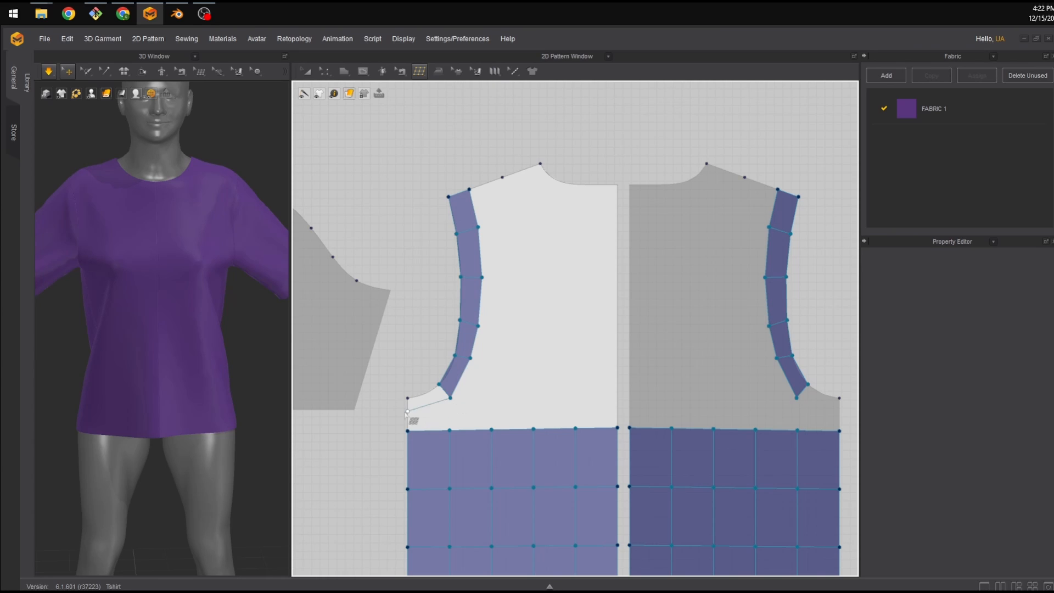
pyautogui.click(407, 412)
pyautogui.click(407, 398)
pyautogui.click(439, 384)
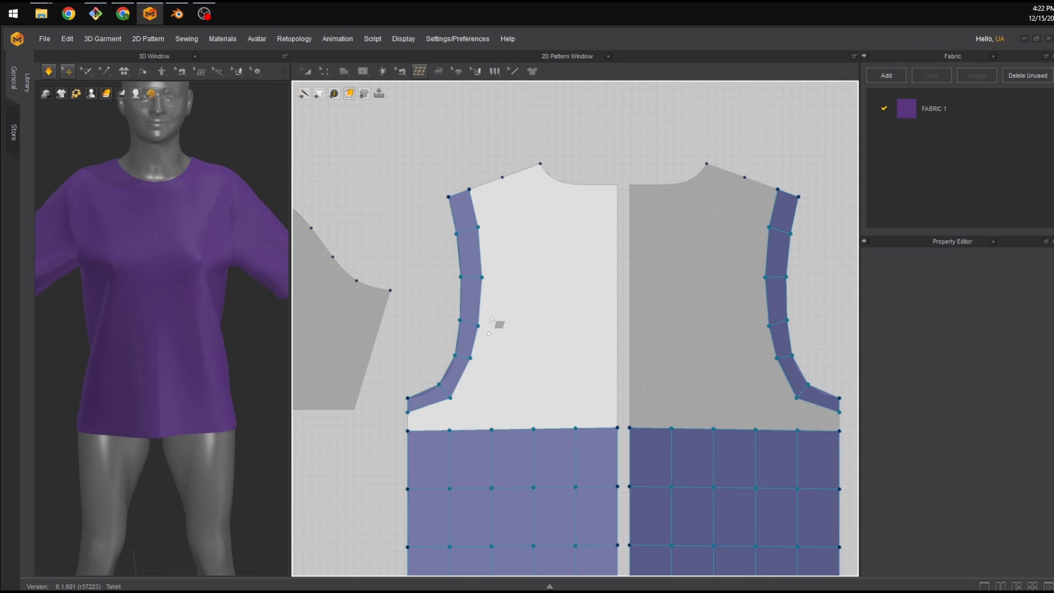
# Switch to Edit Topology and reposition vertices along the panel's armhole quad strip to even out its quads.
pyautogui.scroll(-1, 491, 321)
pyautogui.scroll(4, 494, 326)
pyautogui.scroll(-3, 496, 327)
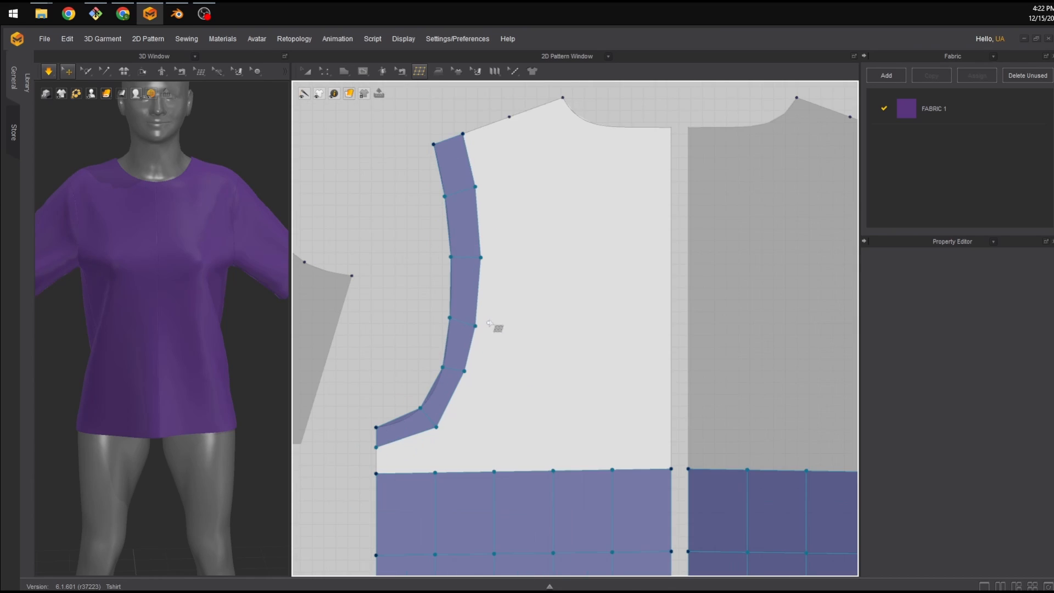
pyautogui.click(428, 77)
pyautogui.click(439, 92)
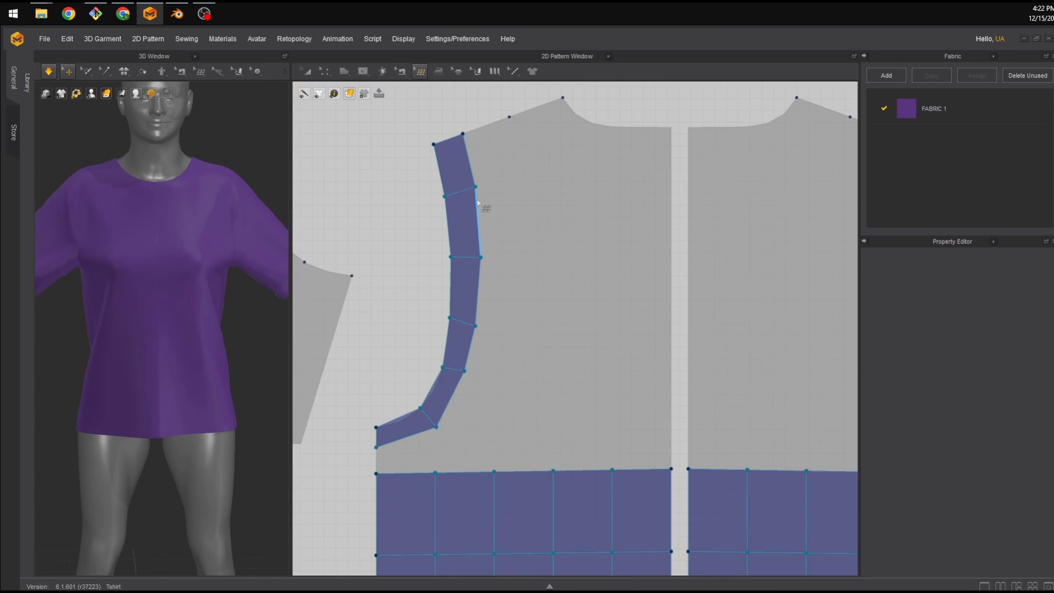
pyautogui.click(474, 184)
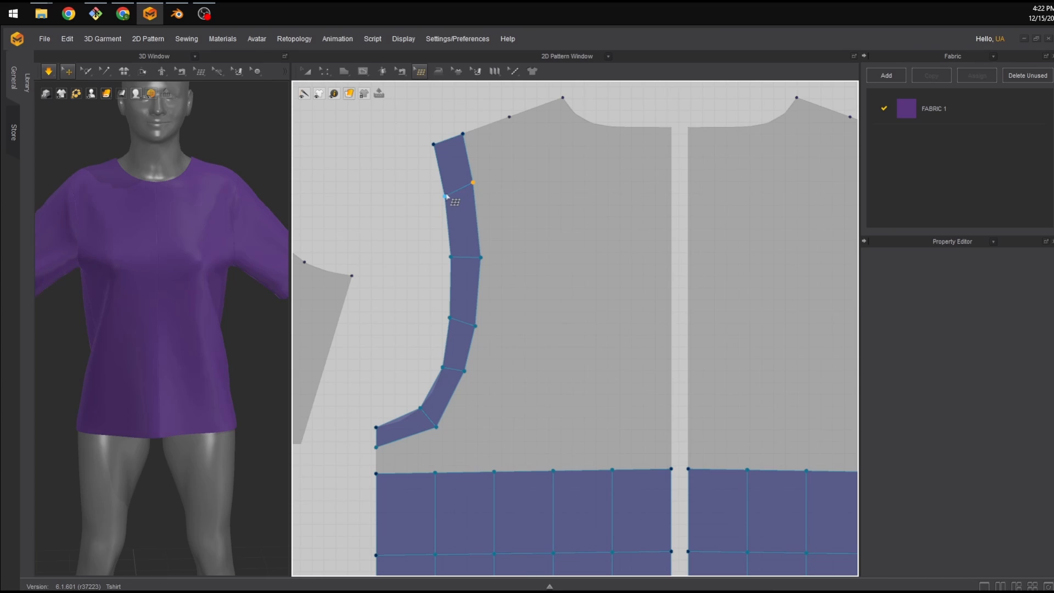
pyautogui.moveTo(480, 258); pyautogui.dragTo(450, 243)
pyautogui.moveTo(480, 235); pyautogui.dragTo(481, 235)
pyautogui.moveTo(476, 326); pyautogui.dragTo(480, 301)
pyautogui.moveTo(449, 318); pyautogui.dragTo(451, 305)
pyautogui.moveTo(442, 367); pyautogui.dragTo(472, 354)
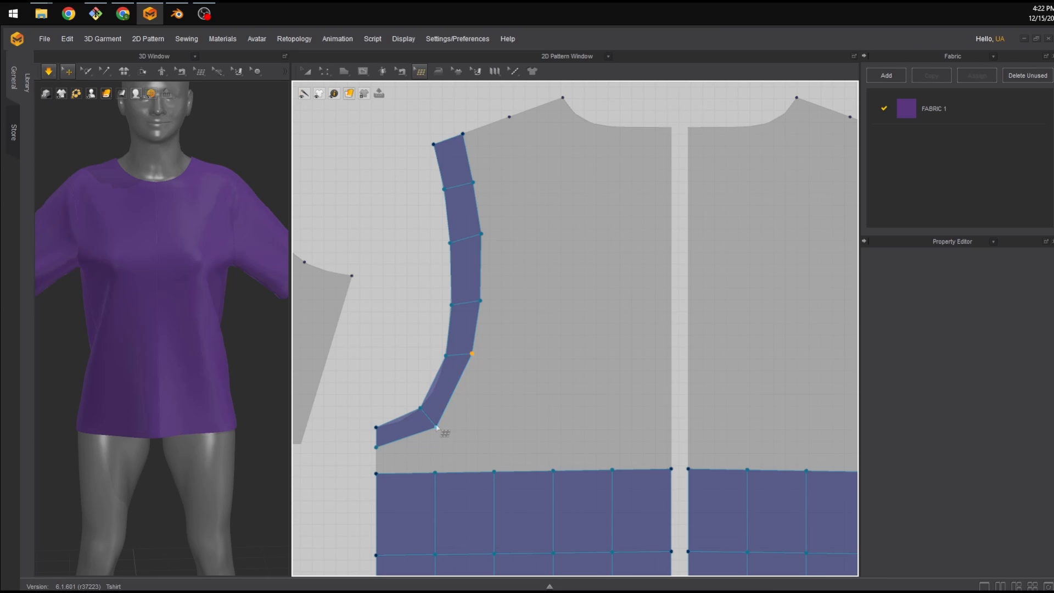
pyautogui.moveTo(436, 427)
pyautogui.mouseDown()
pyautogui.moveTo(451, 421)
pyautogui.moveTo(430, 401)
pyautogui.moveTo(451, 412)
pyautogui.mouseUp()
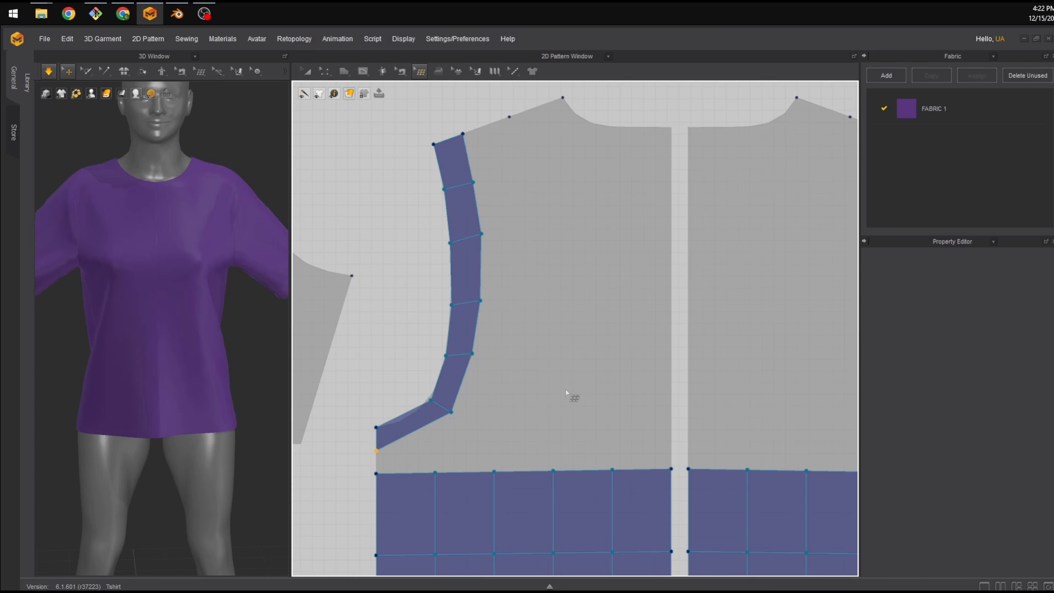
pyautogui.moveTo(597, 372); pyautogui.dragTo(574, 369, button='middle')
pyautogui.moveTo(427, 409); pyautogui.dragTo(405, 396)
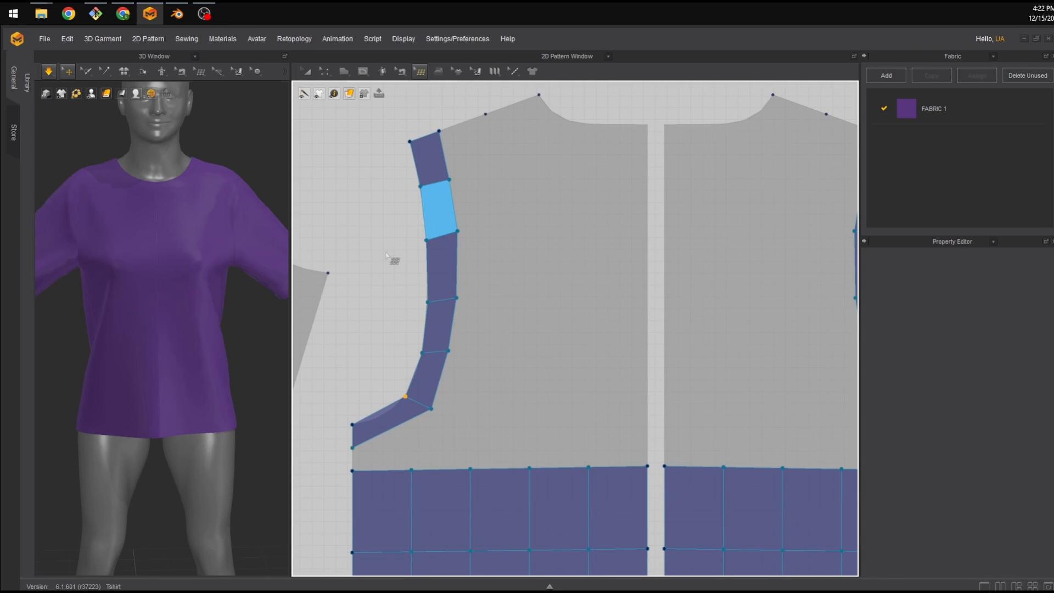
# Add two quads along the panel's shoulder line from the armhole to the neckline, then nudge their inner vertex slightly.
pyautogui.click(415, 71)
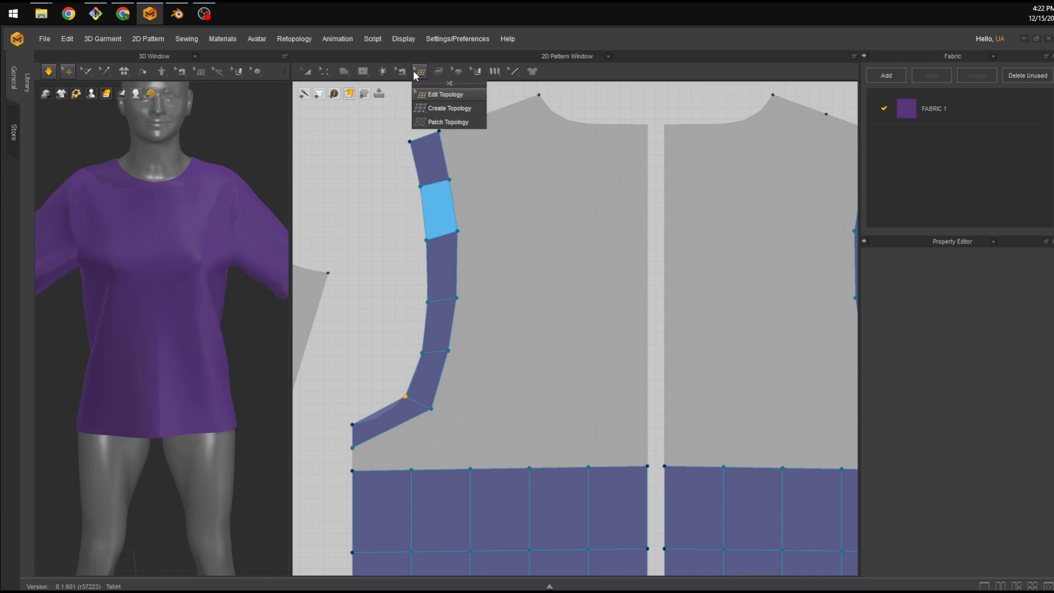
pyautogui.click(439, 122)
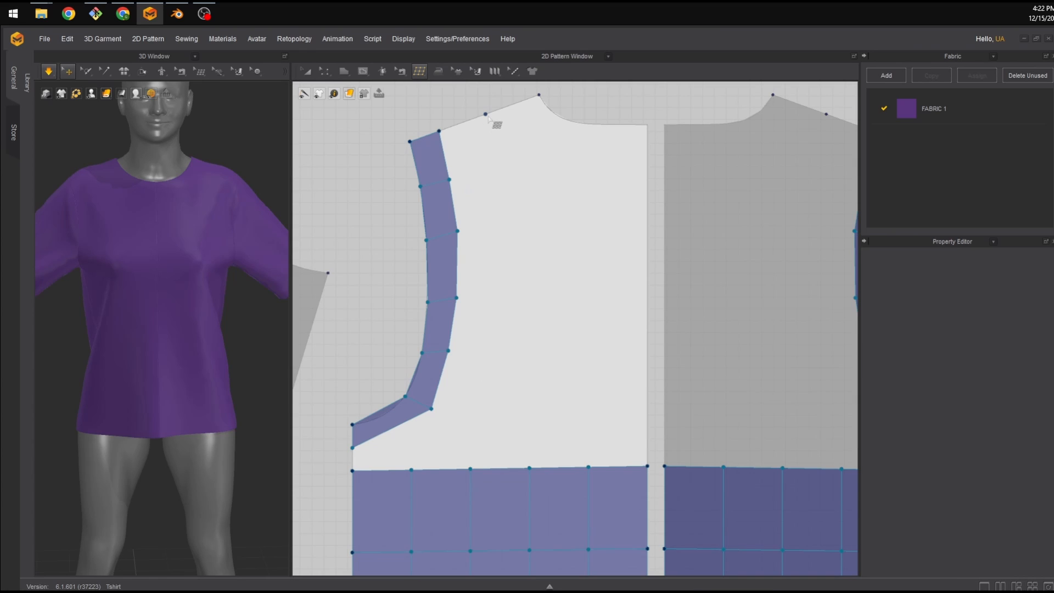
pyautogui.click(485, 114)
pyautogui.click(503, 172)
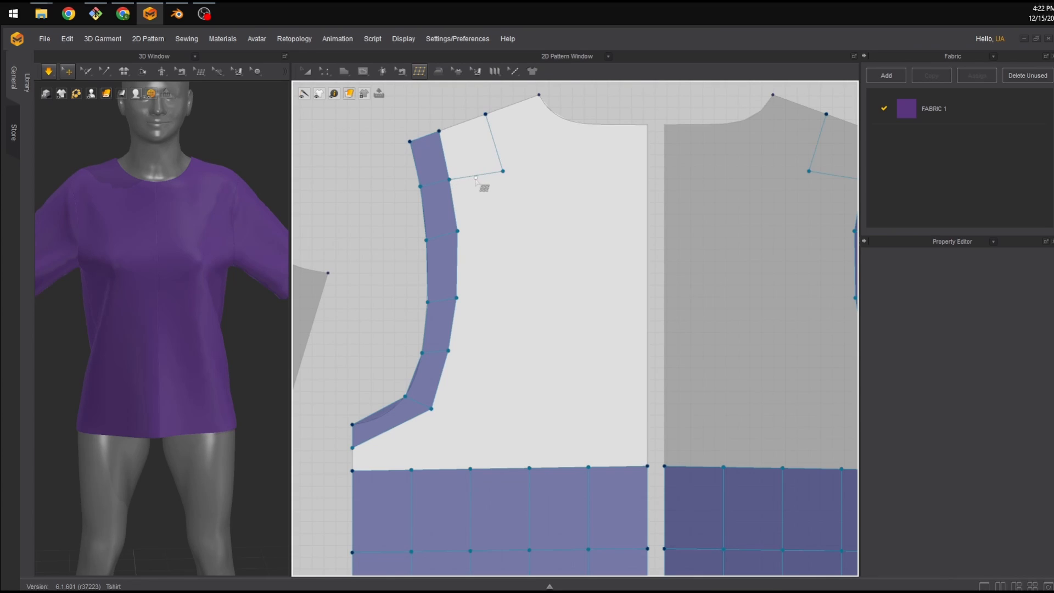
pyautogui.click(438, 131)
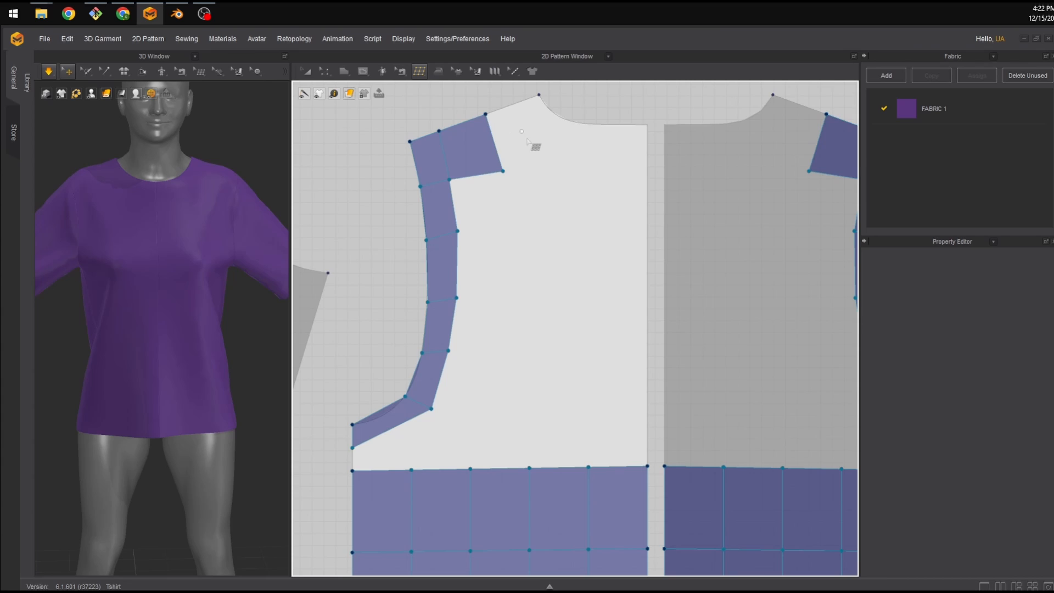
pyautogui.click(538, 95)
pyautogui.click(549, 158)
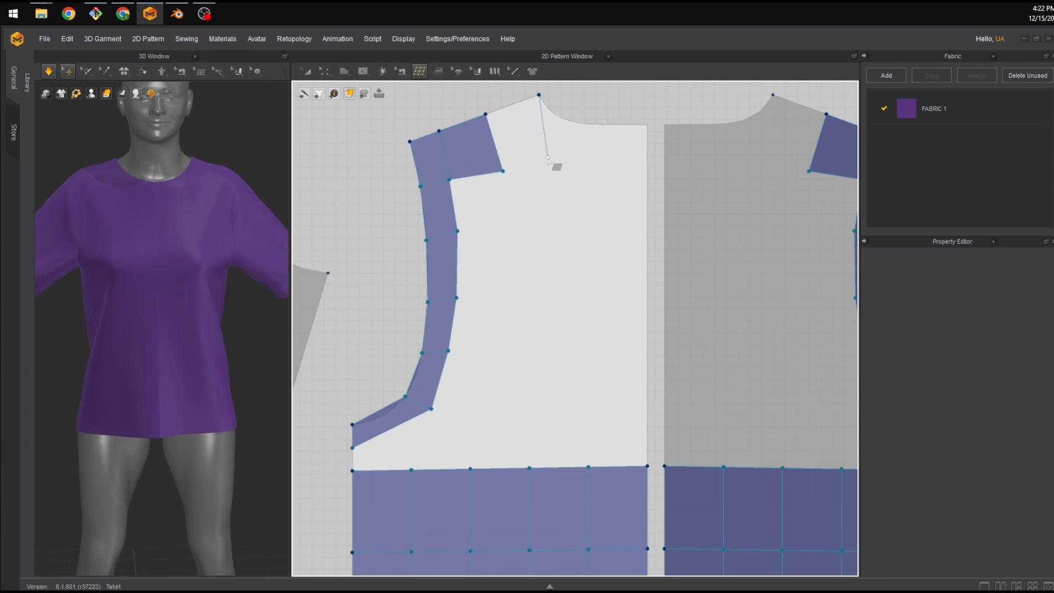
pyautogui.click(503, 171)
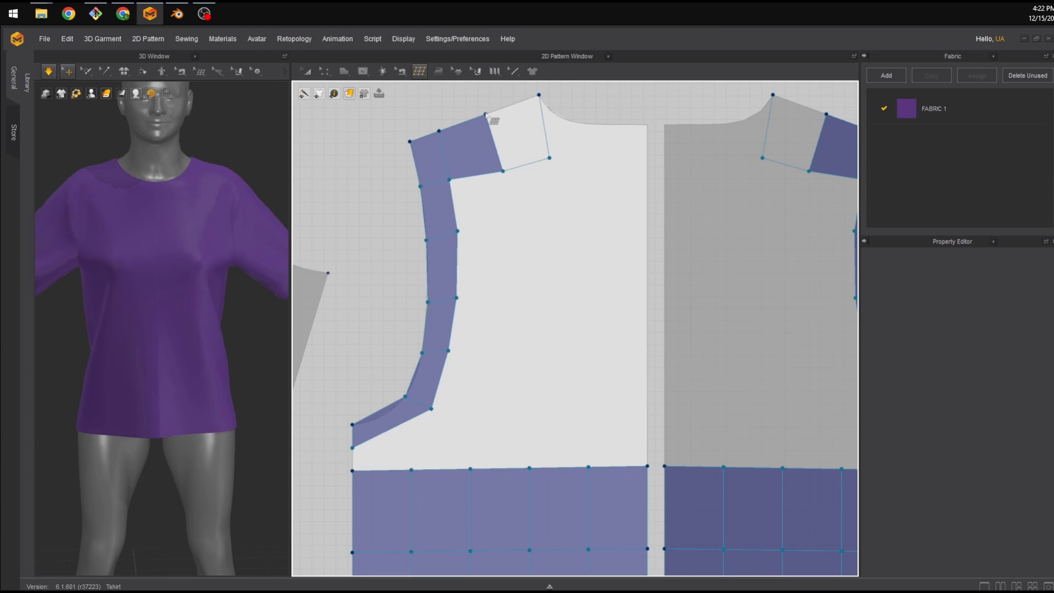
pyautogui.click(538, 95)
pyautogui.click(419, 71)
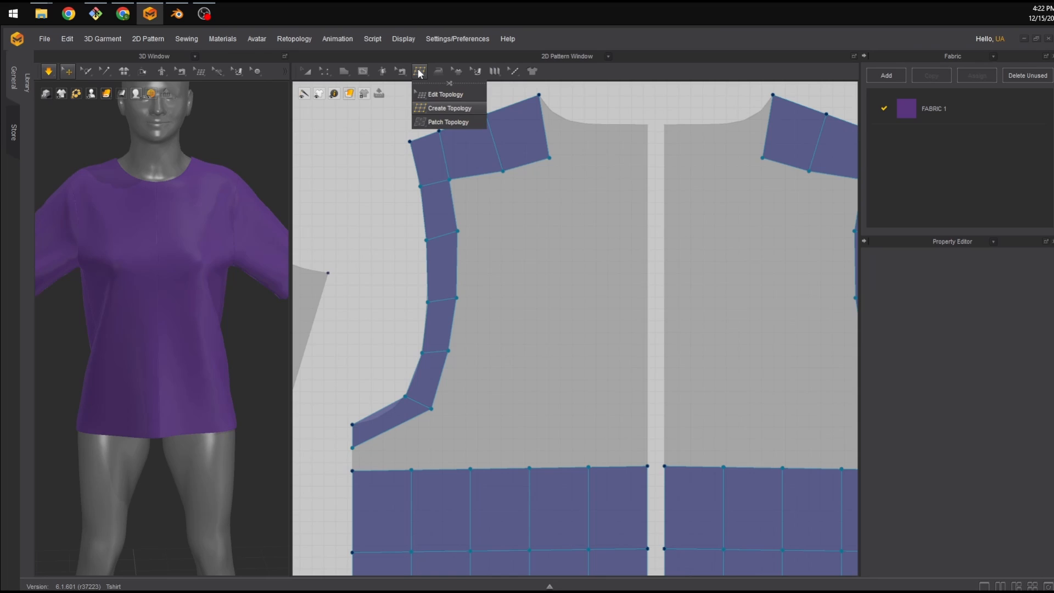
pyautogui.click(445, 107)
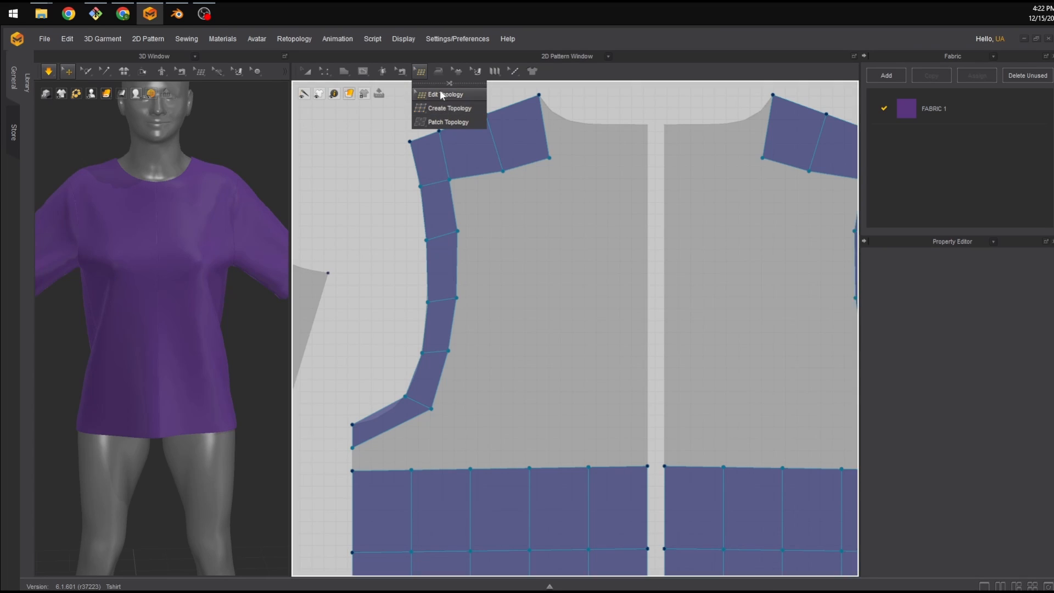
pyautogui.moveTo(503, 171); pyautogui.dragTo(502, 166)
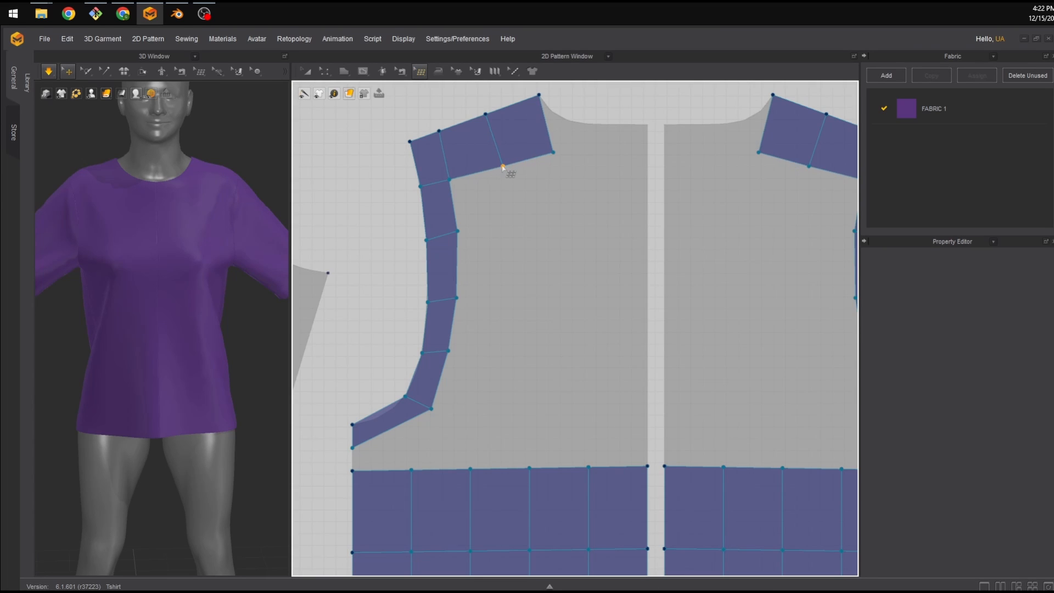
# With Create Topology, add a row of quads above the existing grid from the armhole strip to the centre edge.
pyautogui.click(438, 71)
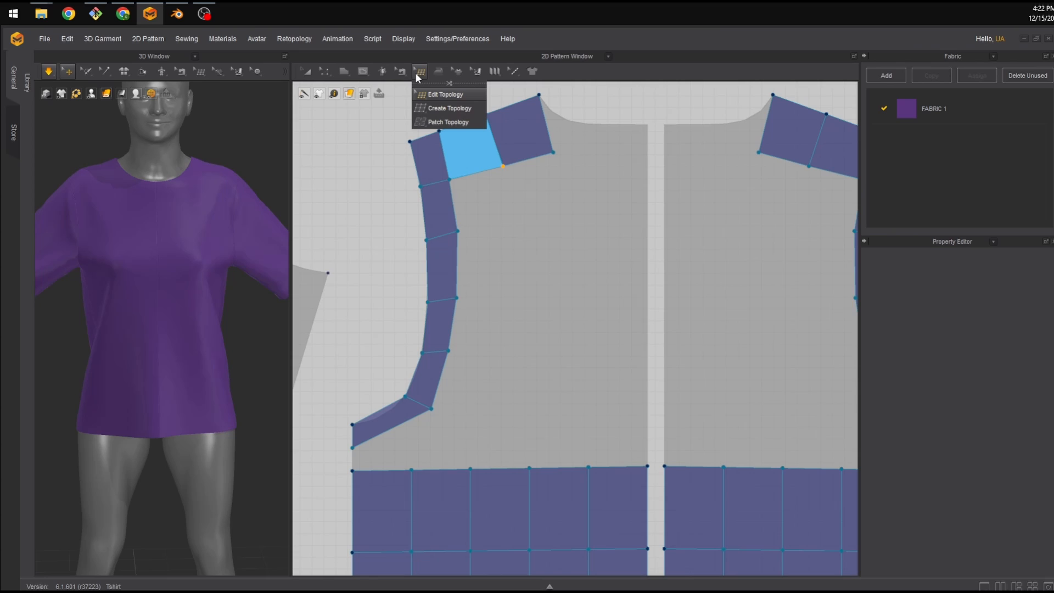
pyautogui.click(439, 110)
pyautogui.click(411, 471)
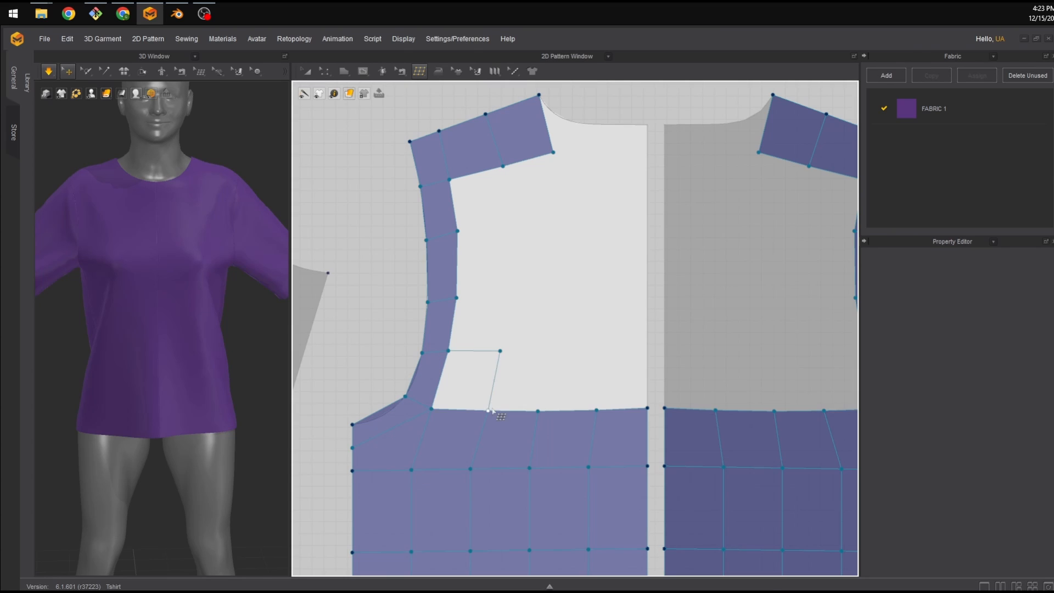
pyautogui.click(500, 351)
pyautogui.click(519, 342)
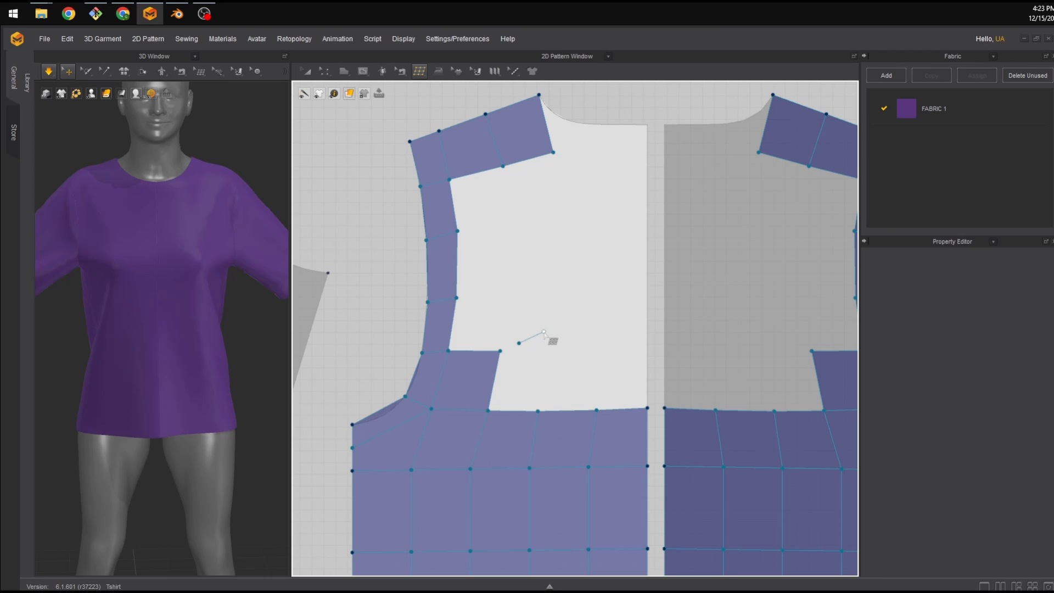
pyautogui.hotkey('ctrl', 'z')
pyautogui.click(500, 351)
pyautogui.click(554, 351)
pyautogui.click(538, 411)
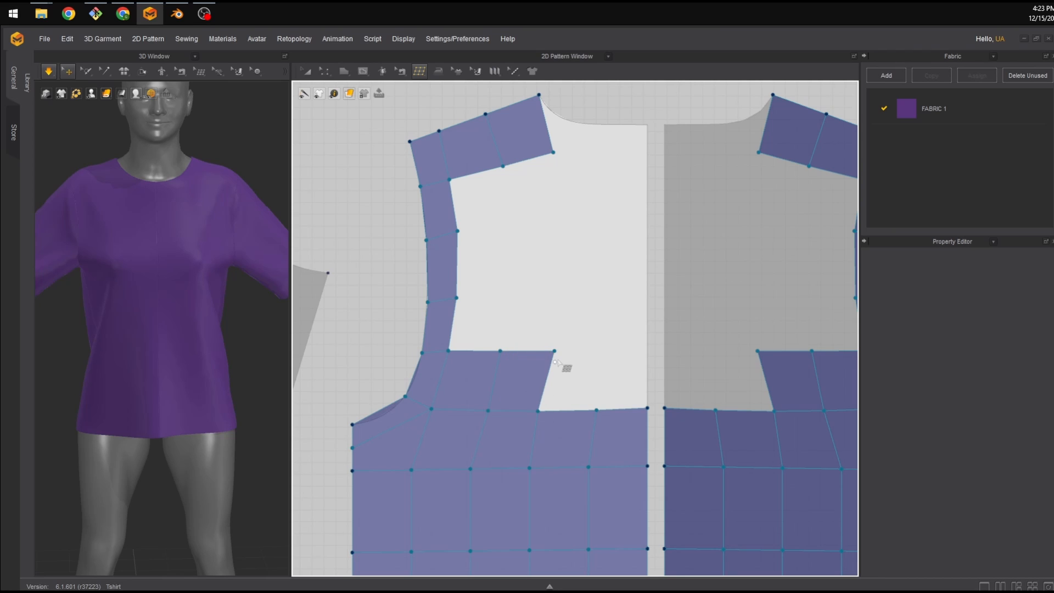
pyautogui.click(605, 347)
pyautogui.click(597, 410)
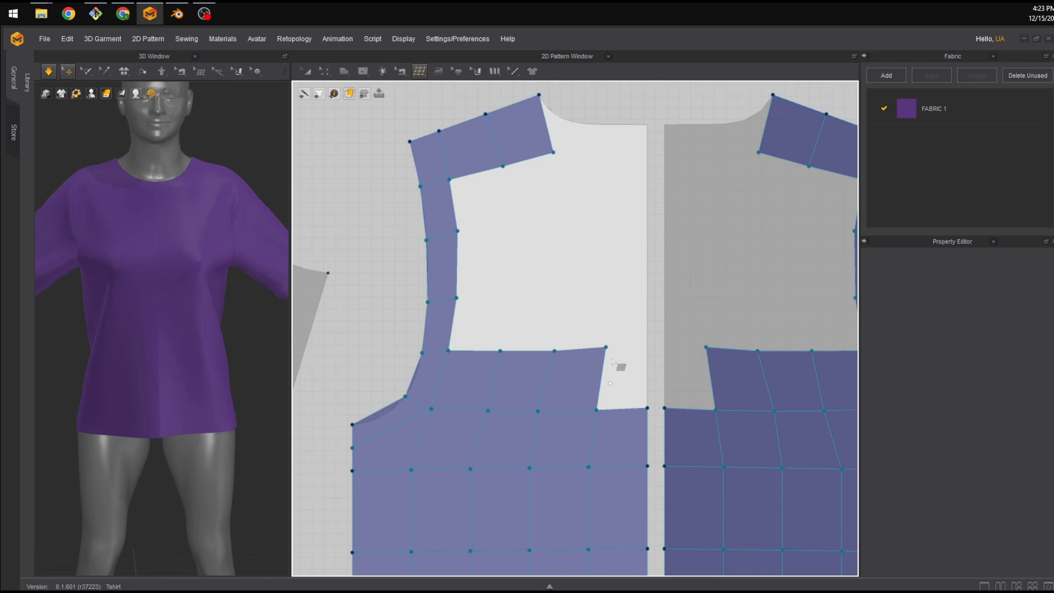
pyautogui.click(647, 342)
pyautogui.click(646, 407)
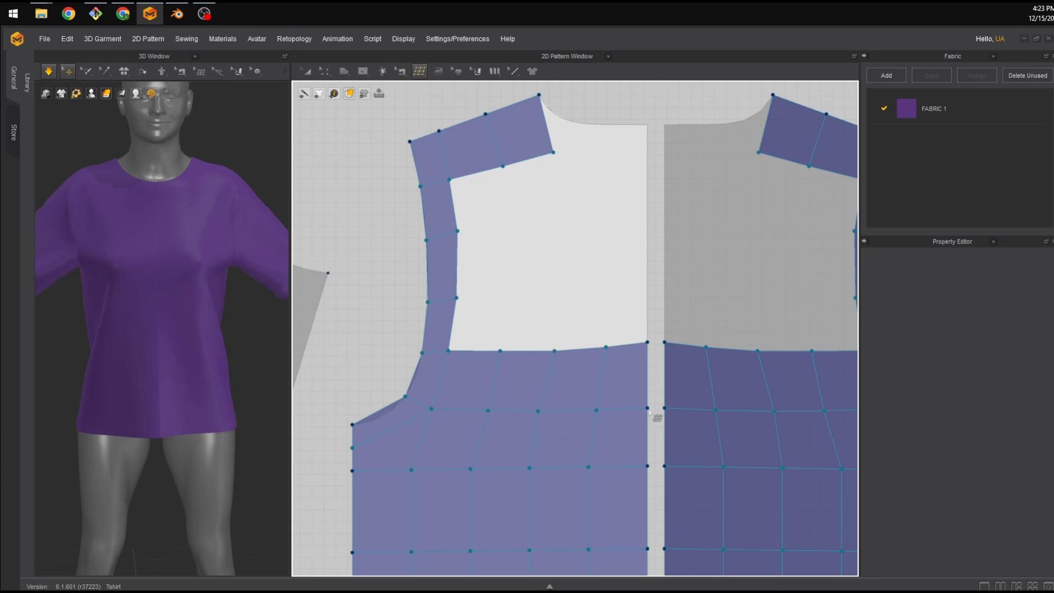
# Fill the chest area with further quad rows up to the shoulder quads, leaving cells beside the centre edge.
pyautogui.click(457, 298)
pyautogui.click(504, 294)
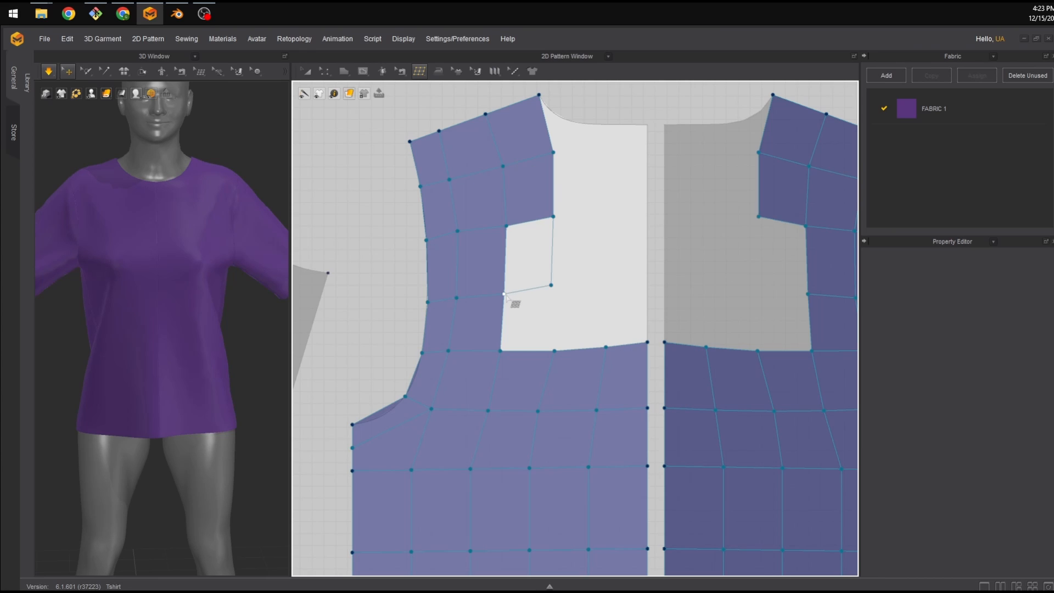
pyautogui.click(551, 284)
pyautogui.click(554, 350)
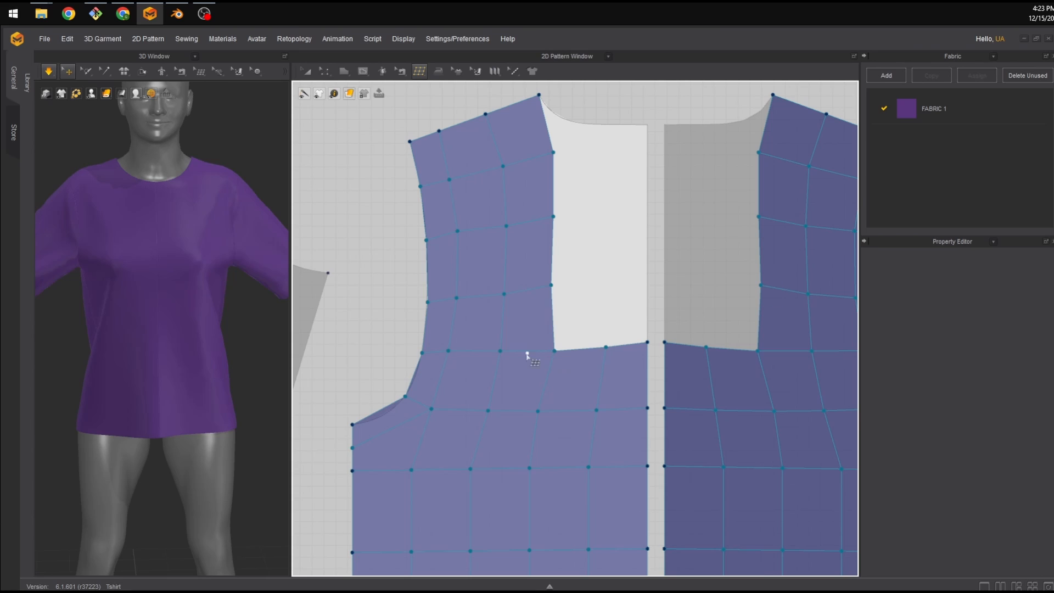
pyautogui.click(553, 216)
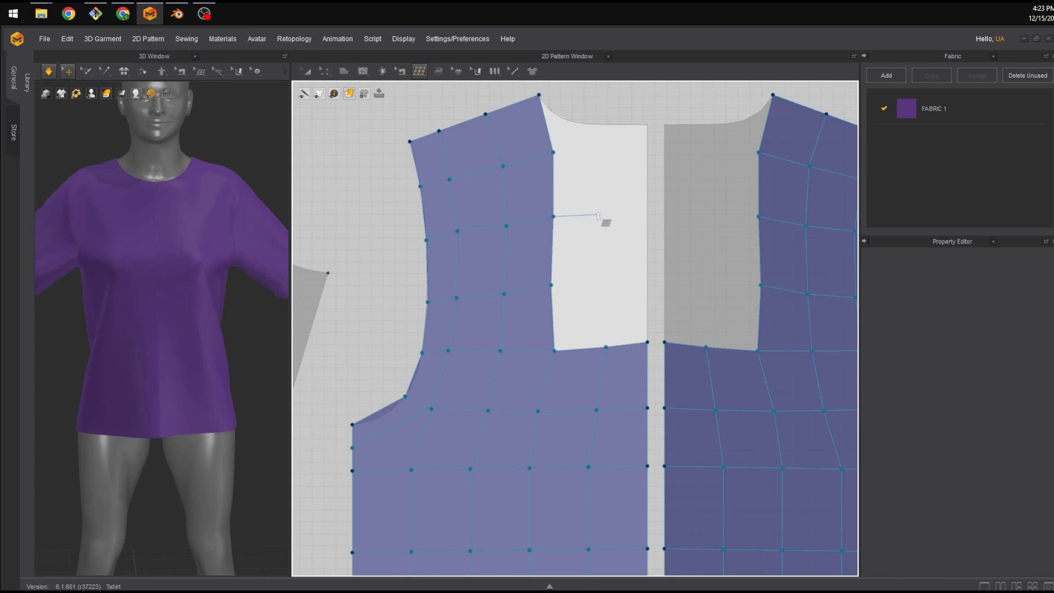
pyautogui.click(599, 276)
pyautogui.click(551, 284)
pyautogui.click(601, 215)
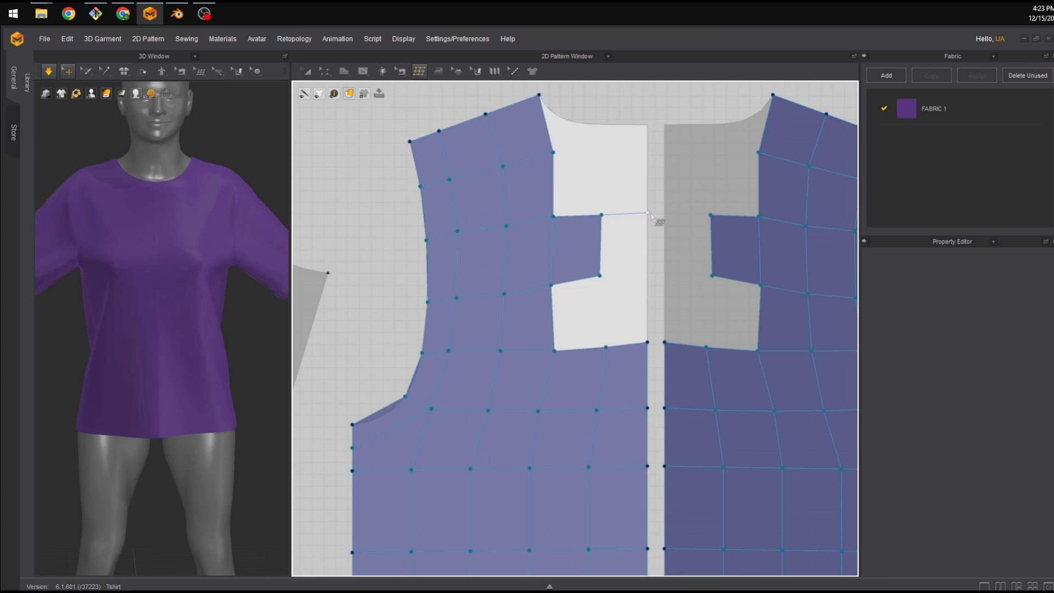
pyautogui.click(647, 275)
pyautogui.click(600, 275)
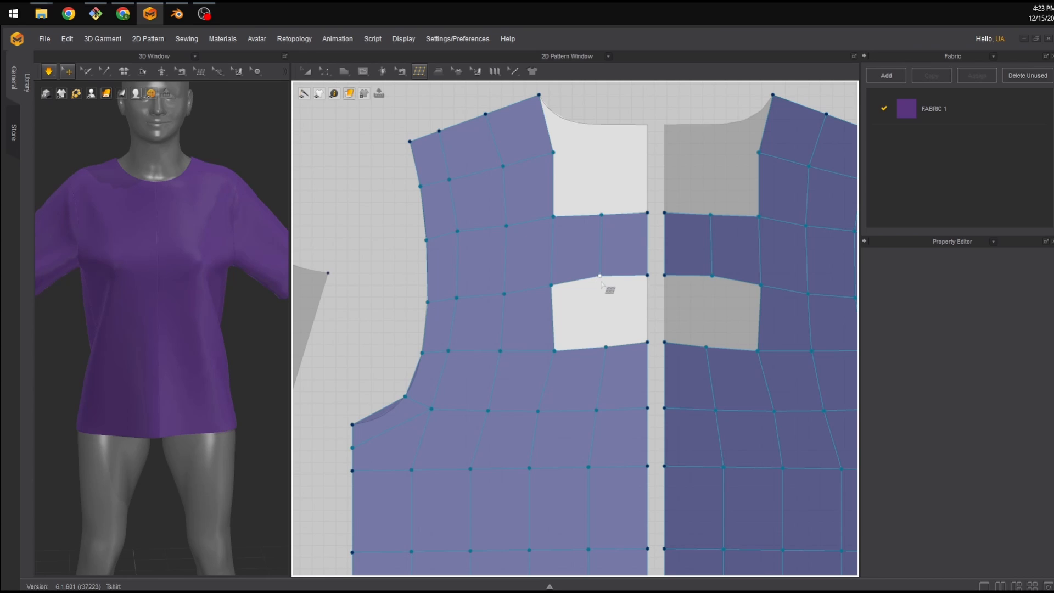
pyautogui.click(606, 348)
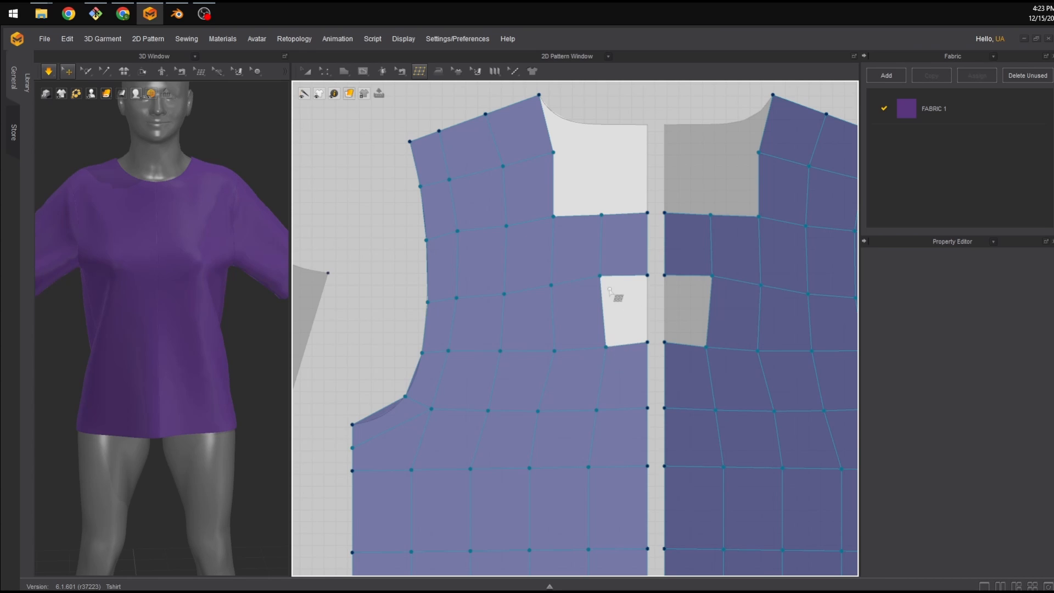
# Try to close the remaining quad beside the centre edge, dismissing the information messages.
pyautogui.click(648, 336)
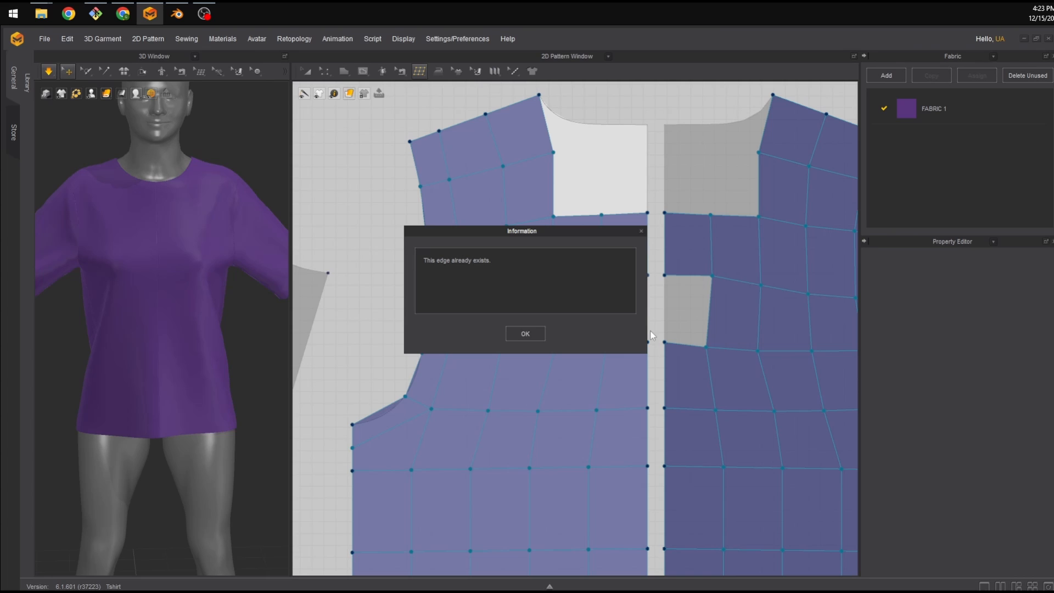
pyautogui.click(516, 333)
pyautogui.click(648, 276)
pyautogui.click(541, 329)
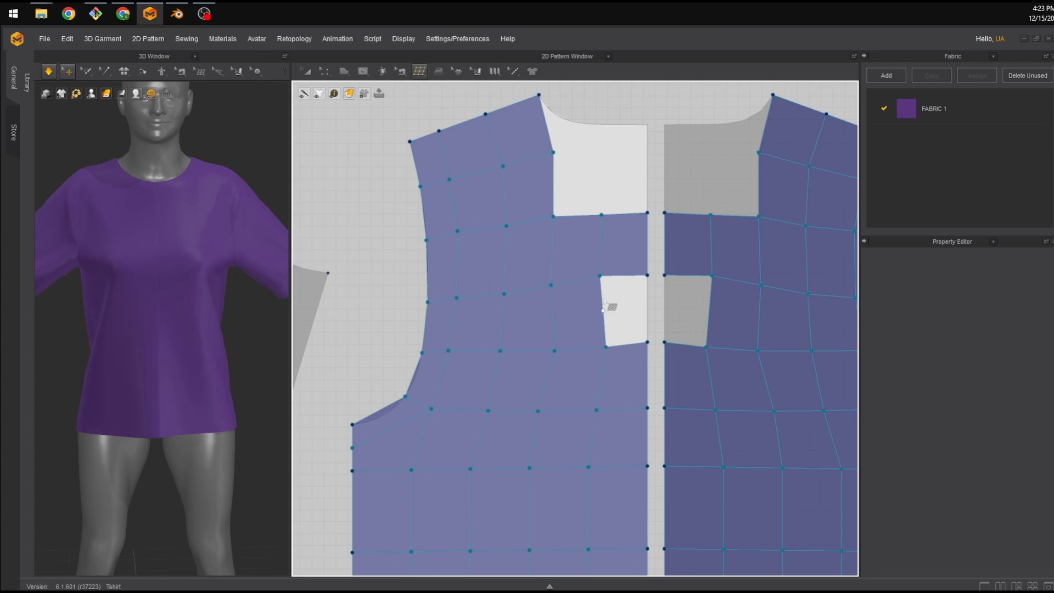
pyautogui.click(601, 276)
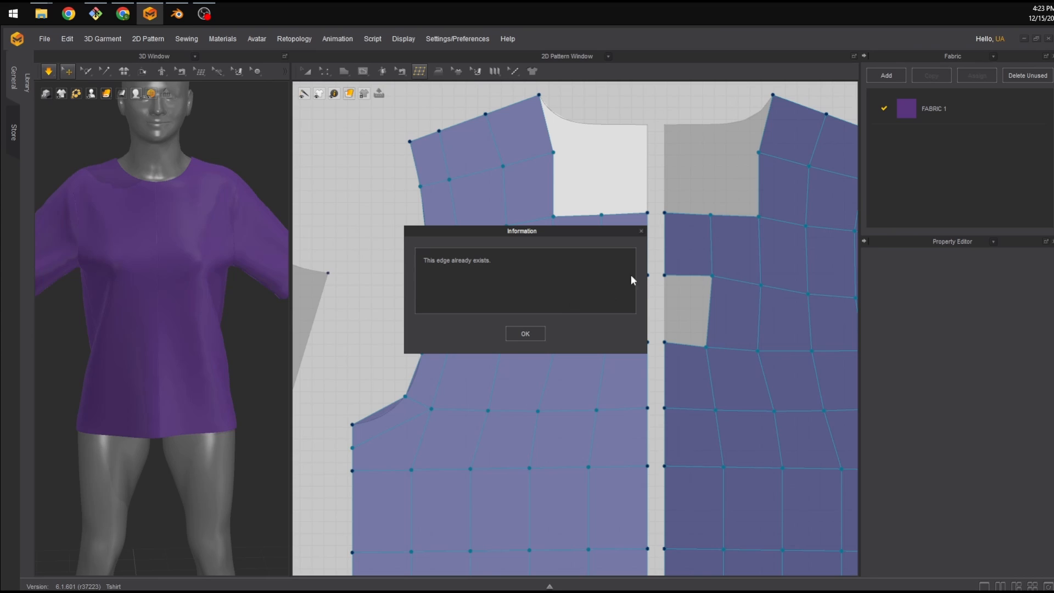
pyautogui.click(642, 232)
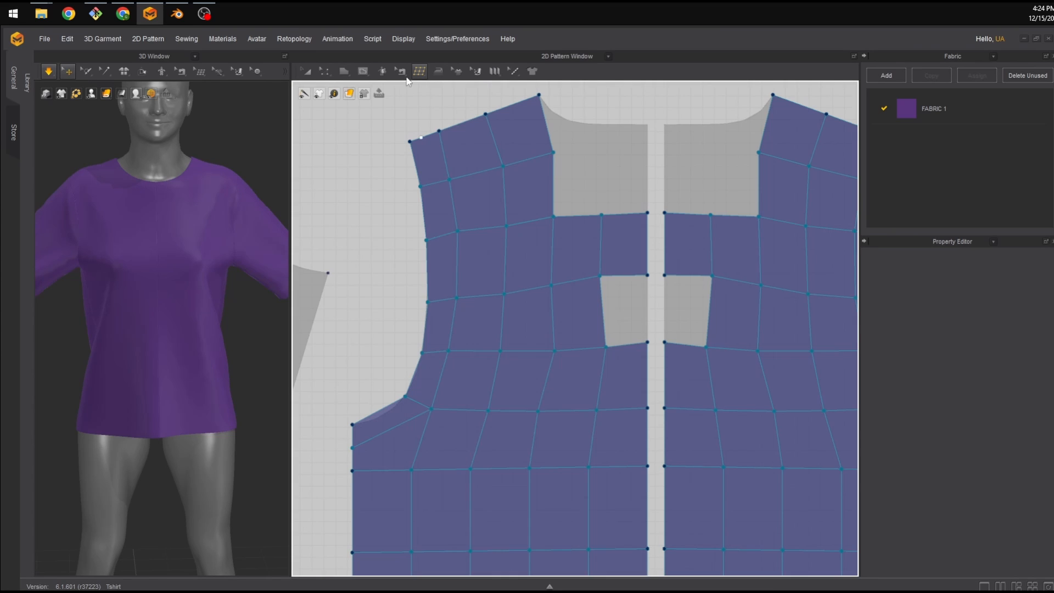
# Switch to Edit Topology and delete the two vertices on the centre edge beside the gap.
pyautogui.click(418, 71)
pyautogui.click(430, 95)
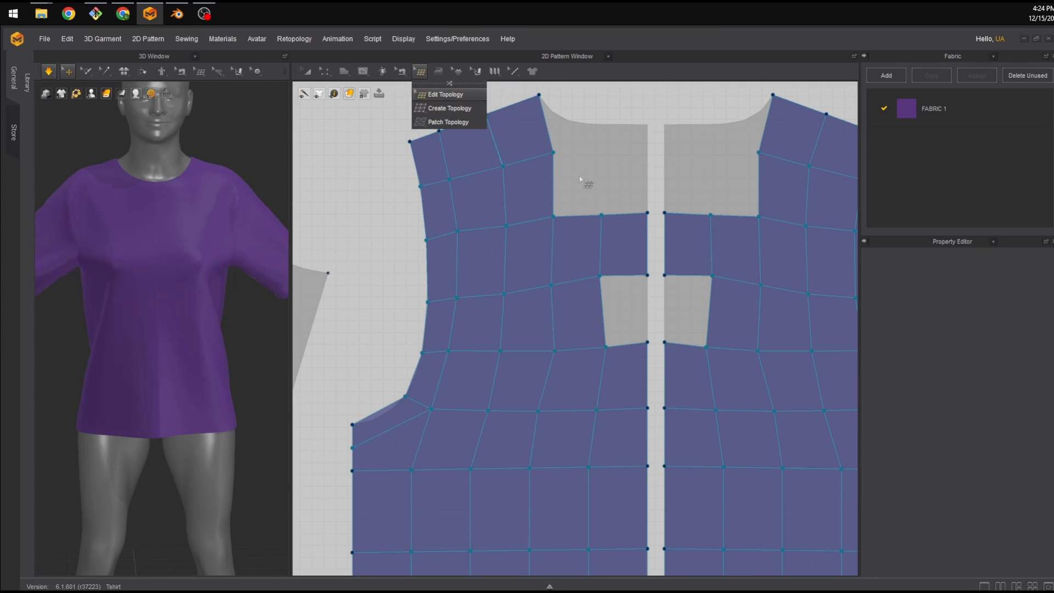
pyautogui.click(648, 213)
pyautogui.press('Delete')
pyautogui.click(647, 275)
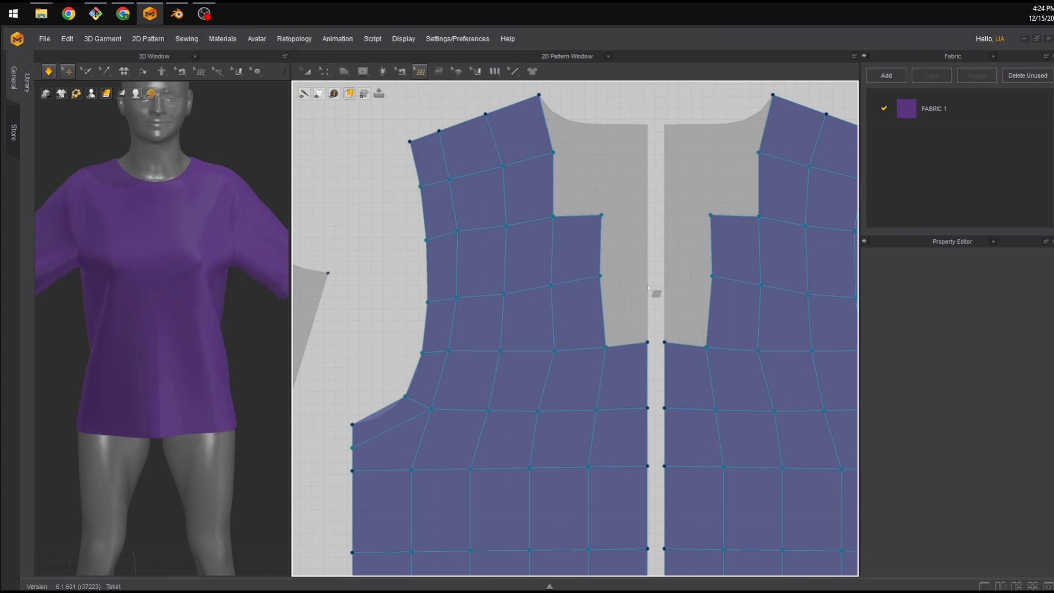
pyautogui.press('Delete')
# With Create Topology, rebuild the quads along the centre edge and add a quad just below the neckline.
pyautogui.click(420, 71)
pyautogui.click(449, 108)
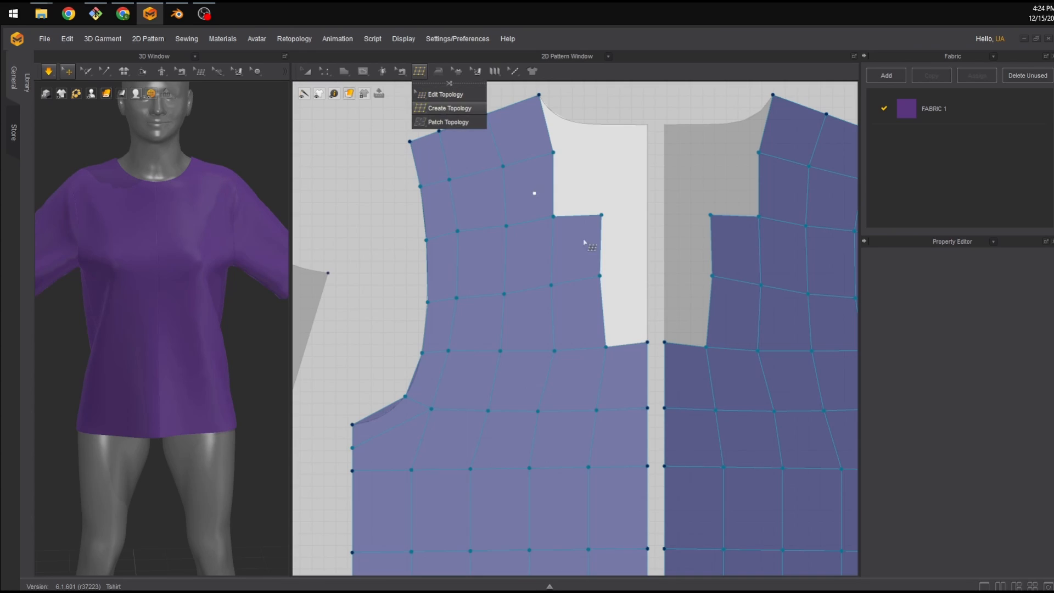
pyautogui.click(600, 275)
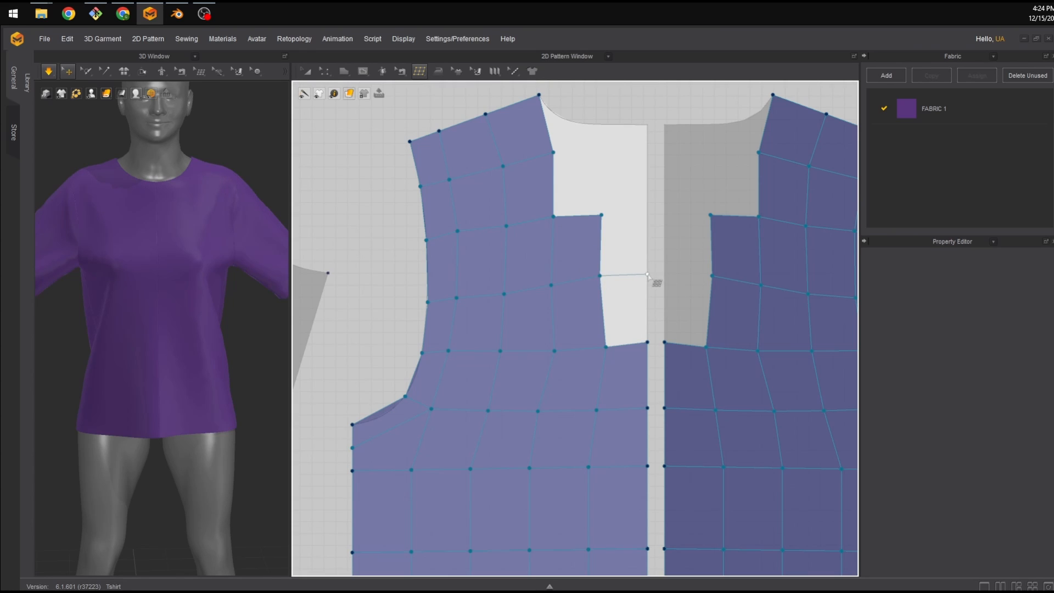
pyautogui.click(647, 341)
pyautogui.click(601, 215)
pyautogui.click(647, 216)
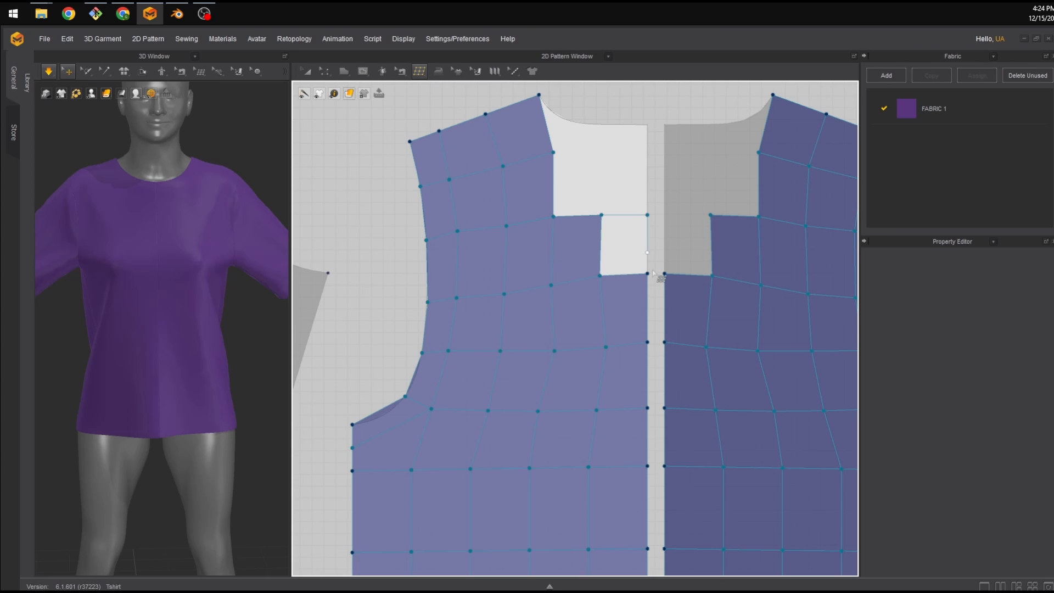
pyautogui.click(648, 274)
pyautogui.click(601, 215)
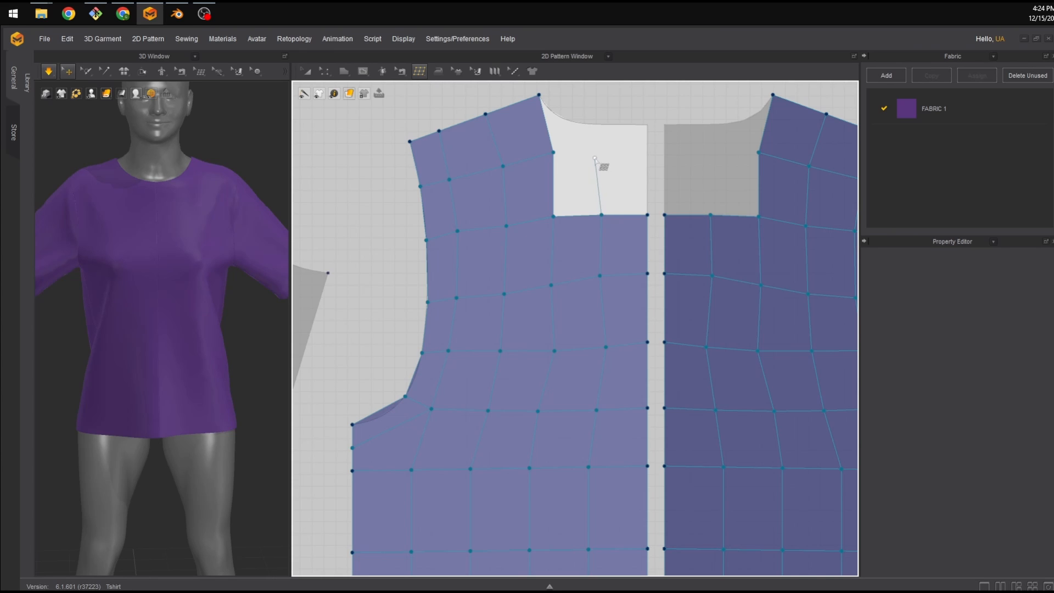
pyautogui.click(601, 152)
pyautogui.click(553, 152)
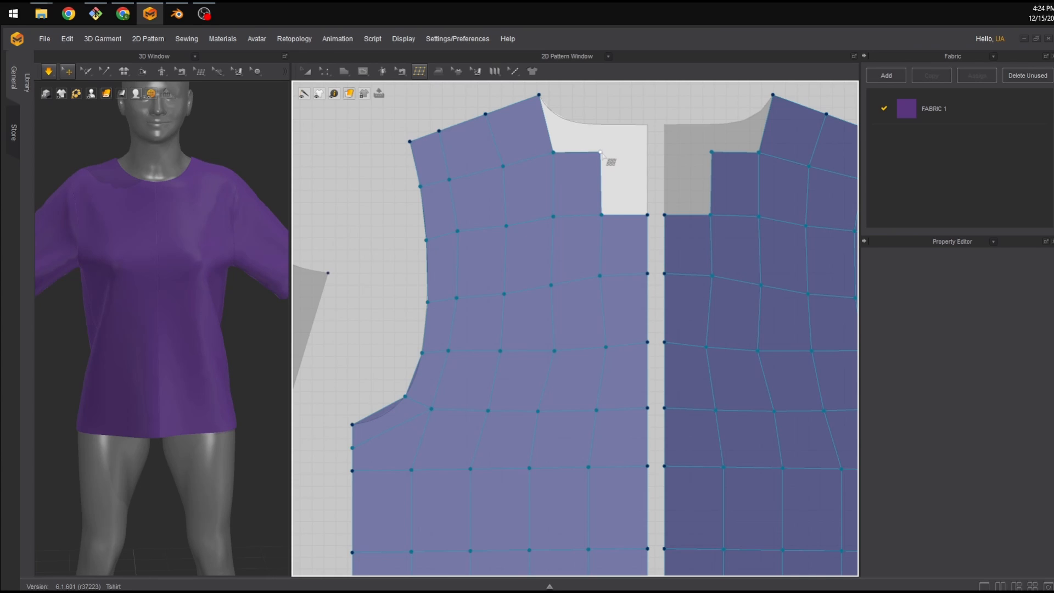
# Add a quad between the neckline point and the shoulder quads beside the neck opening, redoing the first attempt.
pyautogui.click(538, 95)
pyautogui.click(600, 152)
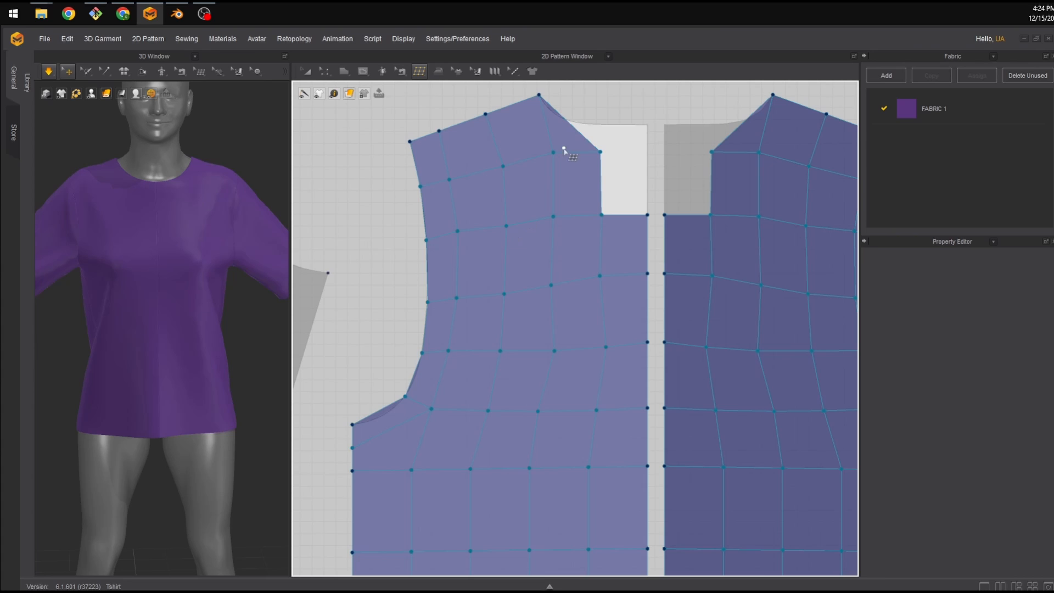
pyautogui.hotkey('ctrl', 'z')
pyautogui.click(600, 152)
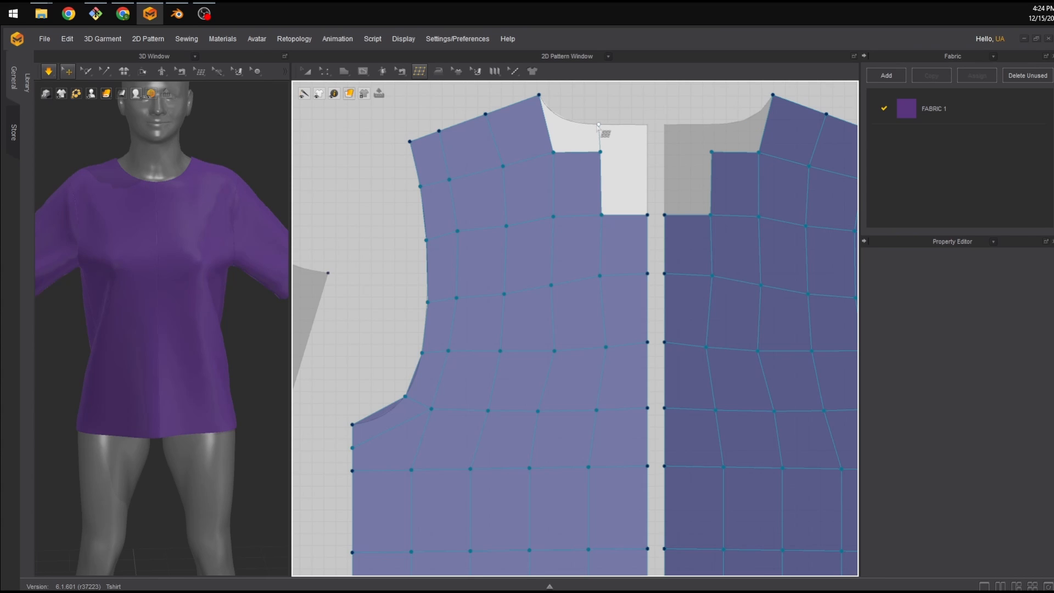
pyautogui.click(599, 124)
pyautogui.click(539, 95)
# Close the remaining gap beside the centre edge below the neckline with quads.
pyautogui.scroll(-3, 565, 120)
pyautogui.scroll(5, 576, 137)
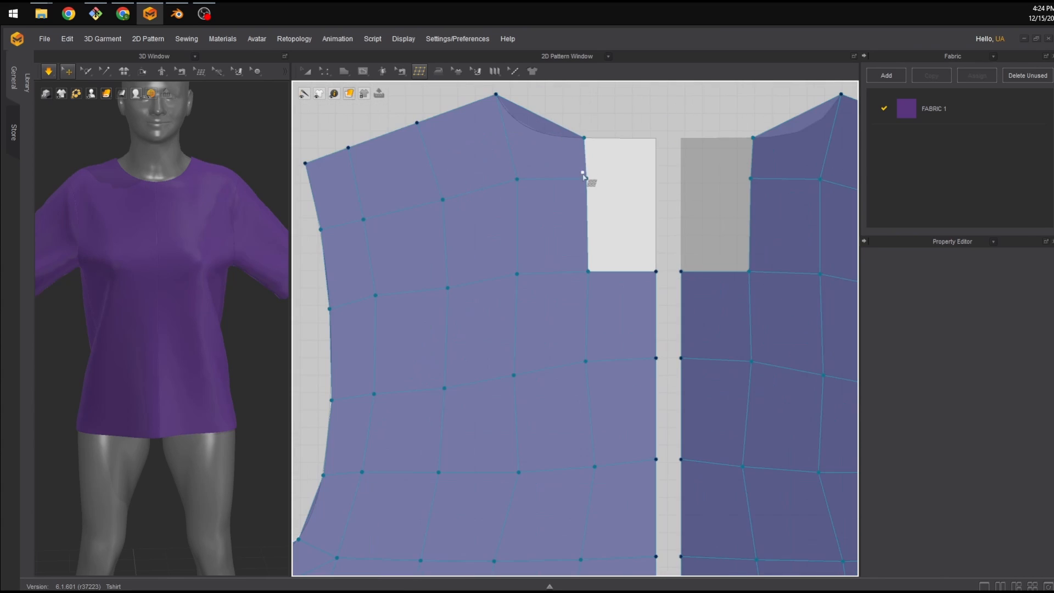
pyautogui.click(656, 177)
pyautogui.click(656, 271)
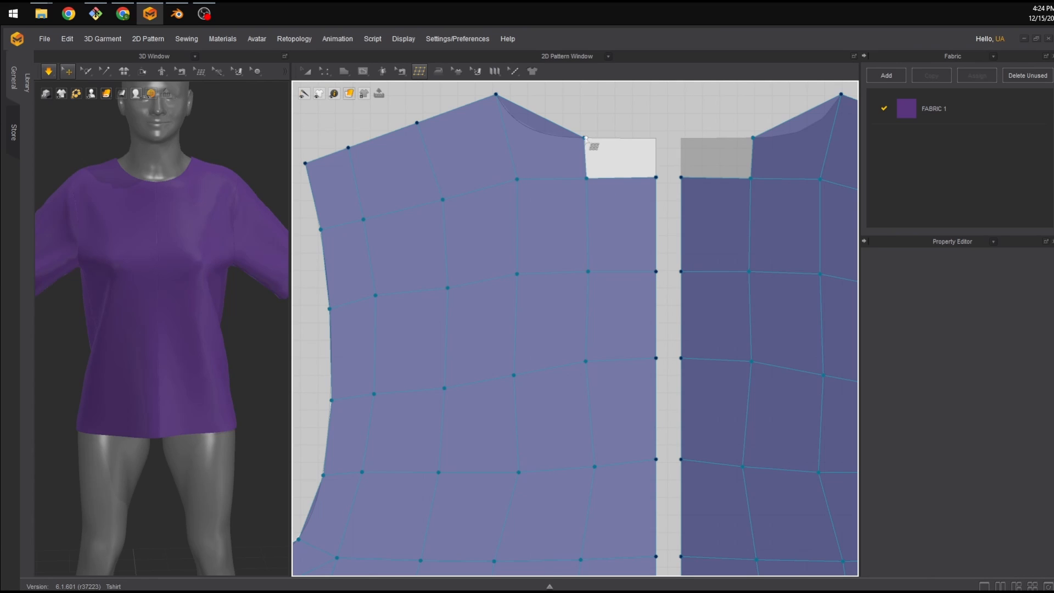
pyautogui.click(656, 177)
pyautogui.moveTo(537, 132); pyautogui.dragTo(555, 179, button='middle')
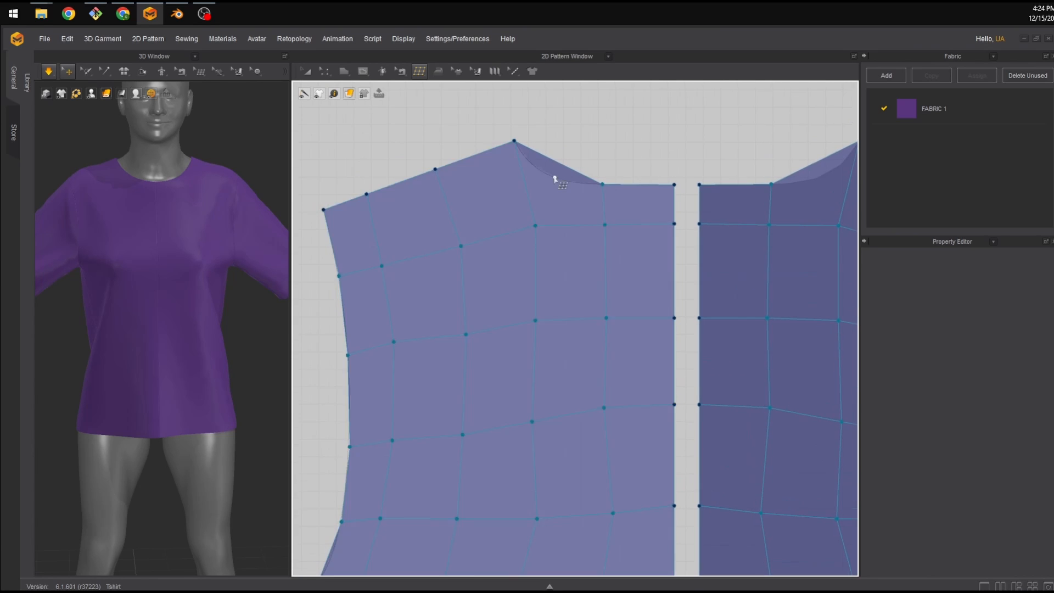
# Switch to Edit Topology and nudge vertices near the neckline and the centre column to even out the quads.
pyautogui.click(419, 73)
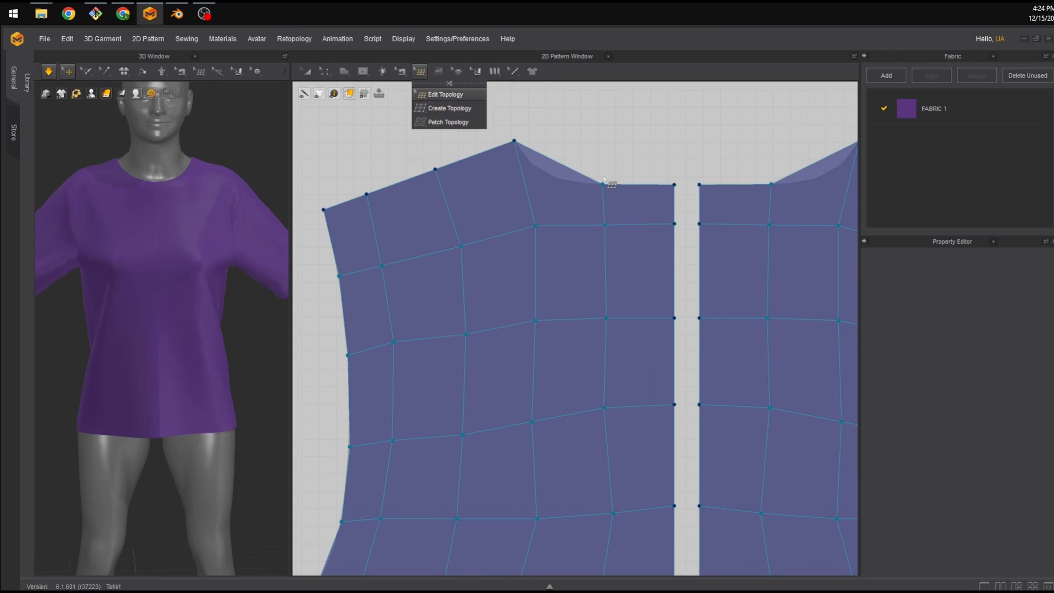
pyautogui.click(439, 94)
pyautogui.moveTo(602, 185); pyautogui.dragTo(577, 182)
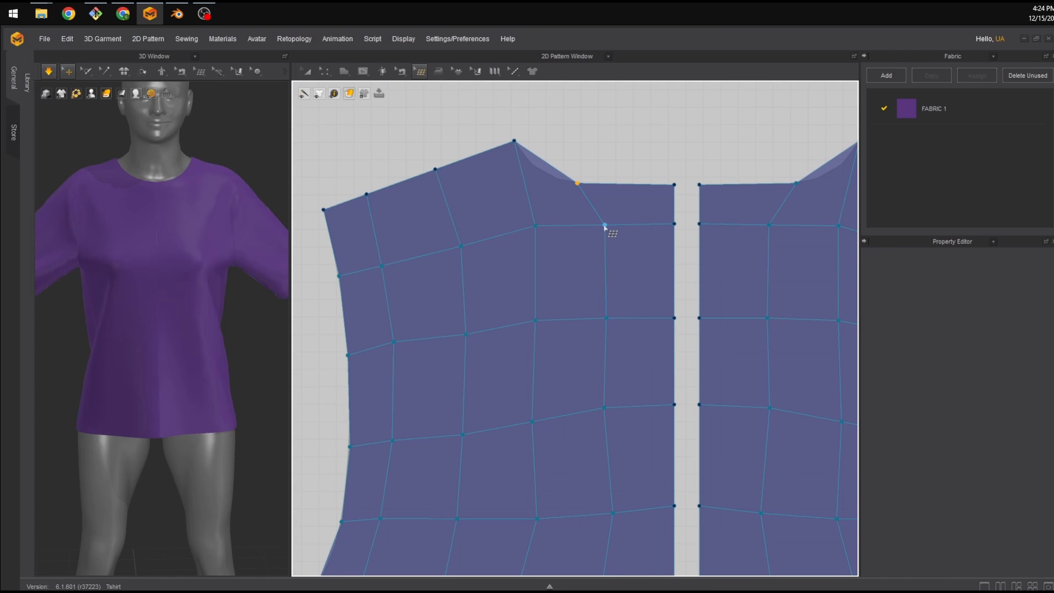
pyautogui.moveTo(604, 225); pyautogui.dragTo(592, 224)
pyautogui.moveTo(576, 183); pyautogui.dragTo(578, 183)
pyautogui.moveTo(605, 319); pyautogui.dragTo(599, 316)
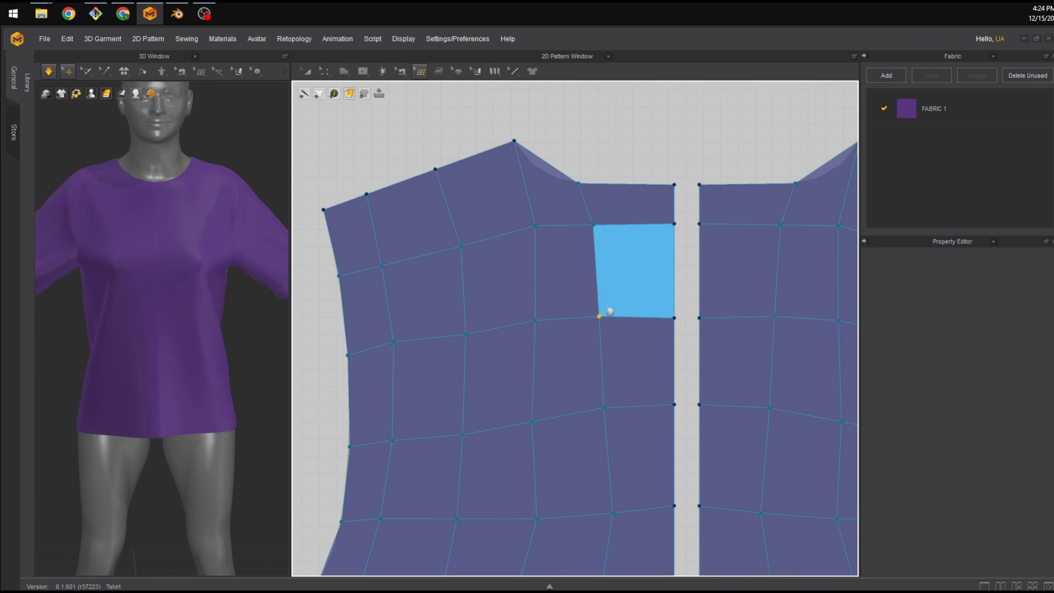
pyautogui.moveTo(605, 308); pyautogui.dragTo(617, 197, button='middle')
pyautogui.click(614, 295)
pyautogui.moveTo(624, 402); pyautogui.dragTo(612, 402)
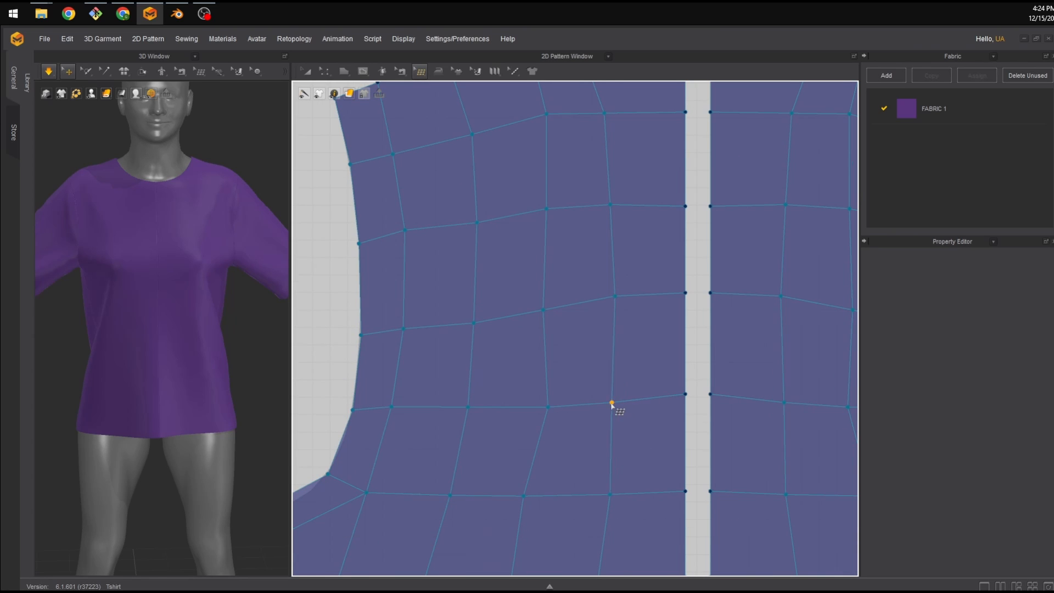
# Adjust vertices along the armhole and upper chest to smooth the front panel's grid.
pyautogui.scroll(3, 605, 309)
pyautogui.scroll(-6, 604, 306)
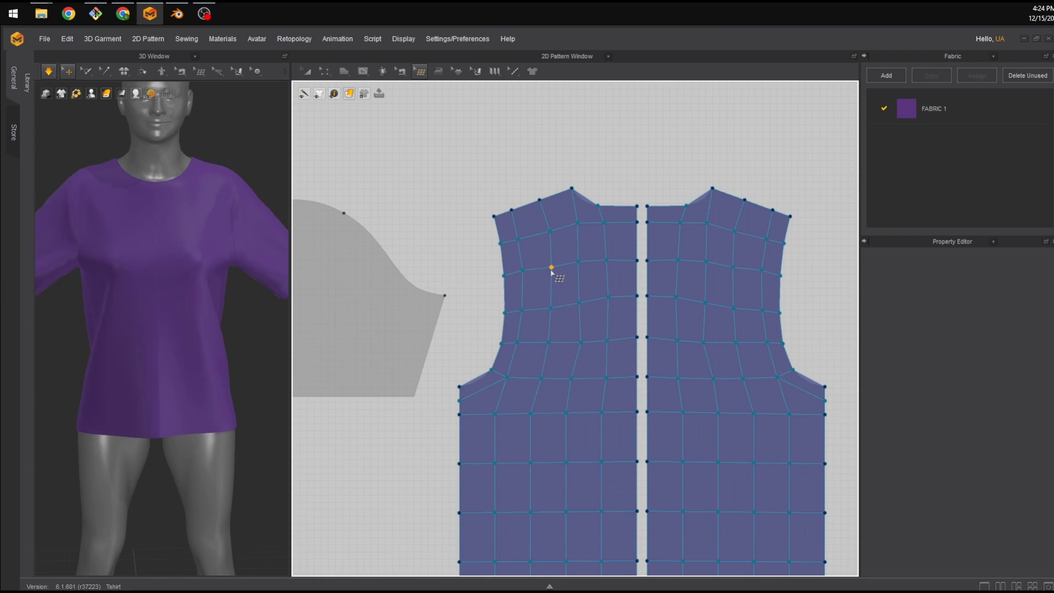
pyautogui.moveTo(551, 267); pyautogui.dragTo(548, 266)
pyautogui.moveTo(549, 231); pyautogui.dragTo(544, 232)
pyautogui.moveTo(578, 346); pyautogui.dragTo(573, 345)
pyautogui.moveTo(579, 429); pyautogui.dragTo(597, 384, button='middle')
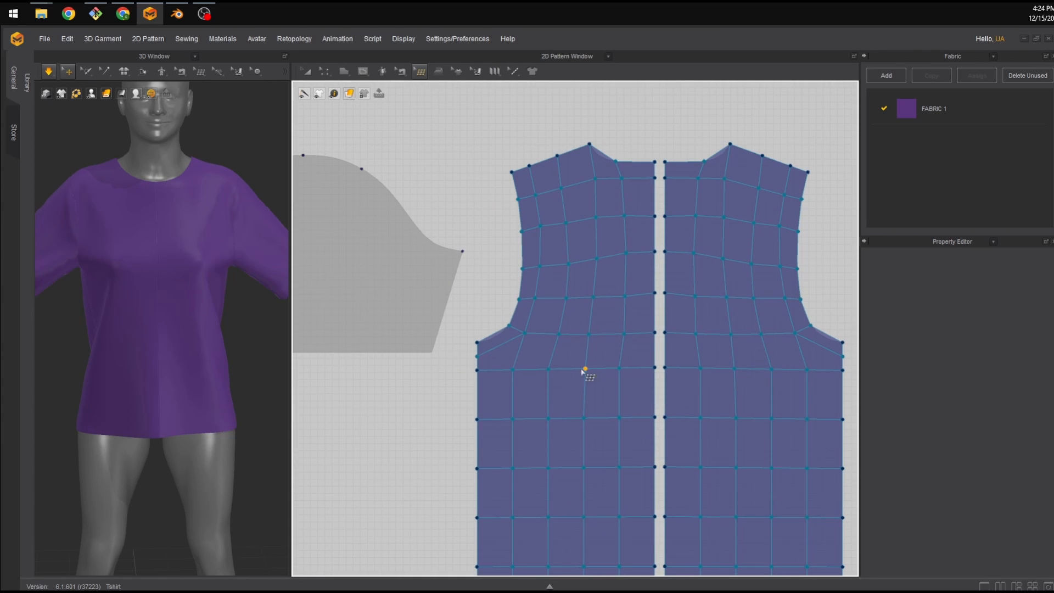
pyautogui.moveTo(512, 369); pyautogui.dragTo(513, 371)
pyautogui.moveTo(524, 332); pyautogui.dragTo(524, 341)
pyautogui.moveTo(535, 298); pyautogui.dragTo(541, 300)
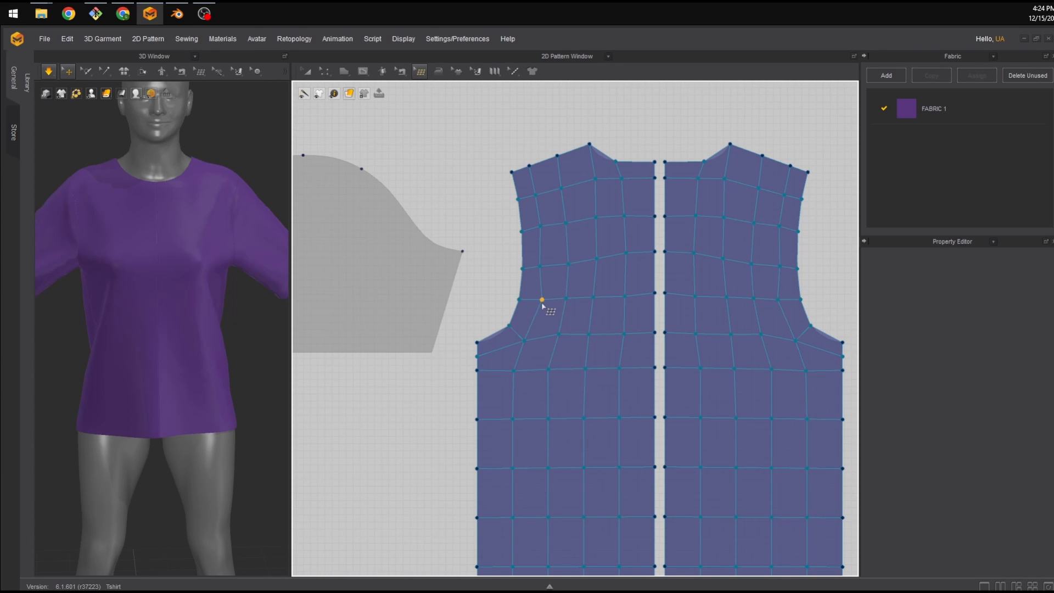
pyautogui.click(514, 370)
pyautogui.moveTo(525, 342); pyautogui.dragTo(523, 341)
pyautogui.moveTo(544, 270); pyautogui.dragTo(547, 267)
# Zoom and pan around to review the finished front and back body grids.
pyautogui.click(529, 166)
pyautogui.scroll(-5, 601, 294)
pyautogui.moveTo(480, 337); pyautogui.dragTo(531, 358, button='middle')
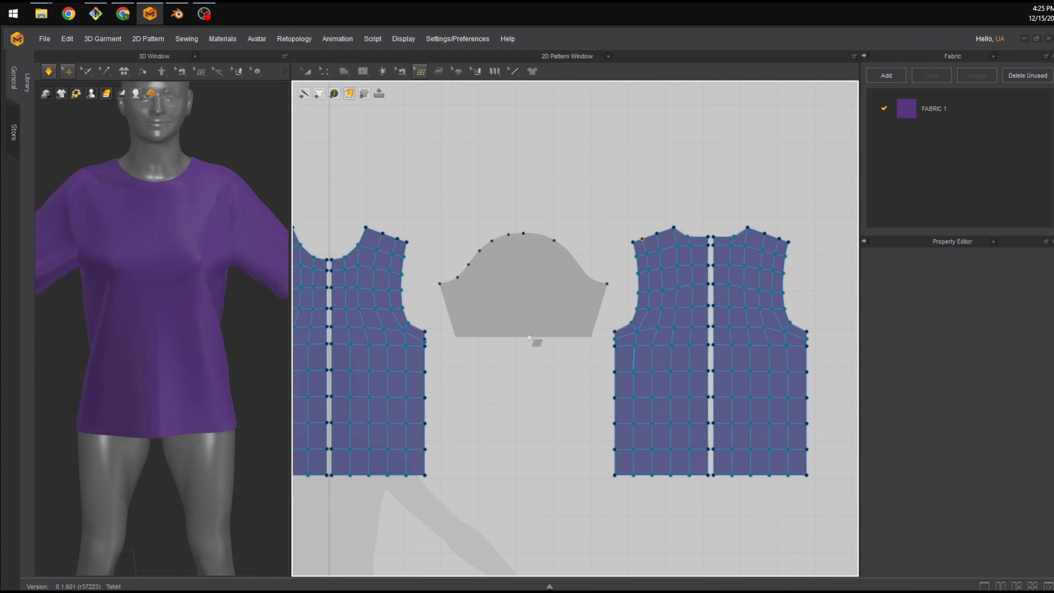
pyautogui.scroll(-3, 585, 317)
pyautogui.scroll(6, 590, 318)
pyautogui.scroll(-5, 470, 336)
pyautogui.scroll(-2, 387, 369)
pyautogui.moveTo(388, 370); pyautogui.dragTo(481, 359, button='middle')
pyautogui.scroll(-4, 579, 351)
pyautogui.scroll(5, 582, 352)
pyautogui.scroll(4, 670, 367)
pyautogui.scroll(-2, 552, 355)
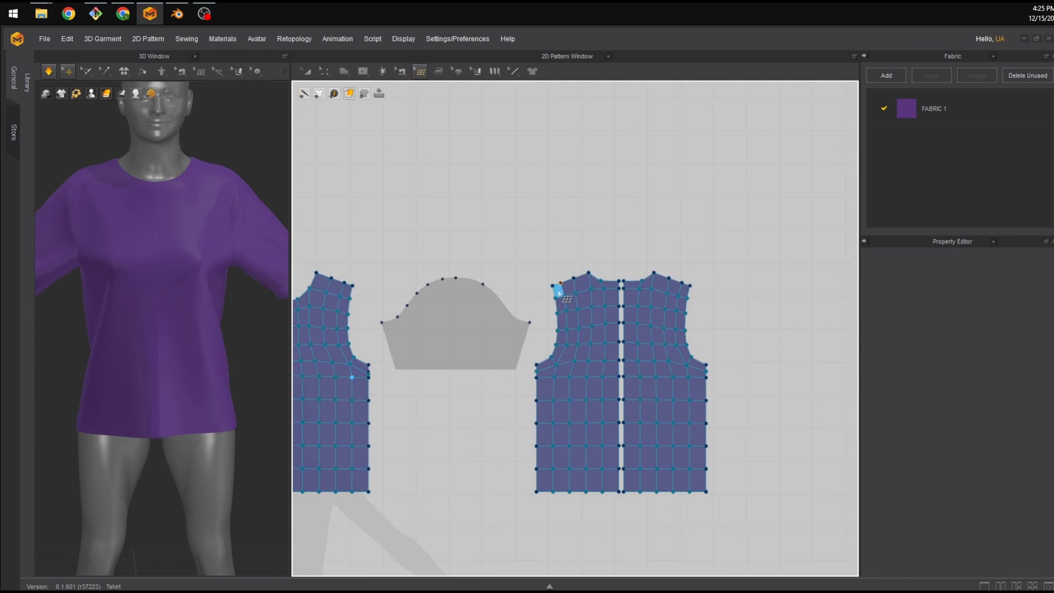
pyautogui.scroll(1, 560, 336)
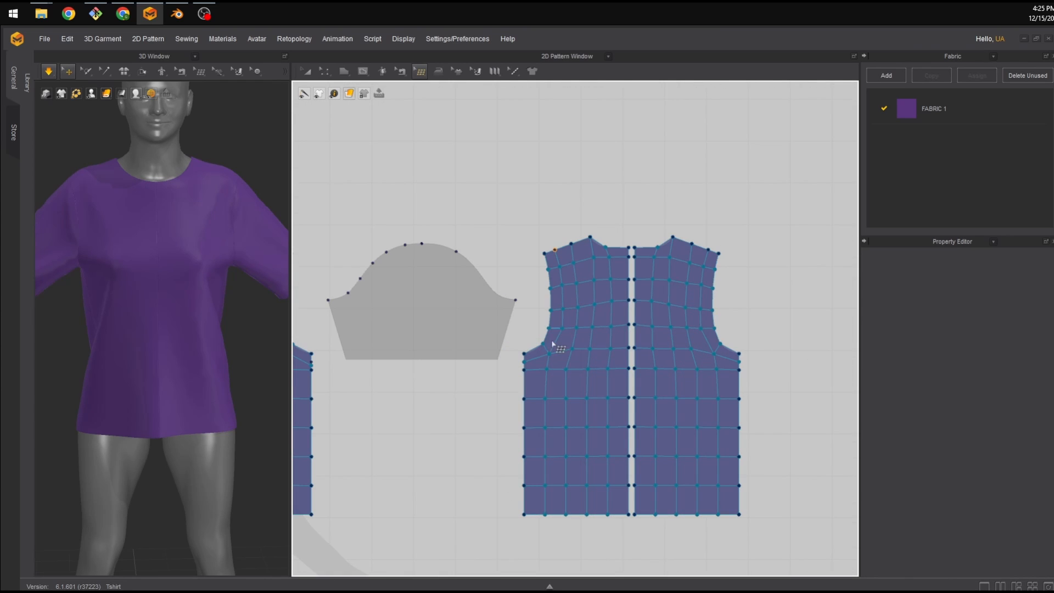
pyautogui.moveTo(663, 357); pyautogui.dragTo(525, 325, button='middle')
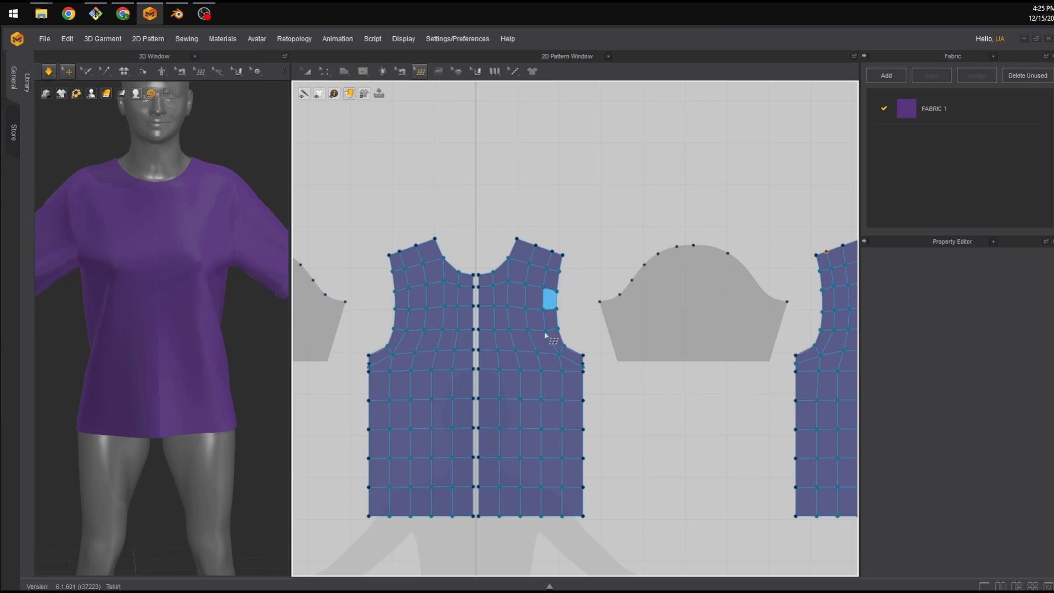
pyautogui.moveTo(369, 369); pyautogui.dragTo(626, 348, button='middle')
pyautogui.scroll(-1, 542, 347)
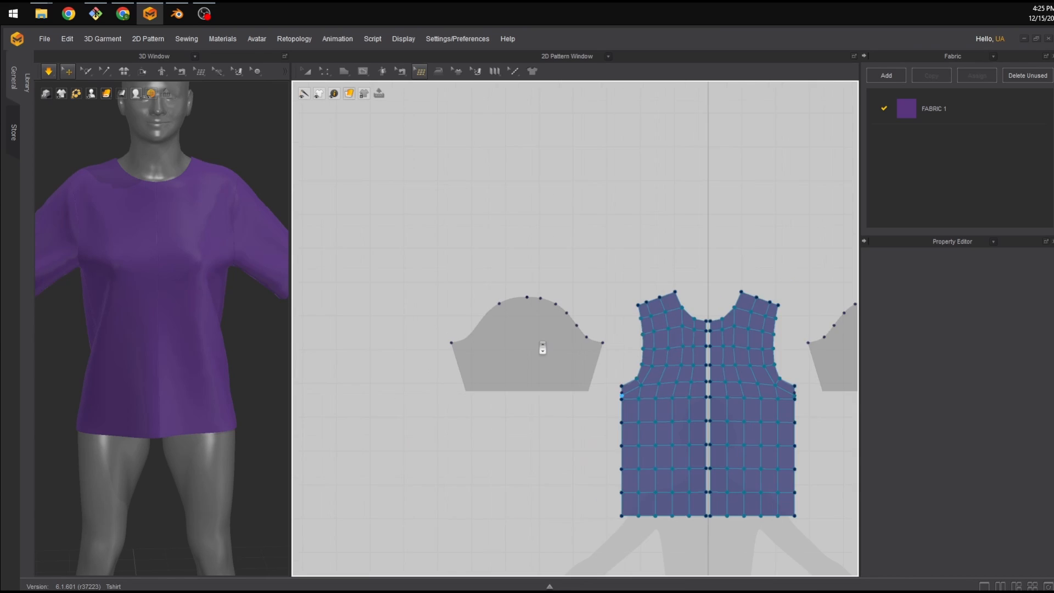
pyautogui.scroll(3, 543, 347)
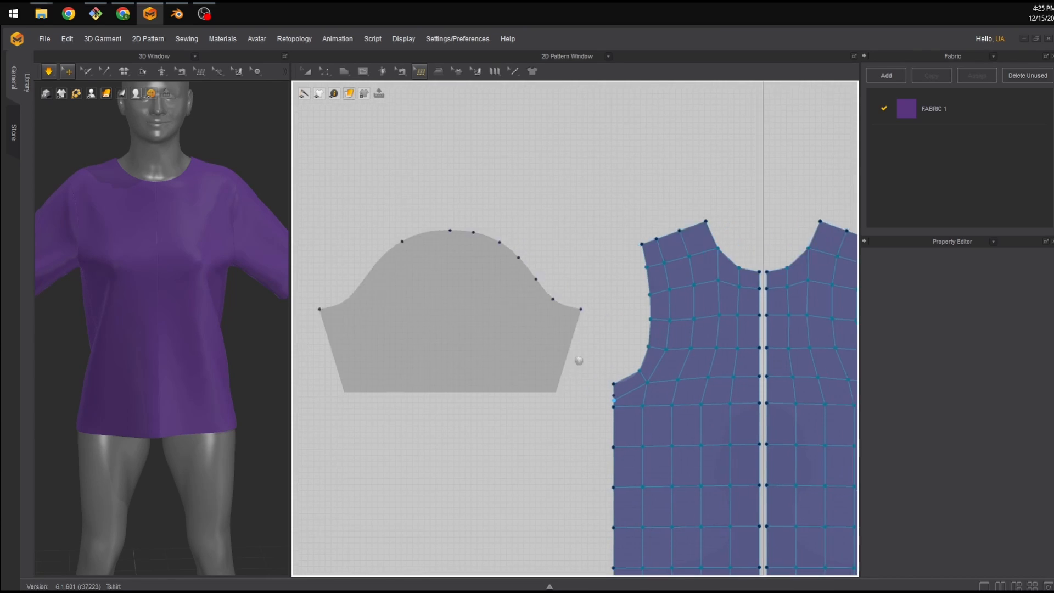
# Try a Patch Topology grid with 6 subdivisions over the sleeve's right half, then clear it.
pyautogui.moveTo(579, 360); pyautogui.dragTo(301, 361, button='middle')
pyautogui.moveTo(659, 353); pyautogui.dragTo(303, 364, button='middle')
pyautogui.scroll(5, 619, 347)
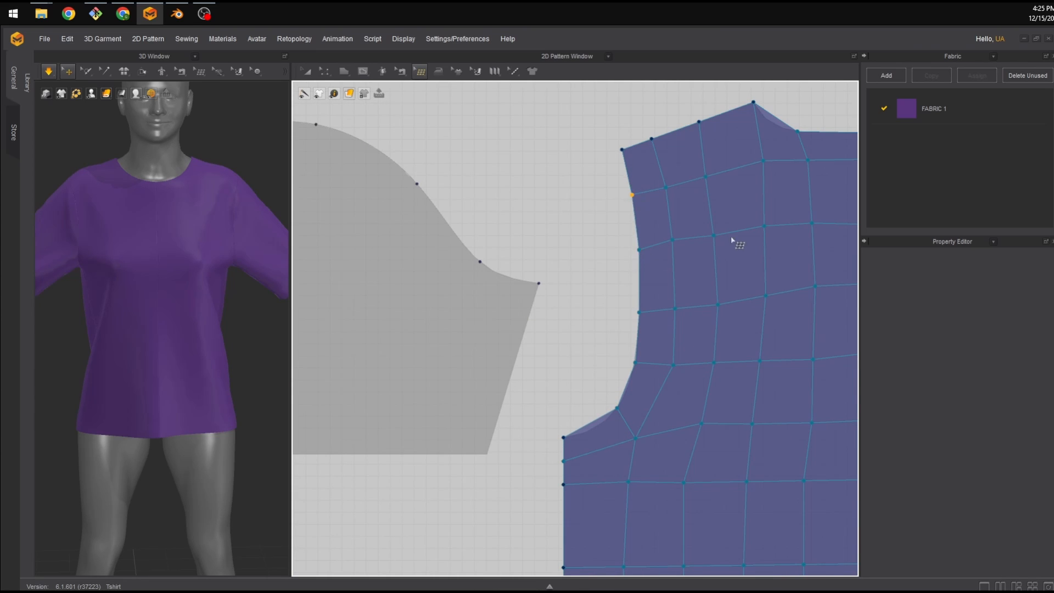
pyautogui.scroll(-5, 733, 241)
pyautogui.scroll(-2, 461, 371)
pyautogui.moveTo(446, 327); pyautogui.dragTo(383, 351, button='middle')
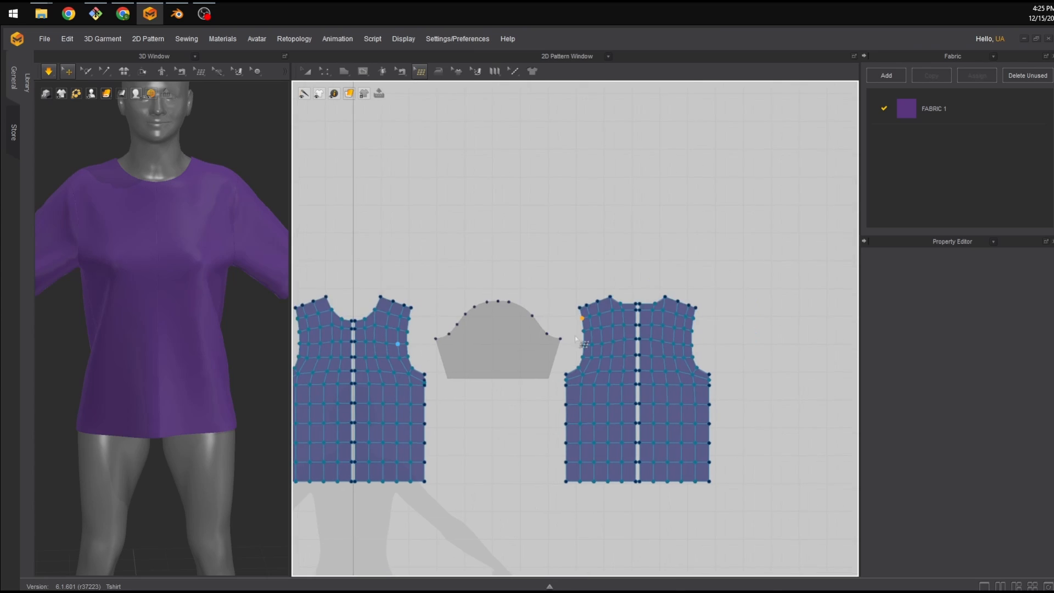
pyautogui.scroll(3, 499, 207)
pyautogui.moveTo(499, 207); pyautogui.dragTo(717, 204, button='middle')
pyautogui.moveTo(476, 270); pyautogui.dragTo(731, 249, button='middle')
pyautogui.moveTo(506, 276); pyautogui.dragTo(566, 309, button='middle')
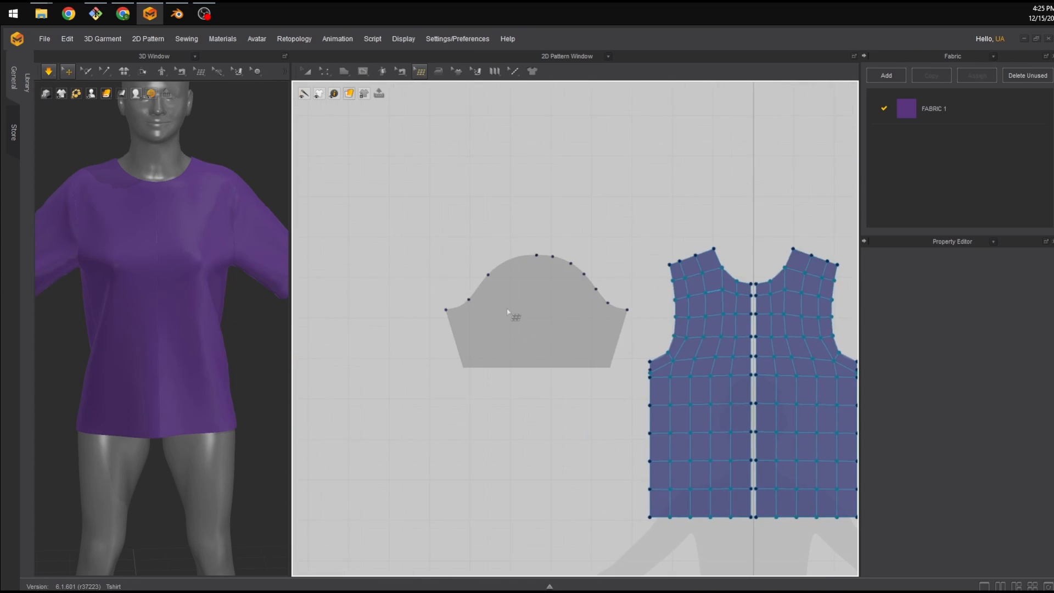
pyautogui.scroll(4, 513, 313)
pyautogui.moveTo(553, 346); pyautogui.dragTo(532, 352, button='middle')
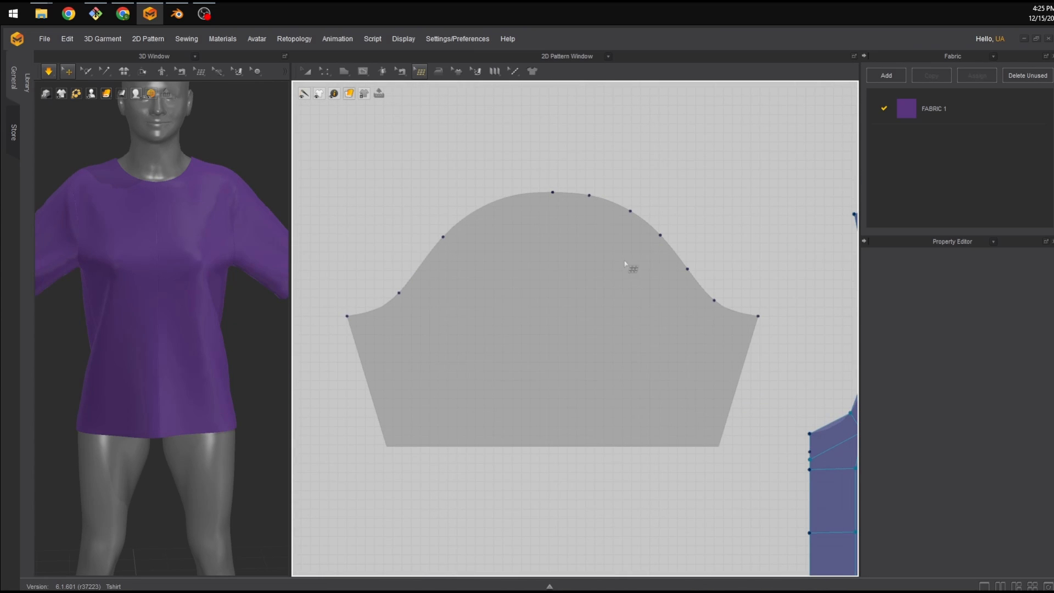
pyautogui.click(421, 72)
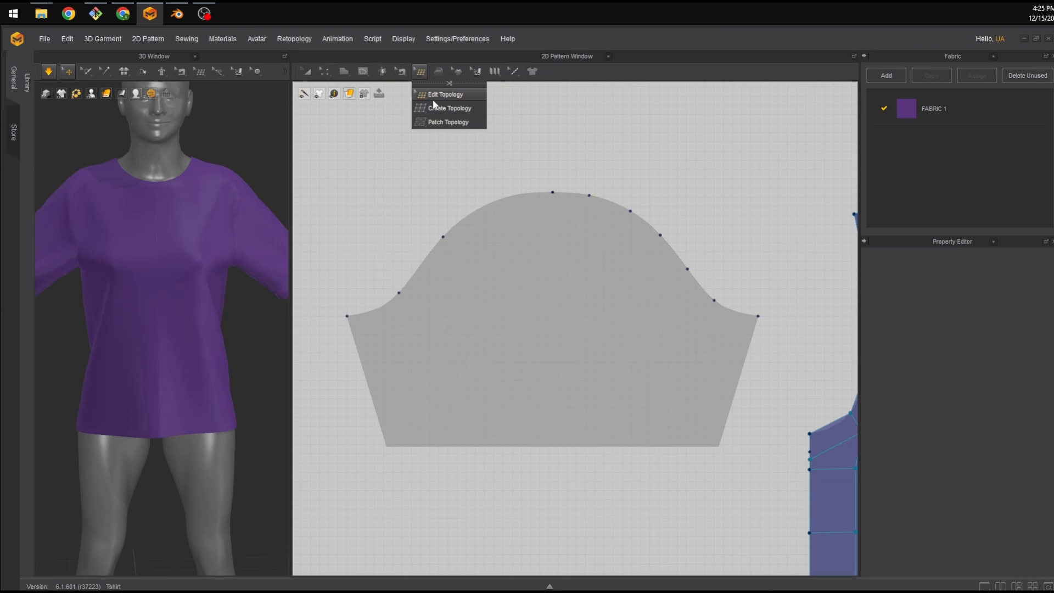
pyautogui.click(445, 121)
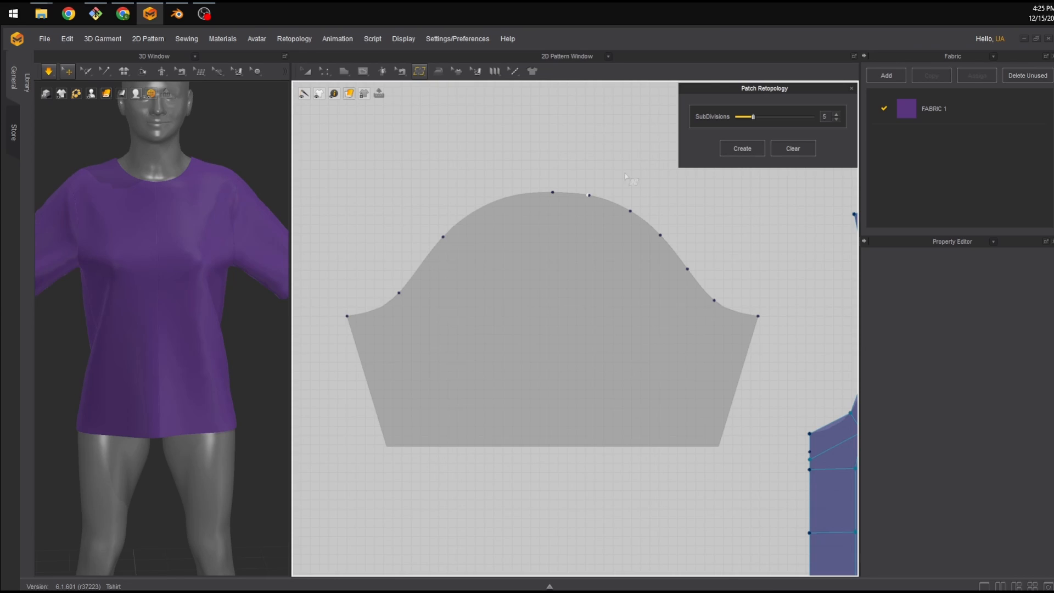
pyautogui.click(836, 115)
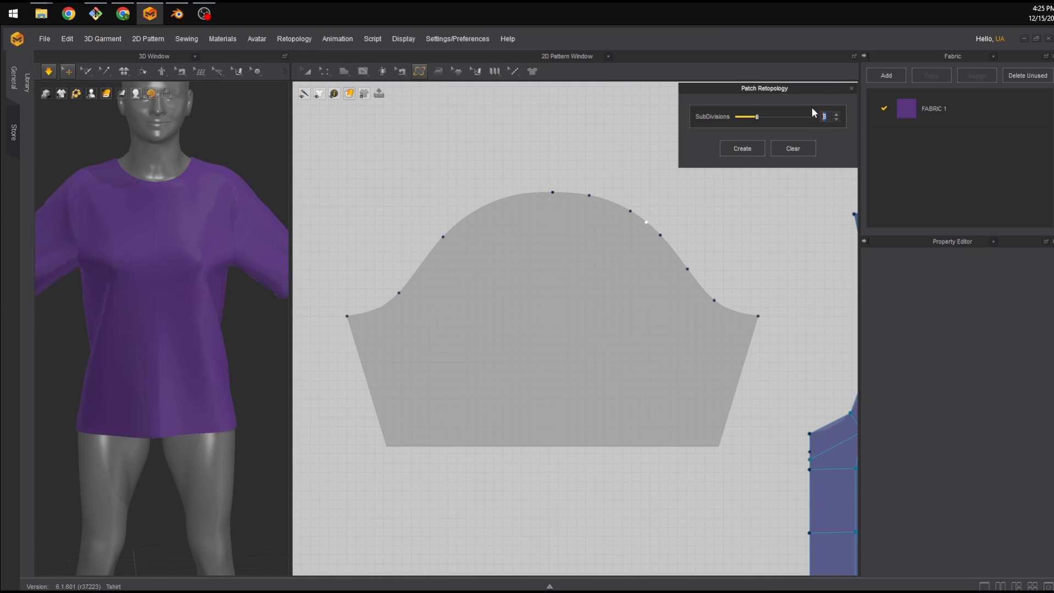
pyautogui.click(552, 192)
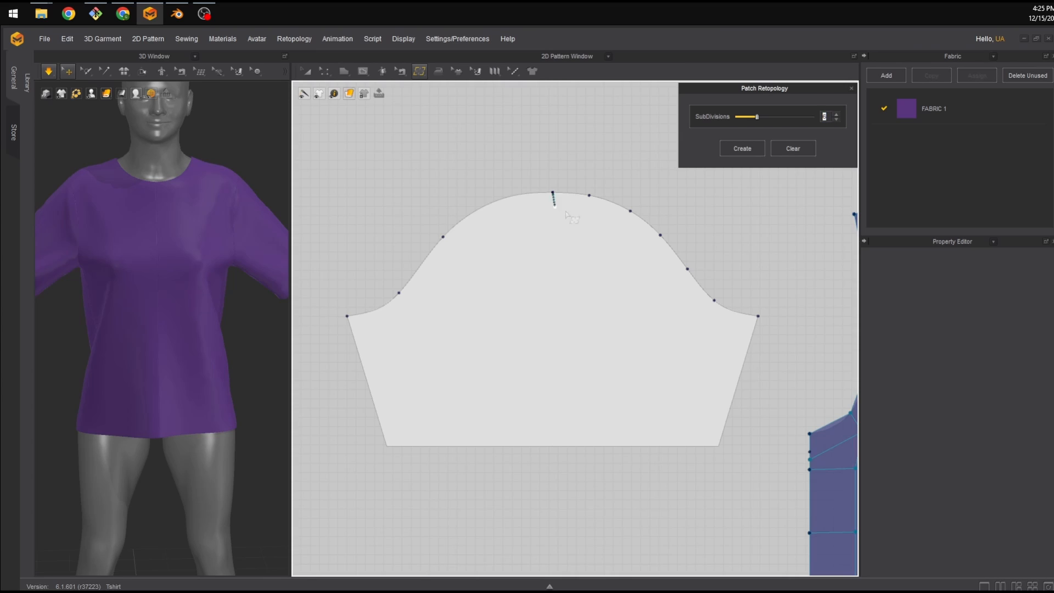
pyautogui.click(758, 316)
pyautogui.click(719, 446)
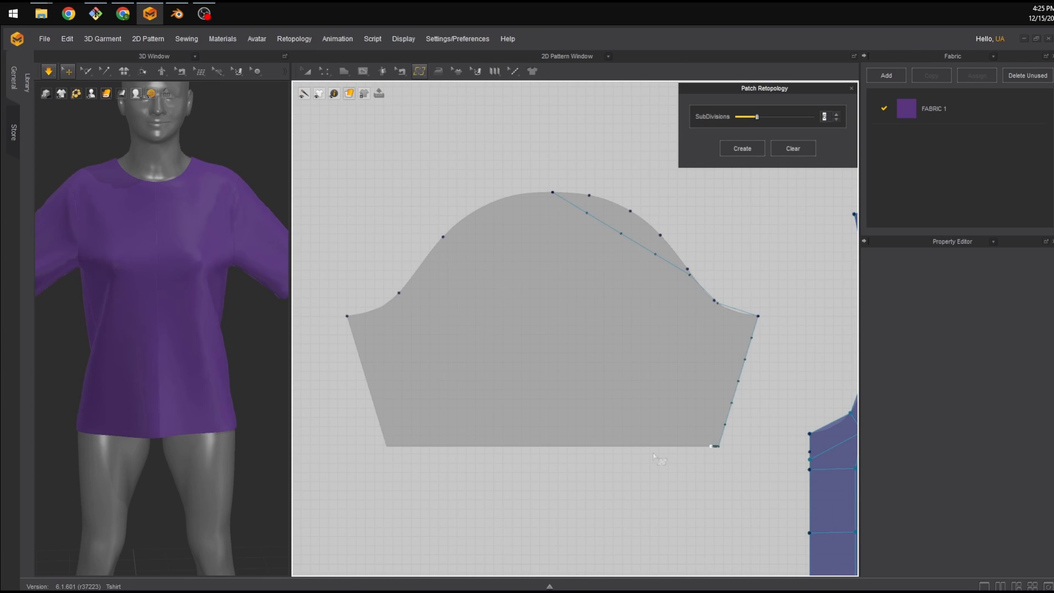
pyautogui.click(560, 446)
pyautogui.click(552, 192)
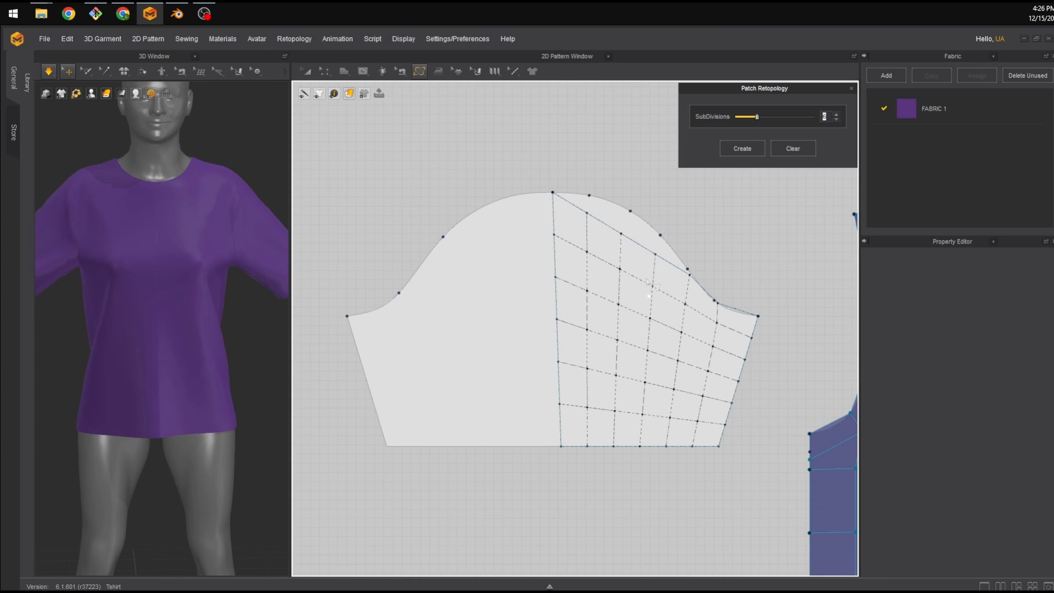
pyautogui.click(793, 149)
# Switch to Create Topology and place vertices along the sleeve hem from its middle to the right corner.
pyautogui.click(421, 72)
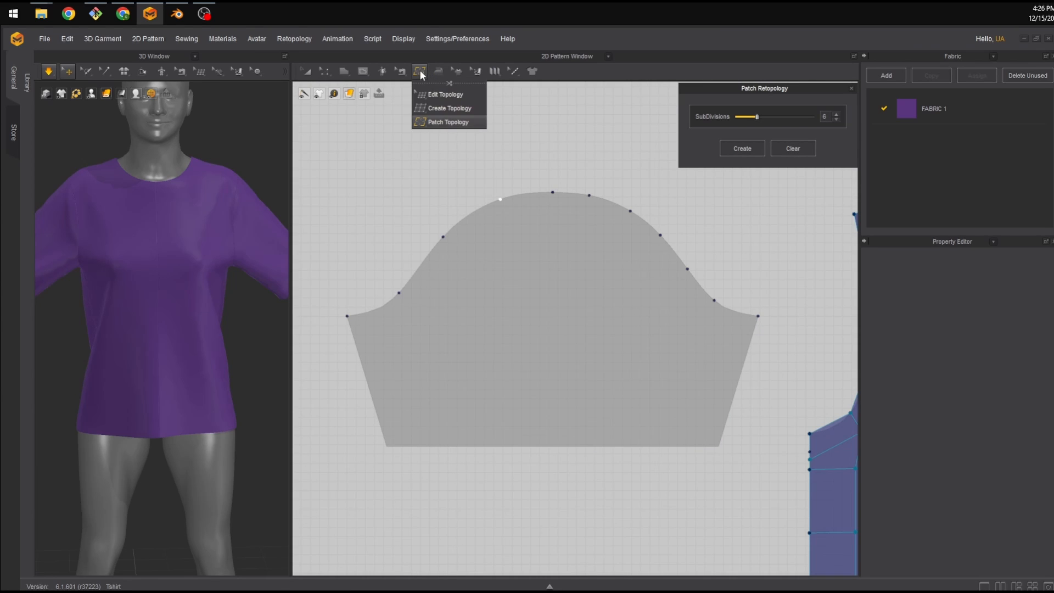
pyautogui.click(449, 108)
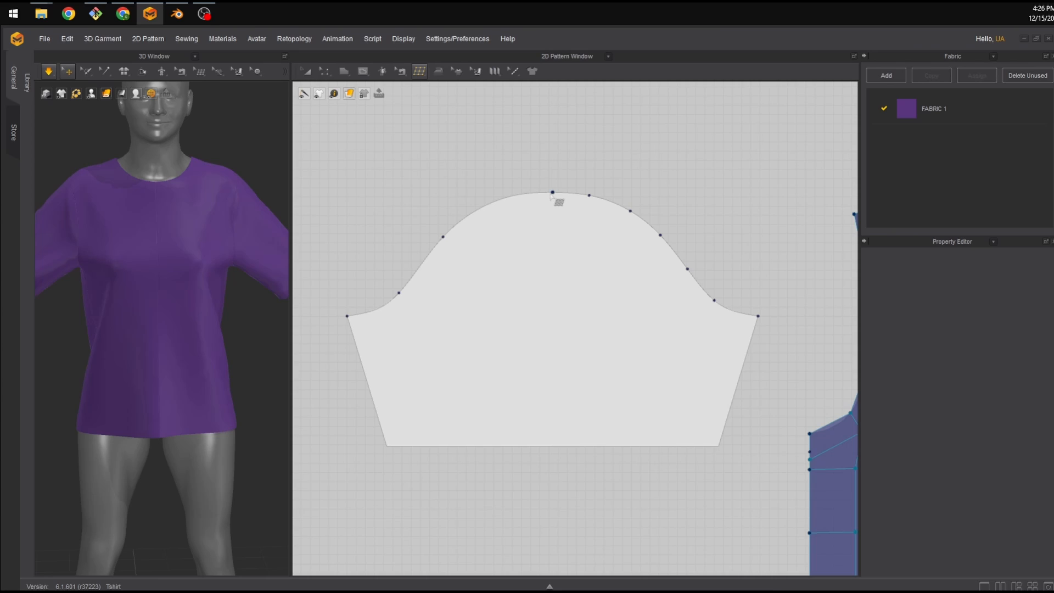
pyautogui.click(558, 446)
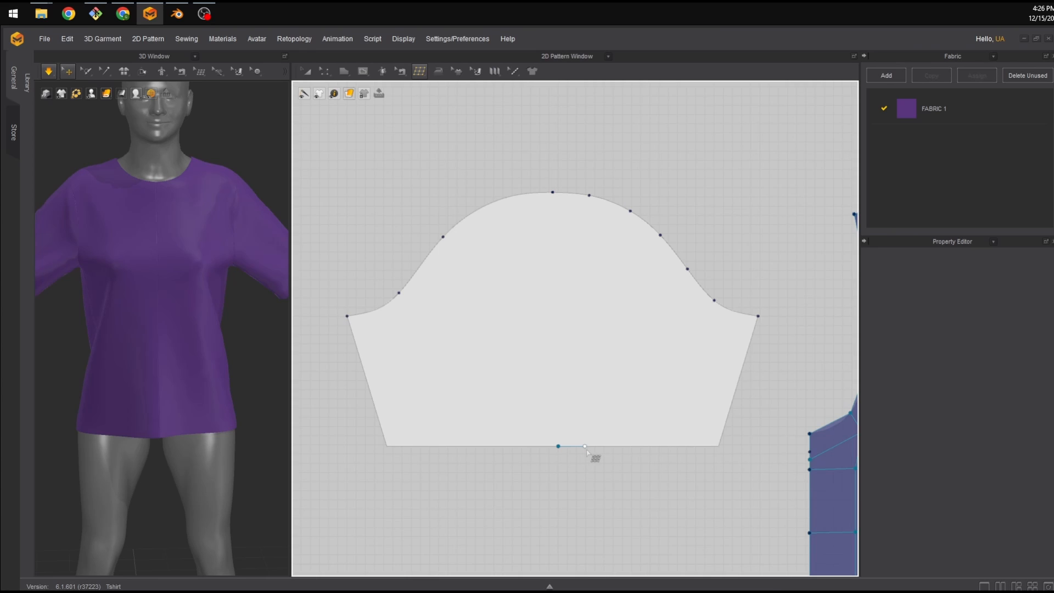
pyautogui.click(614, 446)
pyautogui.click(640, 446)
pyautogui.click(670, 446)
pyautogui.click(696, 446)
pyautogui.click(718, 445)
# Build a row of quads along the sleeve hem, from its right corner to the left corner.
pyautogui.click(725, 424)
pyautogui.click(698, 422)
pyautogui.click(696, 445)
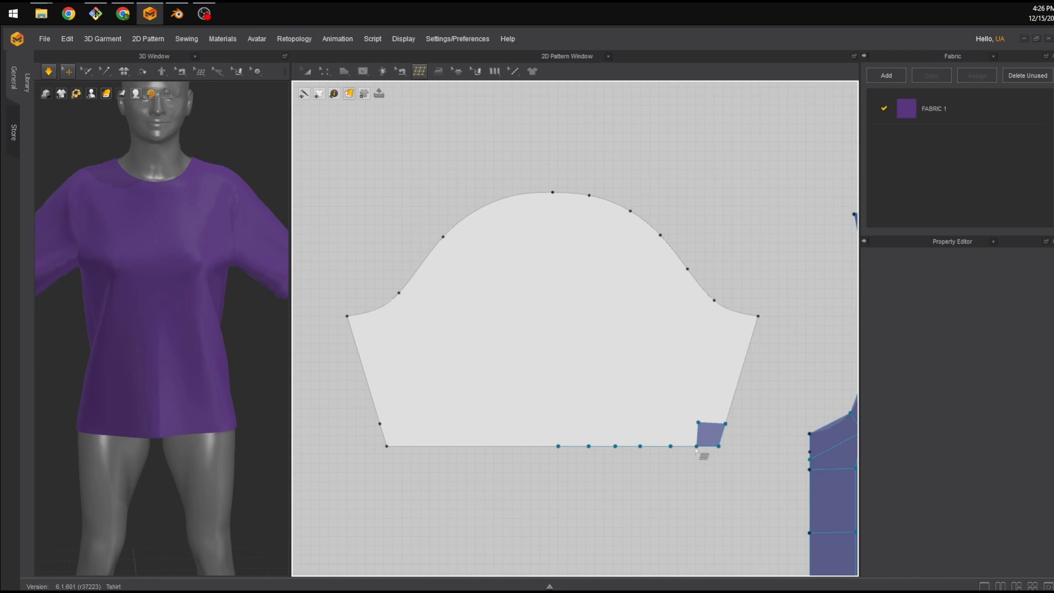
pyautogui.click(698, 422)
pyautogui.click(671, 421)
pyautogui.click(670, 445)
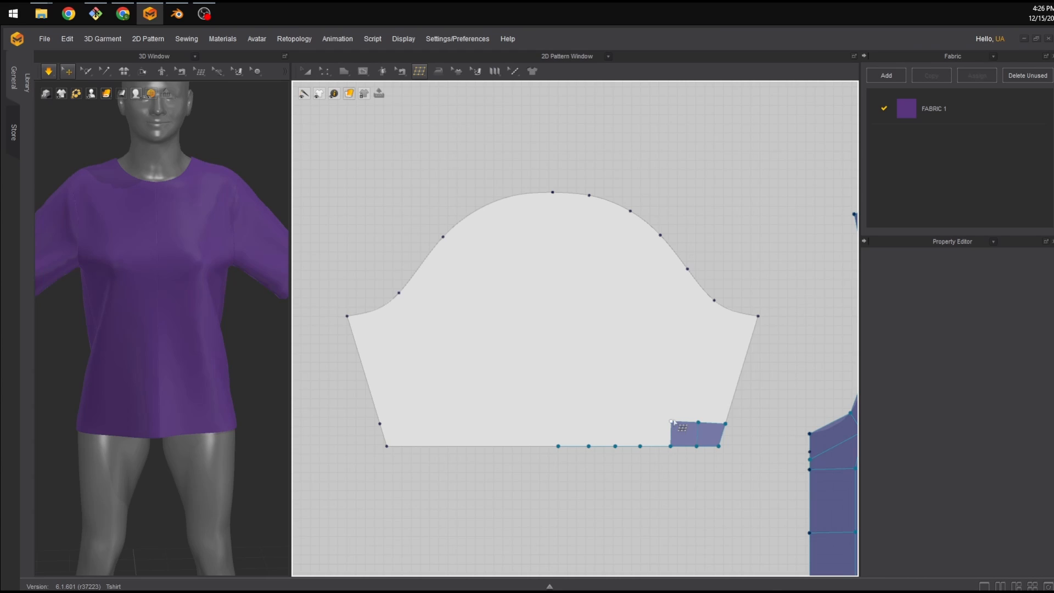
pyautogui.click(640, 421)
pyautogui.click(640, 446)
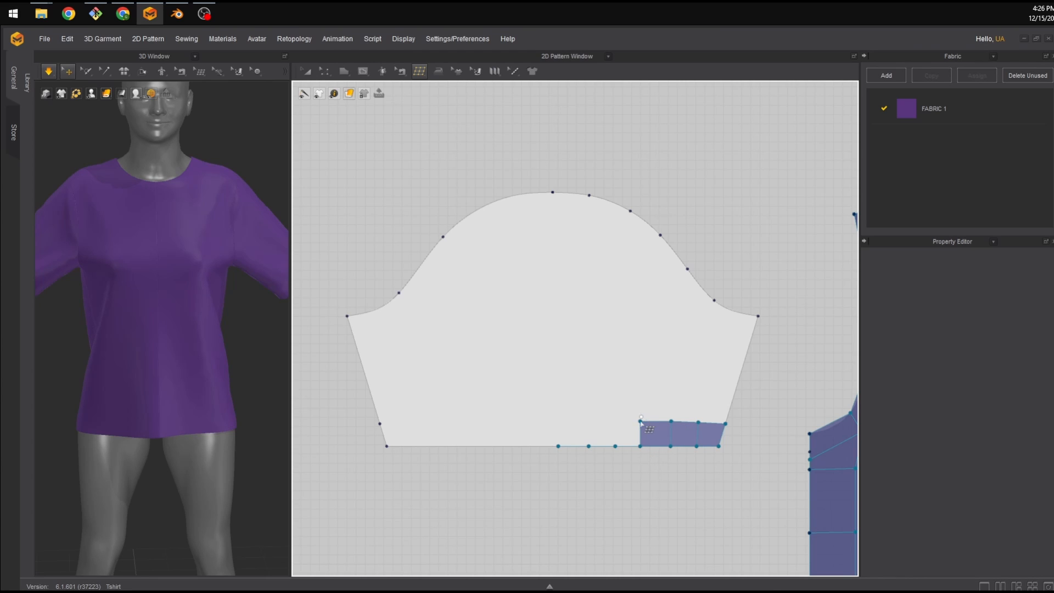
pyautogui.click(613, 418)
pyautogui.click(615, 446)
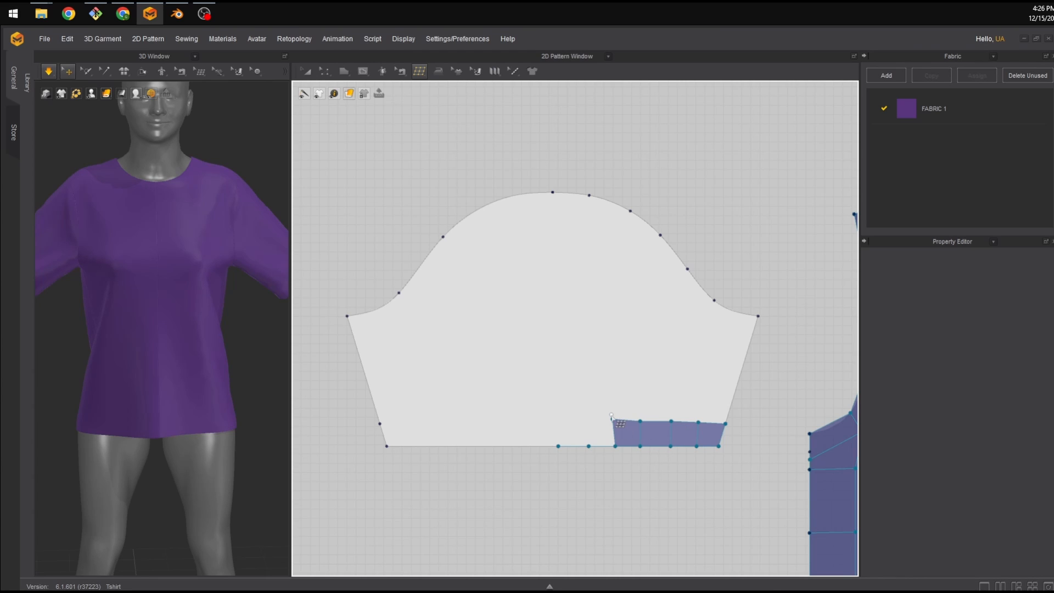
pyautogui.click(589, 418)
pyautogui.click(588, 446)
pyautogui.click(558, 418)
pyautogui.click(558, 445)
pyautogui.click(535, 419)
pyautogui.click(533, 446)
pyautogui.click(510, 418)
pyautogui.click(513, 445)
pyautogui.click(486, 419)
pyautogui.click(487, 446)
pyautogui.click(455, 417)
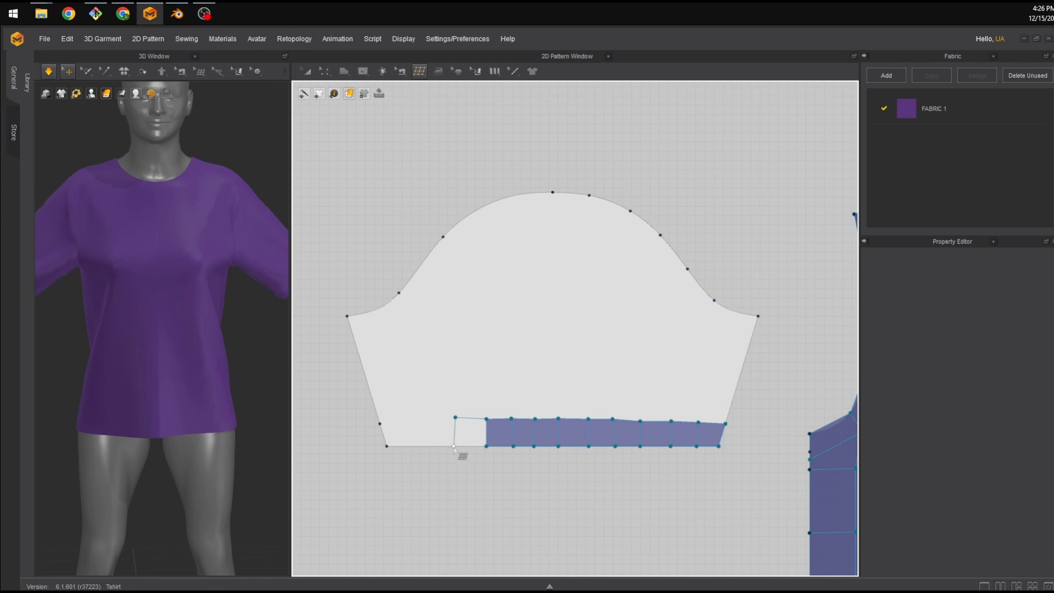
pyautogui.click(453, 446)
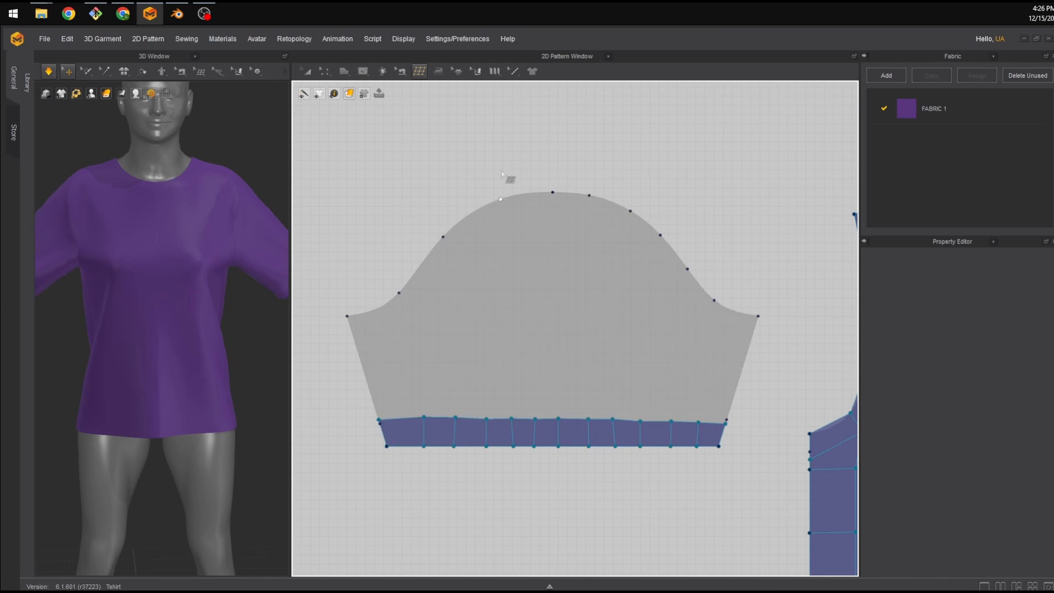
# Switch to Edit Topology and adjust the hem row's vertices near the left corner for even spacing.
pyautogui.click(423, 73)
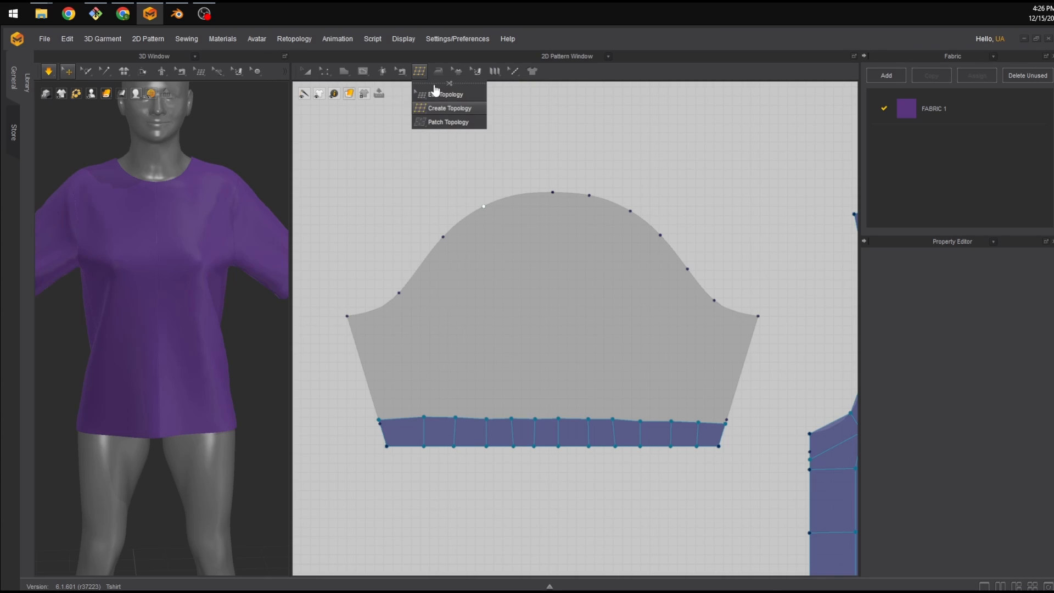
pyautogui.click(439, 93)
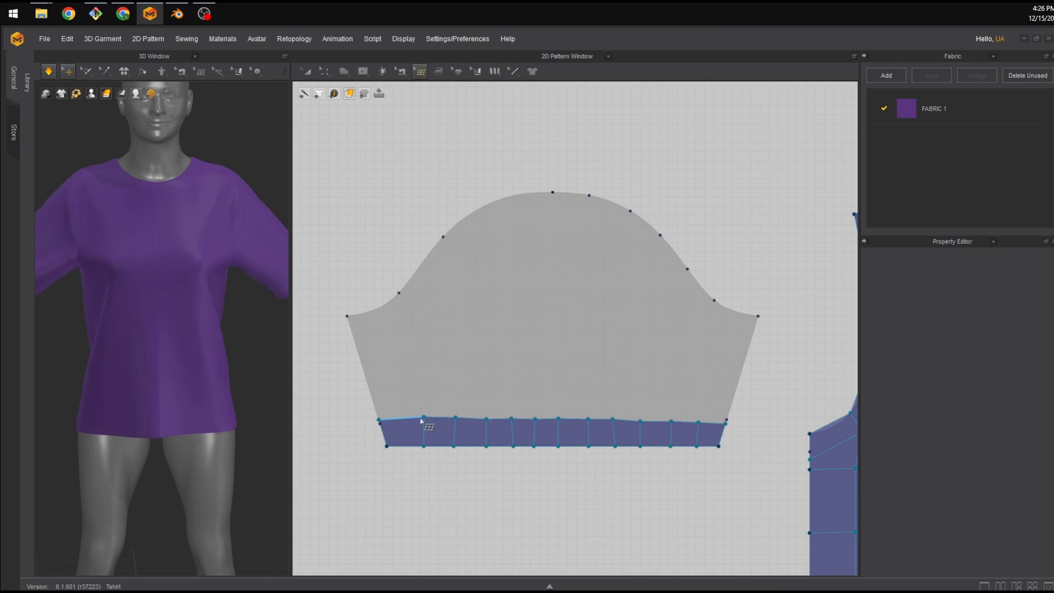
pyautogui.moveTo(424, 417); pyautogui.dragTo(410, 446)
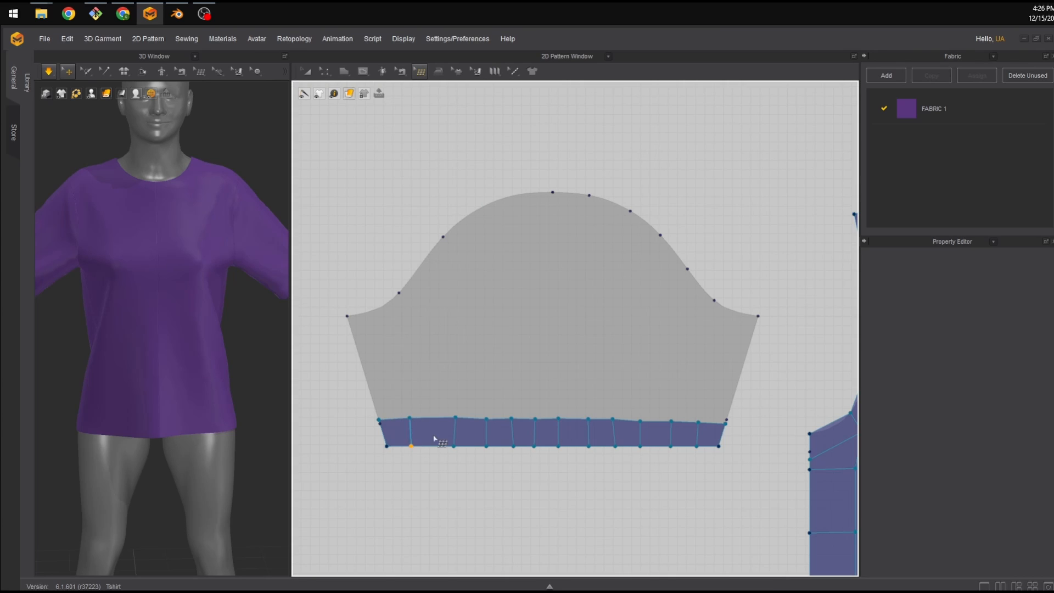
pyautogui.moveTo(456, 418); pyautogui.dragTo(437, 419)
# Switch to Create Topology and add quads along the sleeve's right edge below the cap.
pyautogui.click(419, 71)
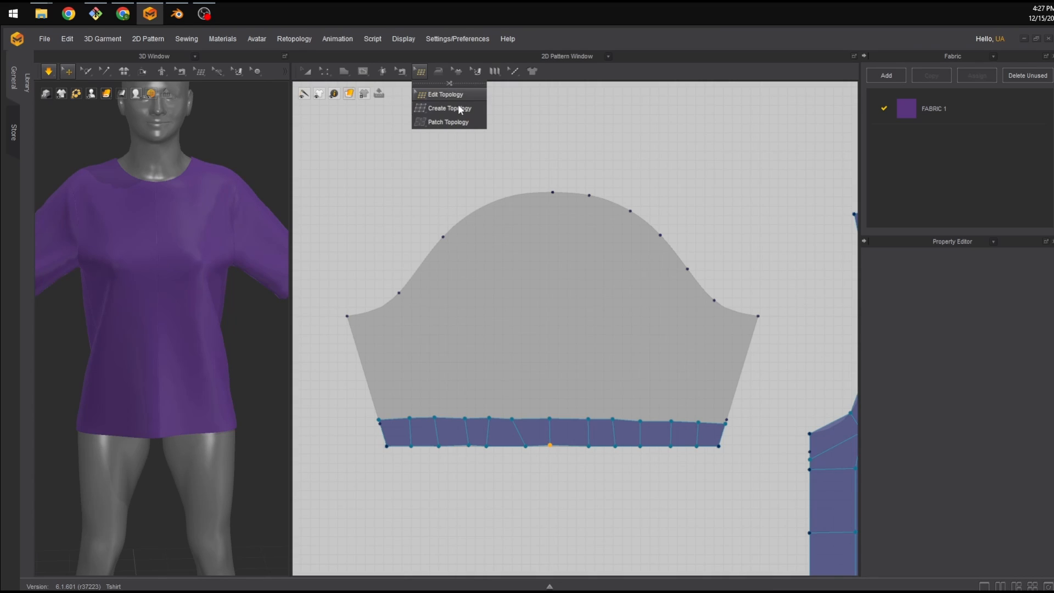
pyautogui.click(459, 110)
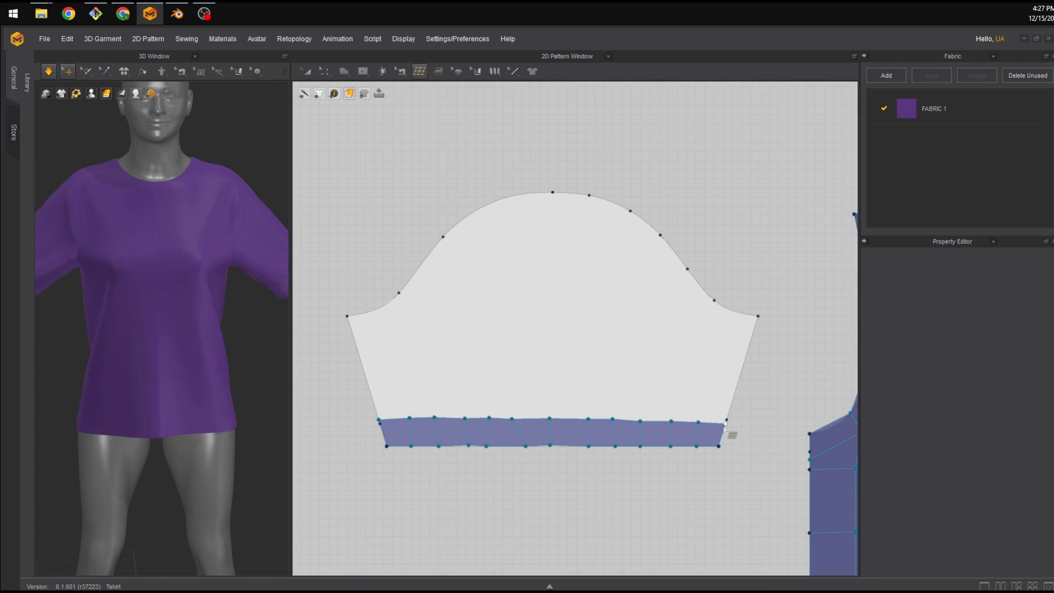
pyautogui.click(749, 345)
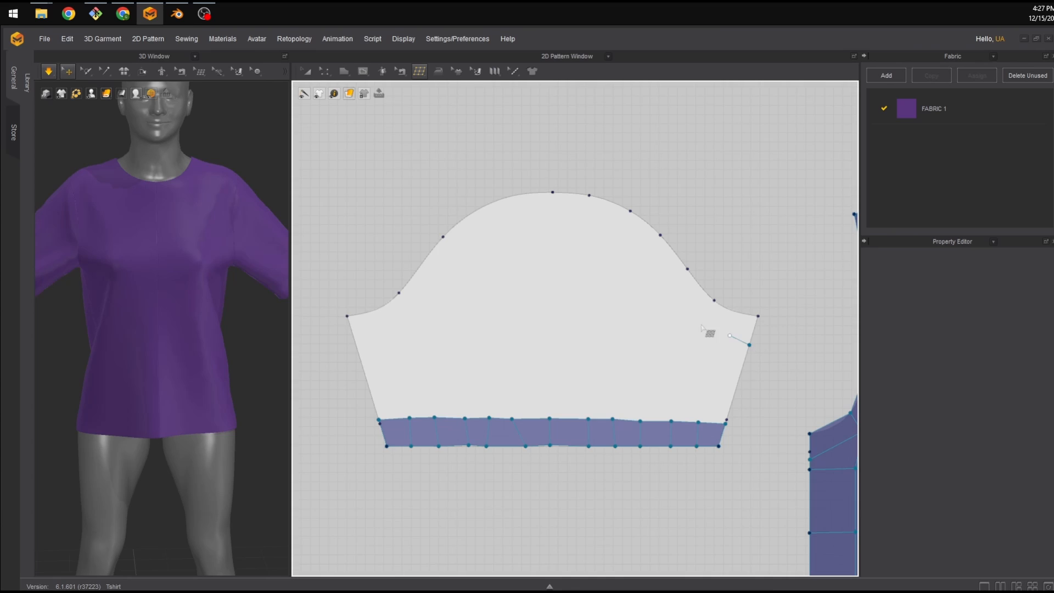
pyautogui.click(700, 323)
pyautogui.click(713, 300)
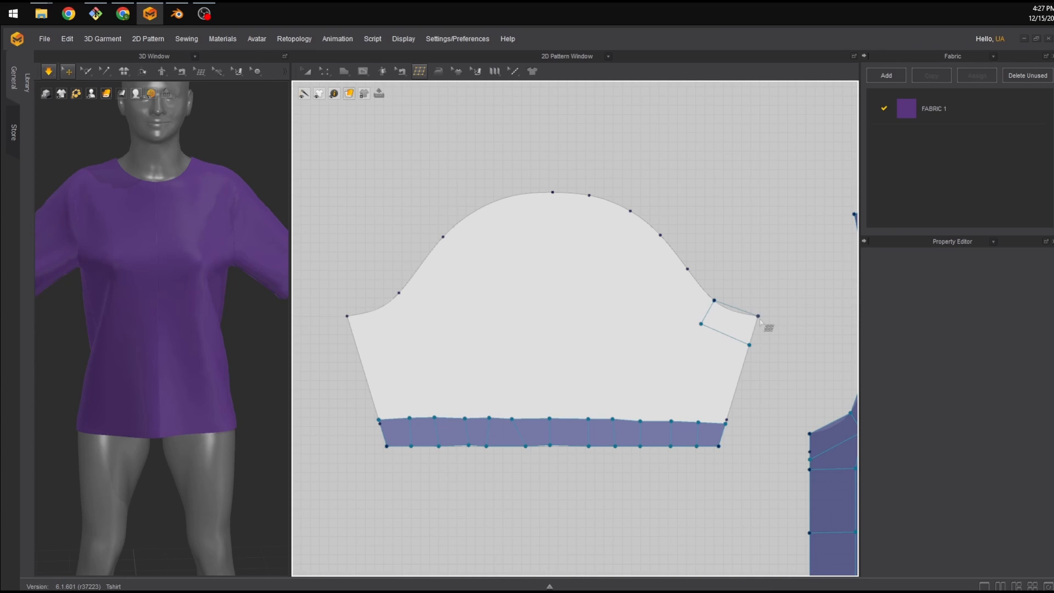
pyautogui.click(751, 345)
# Switch to Edit Topology and reposition inner vertices of the right cap strip.
pyautogui.click(419, 72)
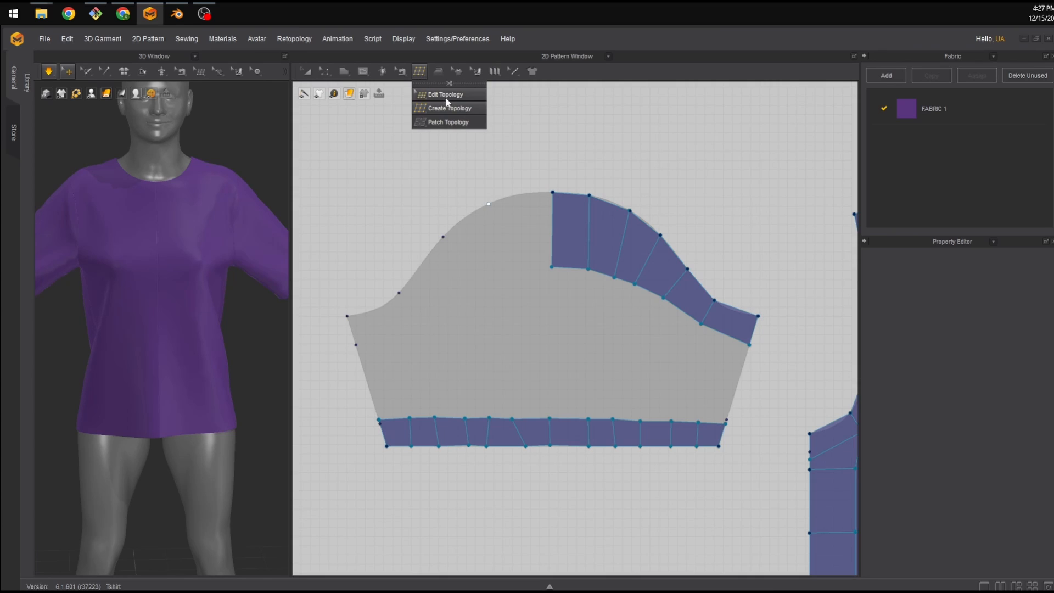
pyautogui.click(446, 97)
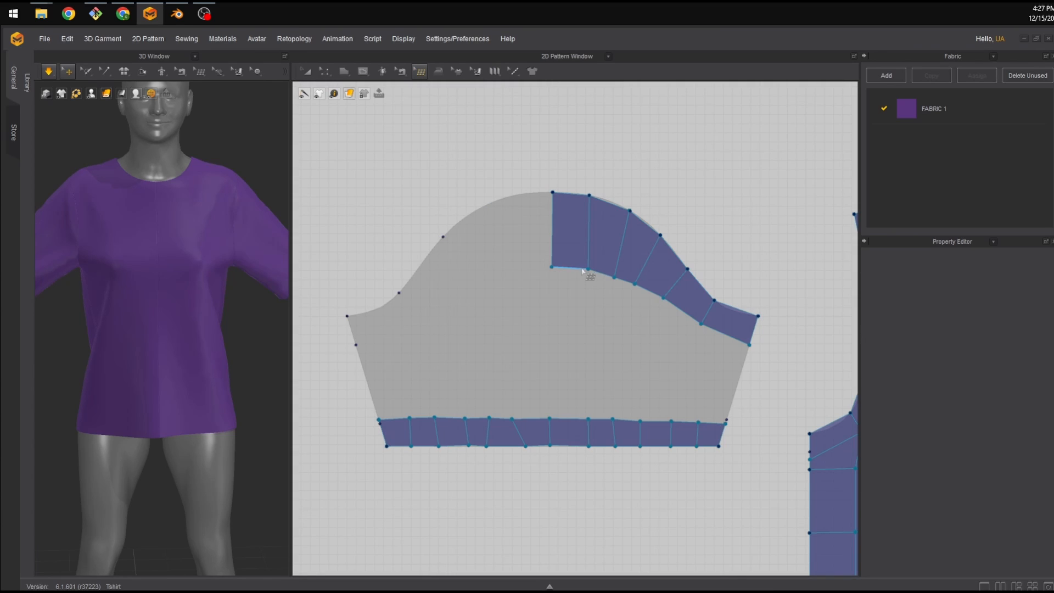
pyautogui.moveTo(588, 269); pyautogui.dragTo(552, 264)
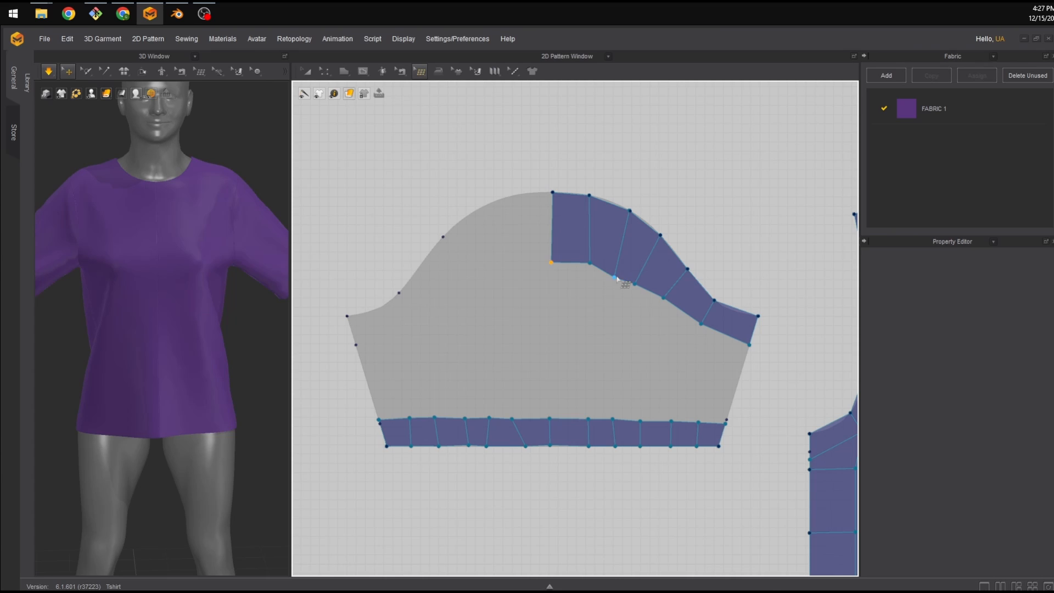
pyautogui.moveTo(616, 277); pyautogui.dragTo(669, 302)
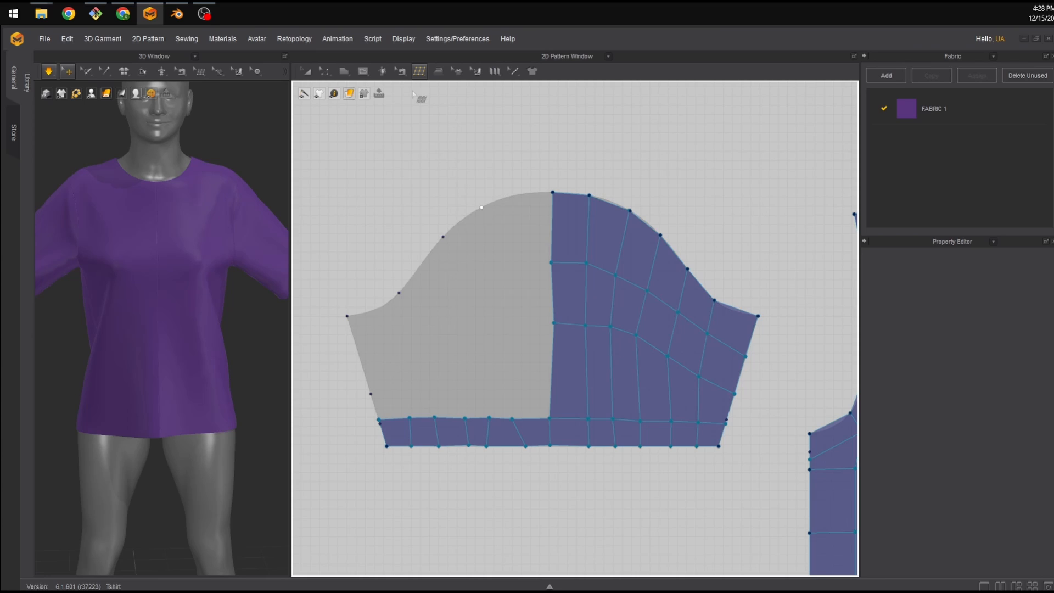
# Rearrange vertices of the sleeve's right-half grid, extending its lower rows toward the hem's left side.
pyautogui.moveTo(420, 71); pyautogui.dragTo(453, 99)
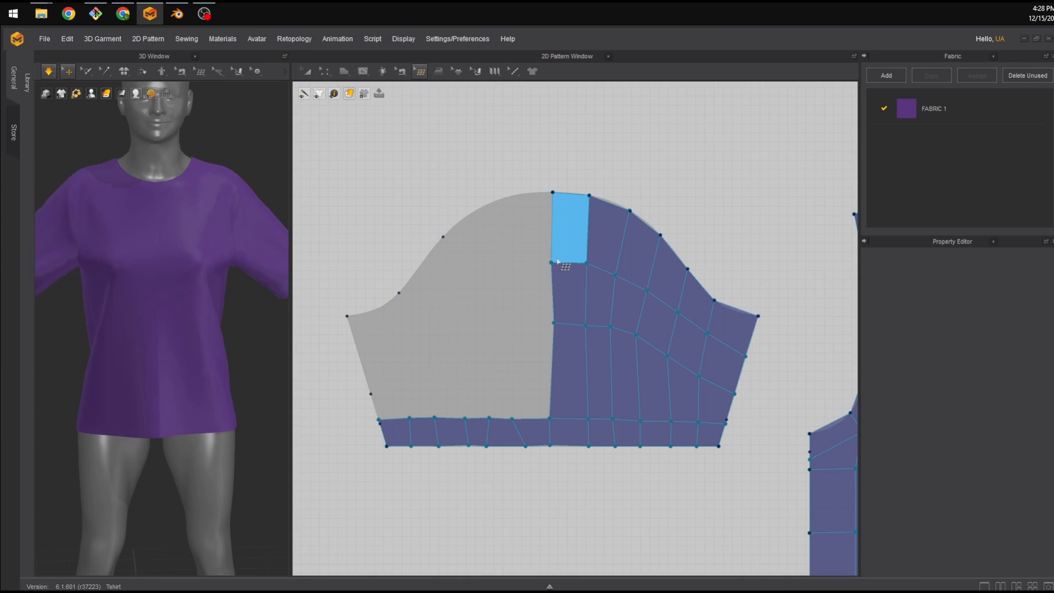
pyautogui.moveTo(586, 263); pyautogui.dragTo(710, 336)
pyautogui.moveTo(700, 420); pyautogui.dragTo(701, 416)
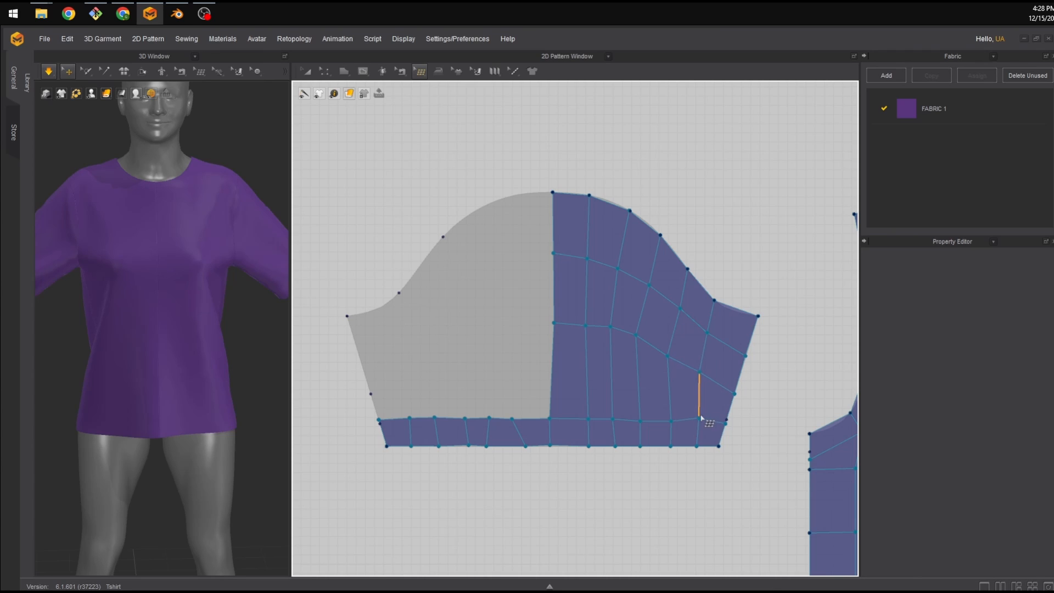
pyautogui.moveTo(640, 446); pyautogui.dragTo(643, 447)
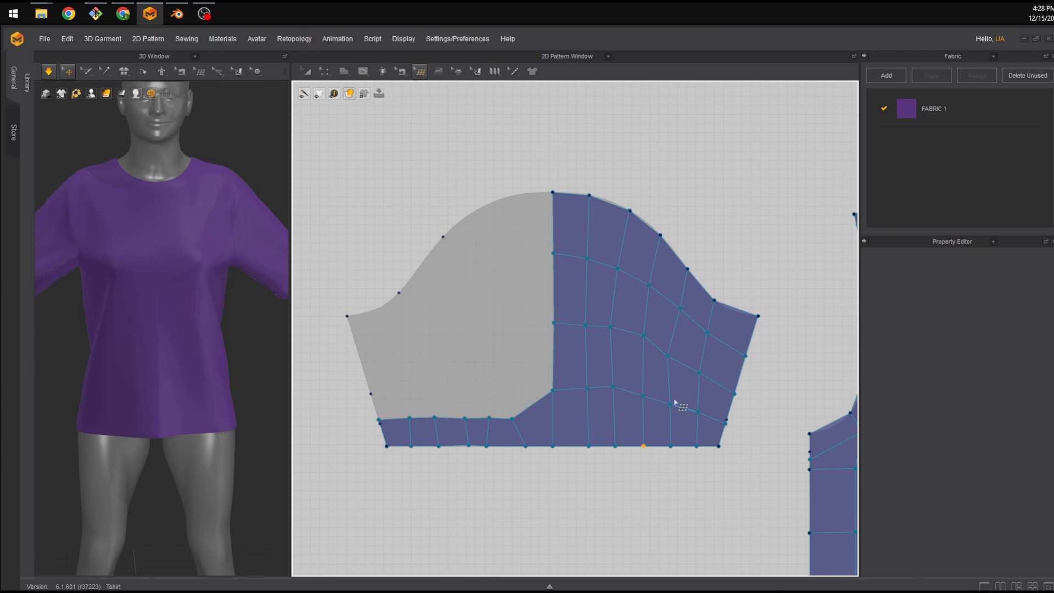
pyautogui.moveTo(667, 356); pyautogui.dragTo(675, 356)
pyautogui.moveTo(671, 404); pyautogui.dragTo(707, 378)
pyautogui.click(704, 375)
pyautogui.moveTo(613, 386); pyautogui.dragTo(585, 390)
pyautogui.moveTo(590, 448); pyautogui.dragTo(587, 447)
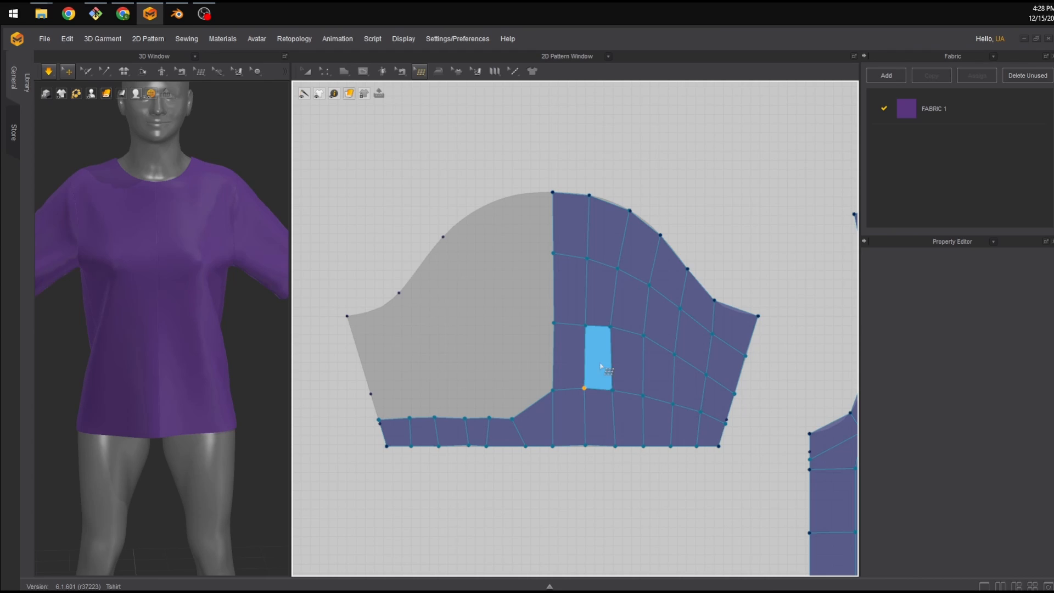
pyautogui.moveTo(610, 326); pyautogui.dragTo(614, 326)
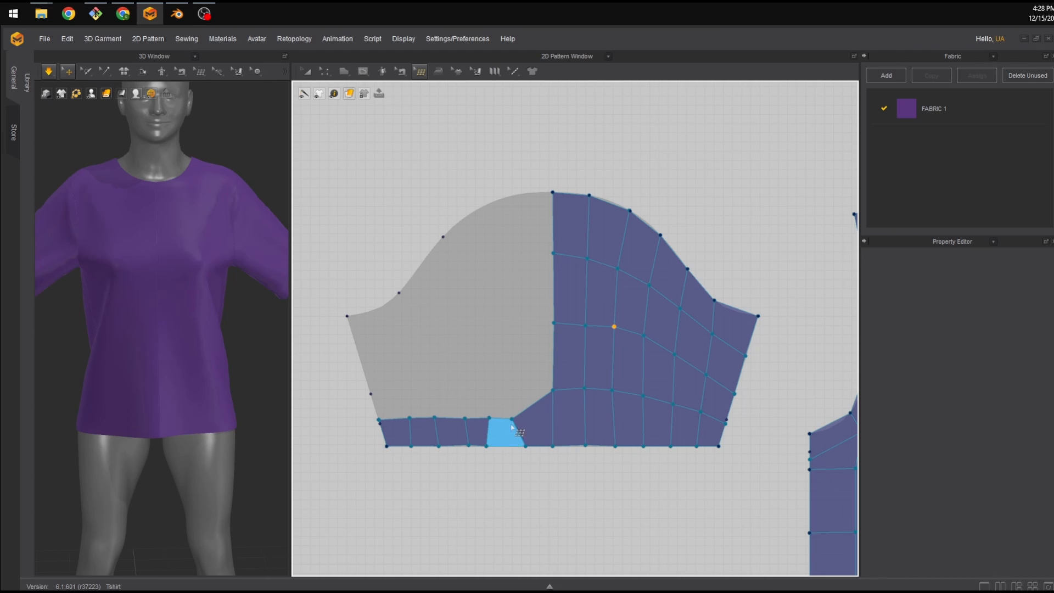
pyautogui.moveTo(512, 418); pyautogui.dragTo(461, 398)
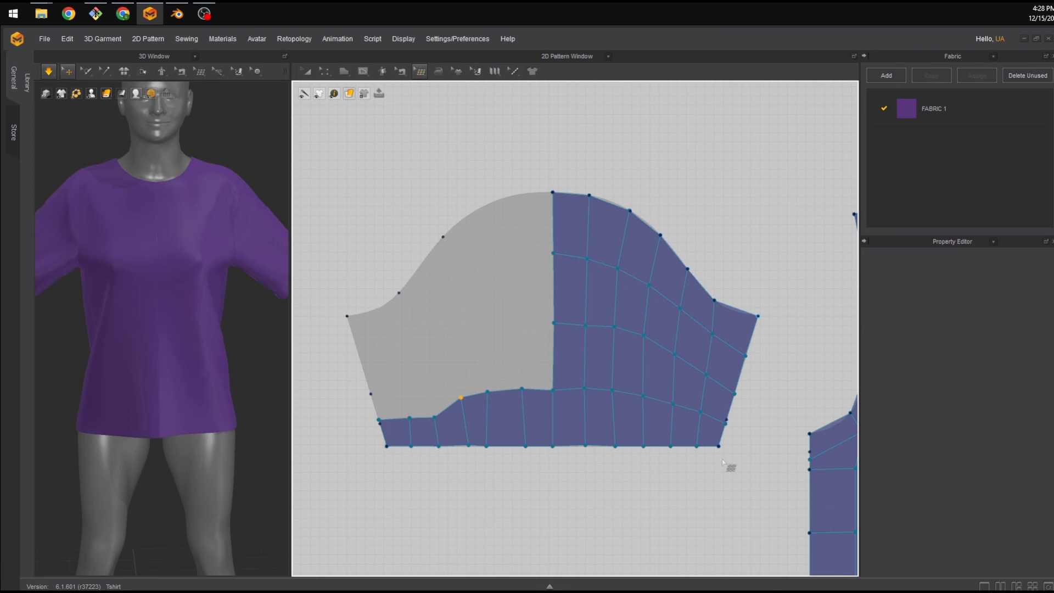
# Switch to Create Topology and fill the sleeve's center-left and left cap with quads joined to the grid.
pyautogui.click(418, 71)
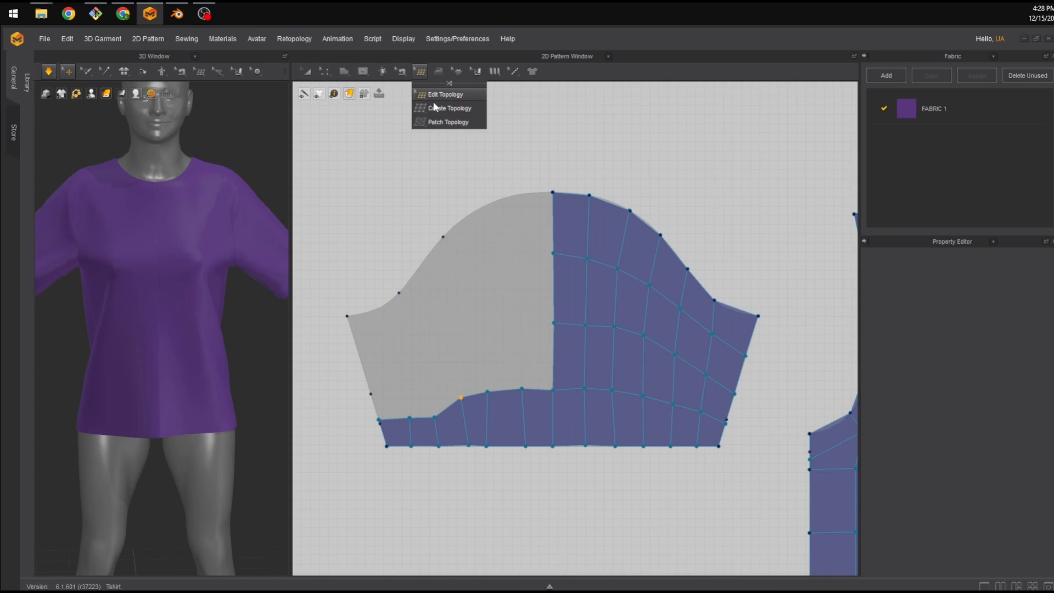
pyautogui.click(522, 388)
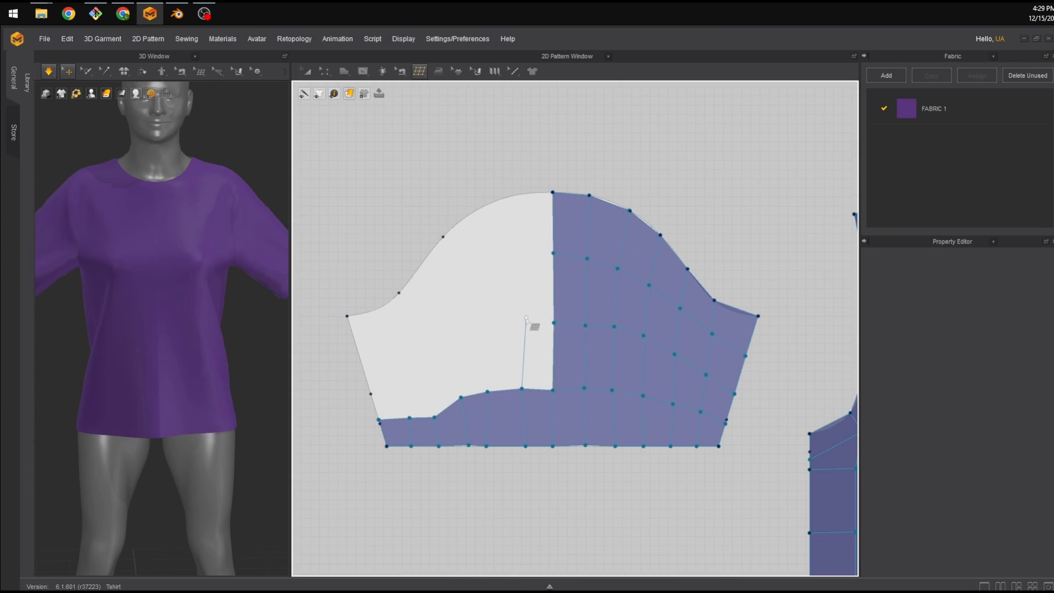
pyautogui.click(521, 322)
pyautogui.click(553, 322)
pyautogui.click(487, 391)
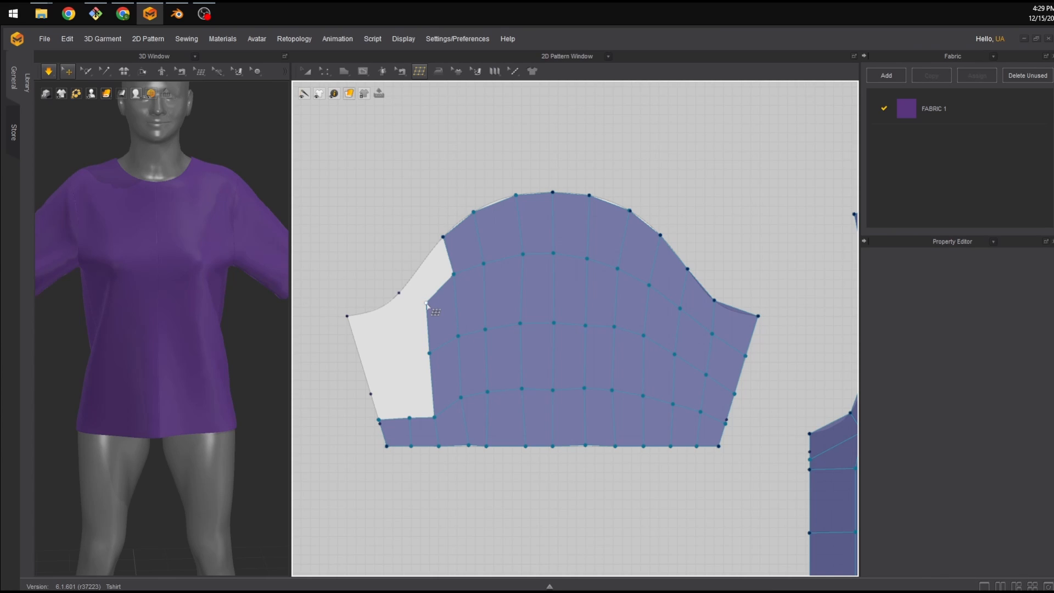
pyautogui.click(426, 303)
pyautogui.click(414, 274)
pyautogui.click(443, 237)
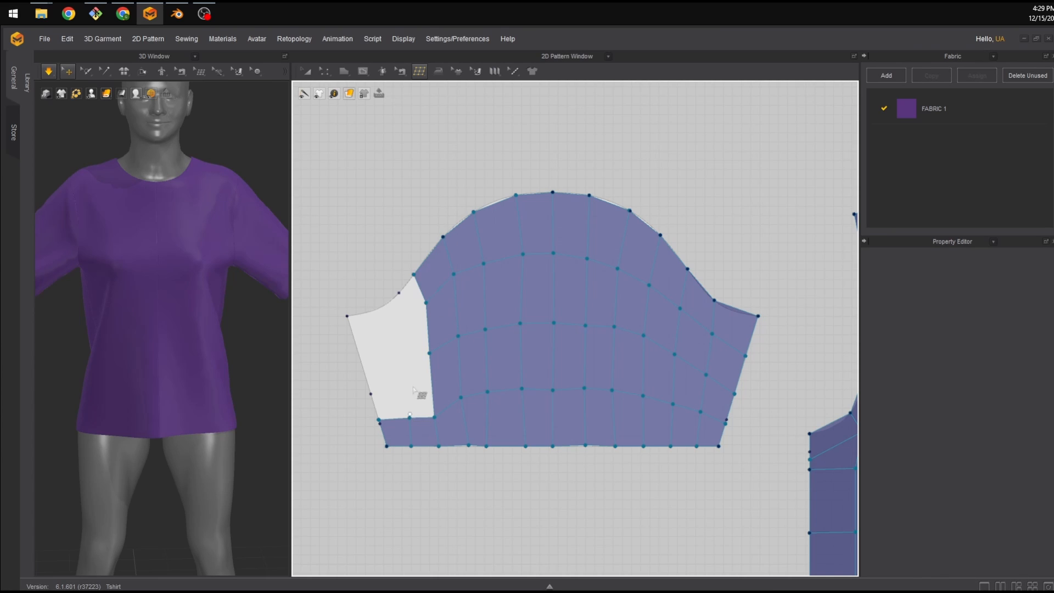
# Add quads along the sleeve's left edge to close the grid at the left hem corner.
pyautogui.click(410, 415)
pyautogui.click(405, 361)
pyautogui.click(429, 353)
pyautogui.click(404, 361)
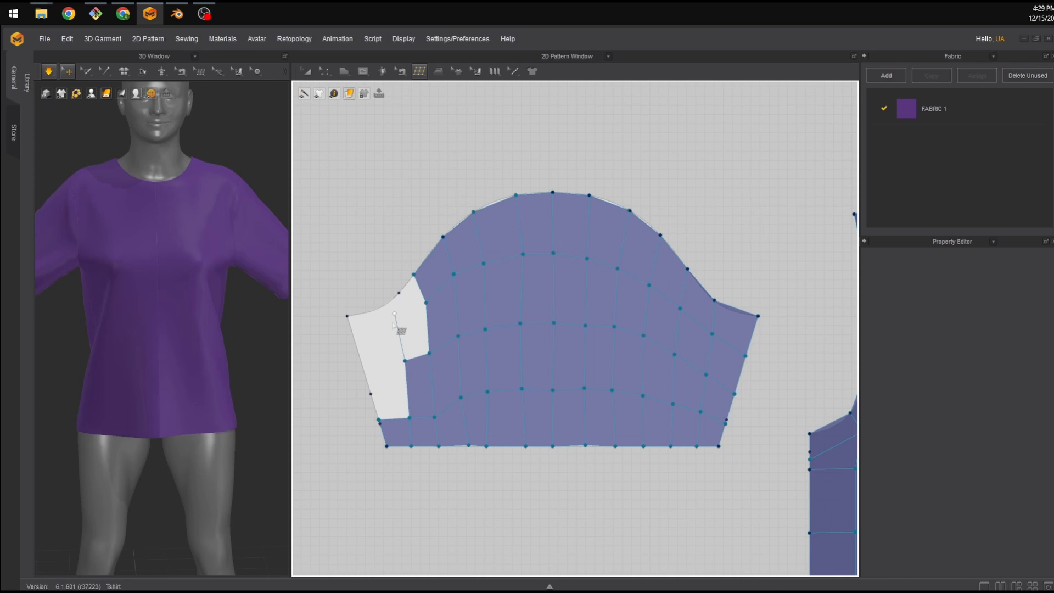
pyautogui.click(393, 329)
pyautogui.click(426, 302)
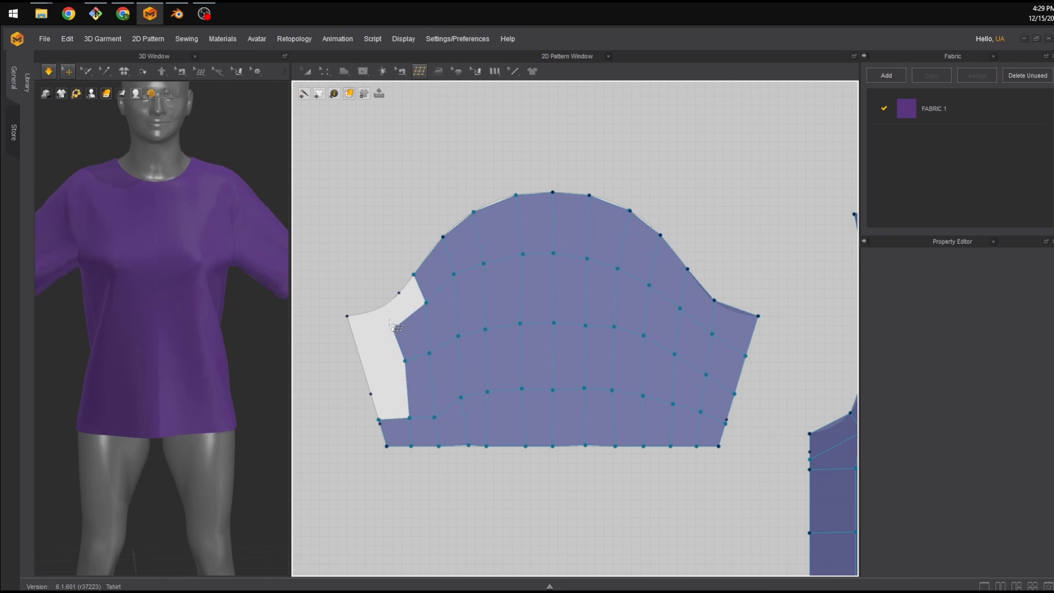
pyautogui.click(385, 305)
pyautogui.click(413, 275)
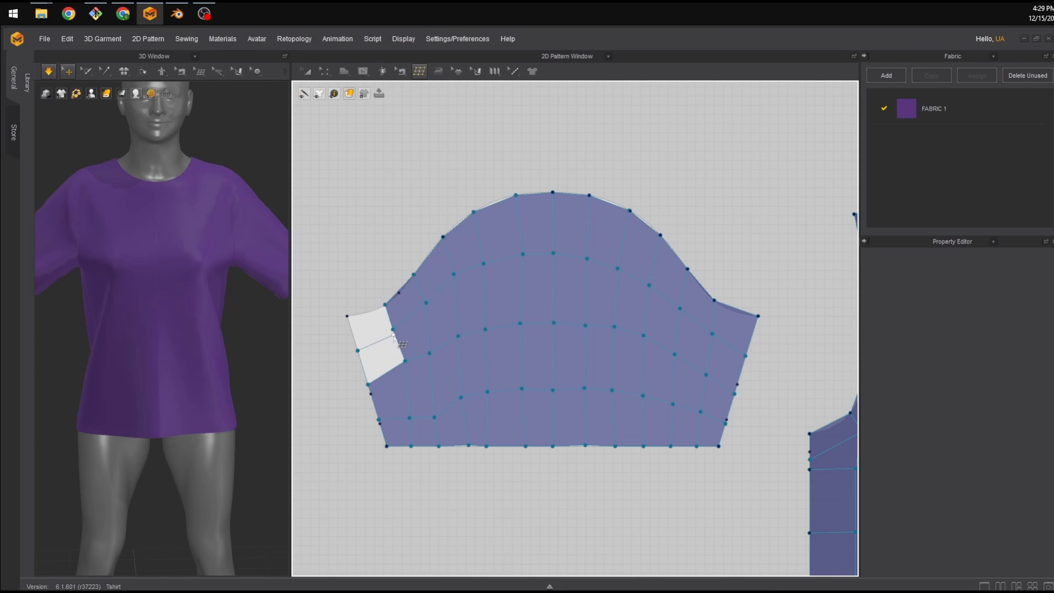
pyautogui.click(393, 330)
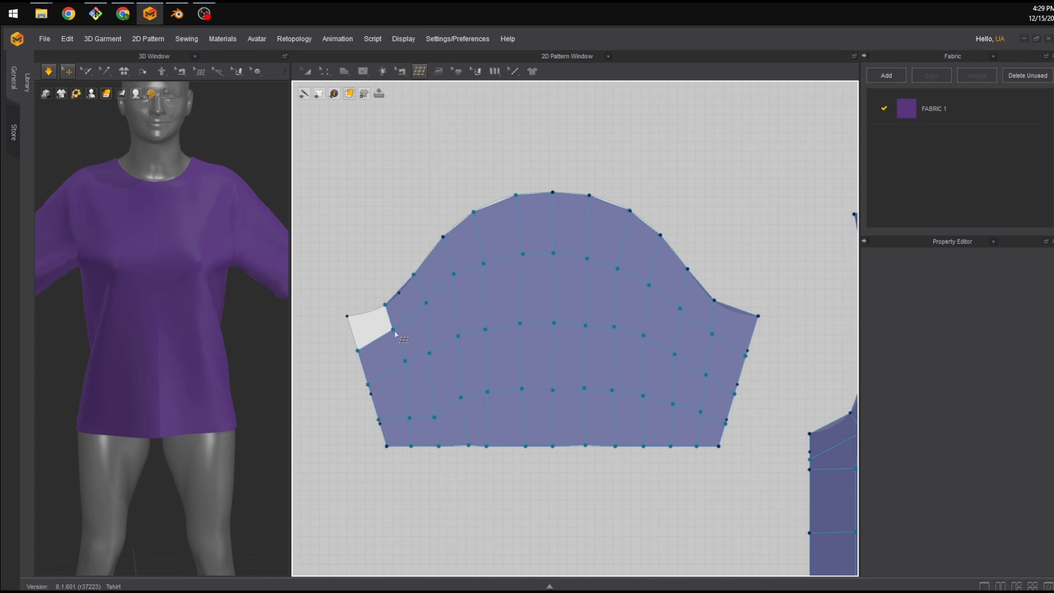
pyautogui.click(357, 350)
pyautogui.click(347, 316)
pyautogui.click(384, 305)
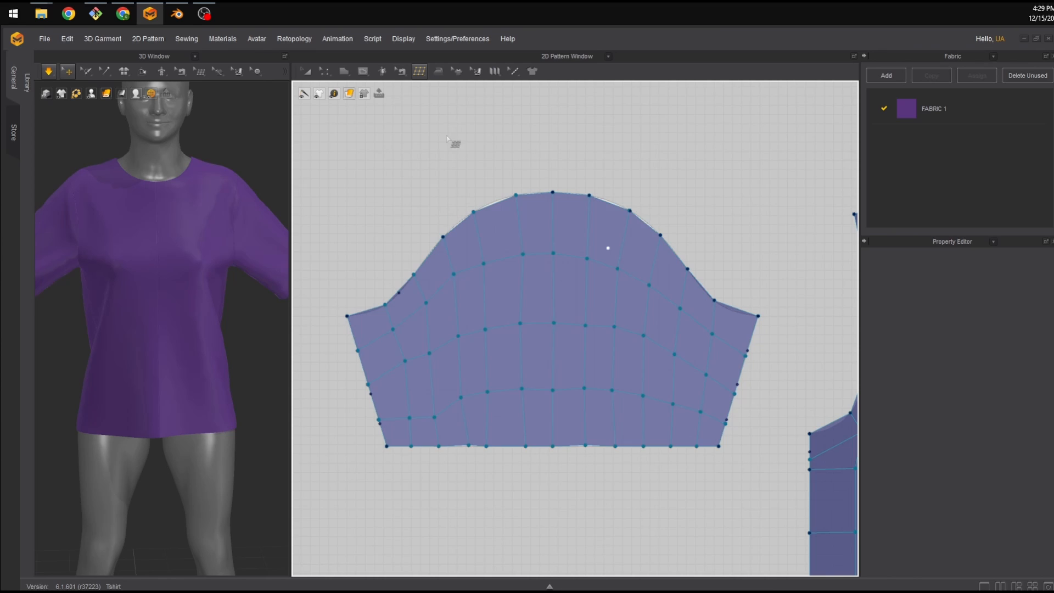
# Switch to Edit Topology and drag vertices on the sleeve's left half and cap to smooth the grid.
pyautogui.click(419, 71)
pyautogui.click(447, 92)
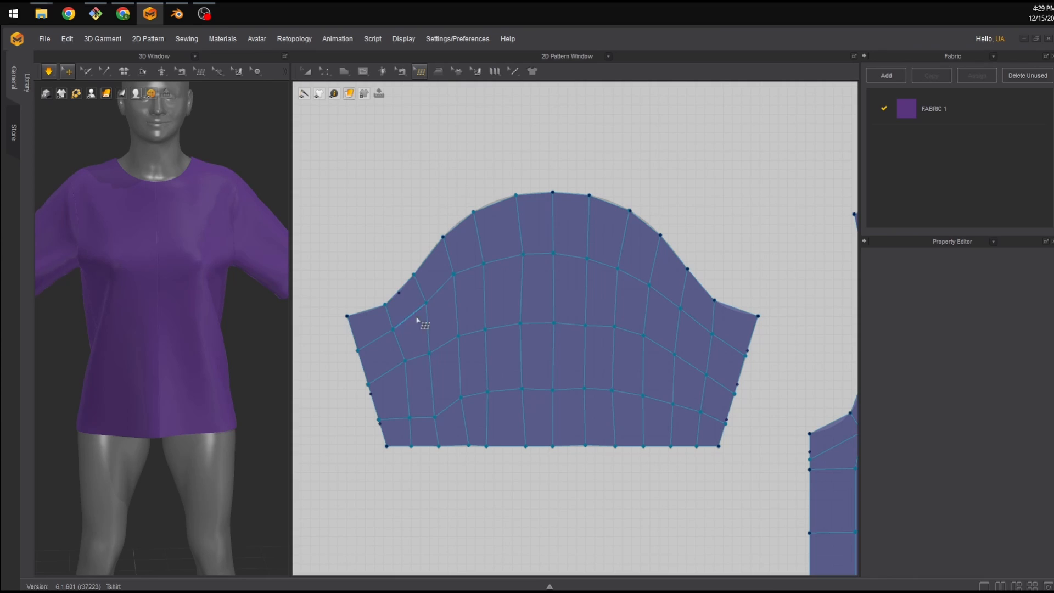
pyautogui.moveTo(394, 331); pyautogui.dragTo(396, 336)
pyautogui.moveTo(406, 361); pyautogui.dragTo(407, 377)
pyautogui.moveTo(369, 385); pyautogui.dragTo(492, 389)
pyautogui.moveTo(484, 447); pyautogui.dragTo(496, 446)
pyautogui.moveTo(521, 388); pyautogui.dragTo(522, 389)
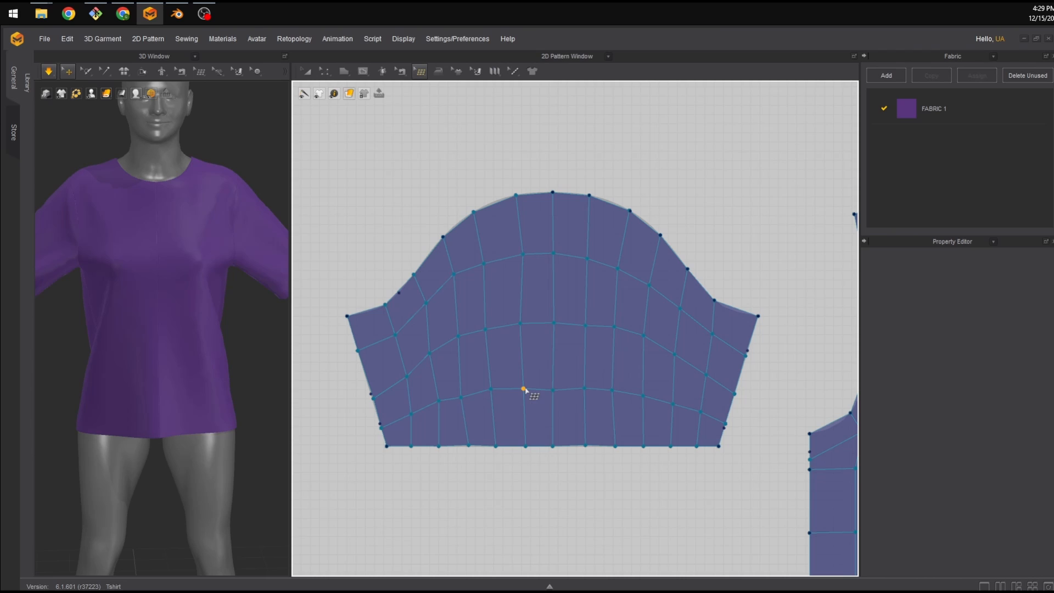
pyautogui.click(523, 323)
pyautogui.moveTo(521, 255); pyautogui.dragTo(584, 255)
pyautogui.click(617, 268)
pyautogui.click(646, 283)
pyautogui.moveTo(615, 327); pyautogui.dragTo(487, 325)
# Review the completed grids across all sleeve and body pattern pieces.
pyautogui.scroll(-4, 630, 244)
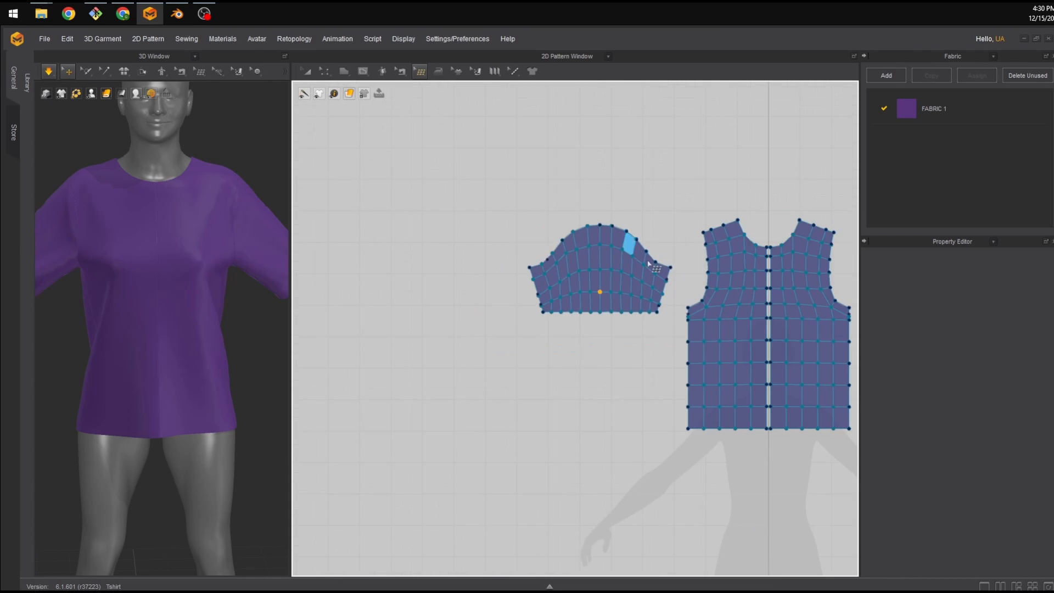
pyautogui.moveTo(716, 228); pyautogui.dragTo(514, 259, button='middle')
pyautogui.scroll(3, 548, 291)
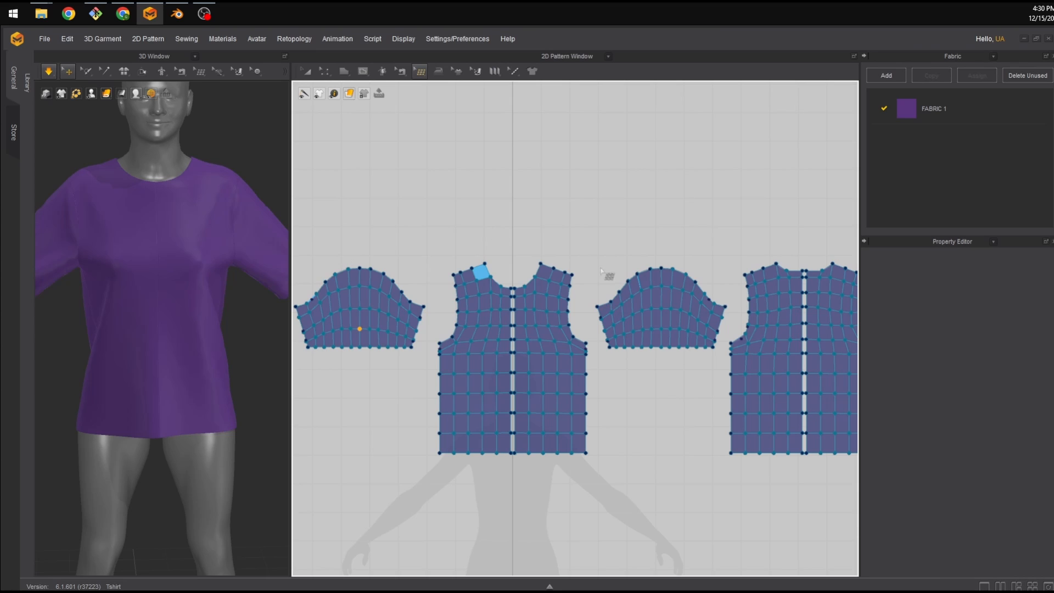
pyautogui.scroll(-3, 600, 302)
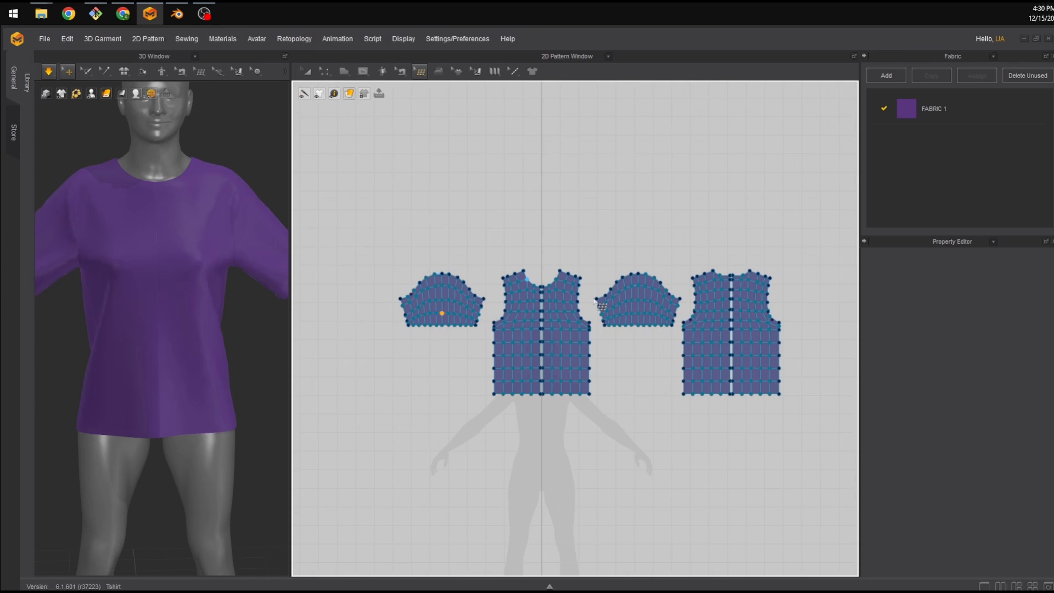
pyautogui.scroll(2, 600, 302)
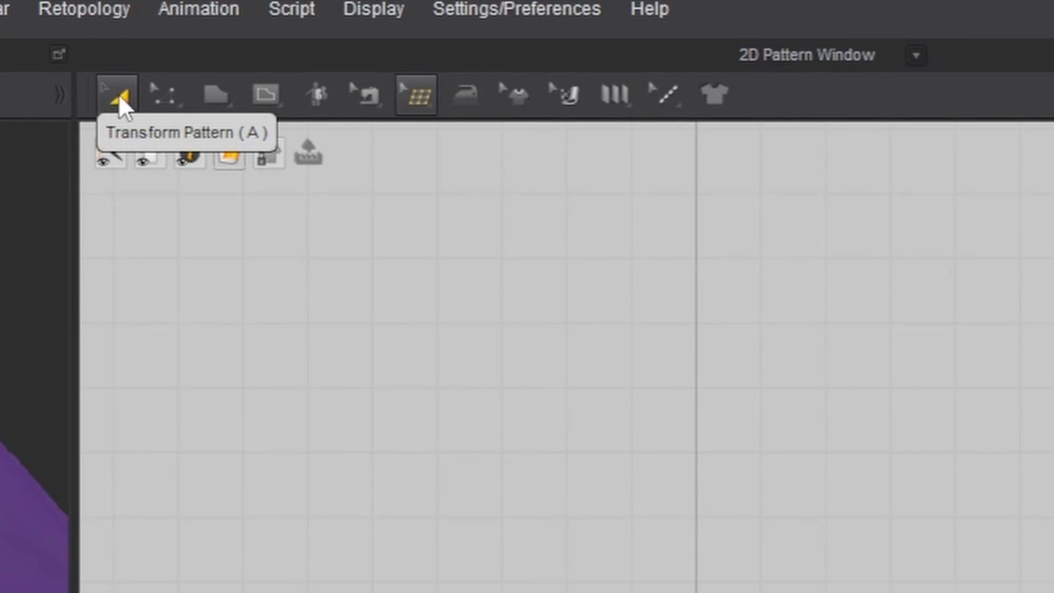
pyautogui.click(118, 99)
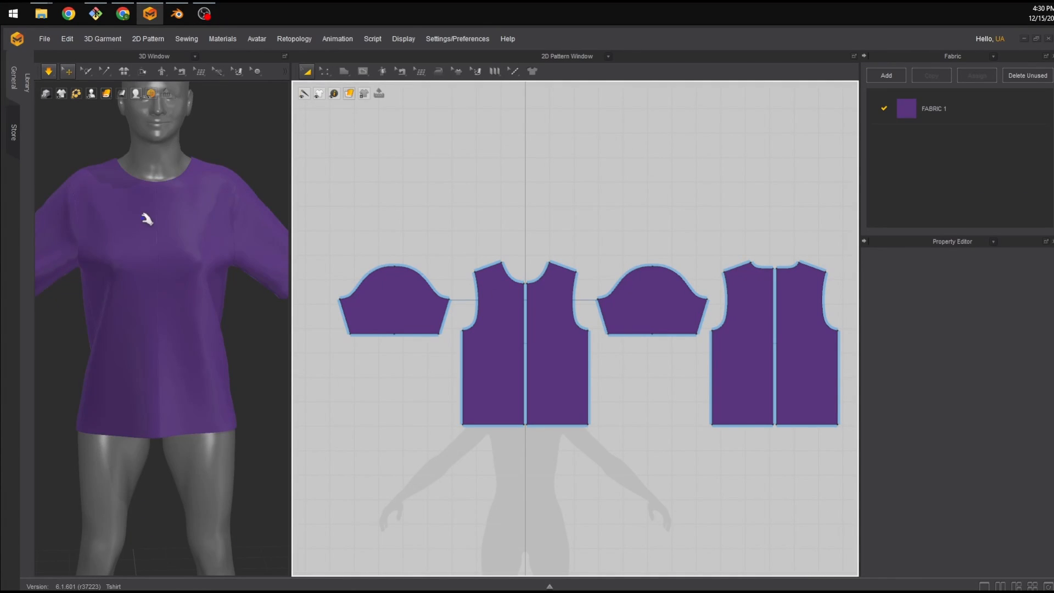
pyautogui.moveTo(147, 220); pyautogui.dragTo(142, 175, button='right')
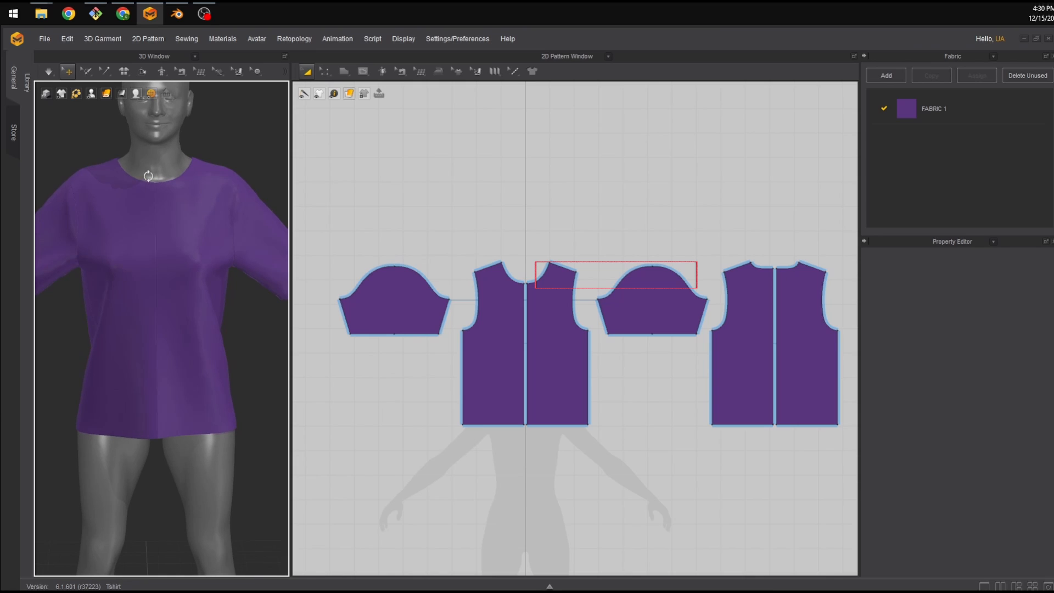
pyautogui.press('space')
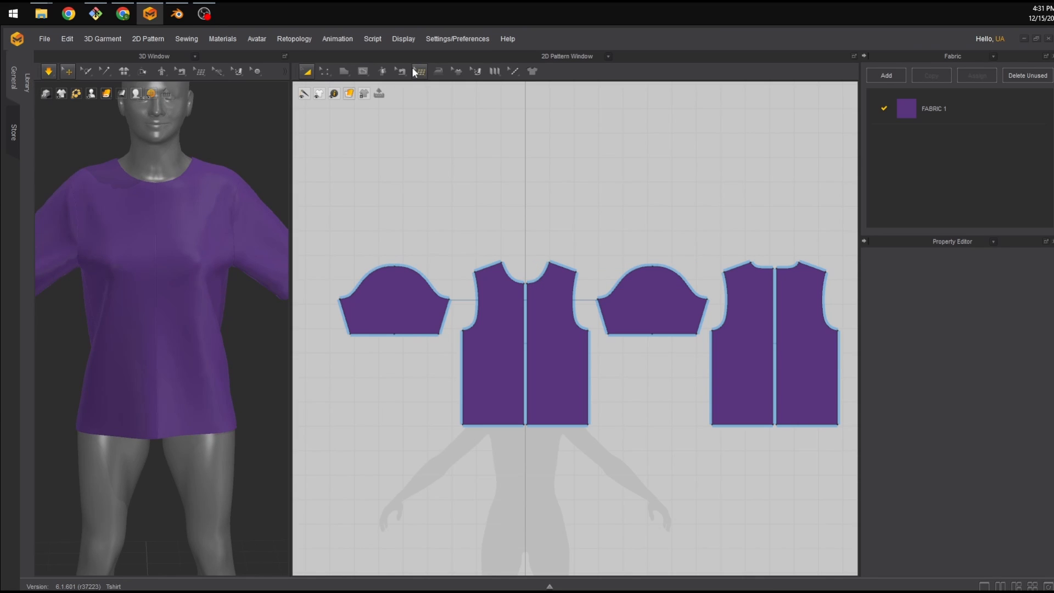
pyautogui.moveTo(413, 73)
pyautogui.click(432, 93)
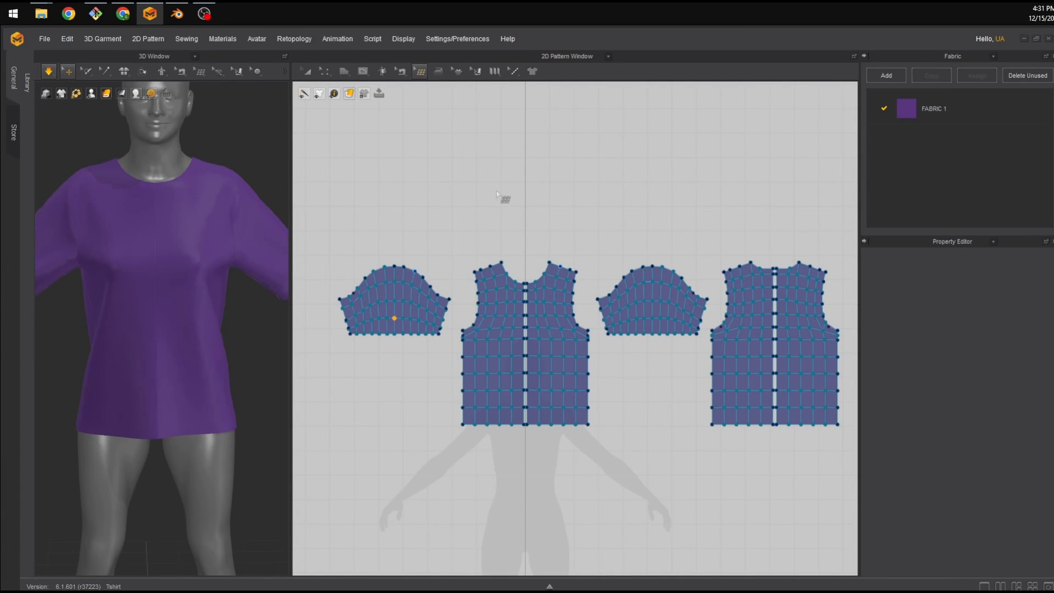
# Switch the pattern pane to the UV Editor to view the garment's UV layout.
pyautogui.click(608, 56)
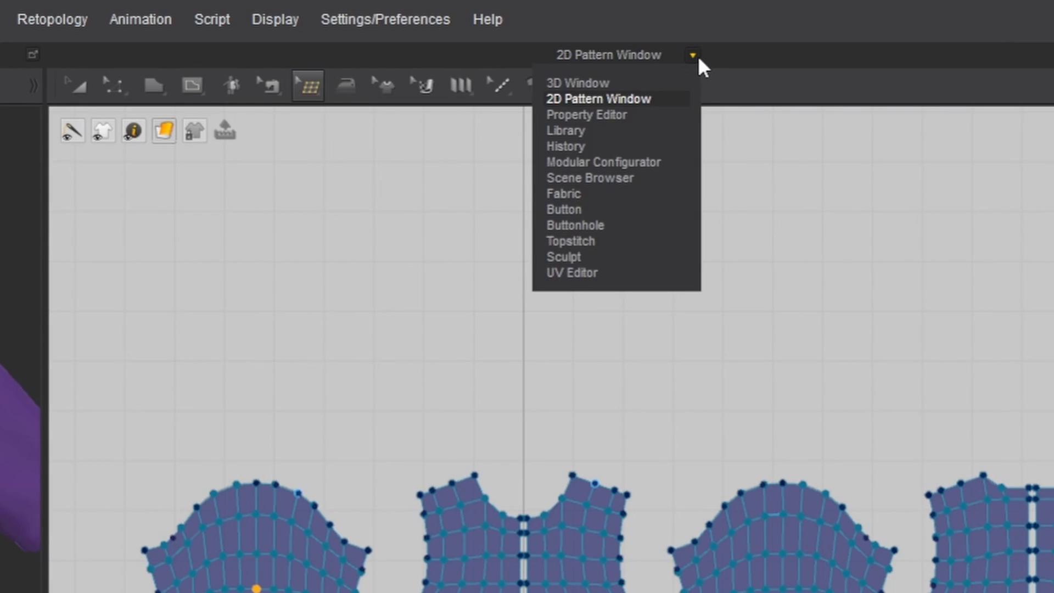
pyautogui.click(625, 272)
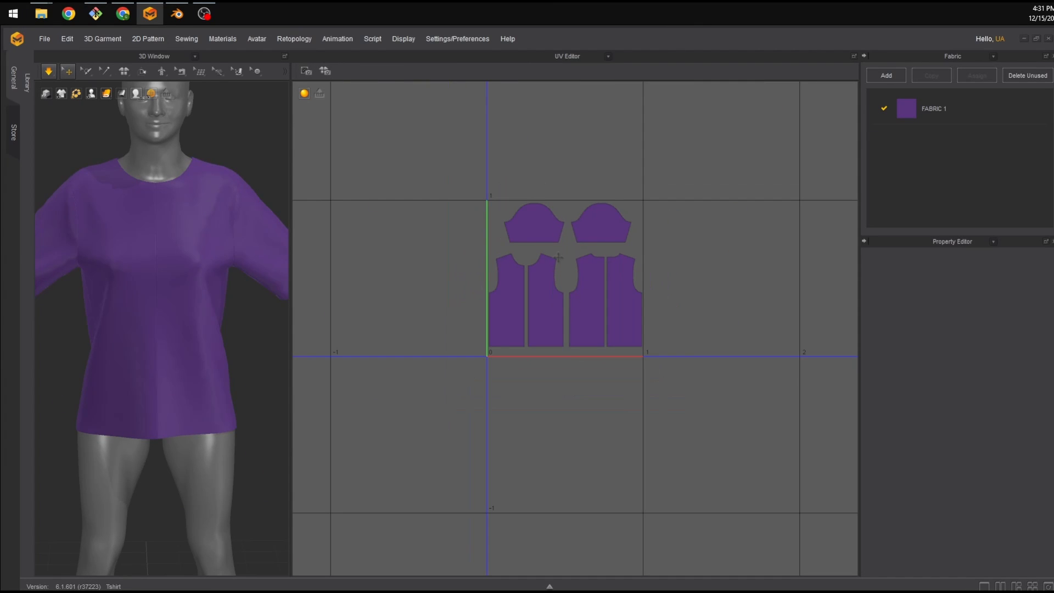
pyautogui.click(519, 241)
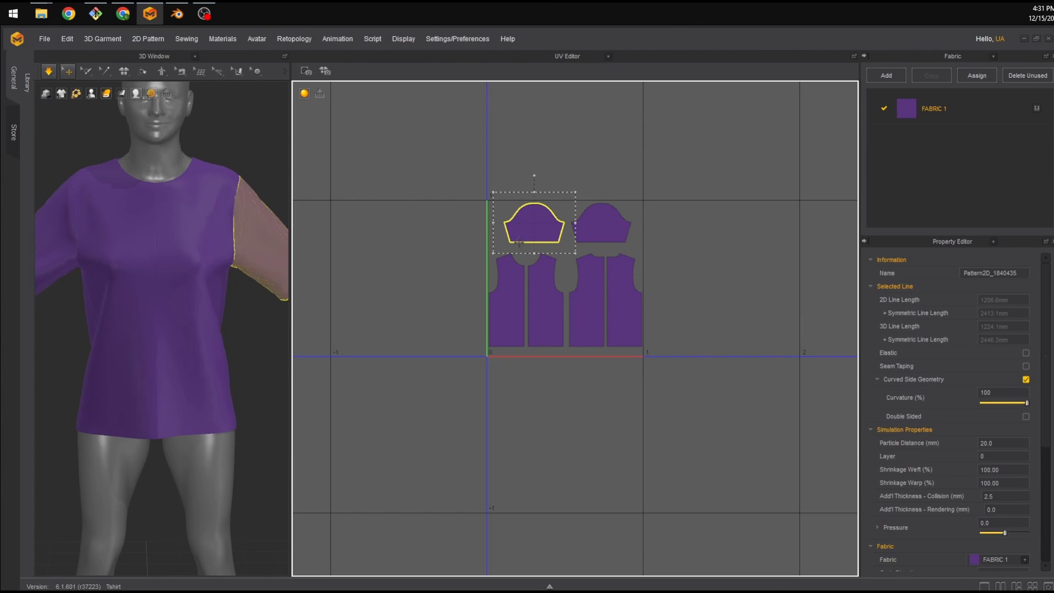
pyautogui.moveTo(430, 201); pyautogui.dragTo(675, 393)
pyautogui.click(711, 257)
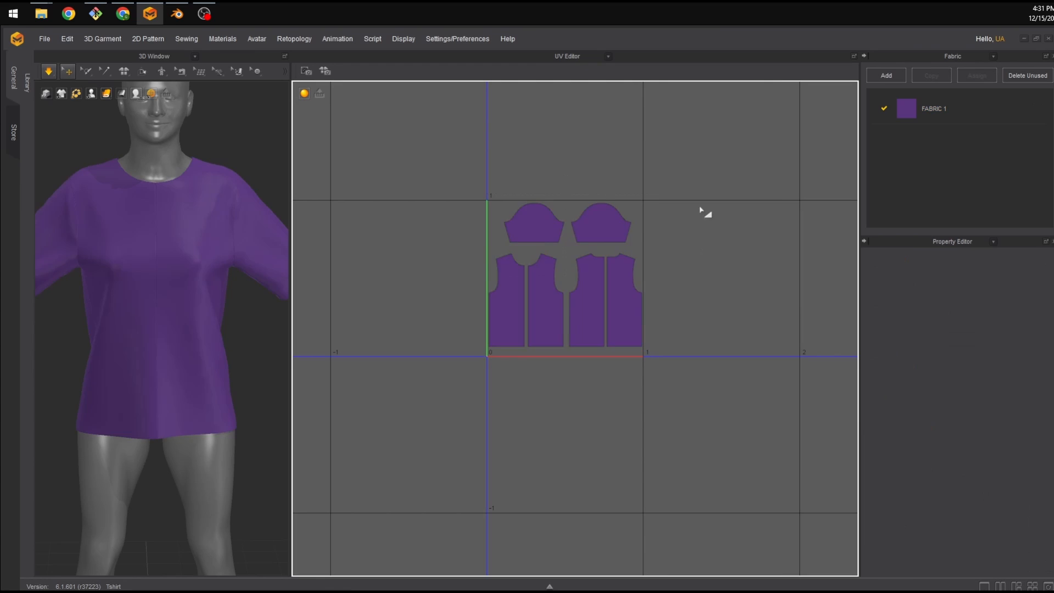
pyautogui.scroll(-1, 697, 216)
# Rearrange the UV islands, moving both sleeves upward and spreading the front and back body panels apart.
pyautogui.moveTo(622, 224); pyautogui.dragTo(699, 189)
pyautogui.moveTo(564, 221); pyautogui.dragTo(565, 175)
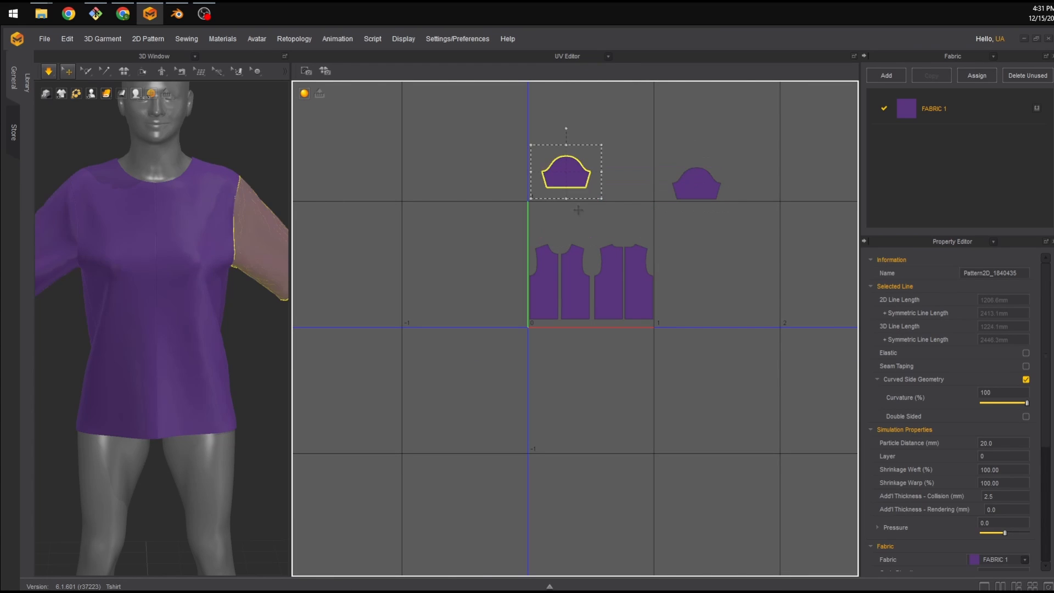
pyautogui.click(605, 226)
pyautogui.moveTo(612, 304); pyautogui.dragTo(694, 354)
pyautogui.moveTo(574, 290); pyautogui.dragTo(470, 270)
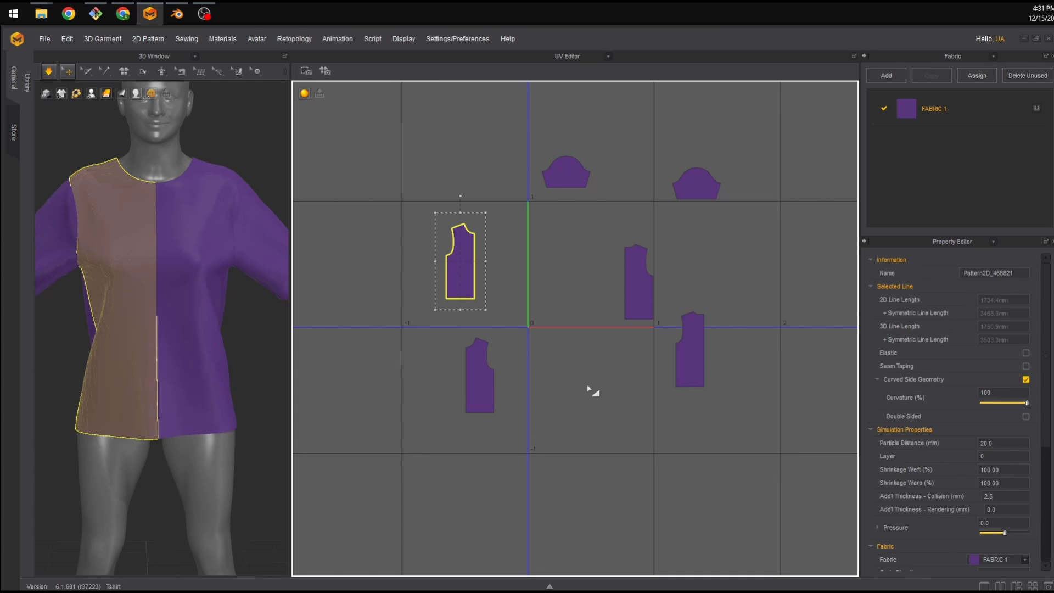
pyautogui.click(587, 385)
pyautogui.rightClick(604, 337)
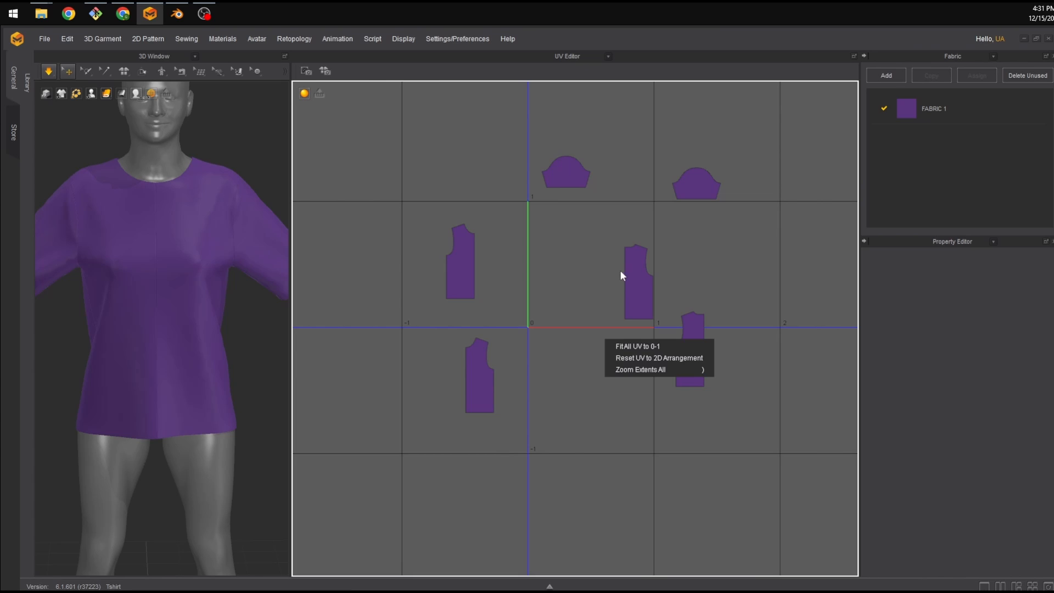
pyautogui.click(571, 296)
# Arrange the UV islands in the 0–1 tile, placing the four body panels in a row with both sleeves above them.
pyautogui.scroll(3, 590, 318)
pyautogui.scroll(2, 592, 327)
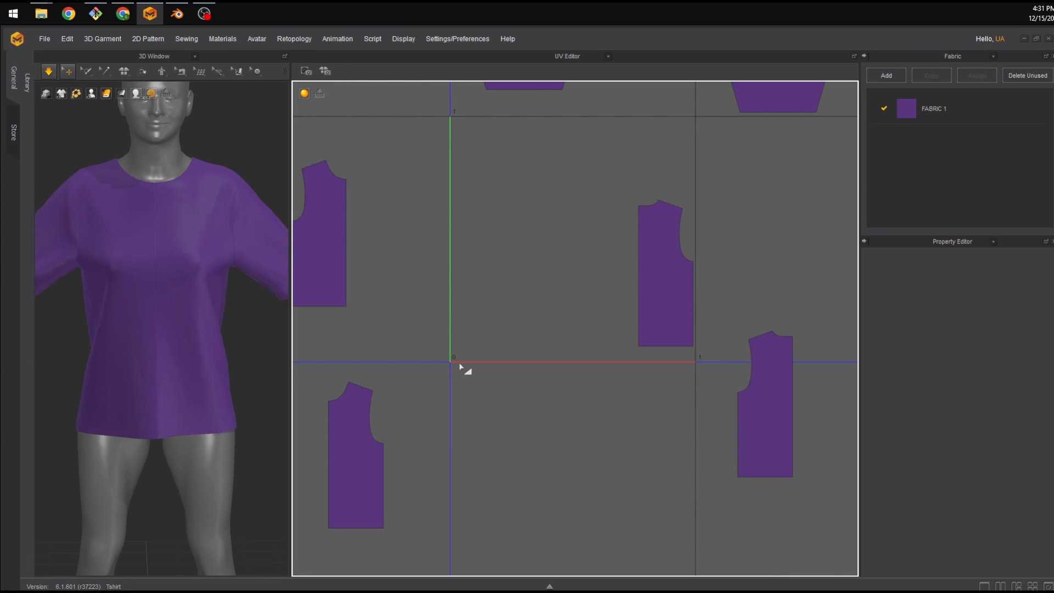
pyautogui.scroll(-2, 659, 369)
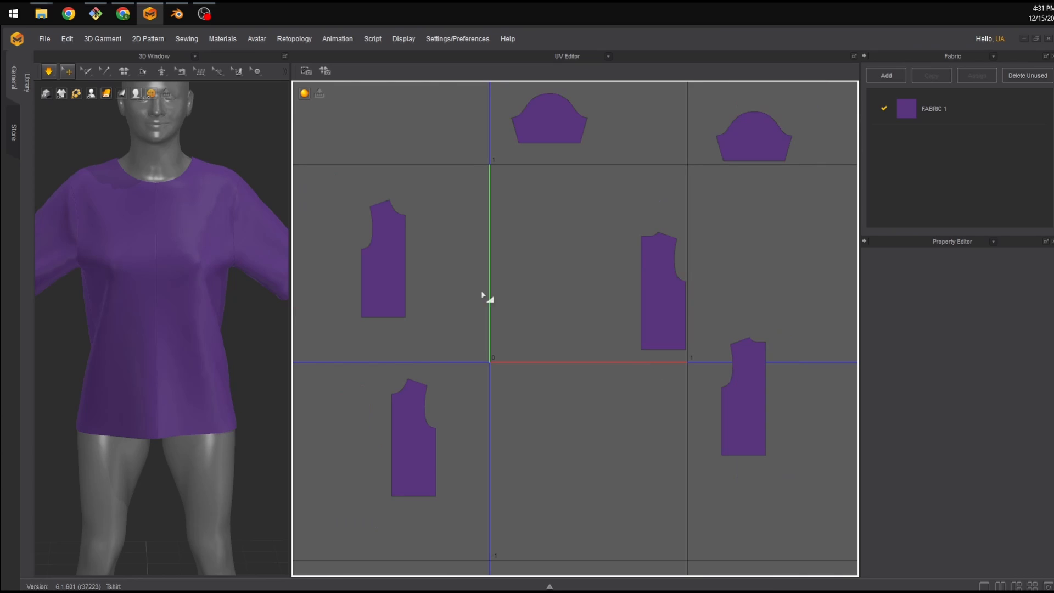
pyautogui.scroll(2, 485, 298)
pyautogui.scroll(-2, 527, 277)
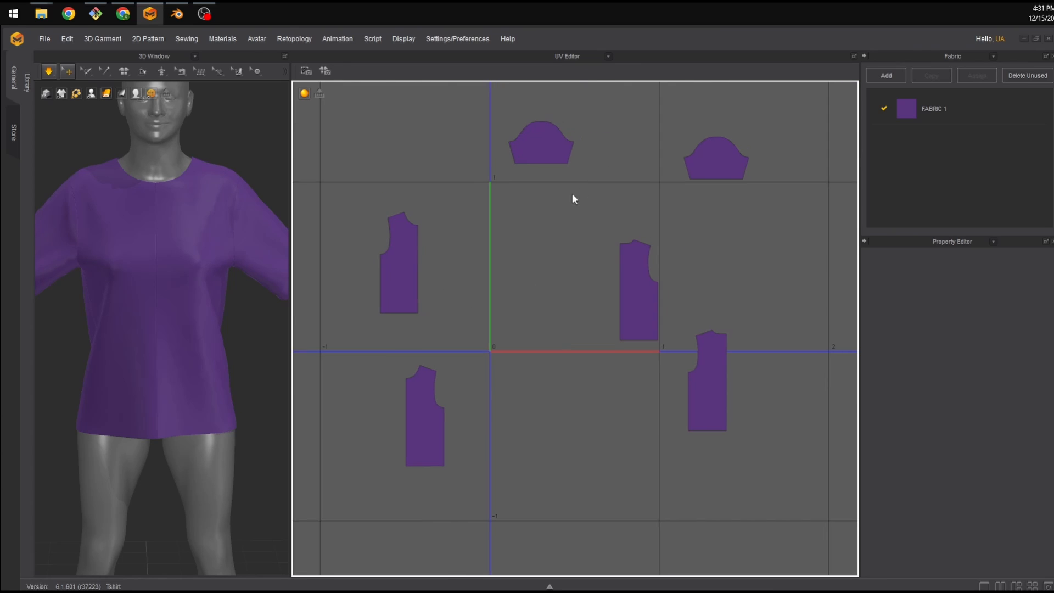
pyautogui.scroll(1, 554, 214)
pyautogui.moveTo(327, 284); pyautogui.dragTo(475, 330)
pyautogui.moveTo(346, 456); pyautogui.dragTo(504, 309)
pyautogui.moveTo(642, 329)
pyautogui.mouseDown()
pyautogui.moveTo(610, 336)
pyautogui.moveTo(649, 328)
pyautogui.mouseUp()
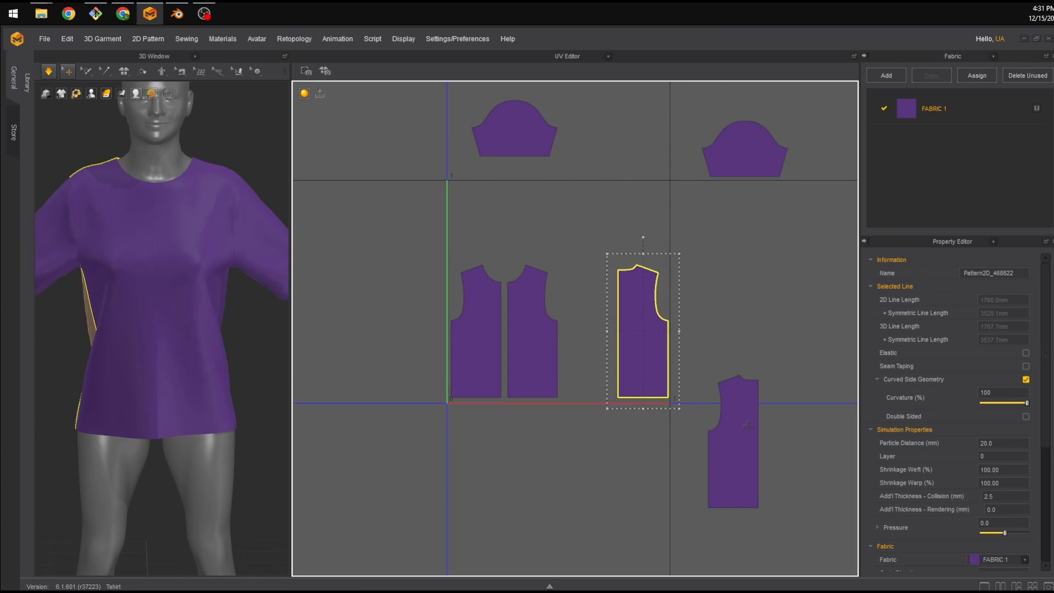
pyautogui.moveTo(743, 423); pyautogui.dragTo(599, 310)
pyautogui.moveTo(537, 138); pyautogui.dragTo(516, 225)
pyautogui.moveTo(746, 165); pyautogui.dragTo(593, 232)
# Try scaling all UV islands up together, then undo the scaling.
pyautogui.scroll(-1, 586, 234)
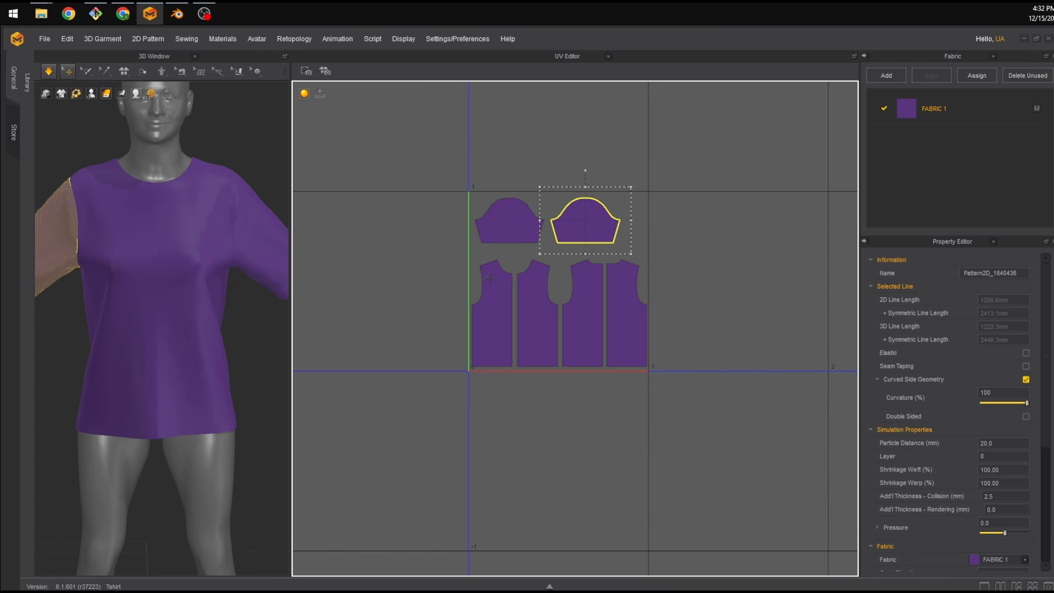
pyautogui.scroll(-6, 612, 291)
pyautogui.click(511, 324)
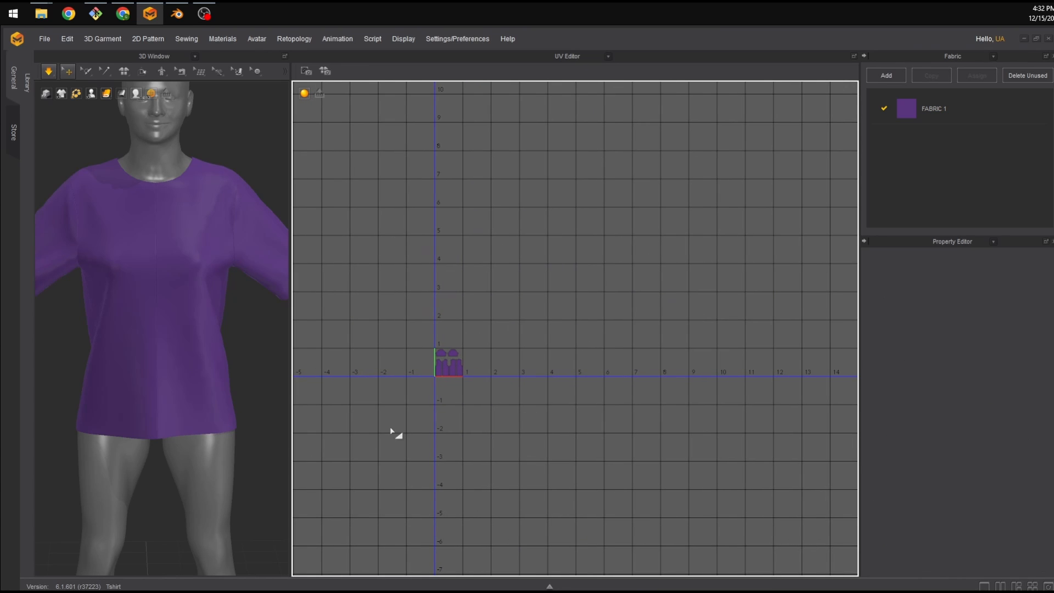
pyautogui.moveTo(441, 373); pyautogui.dragTo(442, 374)
pyautogui.moveTo(474, 337); pyautogui.dragTo(660, 172)
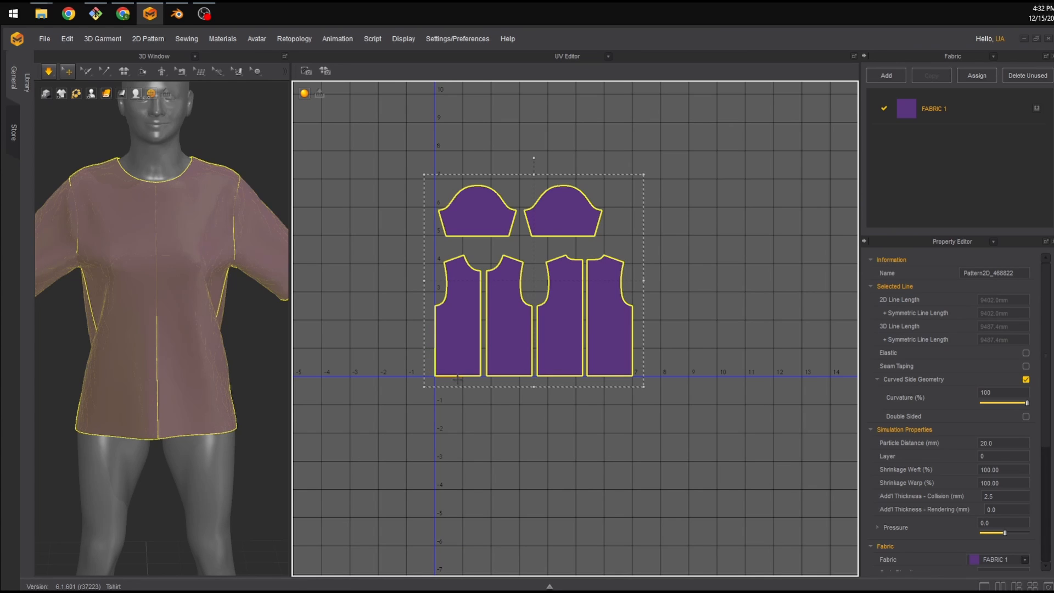
pyautogui.hotkey('ctrl', 'z')
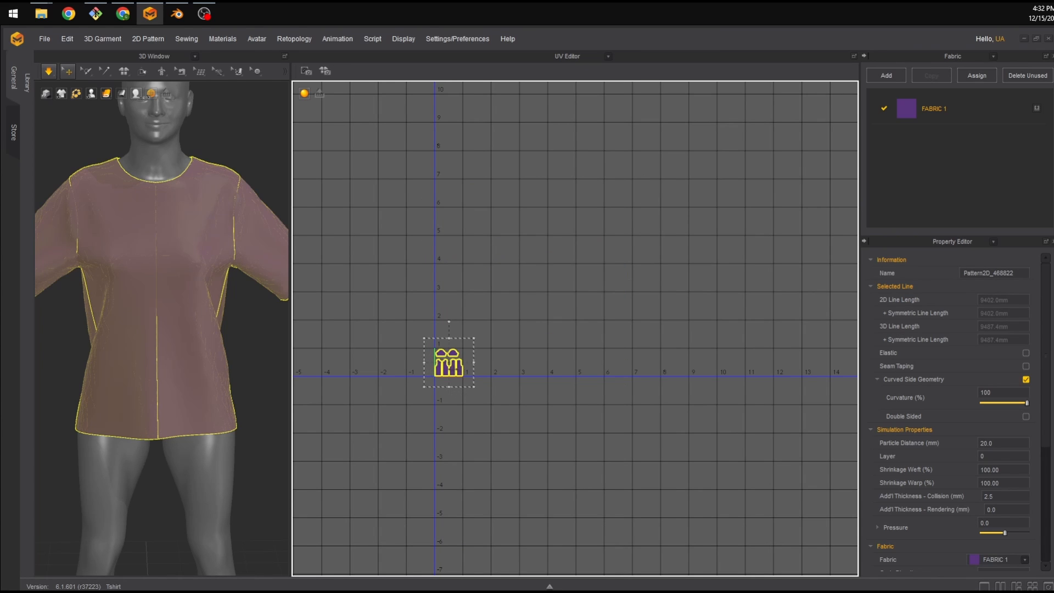
# Switch the pattern pane back to the 2D Pattern Window.
pyautogui.scroll(8, 439, 368)
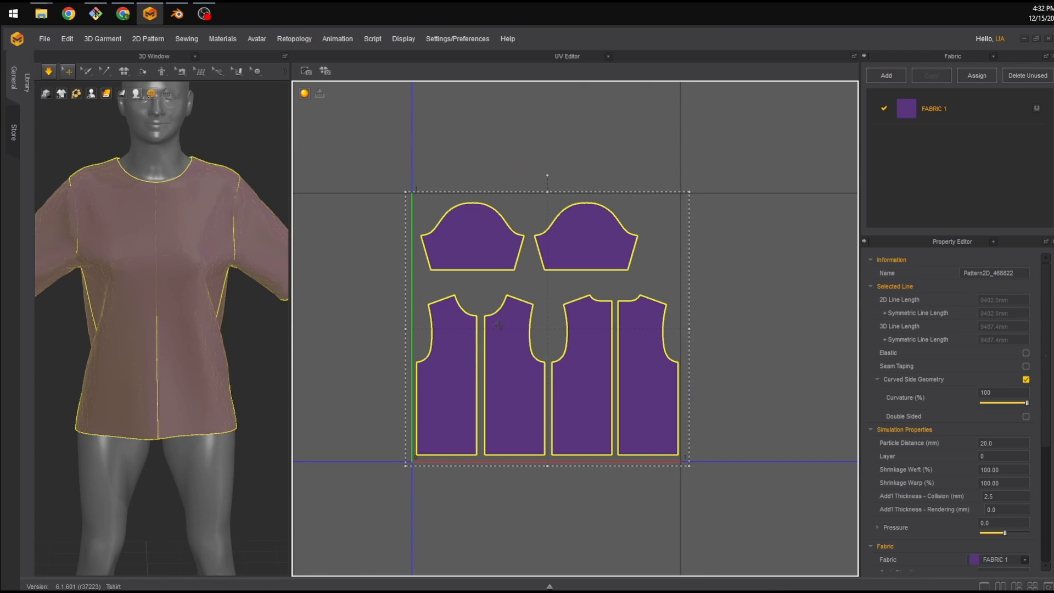
pyautogui.click(607, 56)
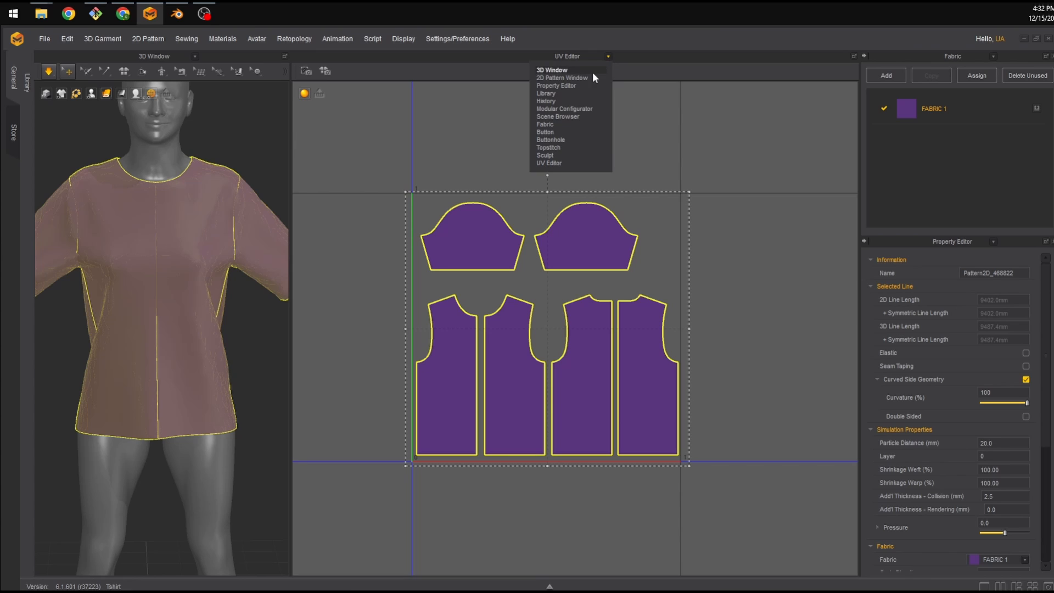
pyautogui.click(583, 73)
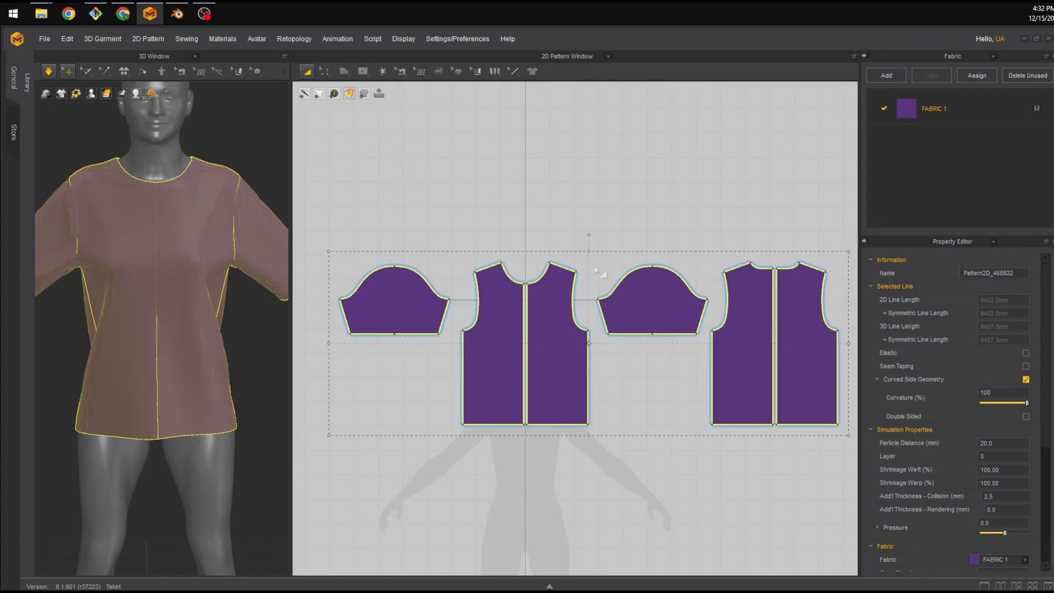
pyautogui.scroll(-6, 595, 269)
pyautogui.scroll(5, 595, 269)
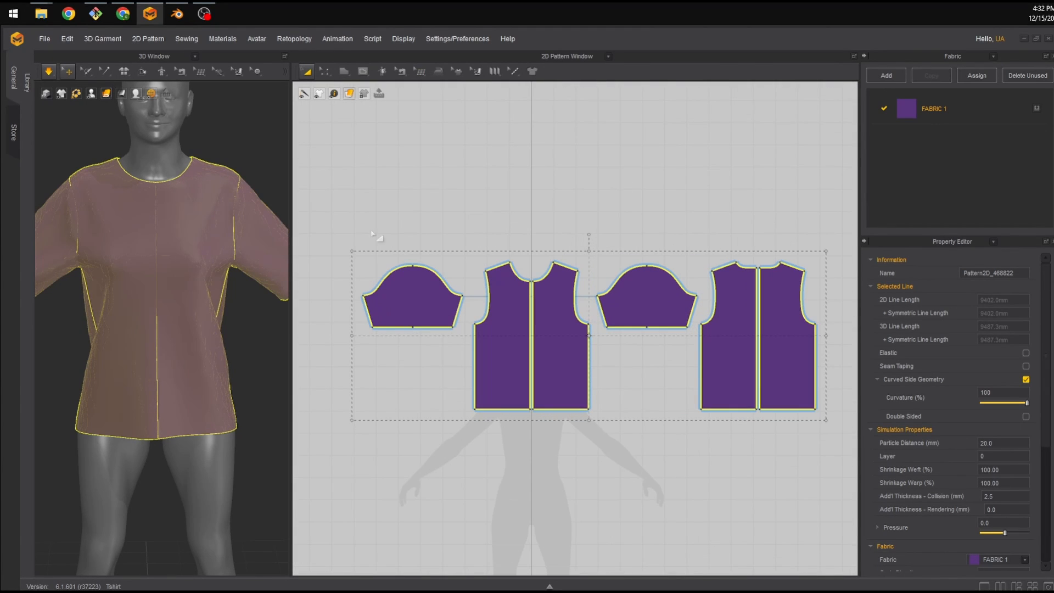
# Remesh all pattern pieces as duplicates from their quad retopology grids.
pyautogui.click(423, 74)
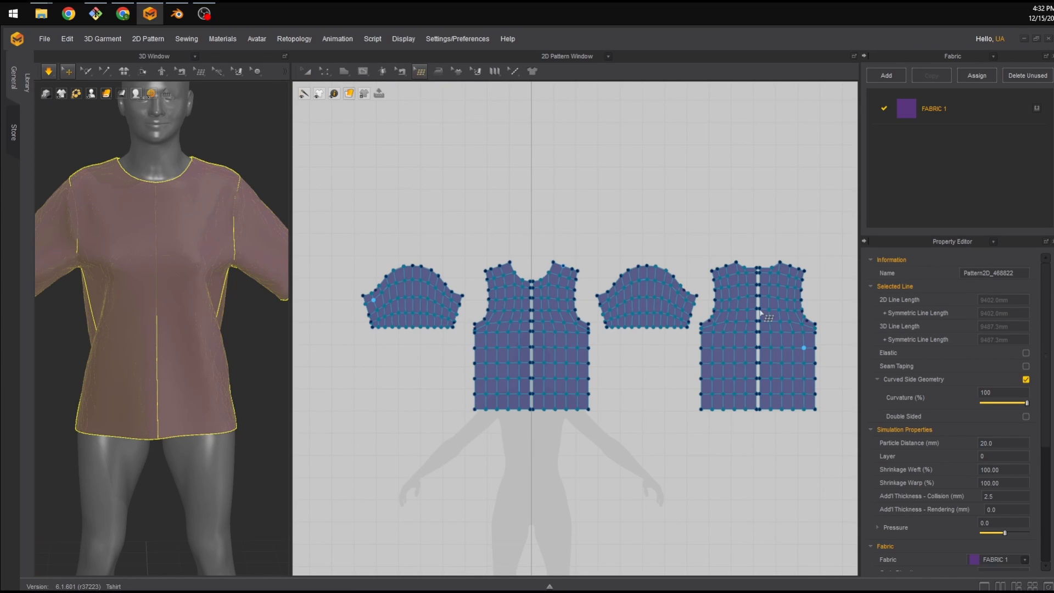
pyautogui.click(375, 200)
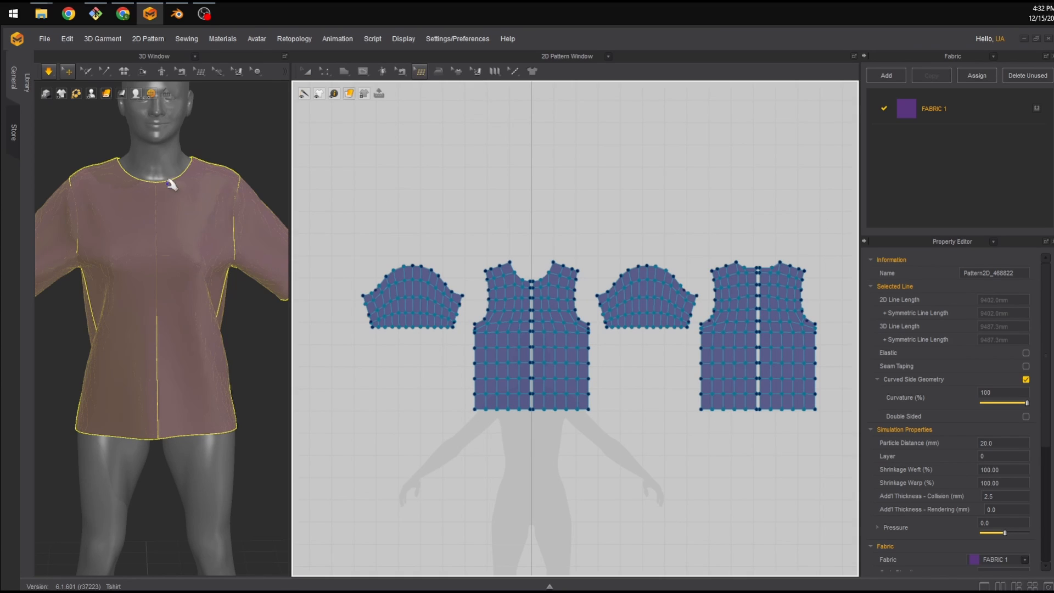
pyautogui.moveTo(168, 179); pyautogui.dragTo(219, 192, button='right')
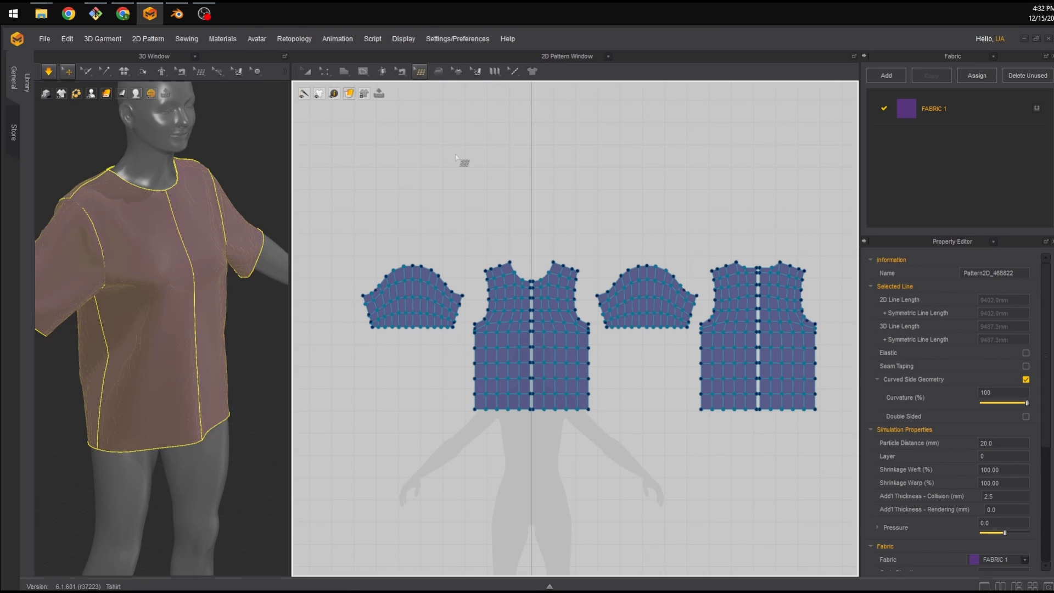
pyautogui.click(419, 74)
pyautogui.click(441, 107)
pyautogui.rightClick(500, 172)
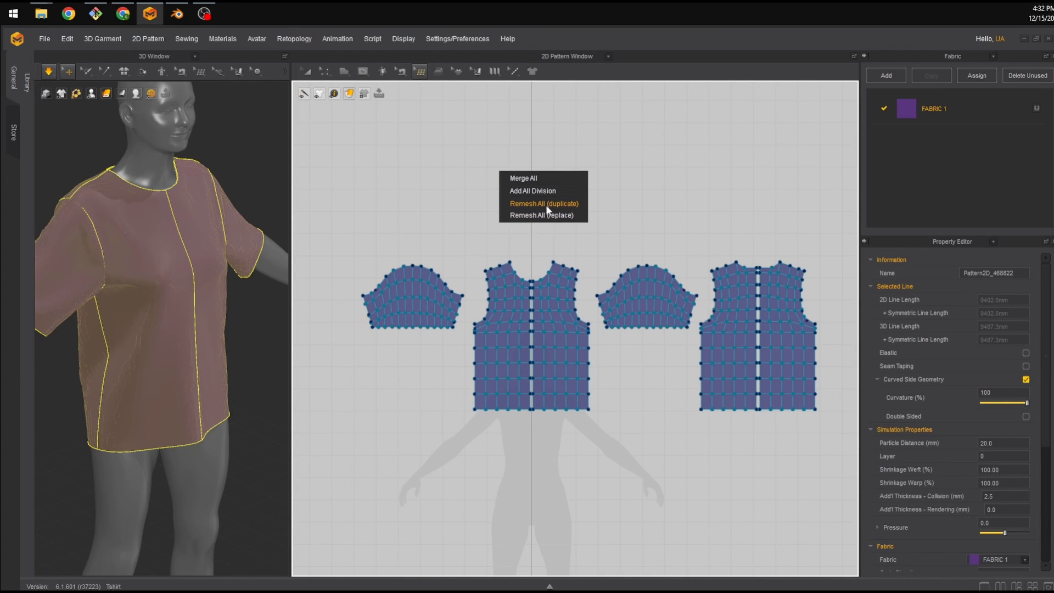
pyautogui.click(567, 203)
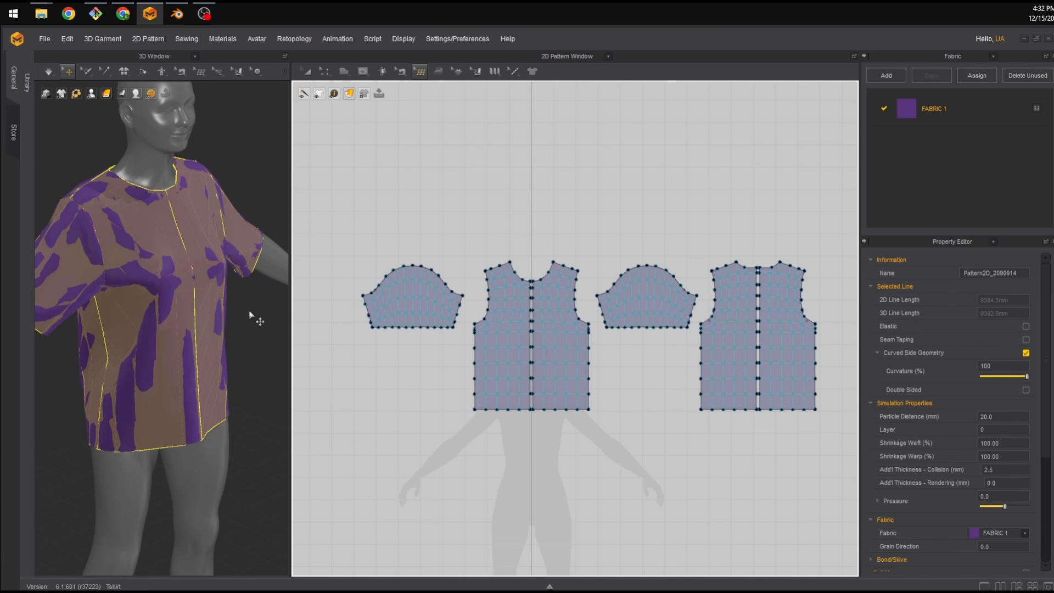
# Switch the 3D view's garment display to Mesh.
pyautogui.moveTo(250, 316); pyautogui.dragTo(228, 252, button='right')
pyautogui.moveTo(107, 94)
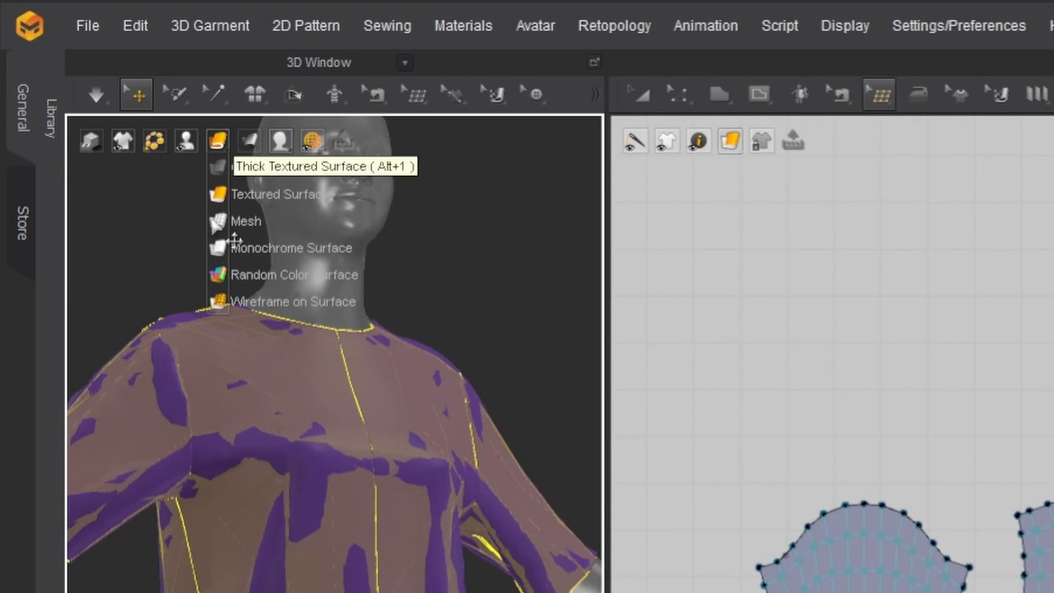
pyautogui.click(236, 221)
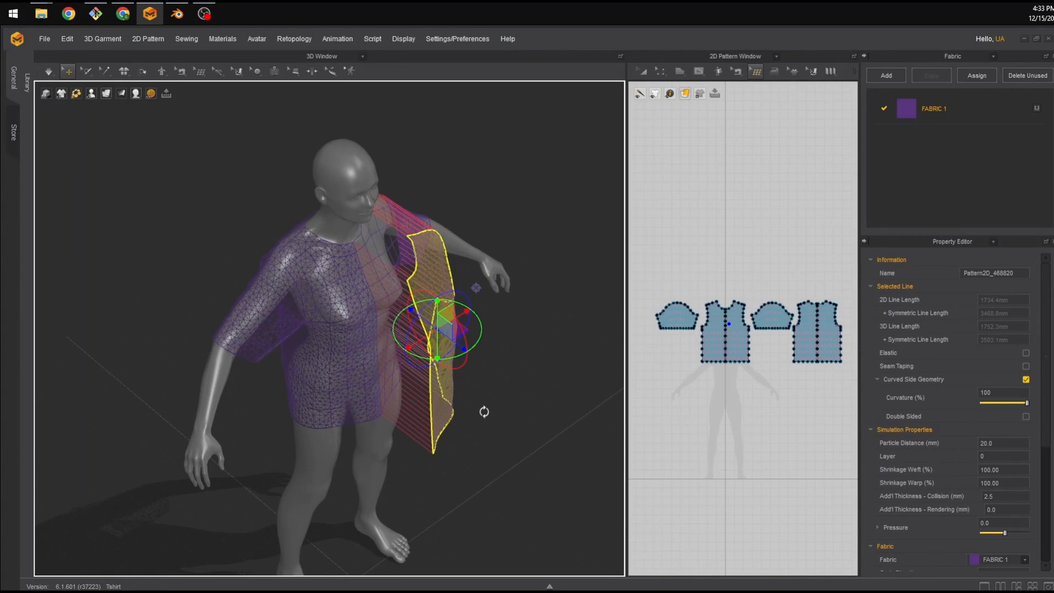
# Move the original pattern pieces away from the remeshed garment with the gizmo in the 3D view.
pyautogui.moveTo(453, 342); pyautogui.dragTo(531, 395)
pyautogui.click(353, 355)
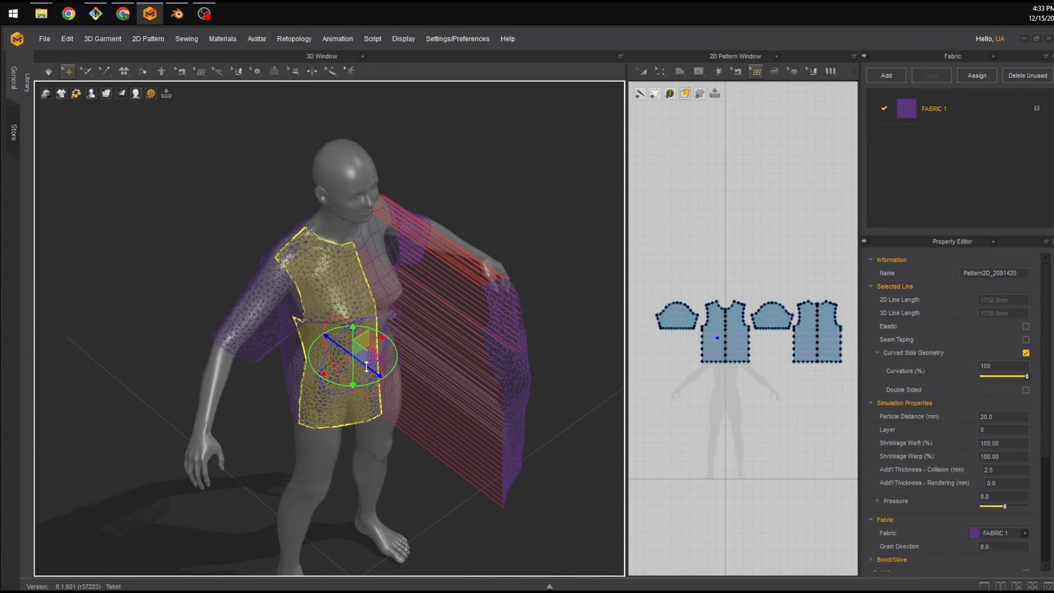
pyautogui.moveTo(366, 367); pyautogui.dragTo(511, 466)
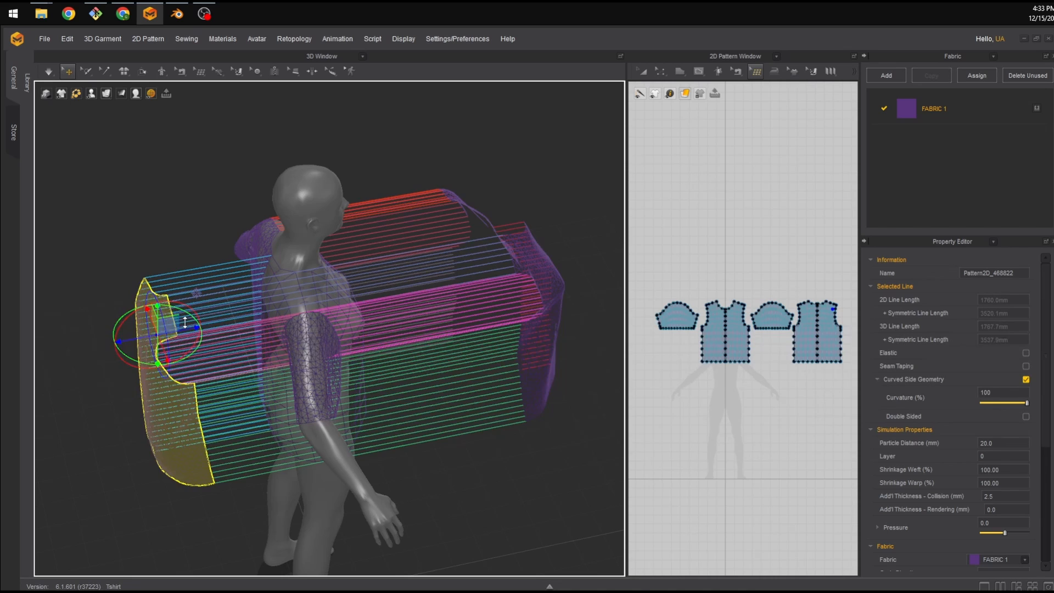
pyautogui.moveTo(183, 320); pyautogui.dragTo(406, 276, button='right')
pyautogui.click(281, 380)
pyautogui.moveTo(310, 381); pyautogui.dragTo(467, 376)
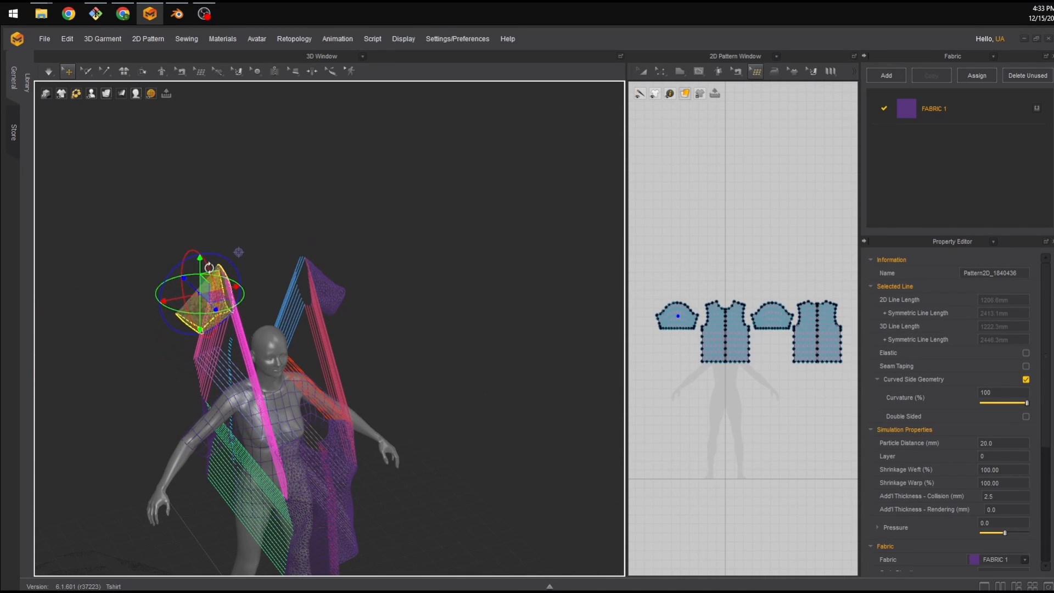
pyautogui.moveTo(209, 267); pyautogui.dragTo(291, 447, button='right')
pyautogui.scroll(2, 341, 406)
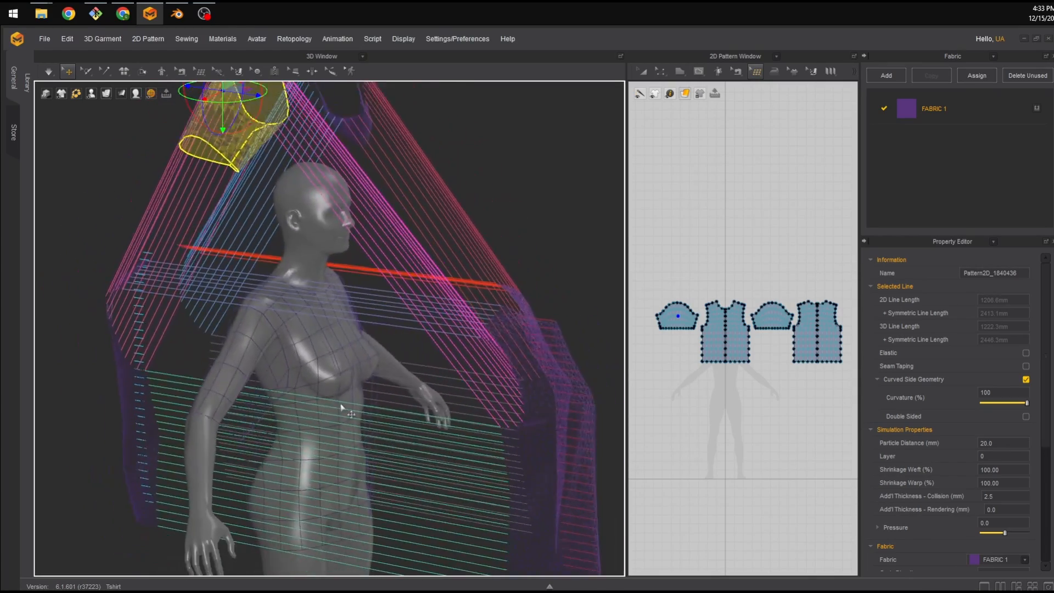
pyautogui.moveTo(341, 407); pyautogui.dragTo(258, 128, button='right')
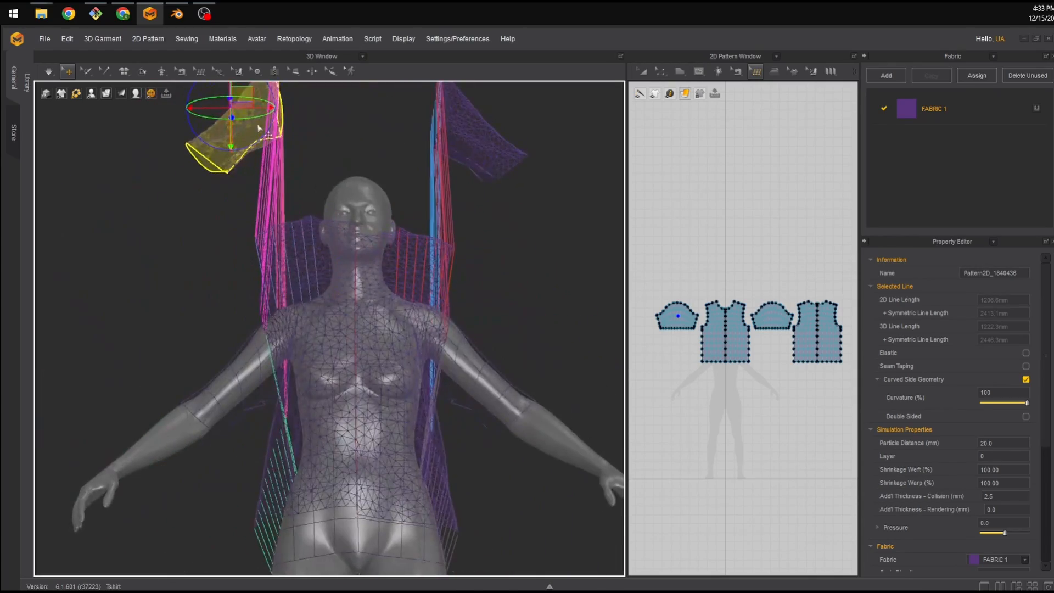
pyautogui.moveTo(193, 181); pyautogui.dragTo(329, 346, button='right')
# Select the remeshed quad pattern pieces on the avatar in the 3D view.
pyautogui.click(346, 353)
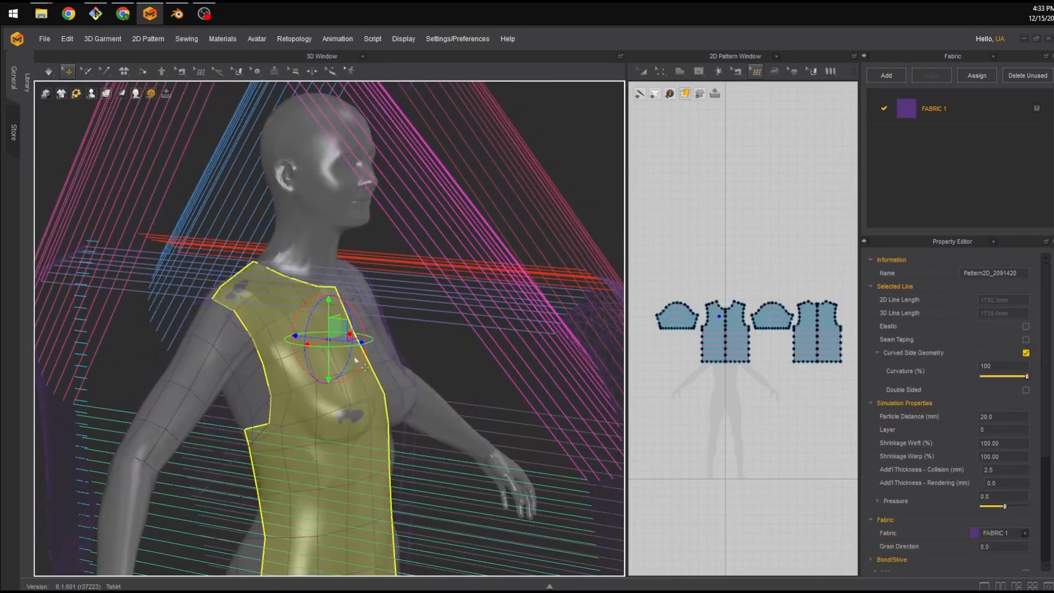
pyautogui.keyDown('shift'); pyautogui.click(236, 351); pyautogui.keyUp('shift')
pyautogui.moveTo(236, 352); pyautogui.dragTo(462, 387, button='right')
pyautogui.keyDown('shift'); pyautogui.click(416, 380); pyautogui.keyUp('shift')
pyautogui.moveTo(518, 362); pyautogui.dragTo(344, 351, button='right')
pyautogui.keyDown('shift'); pyautogui.click(422, 422); pyautogui.keyUp('shift')
# Export the garment as an FBX file, choosing the save location and confirming.
pyautogui.click(45, 39)
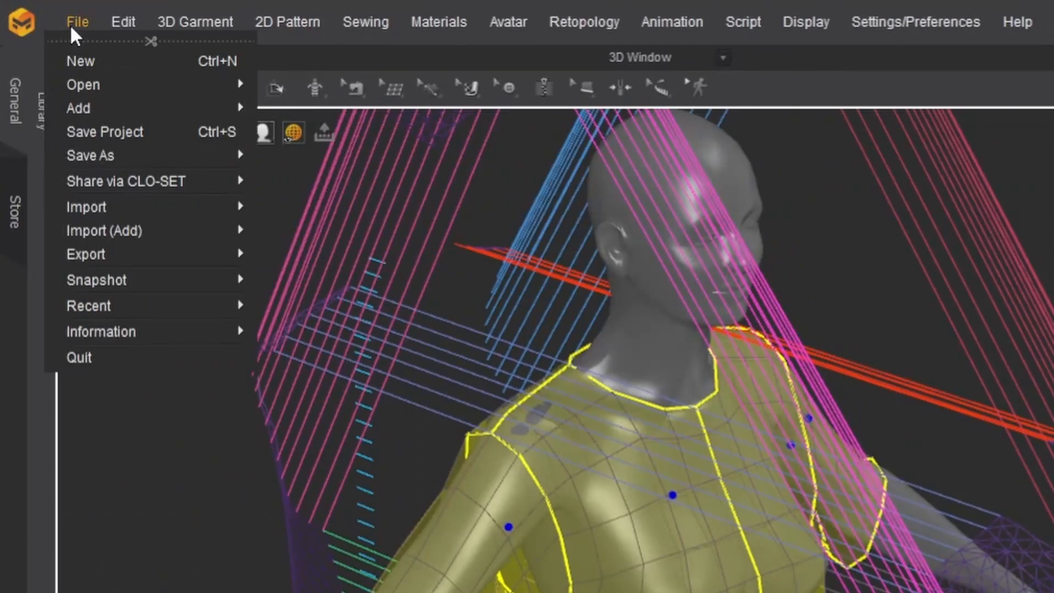
pyautogui.moveTo(58, 141)
pyautogui.moveTo(147, 254)
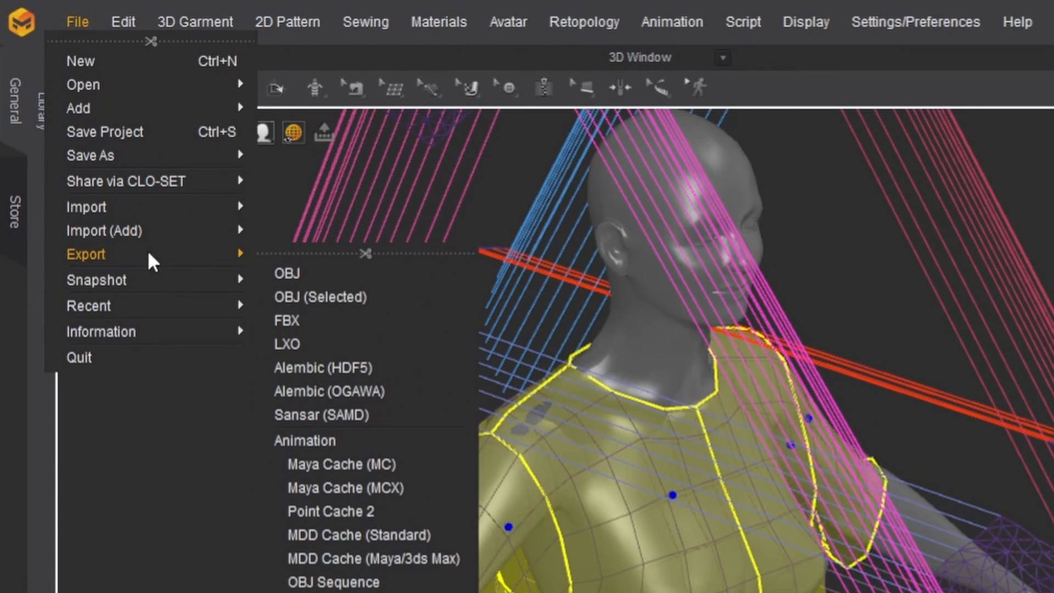
pyautogui.click(313, 322)
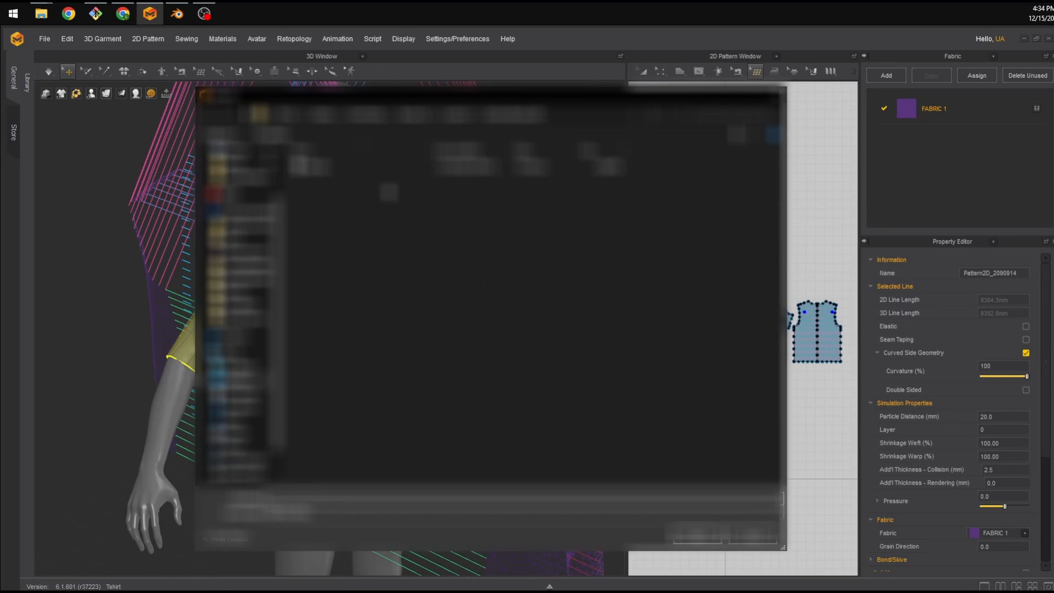
pyautogui.click(336, 167)
pyautogui.click(693, 538)
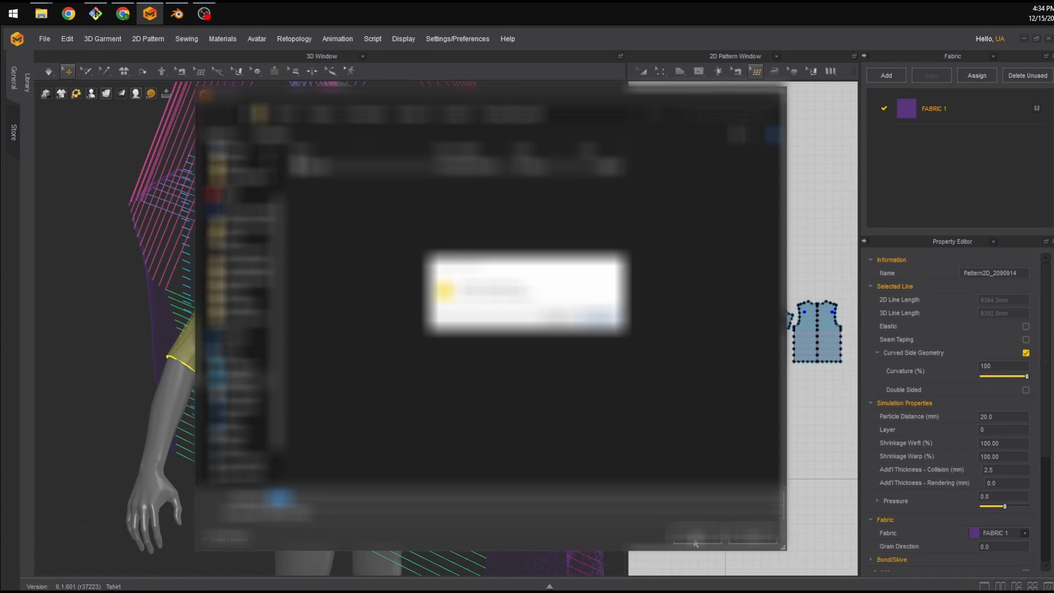
pyautogui.click(560, 317)
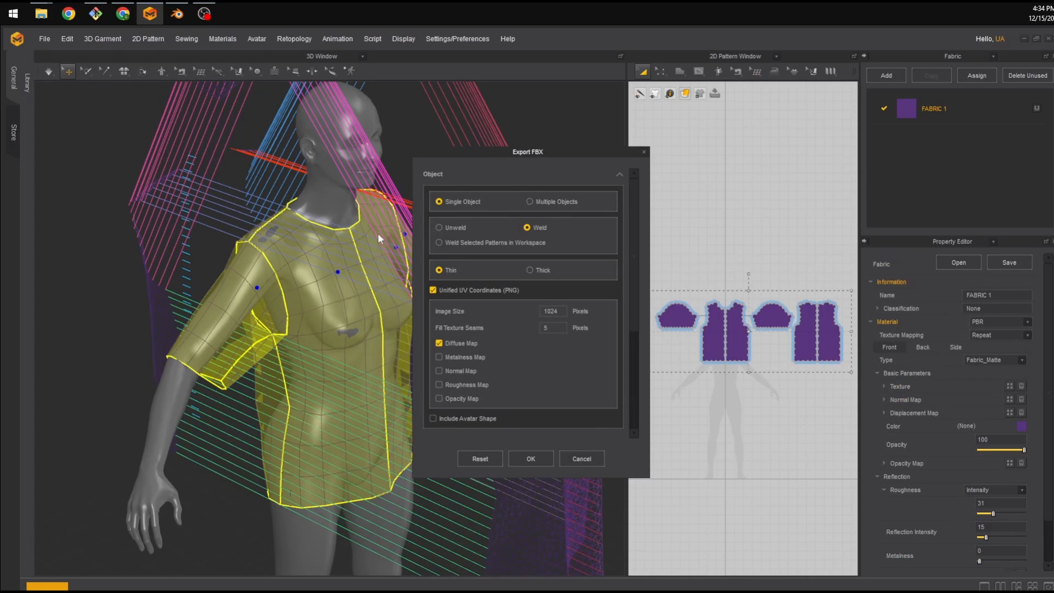
# Examine the Unified UV Coordinates layout preview in the Export FBX dialog.
pyautogui.moveTo(521, 160); pyautogui.dragTo(445, 136)
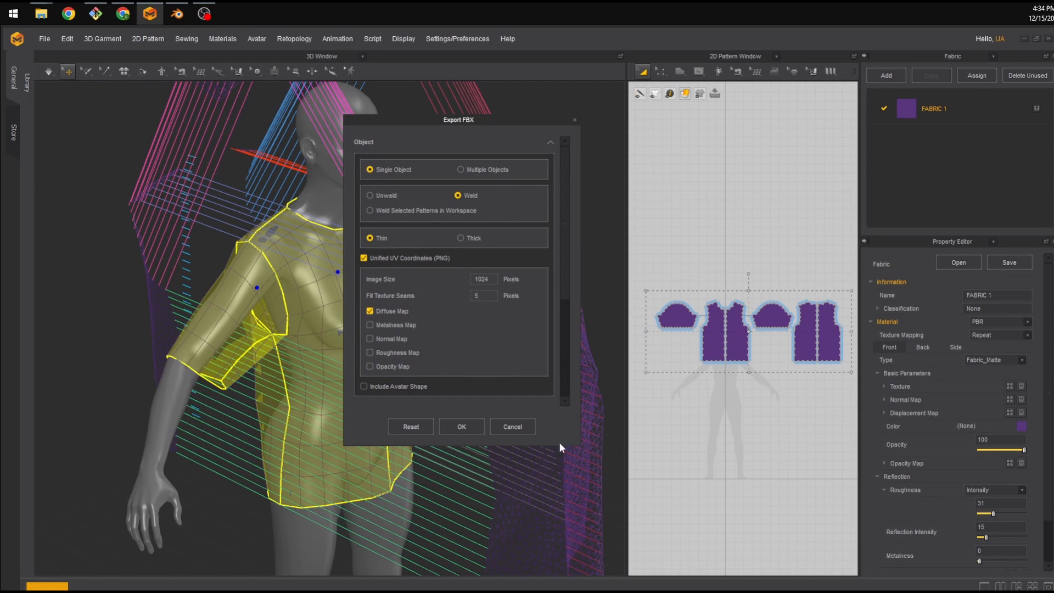
pyautogui.moveTo(577, 445); pyautogui.dragTo(624, 524)
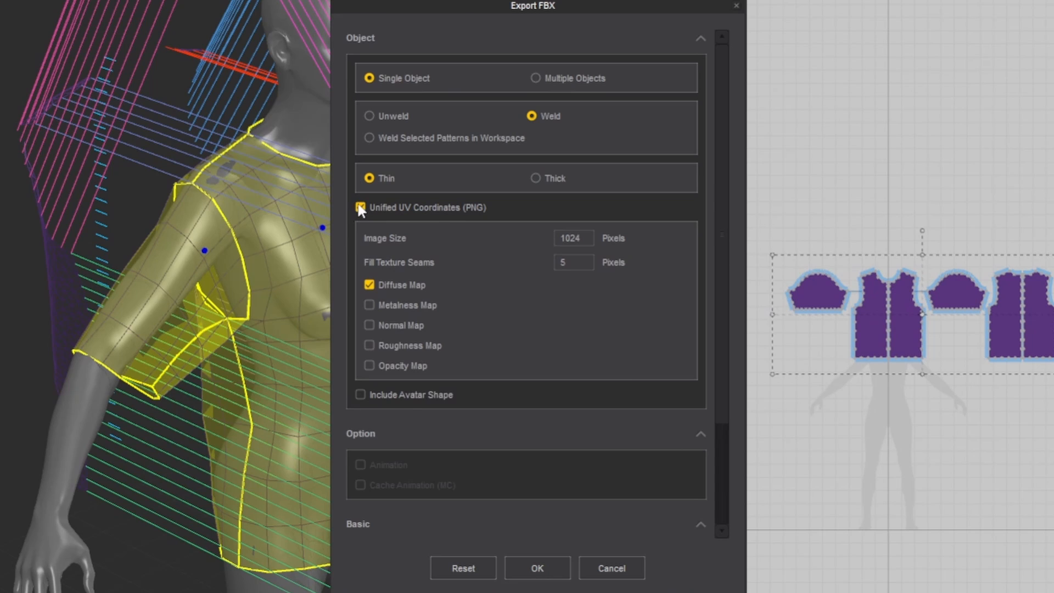
pyautogui.click(363, 257)
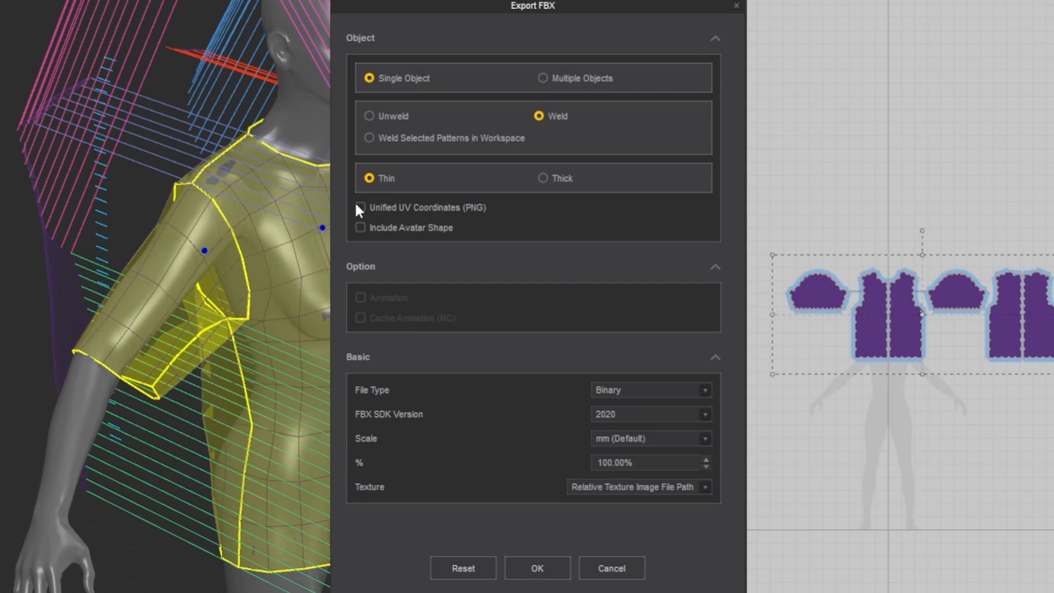
pyautogui.click(363, 257)
pyautogui.scroll(-5, 488, 244)
pyautogui.scroll(2, 536, 284)
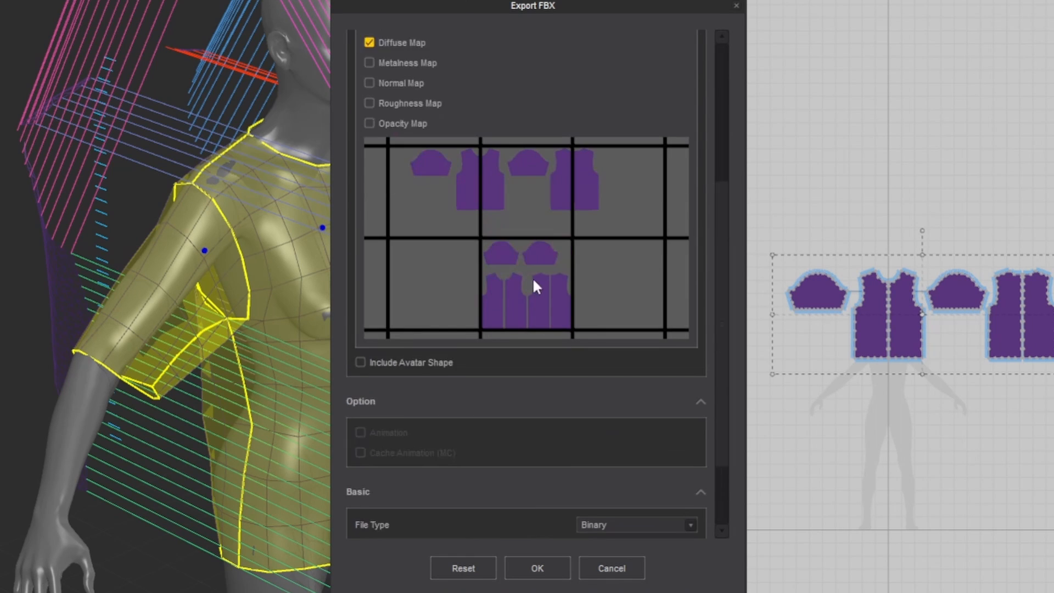
pyautogui.scroll(-2, 485, 415)
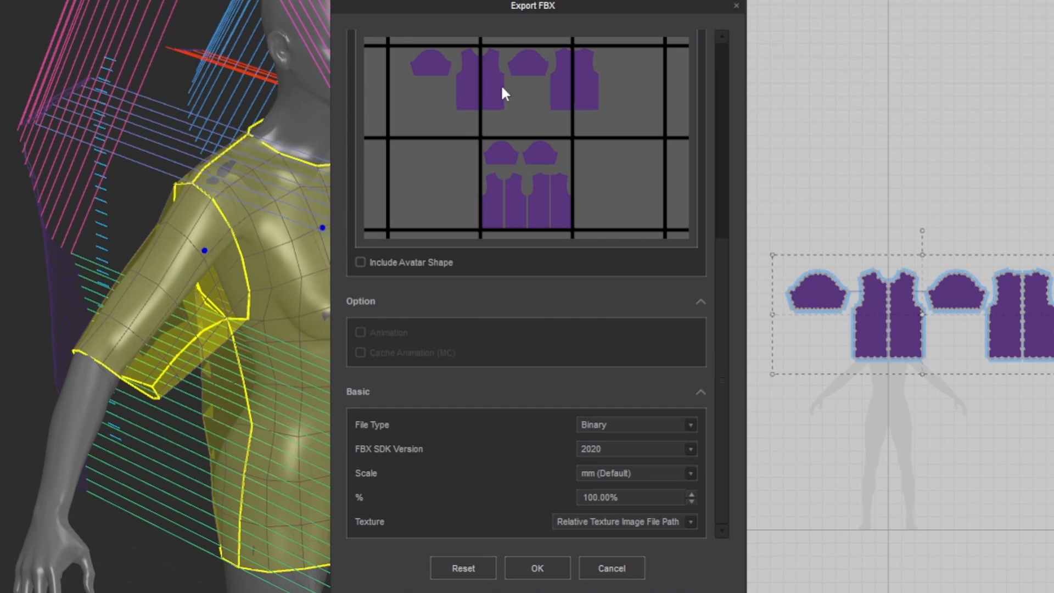
# Close the Export FBX dialog and switch the 2D Pattern Window view to the UV Editor.
pyautogui.click(736, 5)
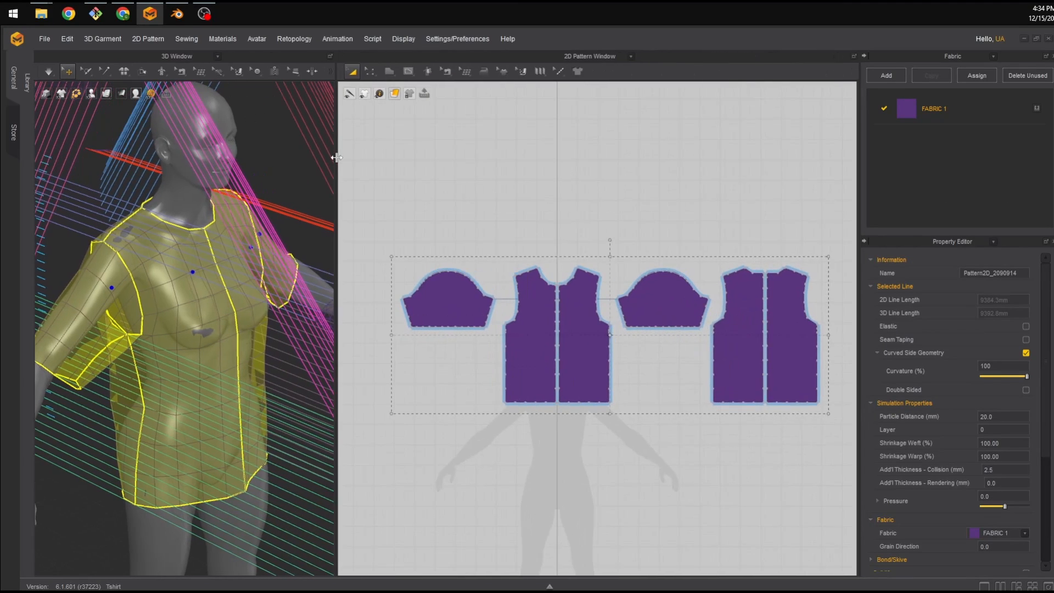
pyautogui.click(631, 56)
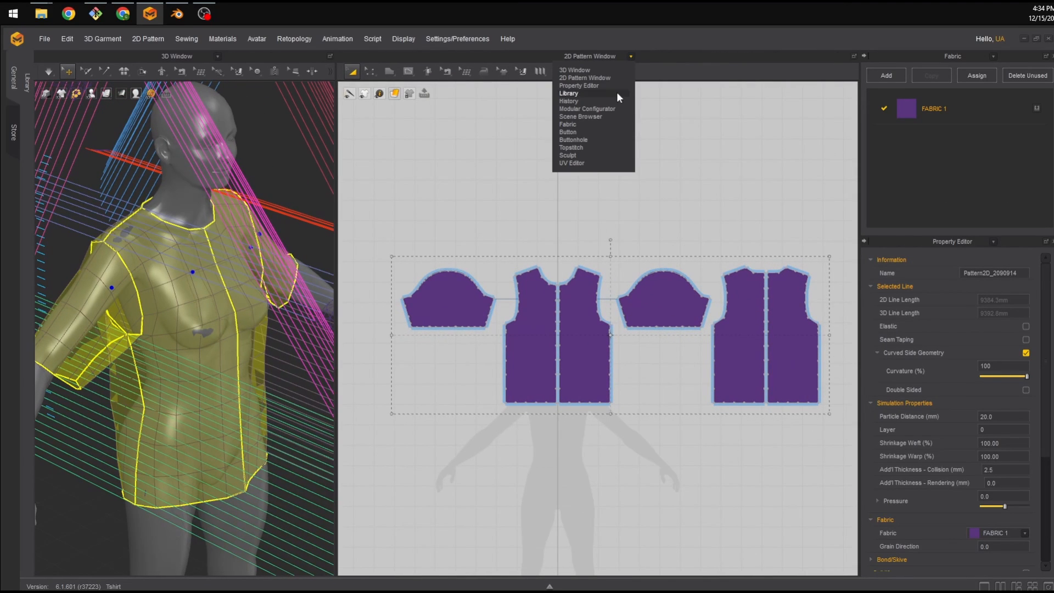
pyautogui.click(587, 160)
pyautogui.scroll(-5, 607, 211)
pyautogui.scroll(1, 673, 266)
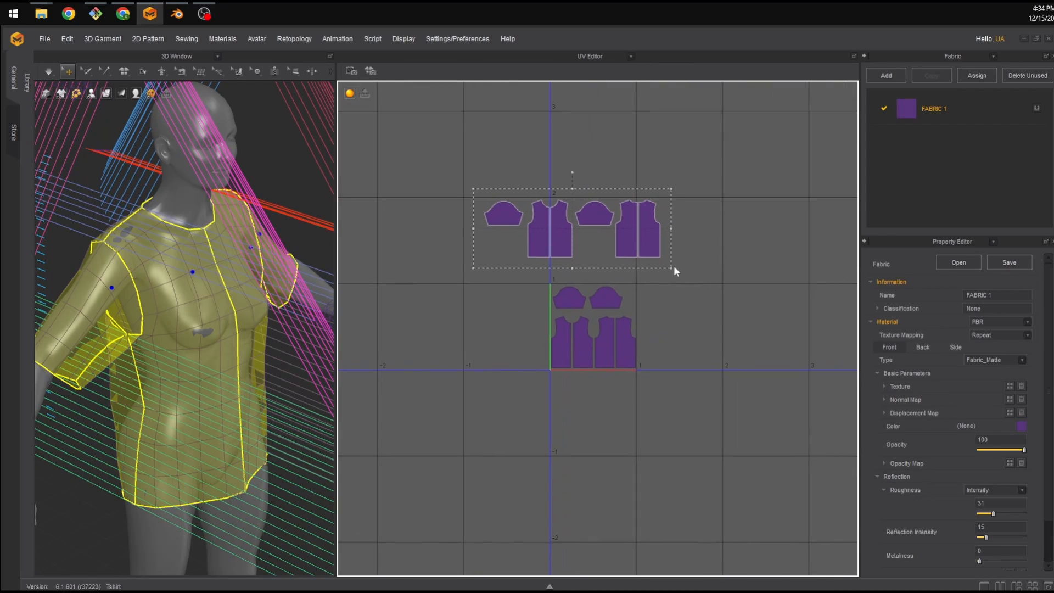
# Examine the upper and lower rows of pattern islands in the UV layout.
pyautogui.scroll(-2, 667, 301)
pyautogui.scroll(5, 637, 277)
pyautogui.click(637, 275)
pyautogui.moveTo(559, 236); pyautogui.dragTo(677, 285, button='middle')
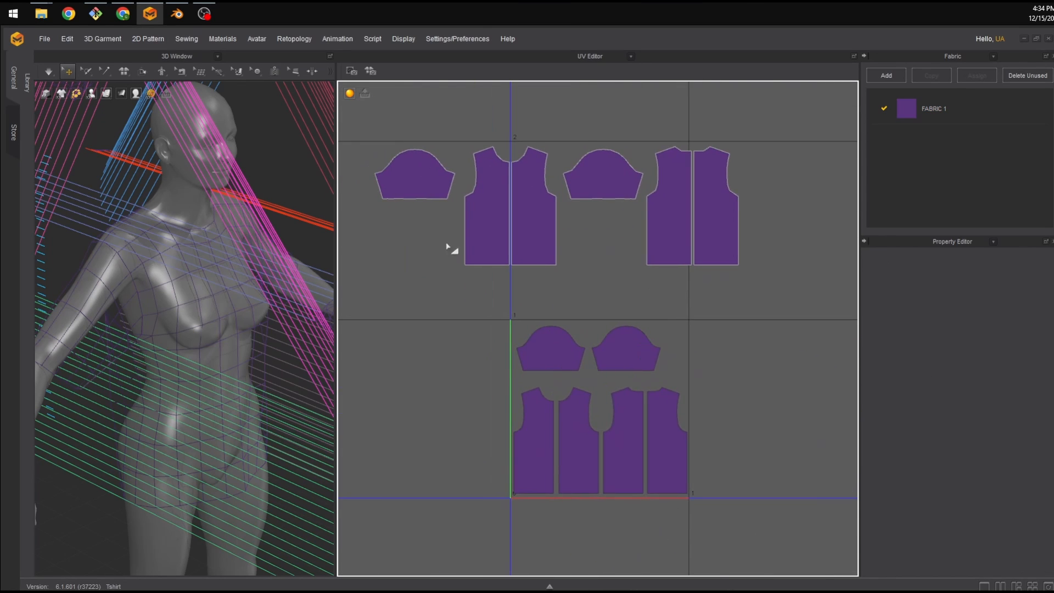
pyautogui.scroll(-3, 428, 239)
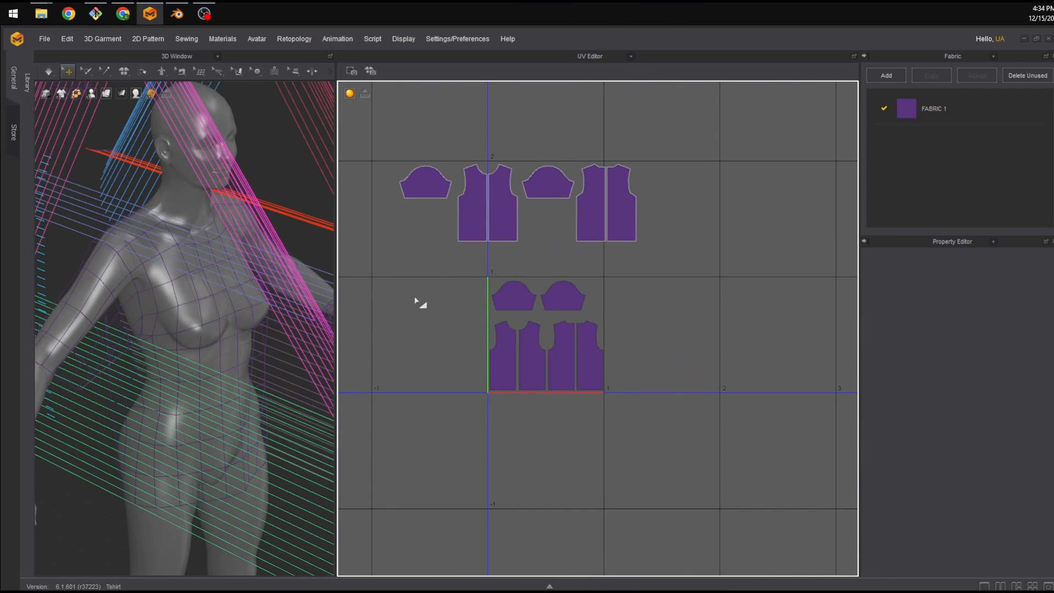
pyautogui.scroll(-2, 446, 304)
pyautogui.scroll(3, 446, 305)
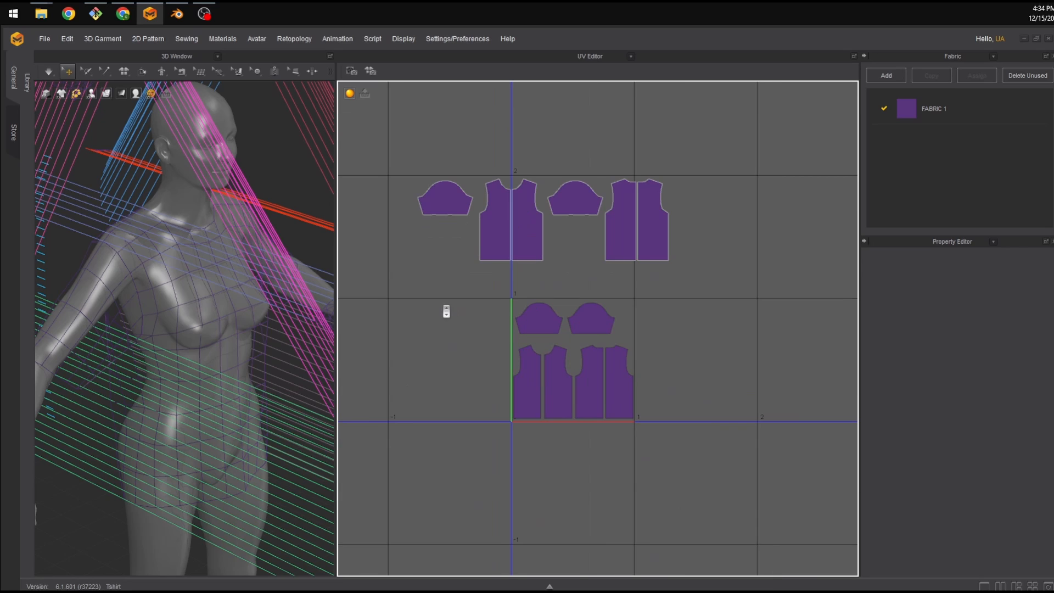
# Try moving the upper row of pattern islands, then undo the move.
pyautogui.click(651, 199)
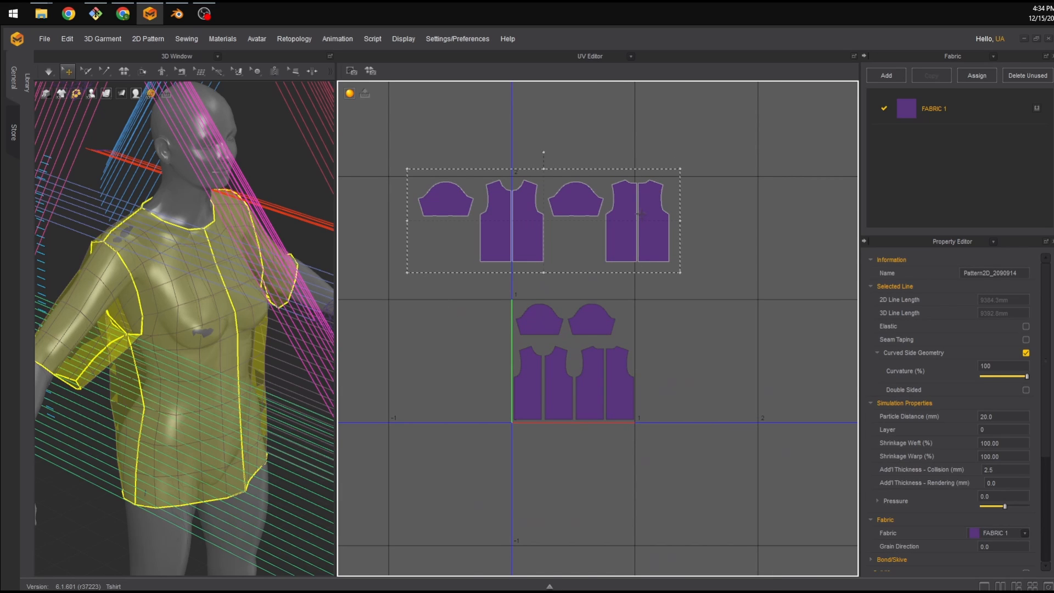
pyautogui.moveTo(639, 214); pyautogui.dragTo(624, 237)
pyautogui.scroll(-2, 565, 293)
pyautogui.scroll(5, 523, 325)
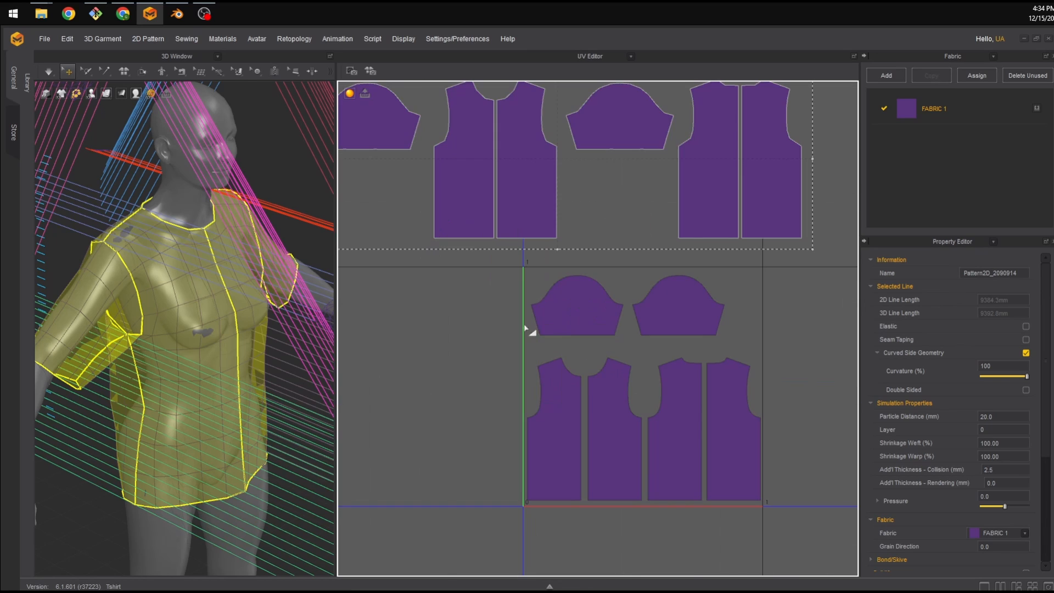
pyautogui.scroll(-3, 592, 344)
pyautogui.hotkey('ctrl', 'z')
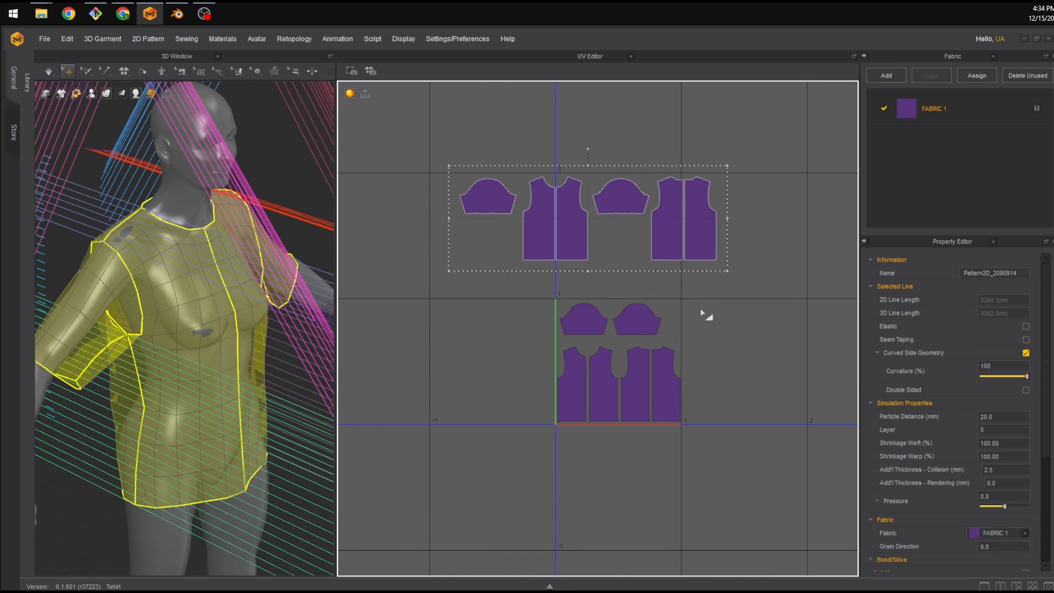
# Try shifting the lower body islands out of the 0–1 UV tile and back into place.
pyautogui.moveTo(711, 323); pyautogui.dragTo(547, 436)
pyautogui.moveTo(696, 316); pyautogui.dragTo(500, 436)
pyautogui.scroll(-2, 638, 333)
pyautogui.scroll(3, 650, 347)
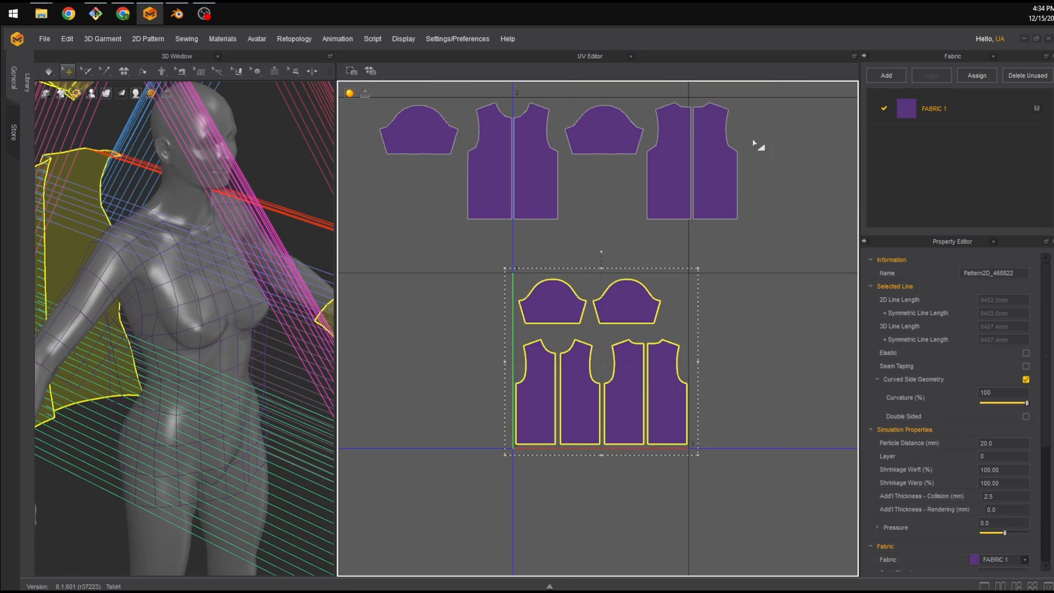
pyautogui.click(757, 145)
pyautogui.moveTo(710, 332); pyautogui.dragTo(540, 429)
pyautogui.moveTo(565, 372); pyautogui.dragTo(345, 400)
pyautogui.moveTo(421, 418); pyautogui.dragTo(603, 384)
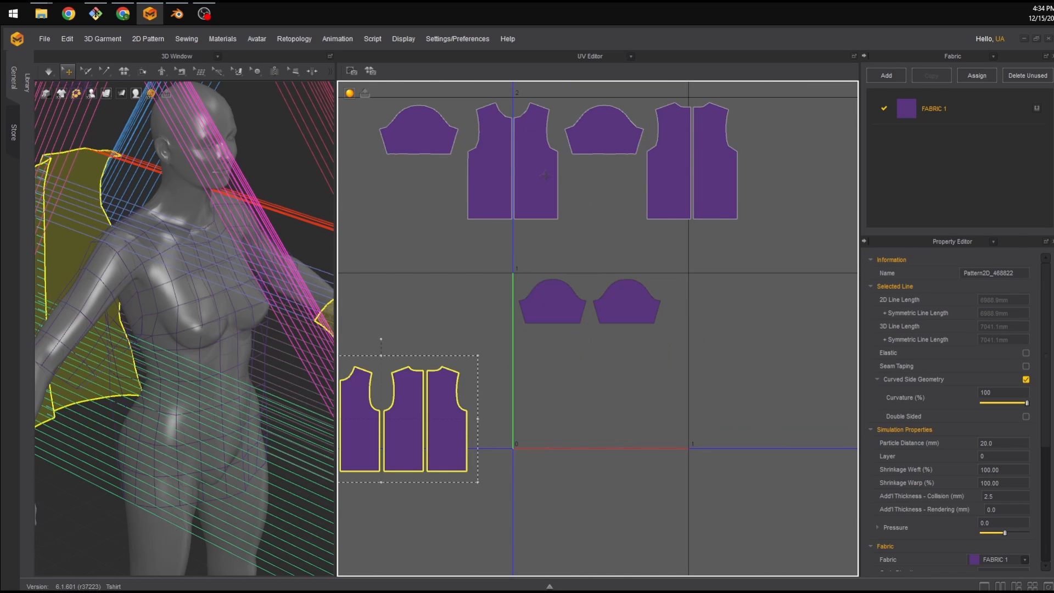
# Move the upper front body island onto the matching lower-left body island in the 0–1 tile.
pyautogui.click(643, 174)
pyautogui.click(462, 223)
pyautogui.click(532, 181)
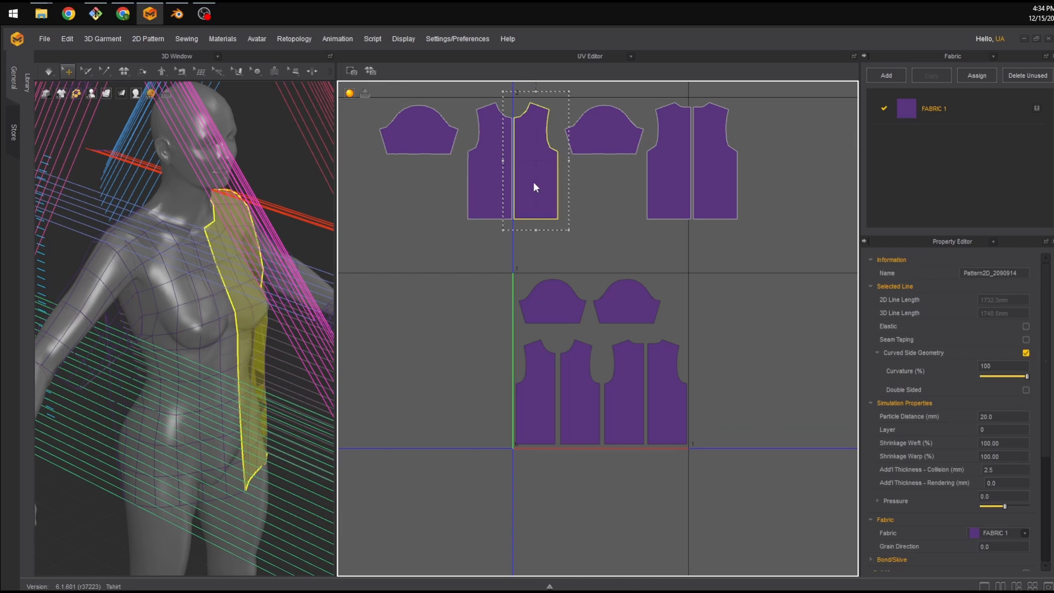
pyautogui.keyDown('shift'); pyautogui.click(484, 174); pyautogui.keyUp('shift')
pyautogui.moveTo(484, 174); pyautogui.dragTo(531, 396)
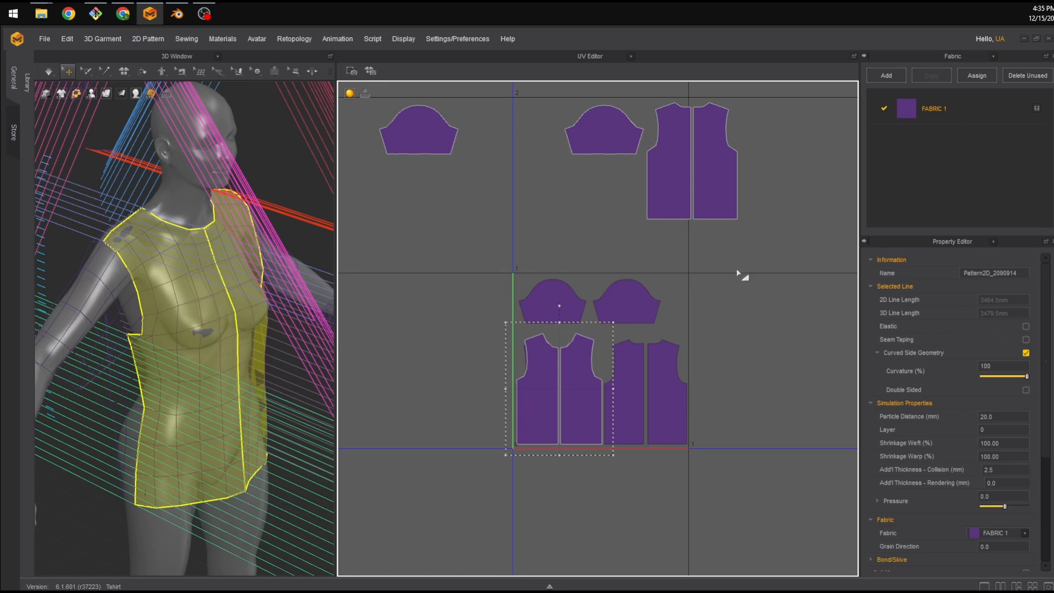
# Move the upper back body island onto the matching lower-right body island.
pyautogui.click(724, 159)
pyautogui.moveTo(749, 88); pyautogui.dragTo(740, 102)
pyautogui.moveTo(698, 144); pyautogui.dragTo(656, 369)
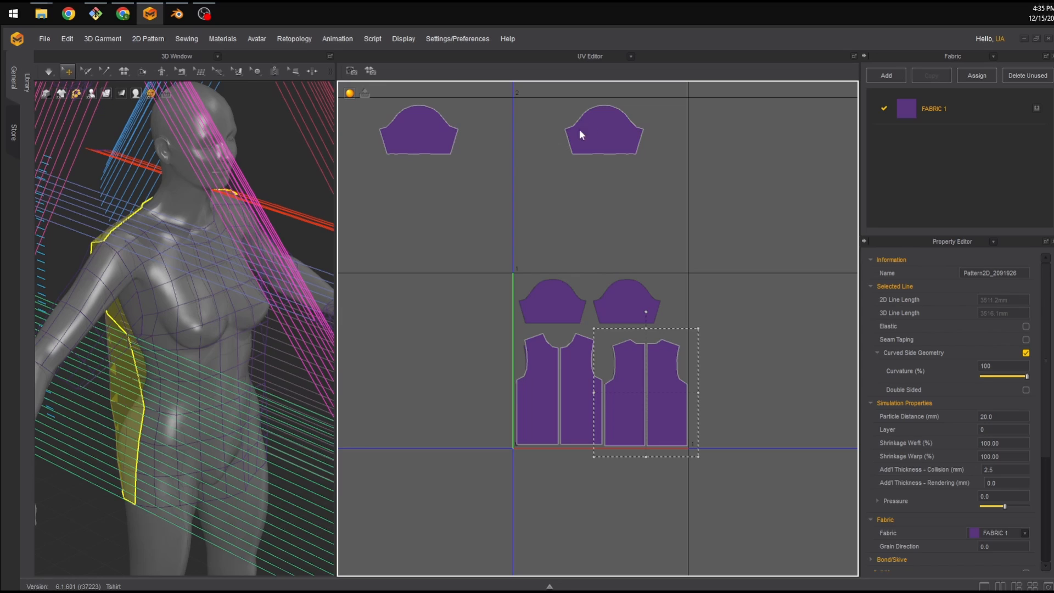
# Move both upper sleeve islands onto the matching lower sleeve islands, then deselect everything.
pyautogui.click(579, 130)
pyautogui.keyDown('shift'); pyautogui.click(430, 130); pyautogui.keyUp('shift')
pyautogui.moveTo(652, 92); pyautogui.dragTo(591, 105)
pyautogui.moveTo(553, 137); pyautogui.dragTo(680, 309)
pyautogui.moveTo(695, 301); pyautogui.dragTo(695, 300)
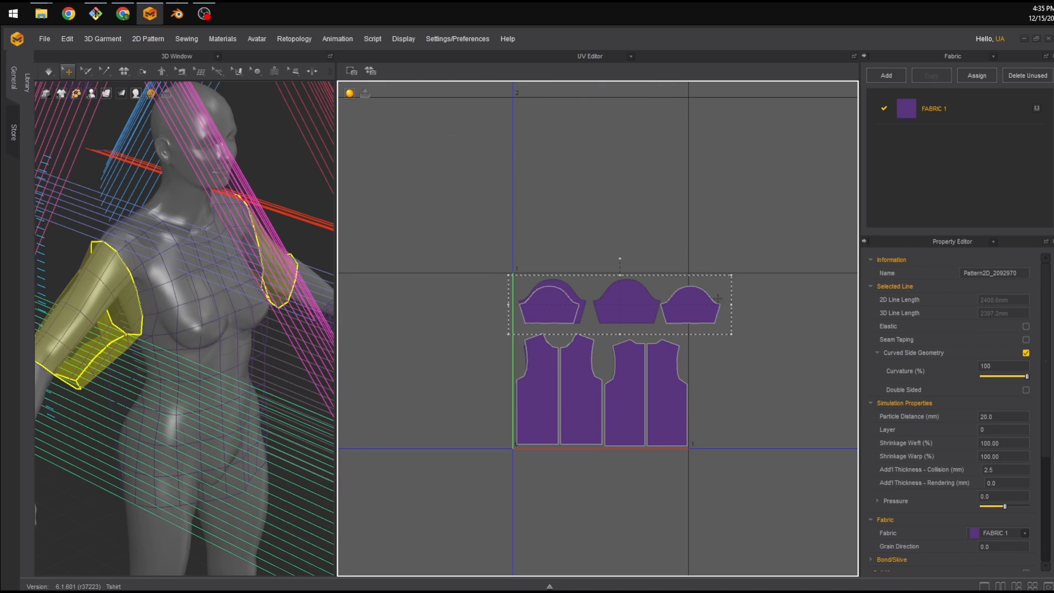
pyautogui.moveTo(752, 267); pyautogui.dragTo(756, 267)
pyautogui.click(783, 311)
pyautogui.moveTo(716, 304); pyautogui.dragTo(635, 304)
pyautogui.scroll(-5, 395, 349)
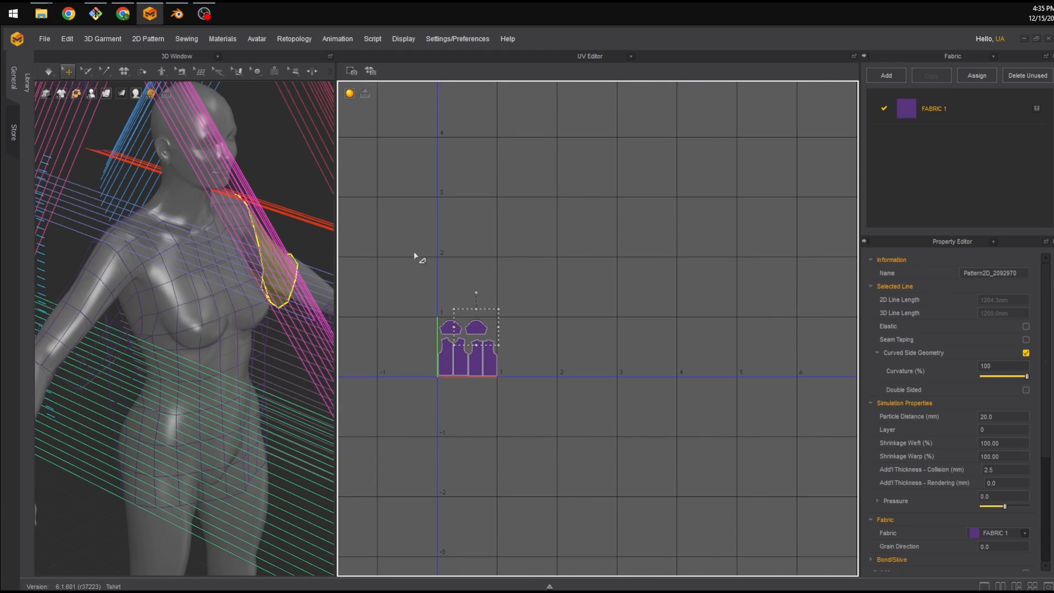
pyautogui.click(498, 289)
pyautogui.scroll(5, 552, 352)
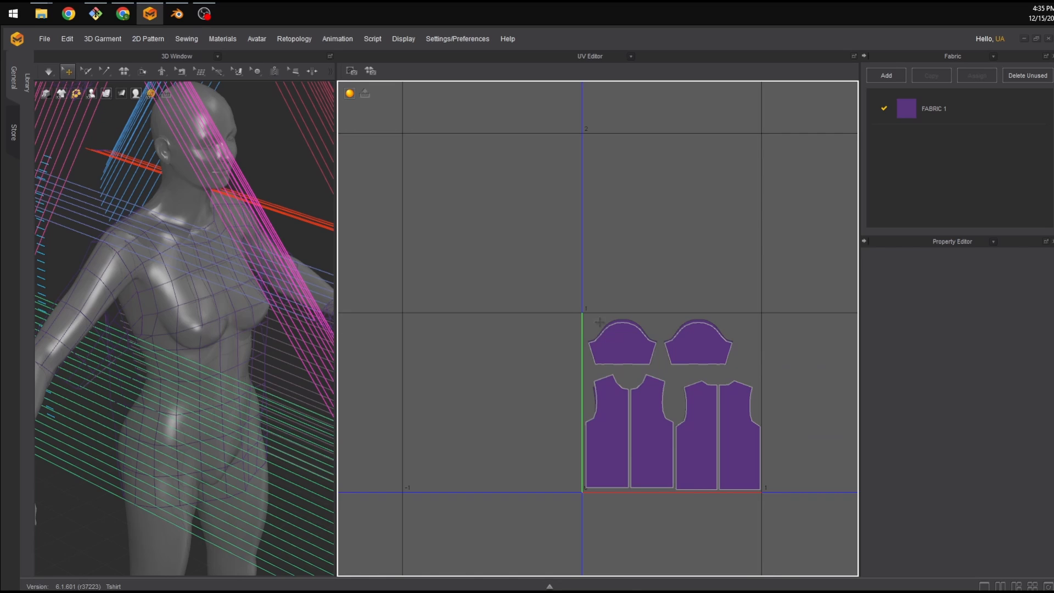
pyautogui.scroll(-2, 494, 230)
pyautogui.moveTo(542, 250); pyautogui.dragTo(519, 235, button='middle')
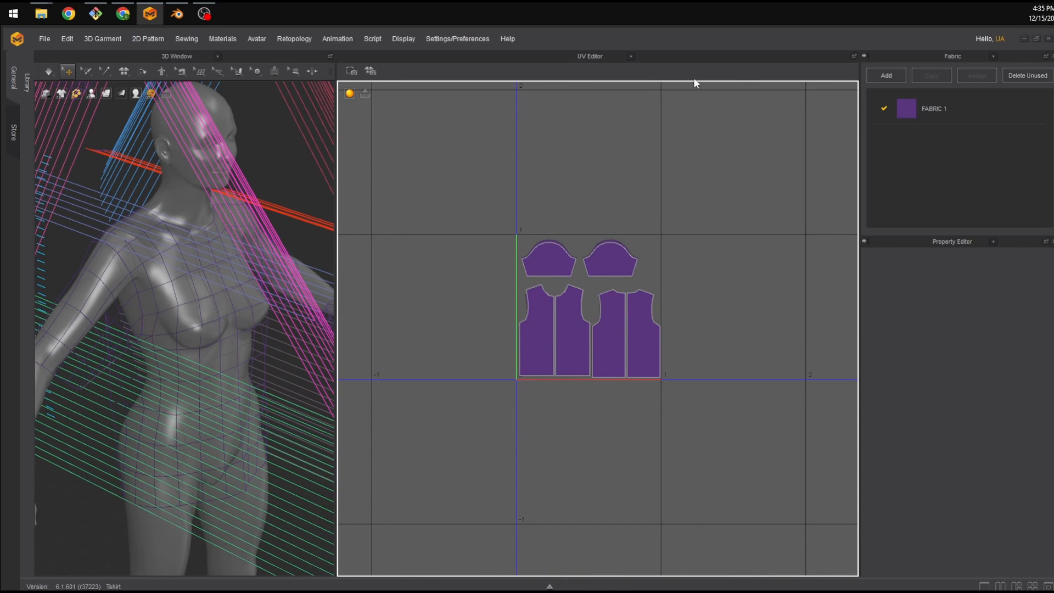
# Switch the UV Editor view back to the 2D Pattern Window.
pyautogui.click(631, 55)
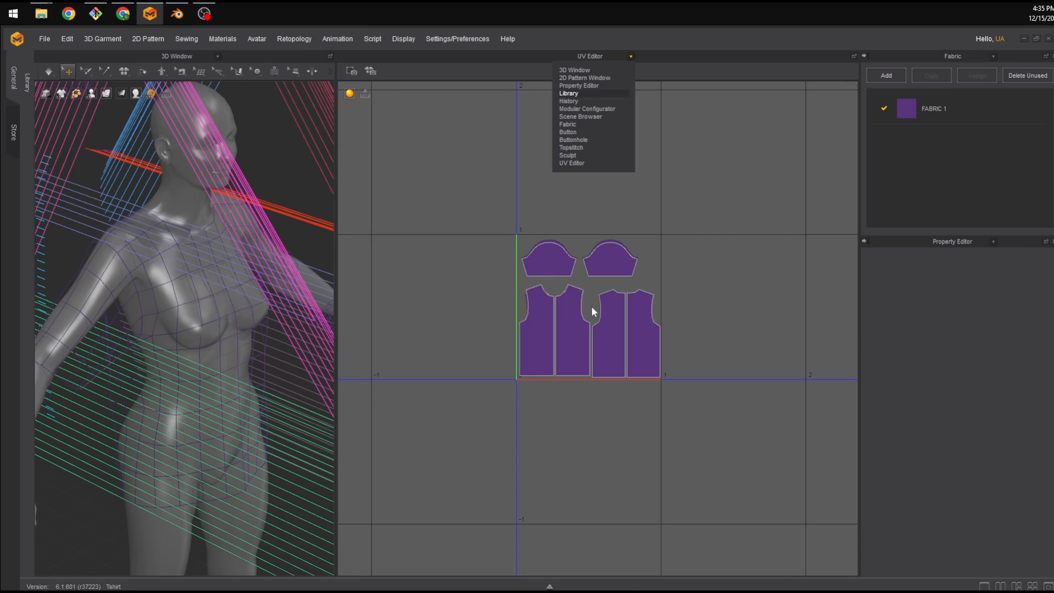
pyautogui.click(590, 78)
pyautogui.moveTo(193, 215); pyautogui.dragTo(244, 223, button='right')
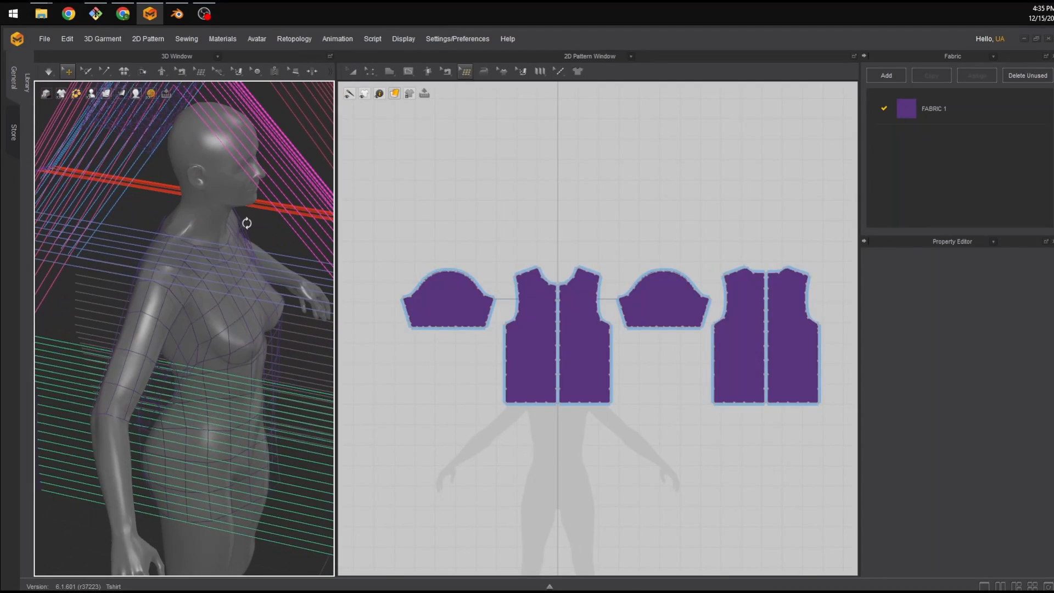
# Select the garment's pattern pieces on the avatar in the 3D view.
pyautogui.click(215, 336)
pyautogui.keyDown('shift'); pyautogui.click(148, 312); pyautogui.keyUp('shift')
pyautogui.moveTo(149, 313); pyautogui.dragTo(220, 330, button='right')
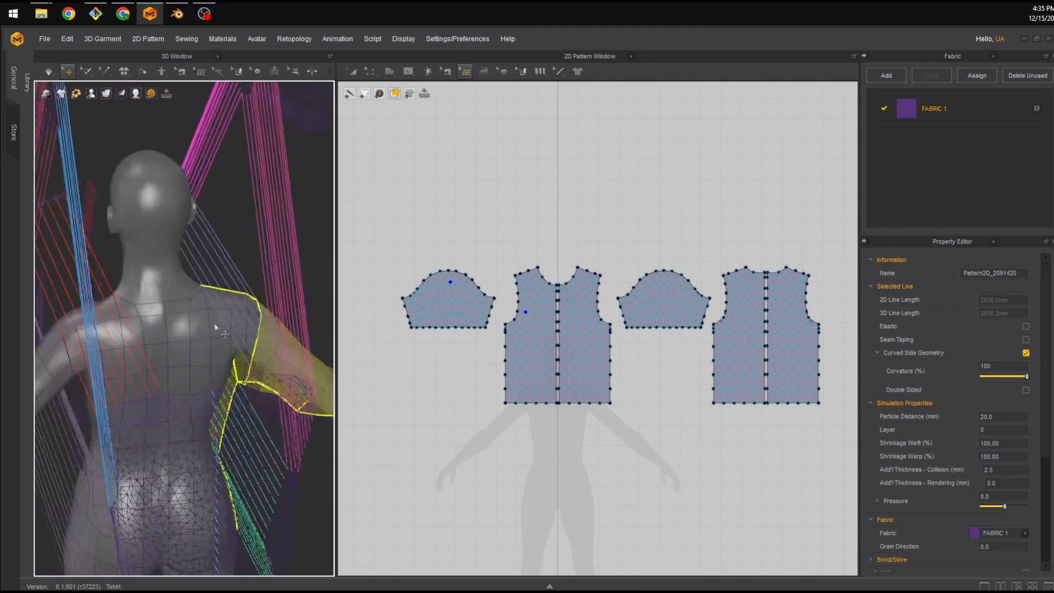
pyautogui.keyDown('shift'); pyautogui.click(208, 315); pyautogui.keyUp('shift')
pyautogui.moveTo(96, 326); pyautogui.dragTo(140, 316, button='right')
pyautogui.keyDown('shift'); pyautogui.click(276, 335); pyautogui.keyUp('shift')
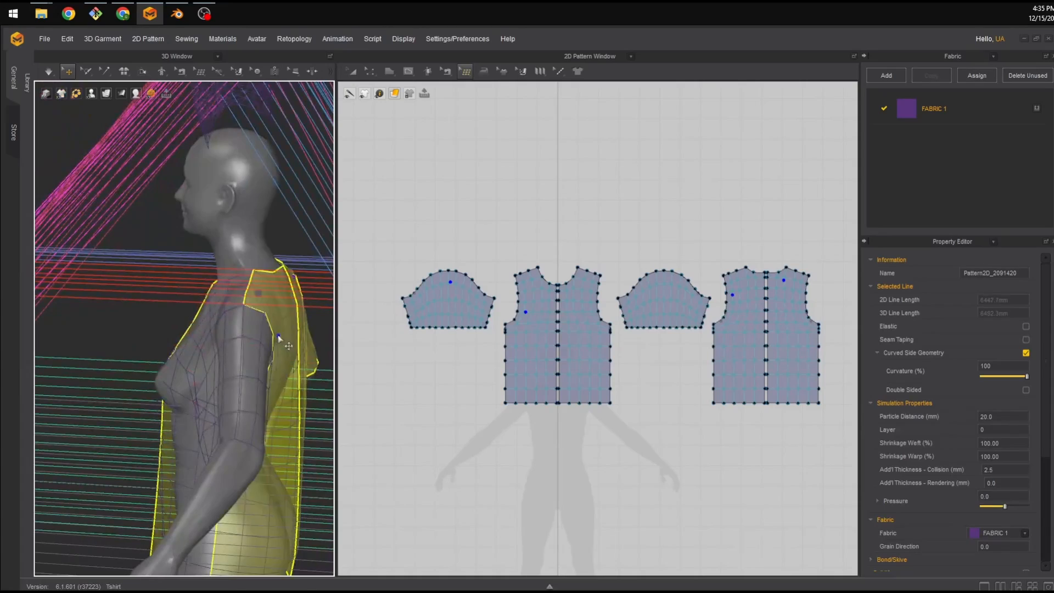
pyautogui.moveTo(207, 342); pyautogui.dragTo(183, 409, button='right')
pyautogui.keyDown('shift'); pyautogui.click(255, 344); pyautogui.keyUp('shift')
pyautogui.keyDown('shift'); pyautogui.click(233, 339); pyautogui.keyUp('shift')
# Open the OBJ (Selected) export dialog and scroll through its object and Unified UV Coordinates options.
pyautogui.click(45, 38)
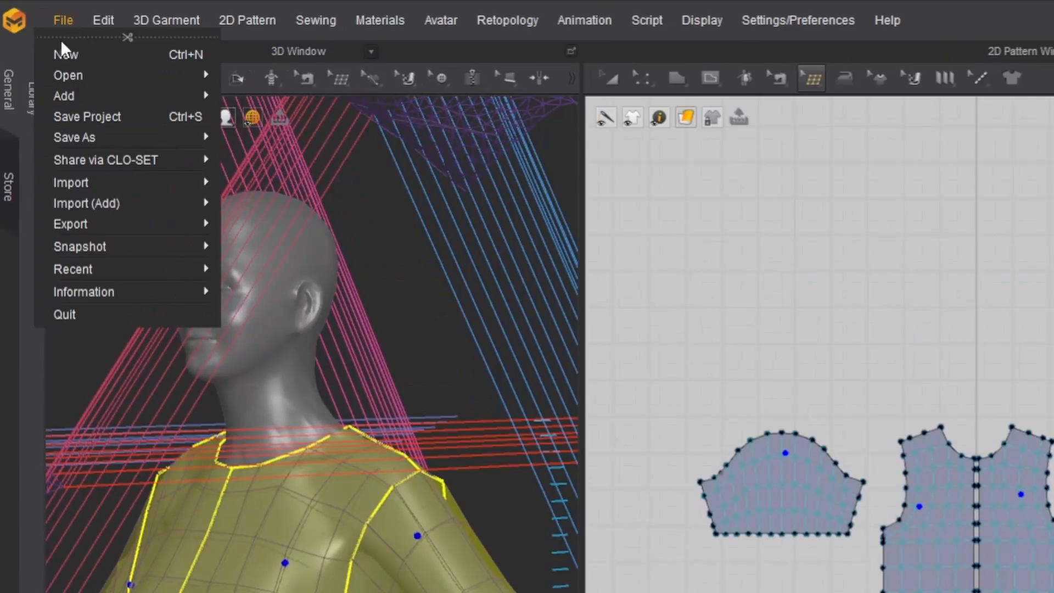
pyautogui.moveTo(79, 148)
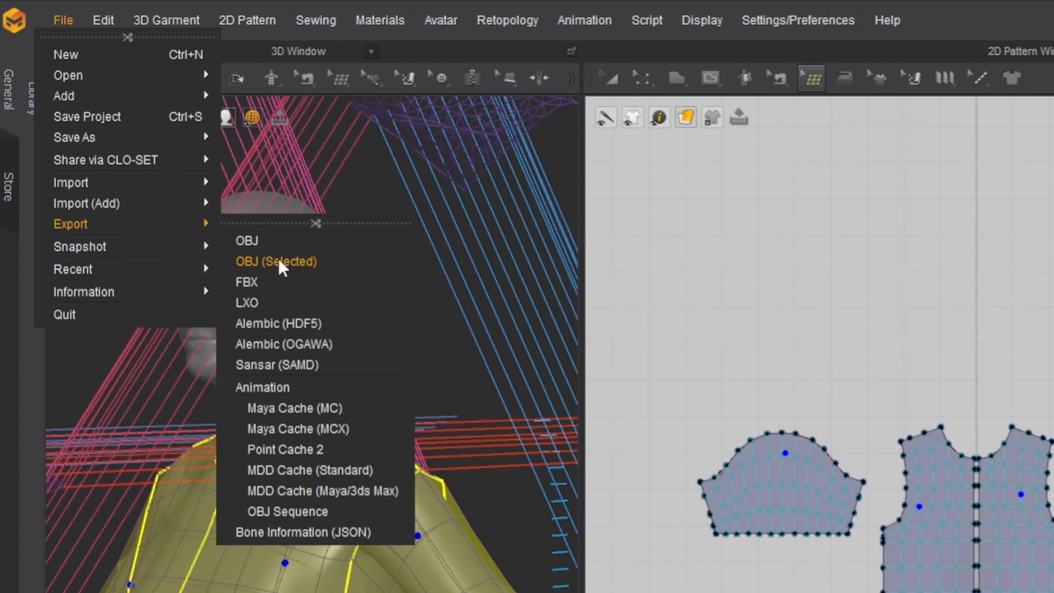
pyautogui.click(318, 265)
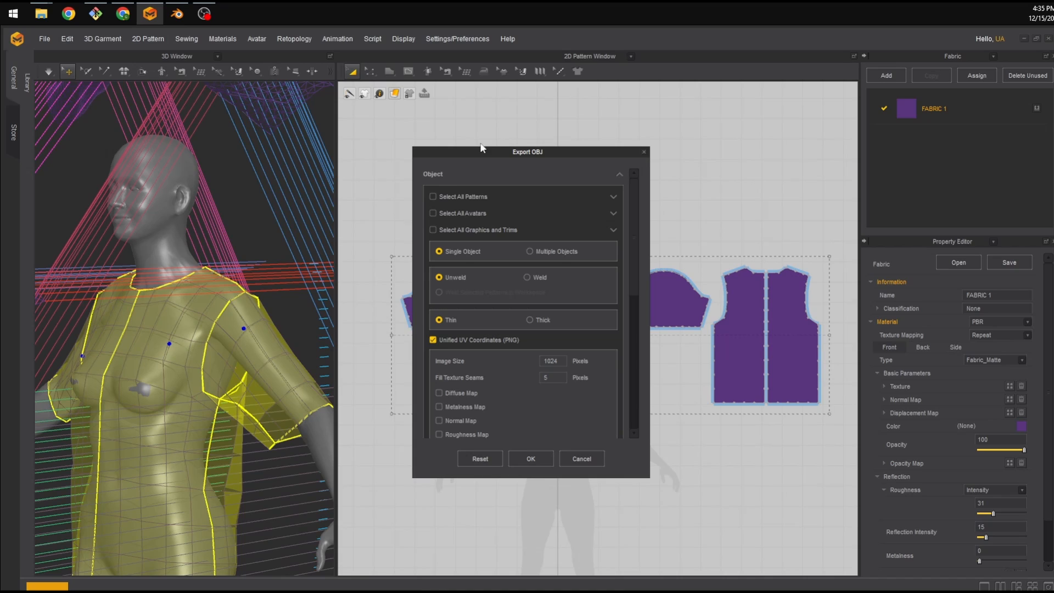
pyautogui.moveTo(485, 151); pyautogui.dragTo(472, 136)
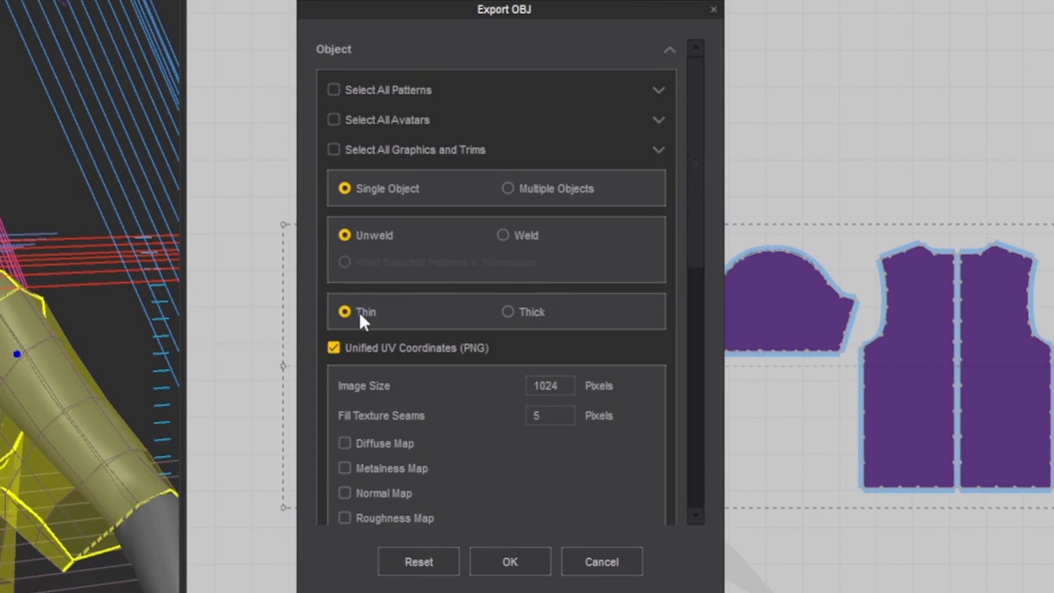
pyautogui.moveTo(700, 247); pyautogui.dragTo(705, 307)
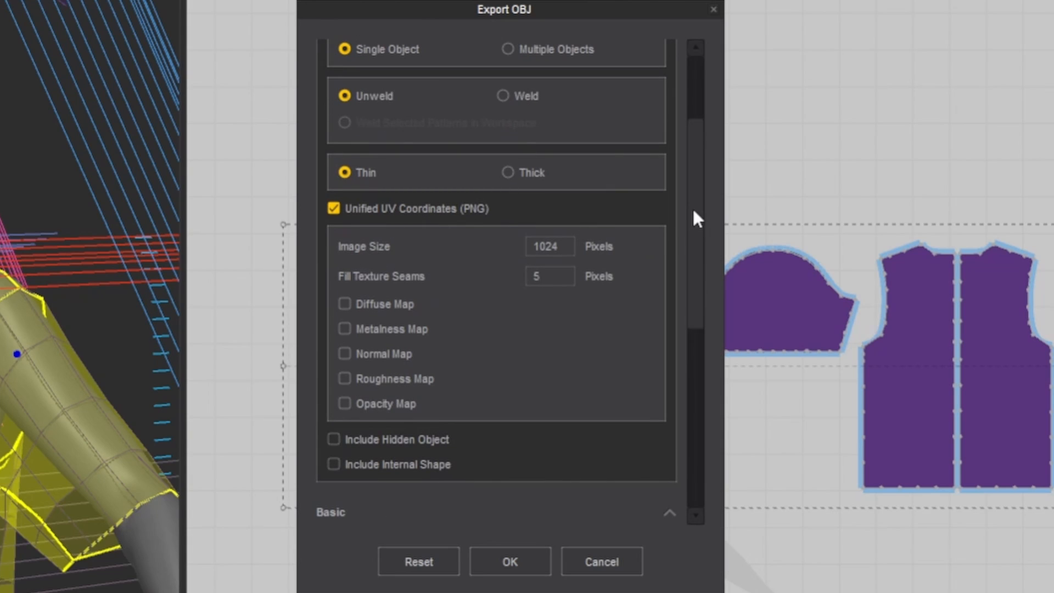
pyautogui.moveTo(693, 210); pyautogui.dragTo(713, 65)
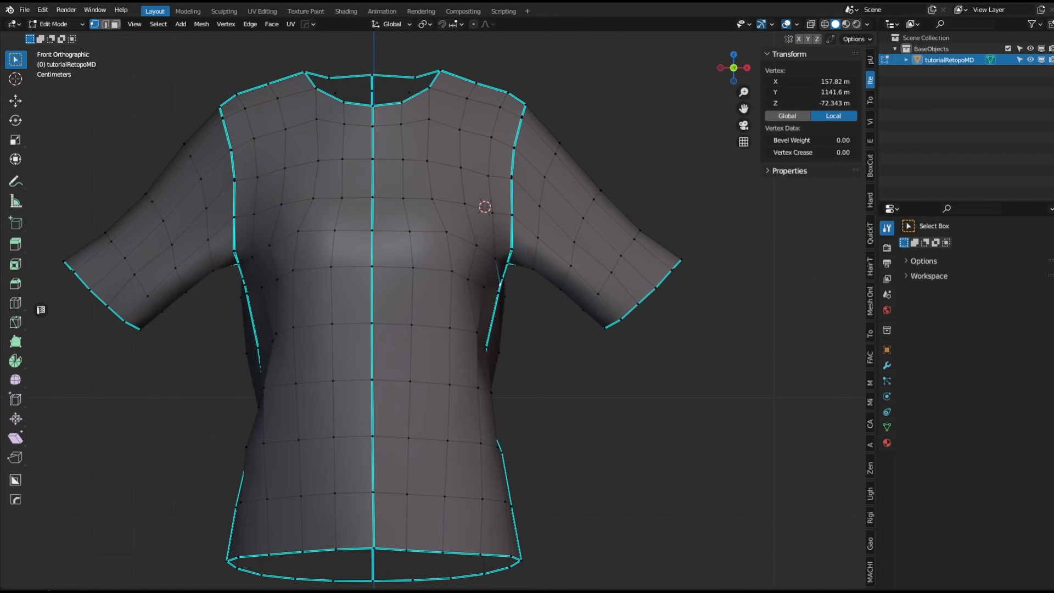
# Switch to Blender and inspect the imported retopologized T-shirt mesh from several angles.
pyautogui.scroll(-1, 560, 227)
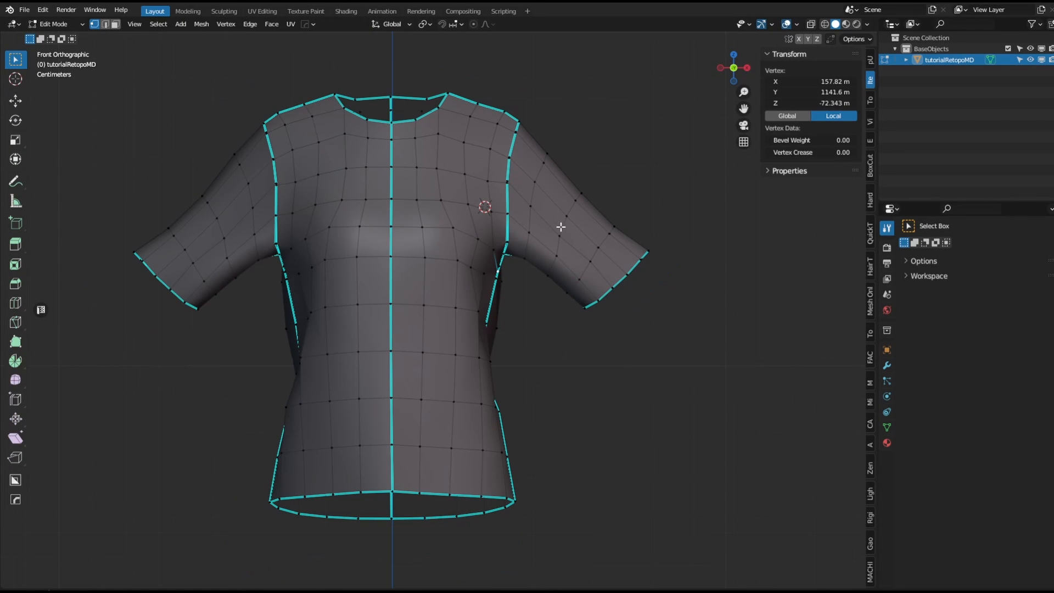
pyautogui.moveTo(418, 199); pyautogui.dragTo(351, 201, button='middle')
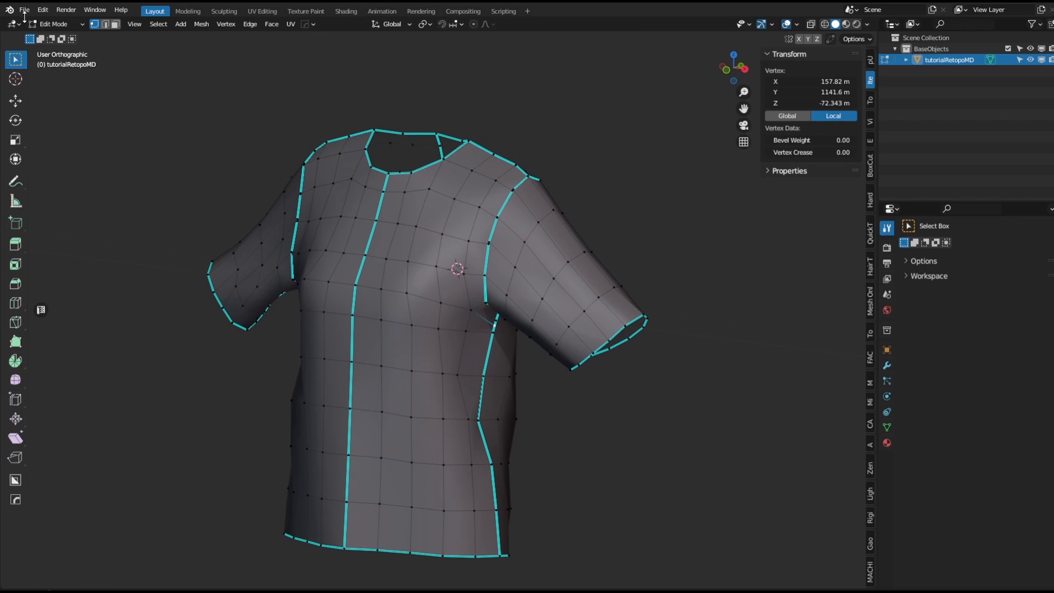
pyautogui.click(24, 11)
pyautogui.moveTo(81, 161)
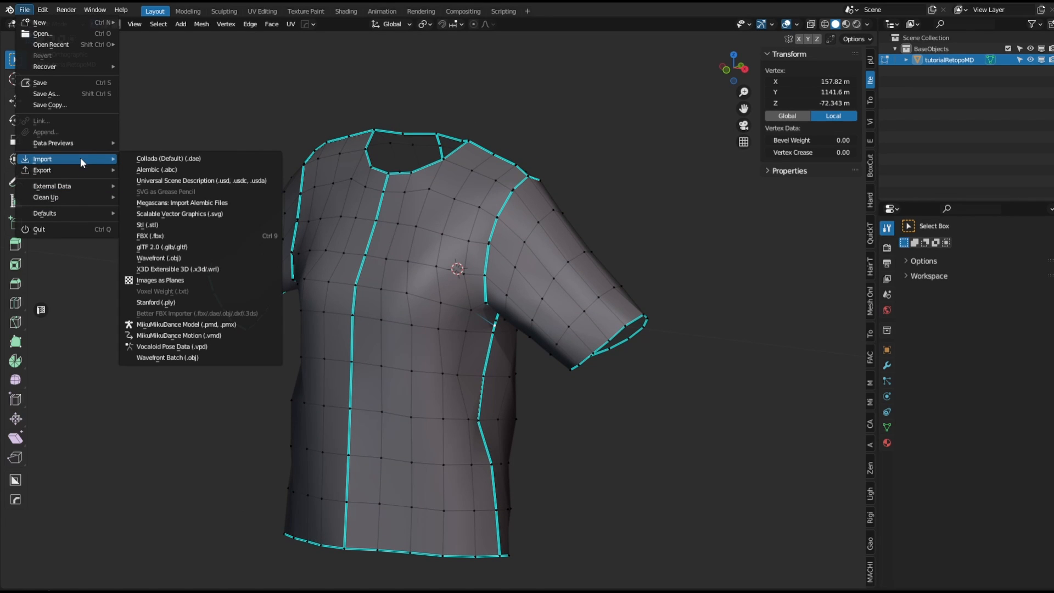
pyautogui.moveTo(518, 284); pyautogui.dragTo(521, 321, button='middle')
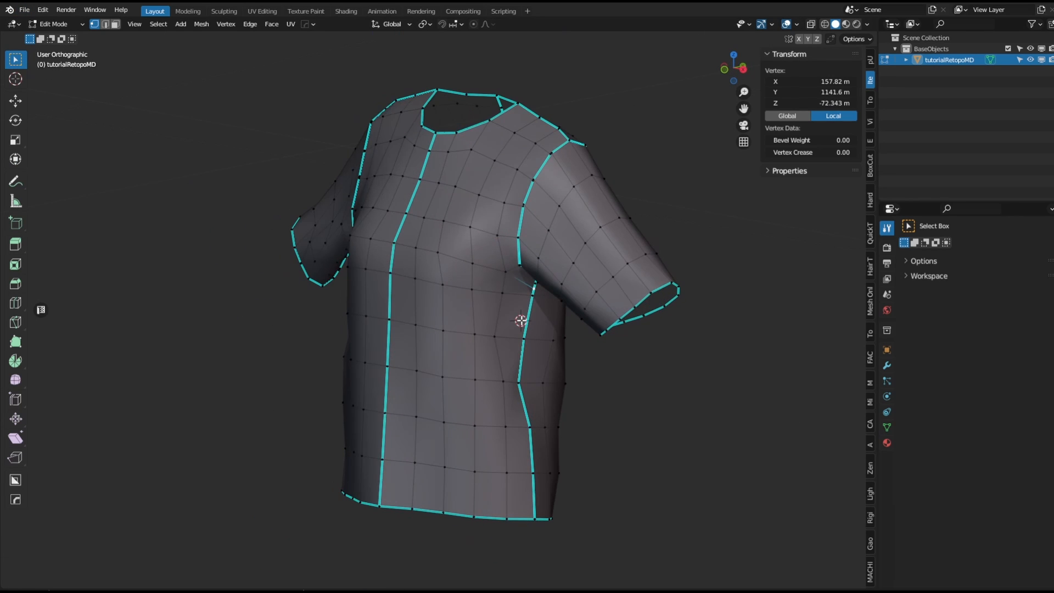
# Move the seam vertex below the collar twice with the Move tool.
pyautogui.scroll(10, 521, 321)
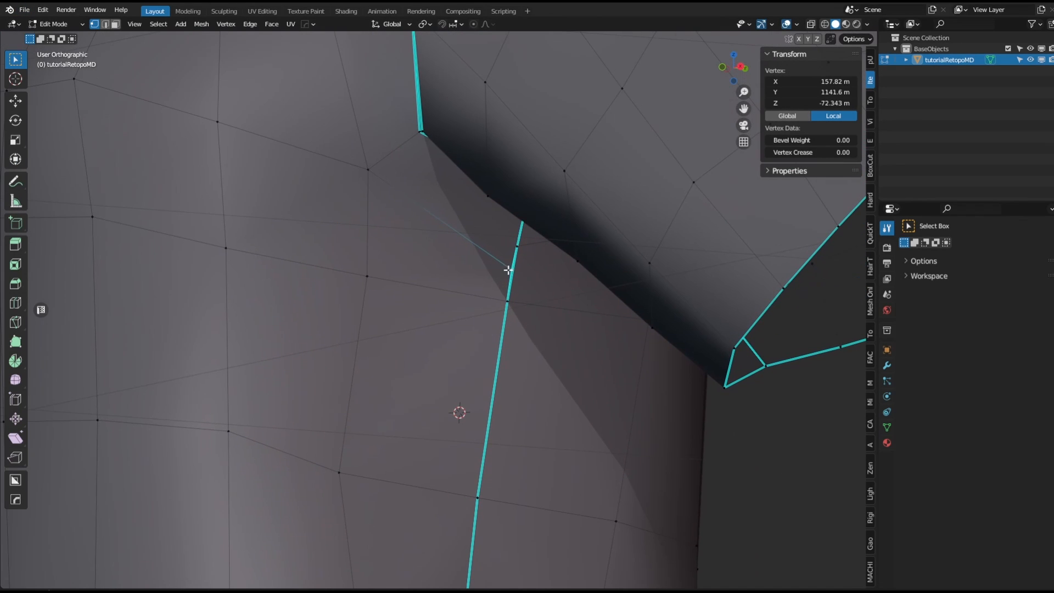
pyautogui.press('g')
pyautogui.click(493, 264)
pyautogui.moveTo(515, 273); pyautogui.dragTo(505, 231, button='middle')
pyautogui.press('g')
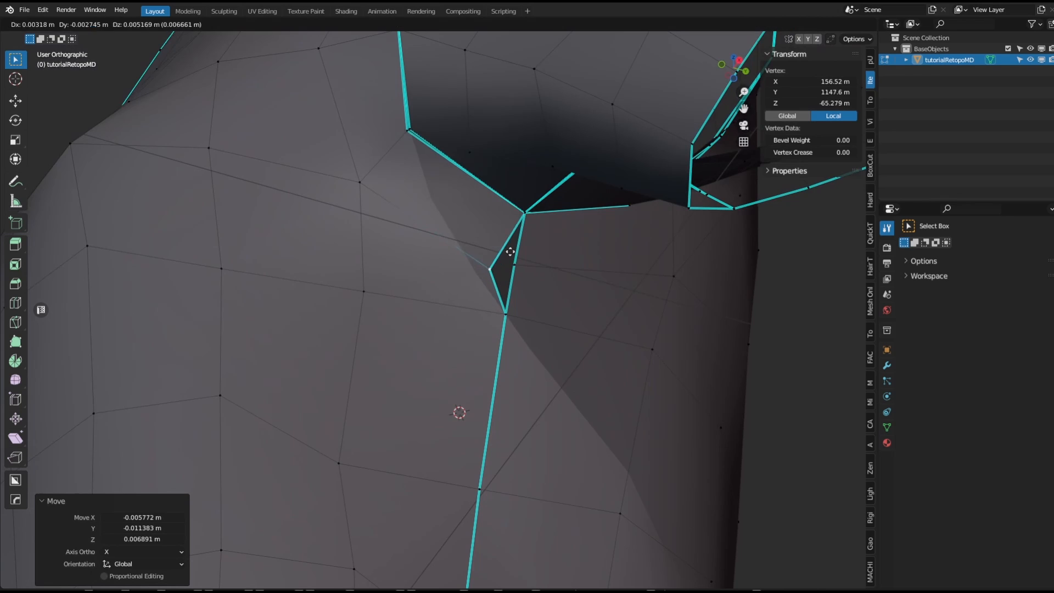
pyautogui.click(503, 250)
# Undo both vertex moves at the collar seam.
pyautogui.scroll(-6, 483, 275)
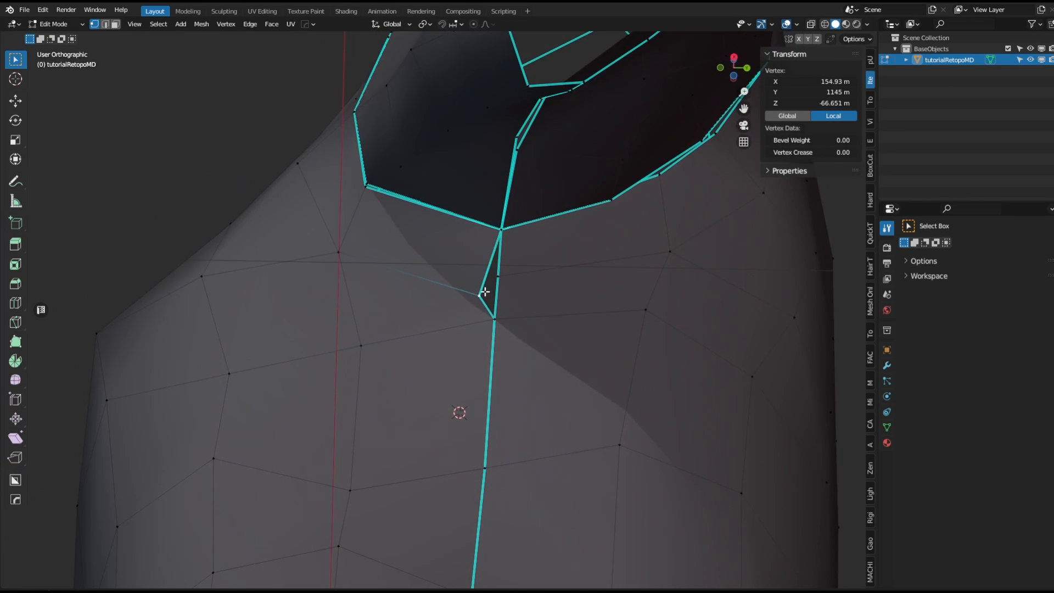
pyautogui.moveTo(484, 291); pyautogui.dragTo(515, 385, button='middle')
pyautogui.hotkey('ctrl', 'z')
pyautogui.hotkey('ctrl', 'z')
# Return to Object Mode, select the T-shirt object and switch to the front orthographic view.
pyautogui.press('a')
pyautogui.scroll(-4, 508, 367)
pyautogui.press('Tab')
pyautogui.click(520, 338)
pyautogui.scroll(-4, 528, 352)
pyautogui.press('KP_1')
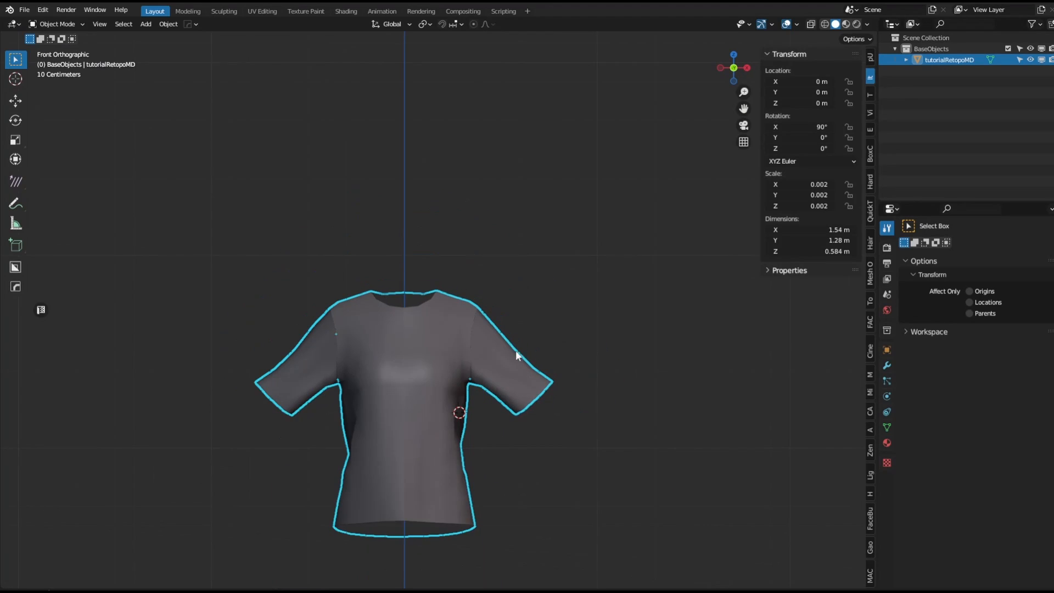
# Enter Edit Mode on the T-shirt, select all vertices and merge them by distance.
pyautogui.keyDown('shift'); pyautogui.moveTo(506, 350); pyautogui.dragTo(523, 319, button='middle'); pyautogui.keyUp('shift')
pyautogui.scroll(2, 522, 320)
pyautogui.click(72, 24)
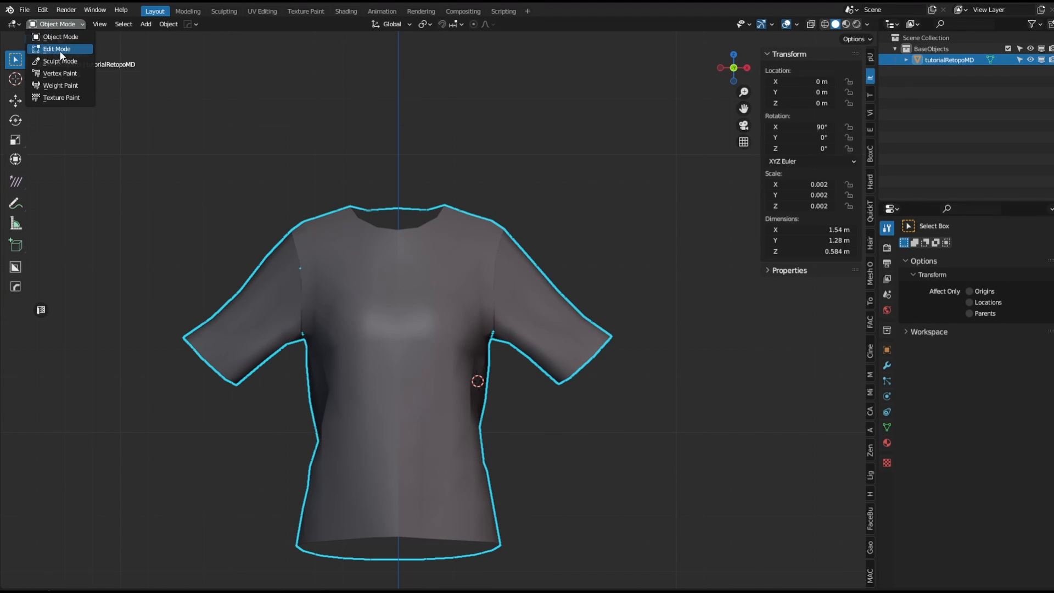
pyautogui.click(55, 47)
pyautogui.scroll(2, 576, 130)
pyautogui.hotkey('alt', 'a')
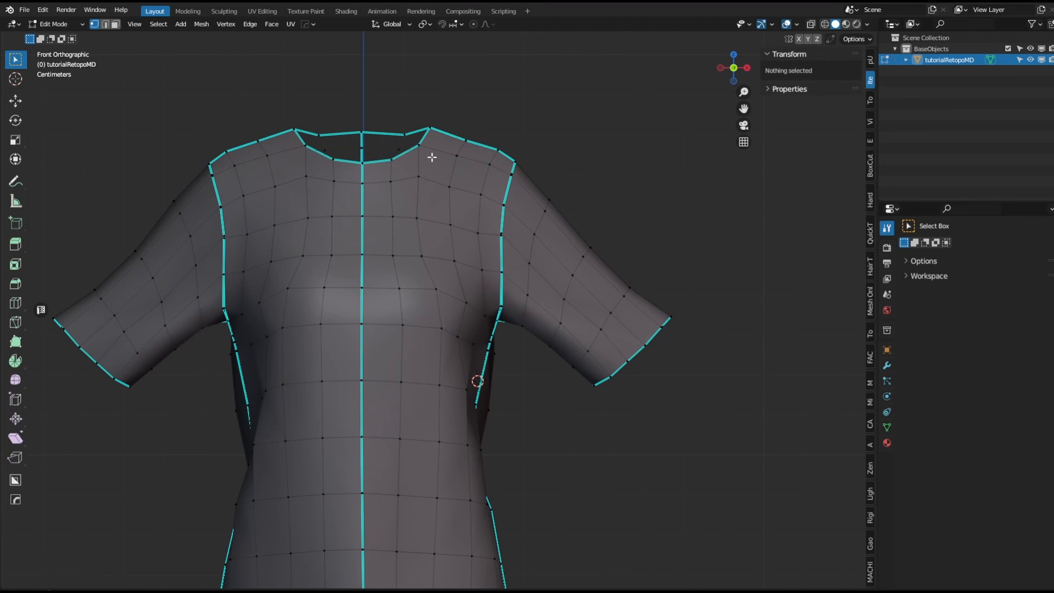
pyautogui.press('a')
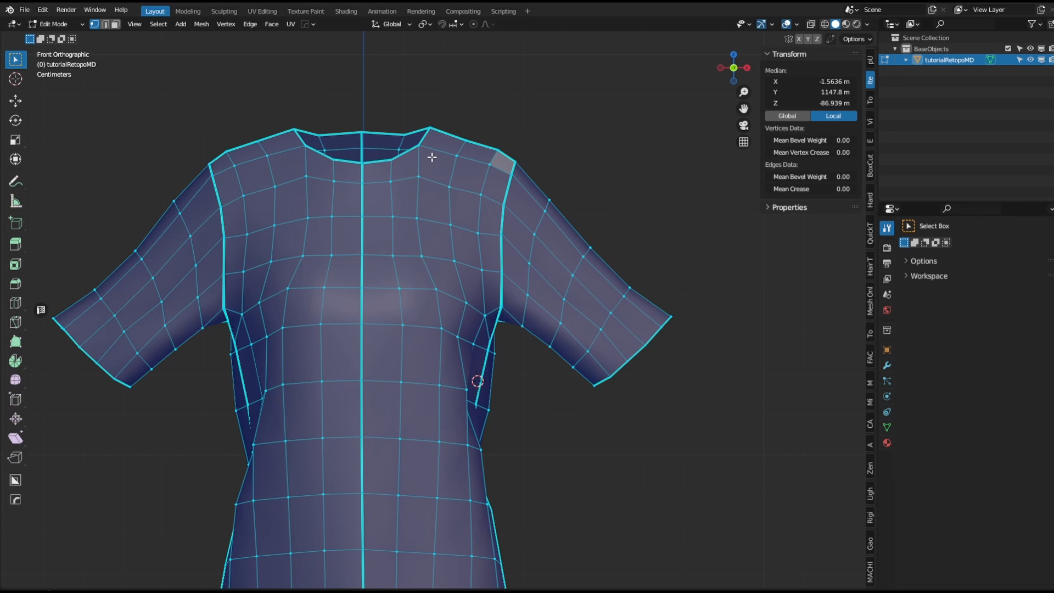
pyautogui.press('m')
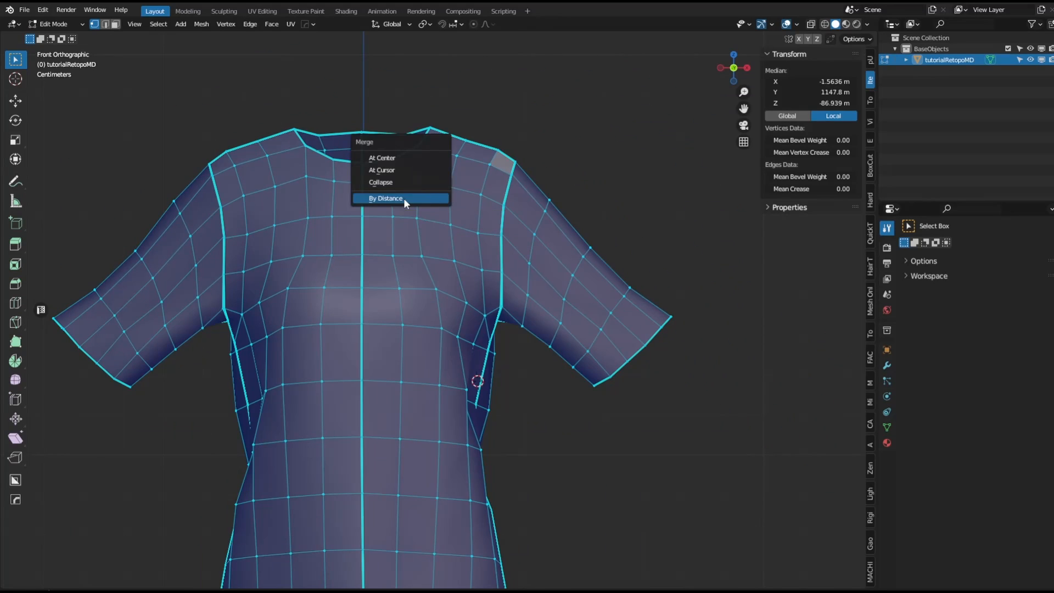
pyautogui.click(536, 176)
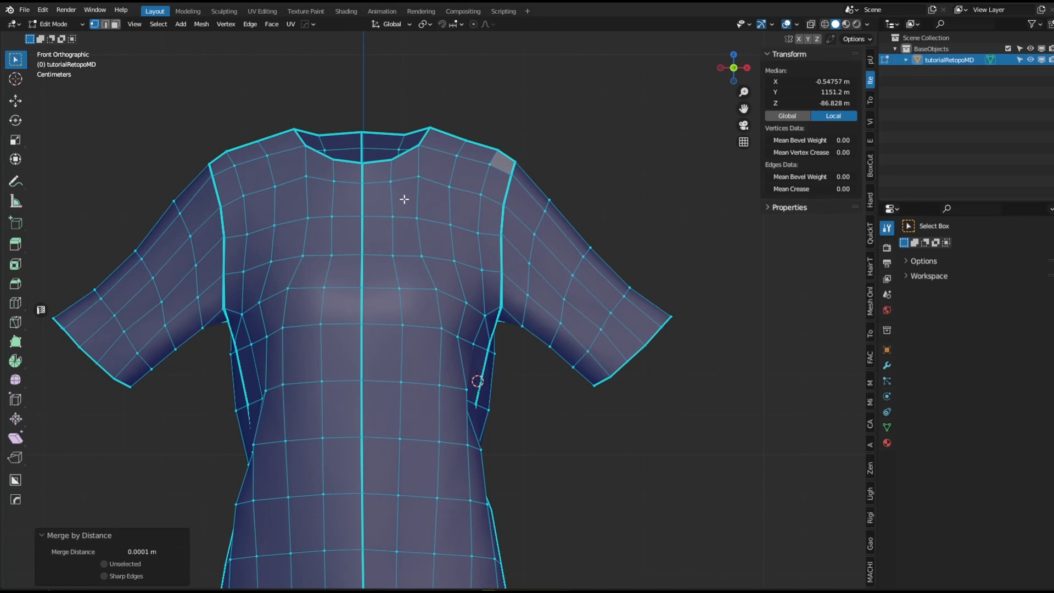
pyautogui.scroll(1, 549, 310)
pyautogui.moveTo(563, 317); pyautogui.dragTo(500, 329, button='middle')
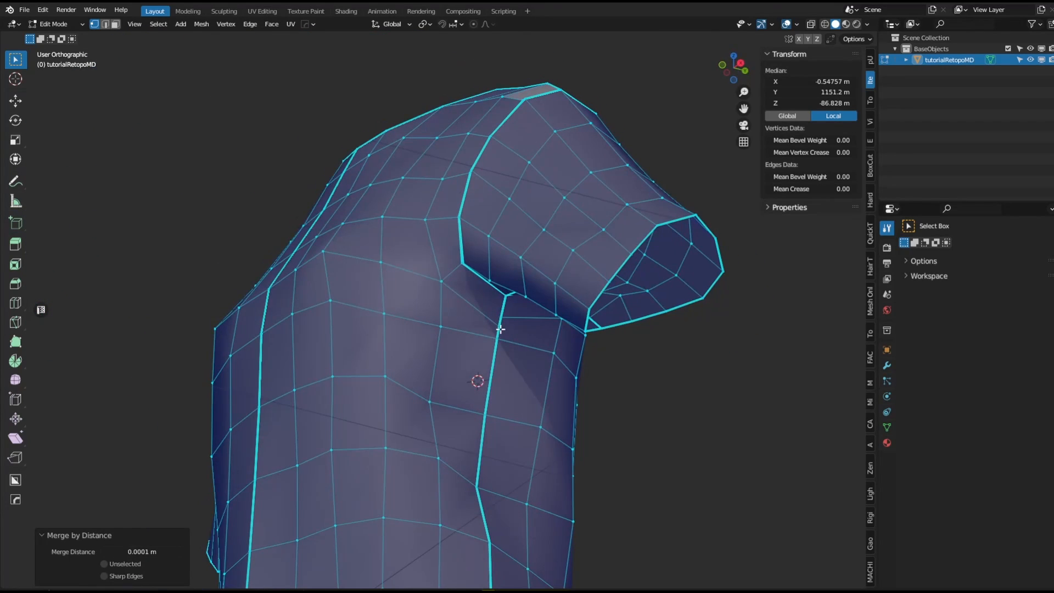
pyautogui.press('Tab')
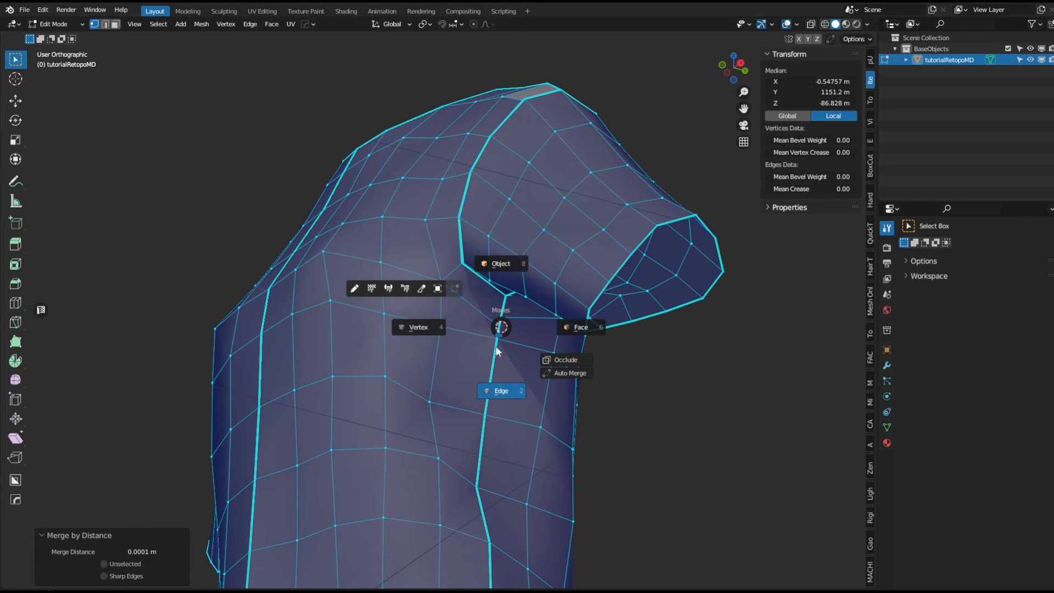
pyautogui.click(481, 340)
pyautogui.scroll(8, 515, 330)
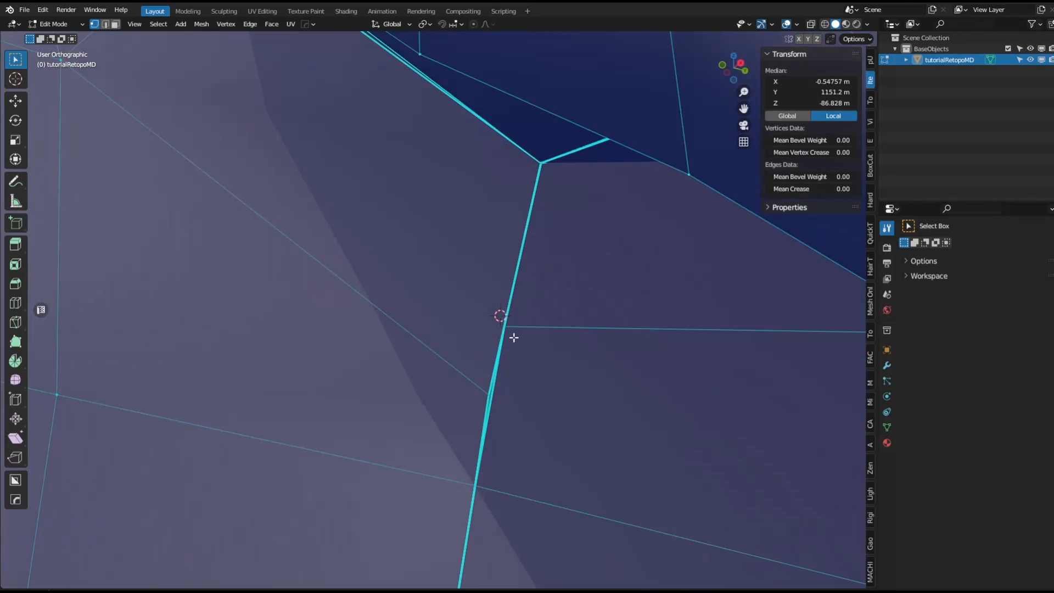
pyautogui.press('1')
pyautogui.hotkey('ctrl', 'z')
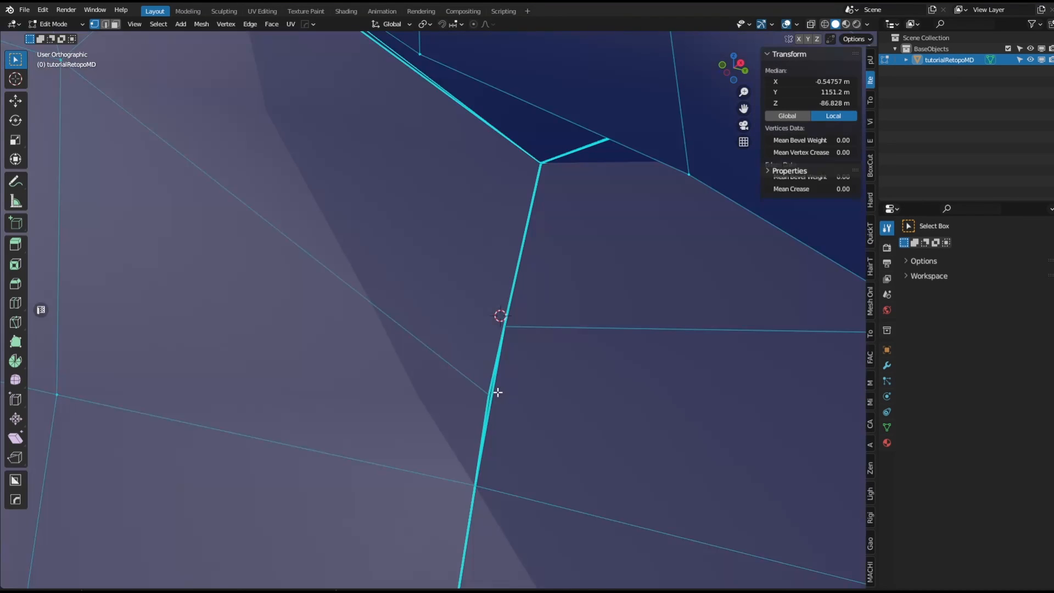
# Switch to vertex selection, turn on X-ray and pull an underarm seam vertex aside to separate the overlapping vertices.
pyautogui.press('Tab')
pyautogui.click(452, 384)
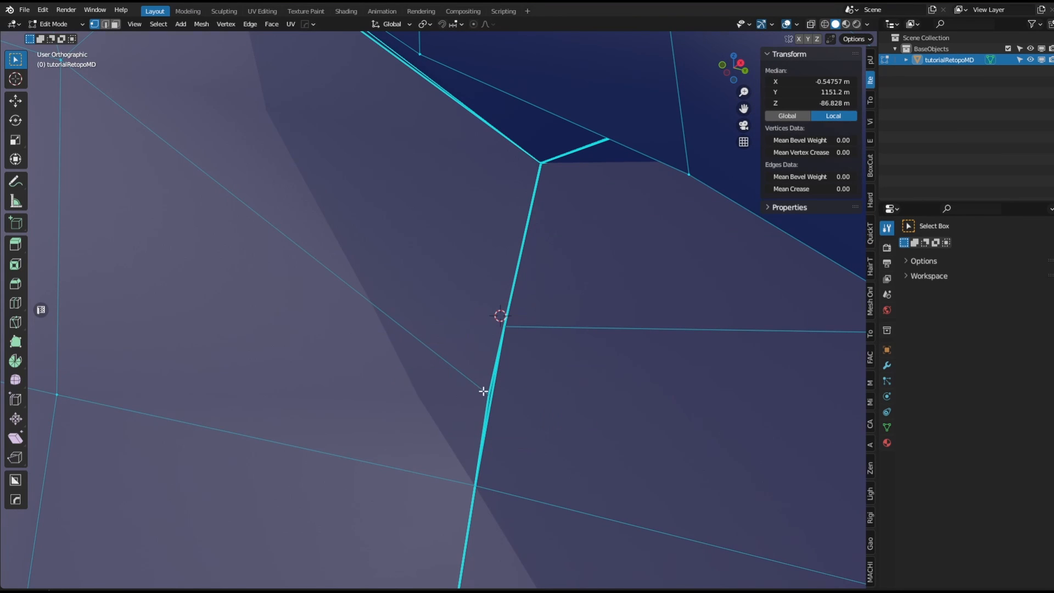
pyautogui.click(485, 392)
pyautogui.hotkey('alt', 'z')
pyautogui.press('g')
pyautogui.click(456, 328)
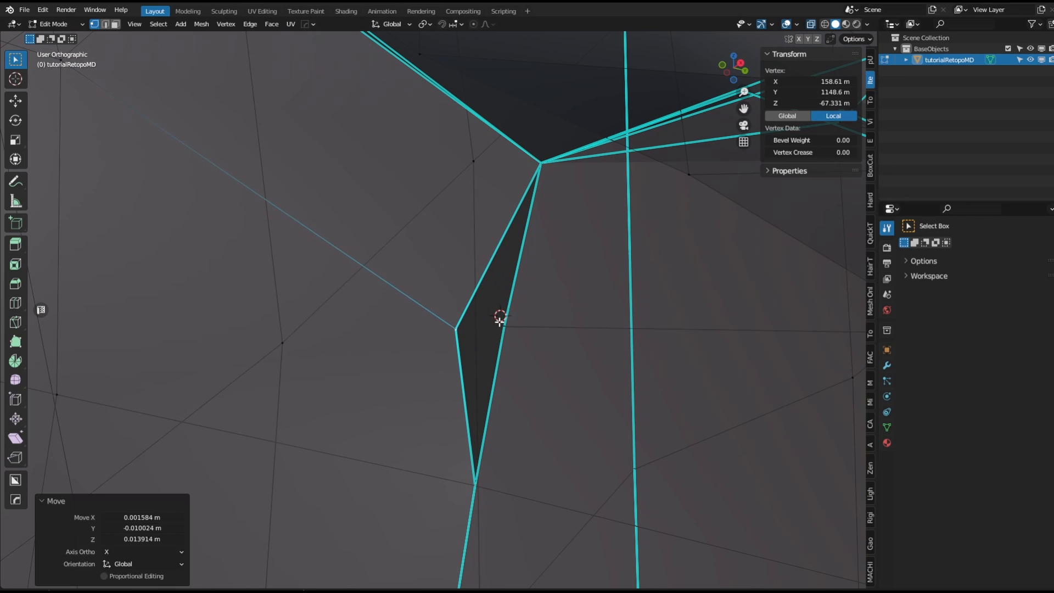
# Move the second underarm seam vertex, select both split vertices and merge them into one.
pyautogui.keyDown('shift'); pyautogui.click(500, 325); pyautogui.keyUp('shift')
pyautogui.moveTo(501, 325); pyautogui.dragTo(563, 345, button='middle')
pyautogui.hotkey('alt', 'z')
pyautogui.click(499, 322)
pyautogui.press('g')
pyautogui.click(550, 348)
pyautogui.keyDown('shift'); pyautogui.click(456, 326); pyautogui.keyUp('shift')
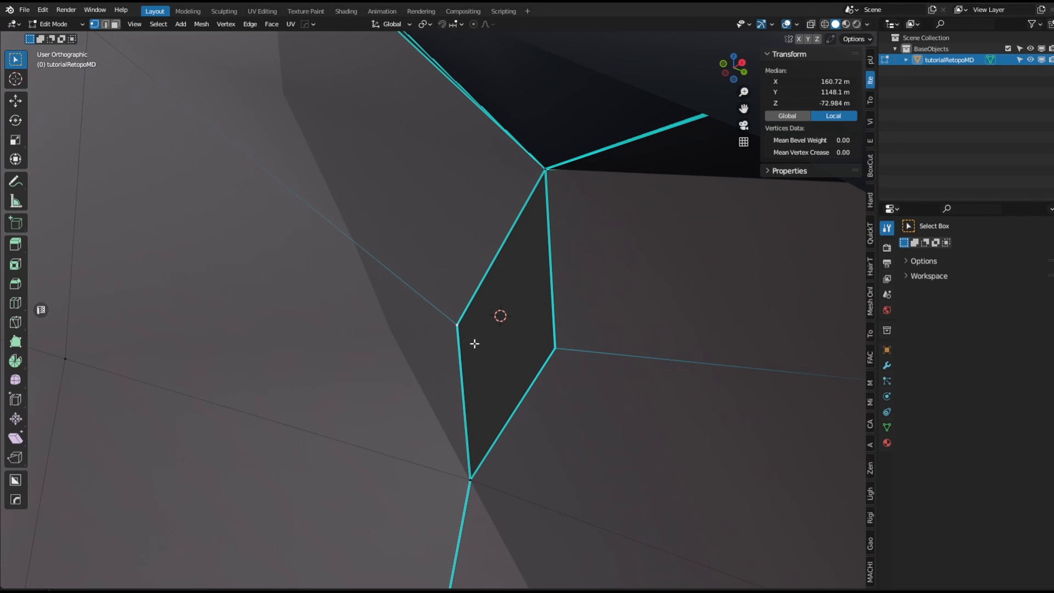
pyautogui.press('m')
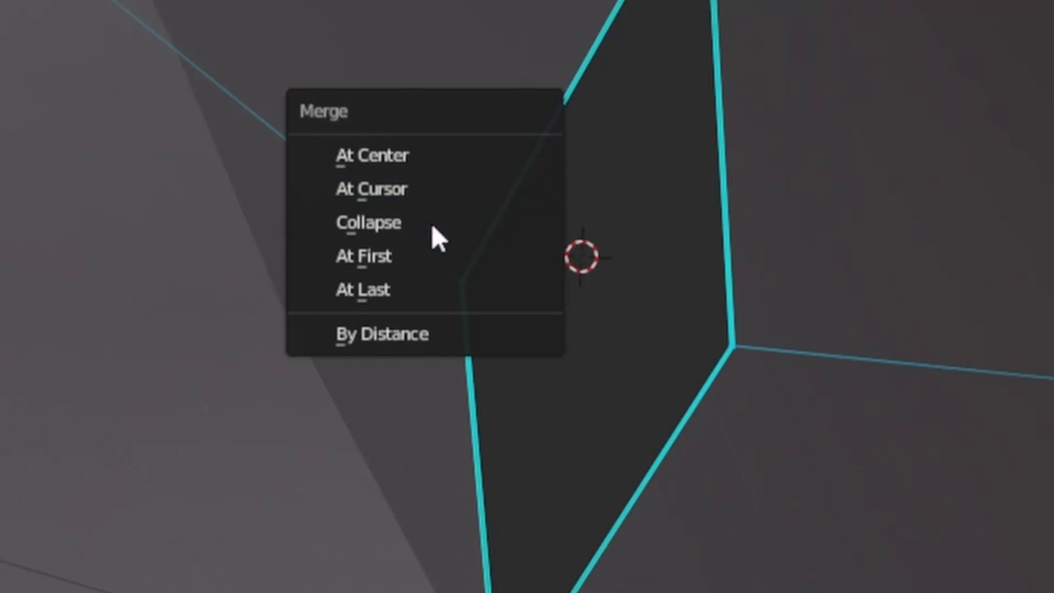
pyautogui.click(449, 282)
# Pull apart the next split seam vertex below and merge the pair with Smart Vert.
pyautogui.click(472, 472)
pyautogui.press('g')
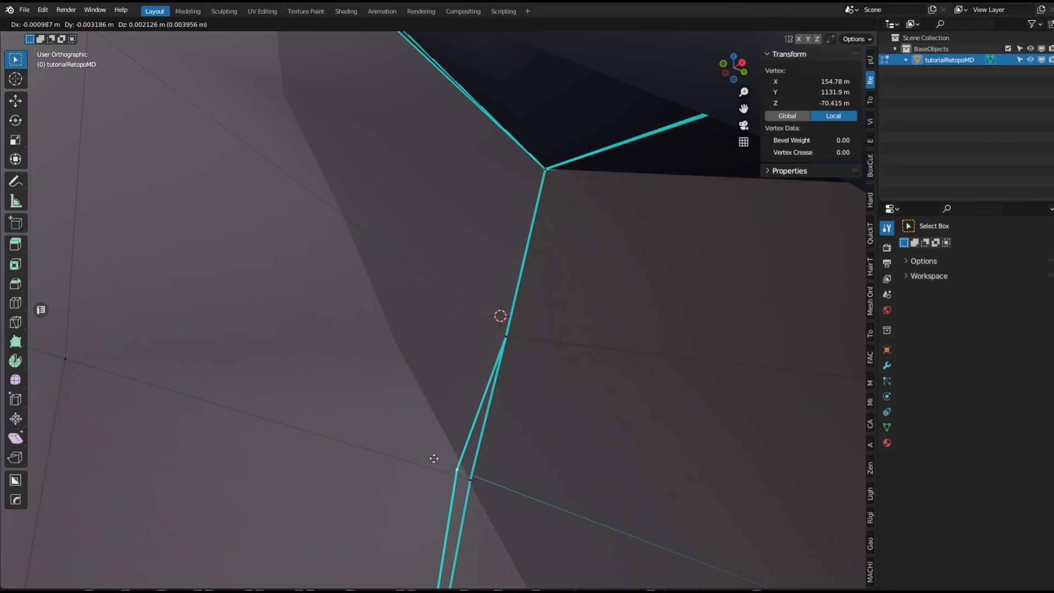
pyautogui.click(590, 477)
pyautogui.keyDown('shift'); pyautogui.click(477, 483); pyautogui.keyUp('shift')
pyautogui.press('1')
pyautogui.scroll(-3, 485, 489)
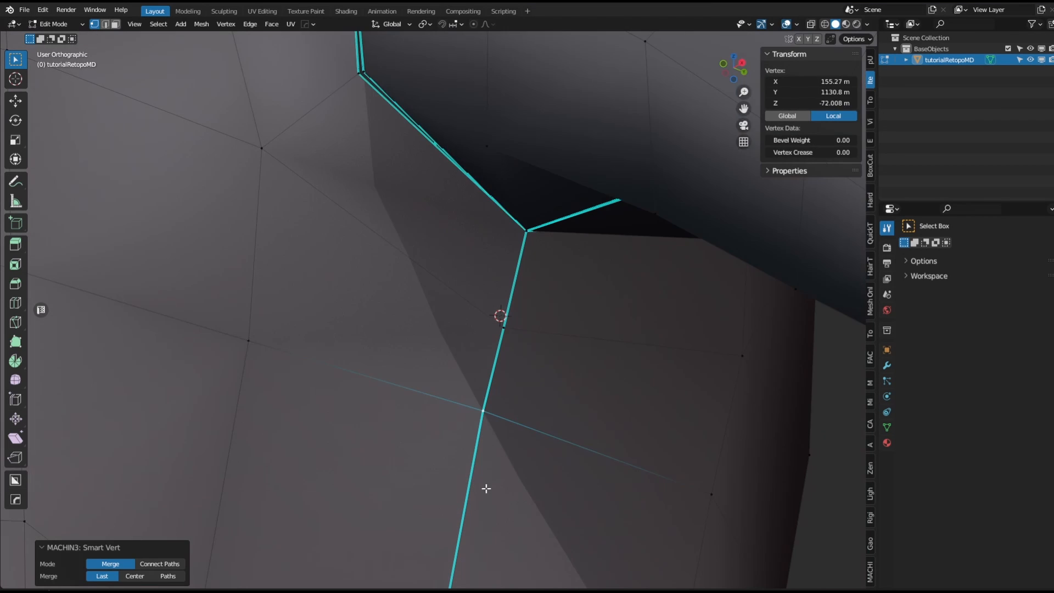
pyautogui.keyDown('shift'); pyautogui.moveTo(485, 488); pyautogui.dragTo(501, 332, button='middle'); pyautogui.keyUp('shift')
pyautogui.click(467, 435)
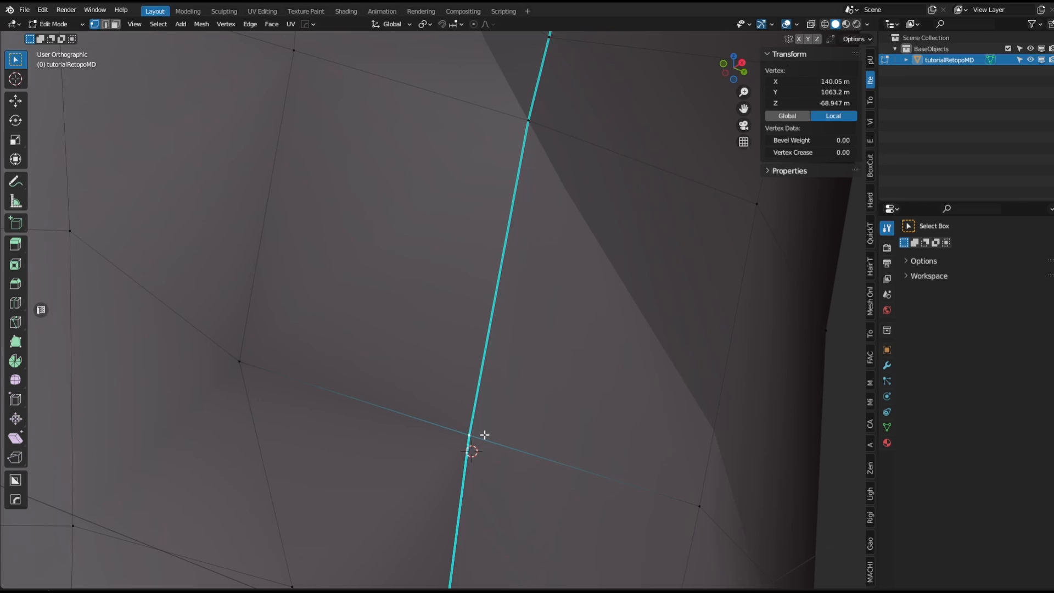
pyautogui.press('g')
pyautogui.rightClick(473, 439)
pyautogui.scroll(-7, 477, 442)
pyautogui.keyDown('shift'); pyautogui.moveTo(488, 414); pyautogui.dragTo(492, 330, button='middle'); pyautogui.keyUp('shift')
pyautogui.keyDown('shift'); pyautogui.rightClick(492, 329); pyautogui.keyUp('shift')
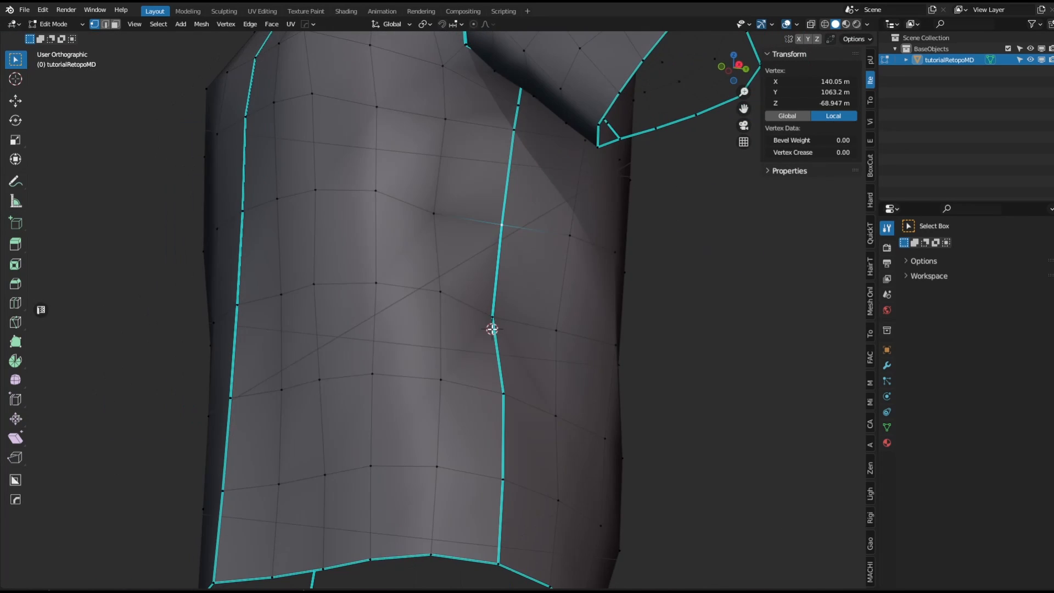
# Merge the split vertex pairs along the middle of the side seam with Smart Vert.
pyautogui.scroll(5, 492, 329)
pyautogui.click(495, 303)
pyautogui.press('g')
pyautogui.click(525, 300)
pyautogui.keyDown('shift'); pyautogui.click(497, 301); pyautogui.keyUp('shift')
pyautogui.press('1')
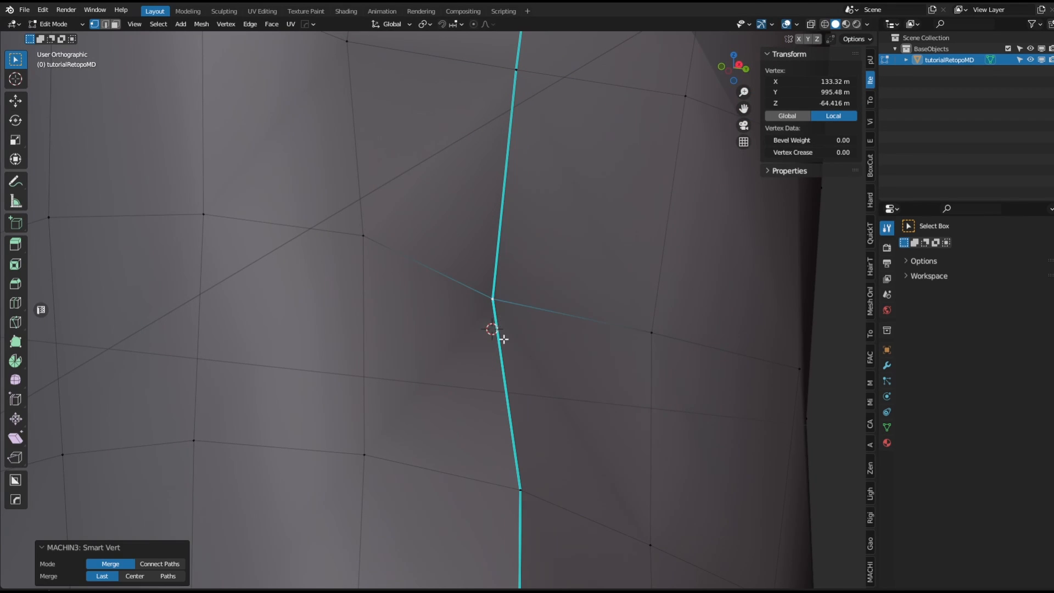
pyautogui.keyDown('shift'); pyautogui.moveTo(537, 499); pyautogui.dragTo(541, 146, button='middle'); pyautogui.keyUp('shift')
pyautogui.click(524, 315)
pyautogui.press('g')
pyautogui.click(567, 314)
pyautogui.keyDown('shift'); pyautogui.click(532, 327); pyautogui.keyUp('shift')
pyautogui.press('1')
# Merge the split vertex pairs on the lower side seam down to the hem with Smart Vert.
pyautogui.click(522, 289)
pyautogui.press('g')
pyautogui.click(582, 313)
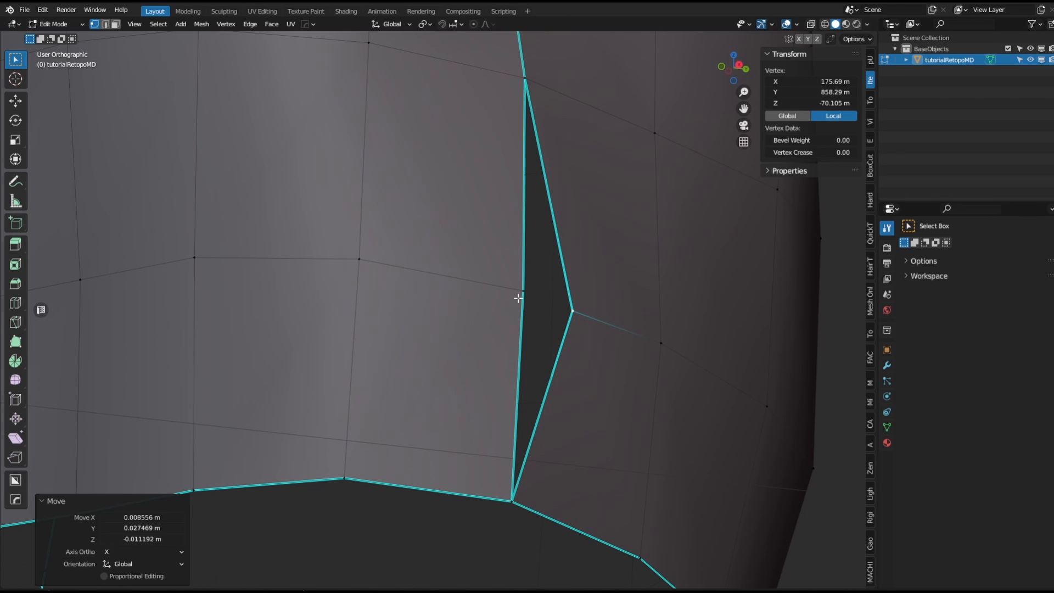
pyautogui.keyDown('shift'); pyautogui.click(518, 298); pyautogui.keyUp('shift')
pyautogui.press('1')
pyautogui.click(512, 496)
pyautogui.press('g')
pyautogui.click(541, 495)
pyautogui.keyDown('shift'); pyautogui.click(518, 492); pyautogui.keyUp('shift')
pyautogui.press('1')
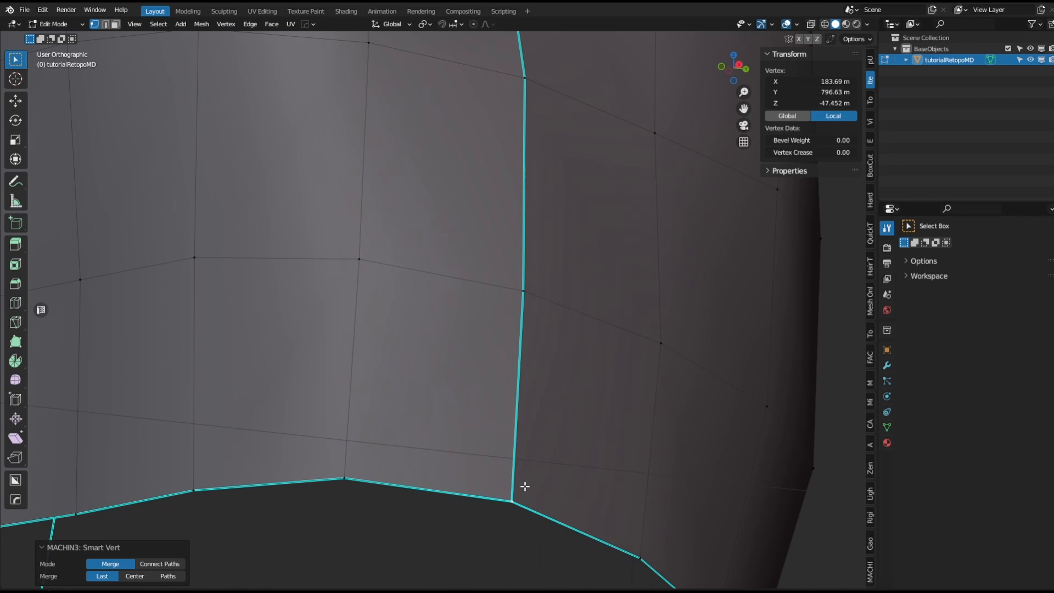
# Merge the split vertex pair at the underarm where the sleeve meets the body.
pyautogui.scroll(-4, 525, 486)
pyautogui.keyDown('shift'); pyautogui.moveTo(525, 486); pyautogui.dragTo(446, 557, button='middle'); pyautogui.keyUp('shift')
pyautogui.scroll(-2, 506, 193)
pyautogui.keyDown('shift'); pyautogui.moveTo(478, 179); pyautogui.dragTo(431, 431, button='middle'); pyautogui.keyUp('shift')
pyautogui.keyDown('shift'); pyautogui.rightClick(427, 252); pyautogui.keyUp('shift')
pyautogui.moveTo(427, 252); pyautogui.dragTo(431, 208, button='middle')
pyautogui.scroll(4, 424, 235)
pyautogui.scroll(1, 421, 364)
pyautogui.click(420, 396)
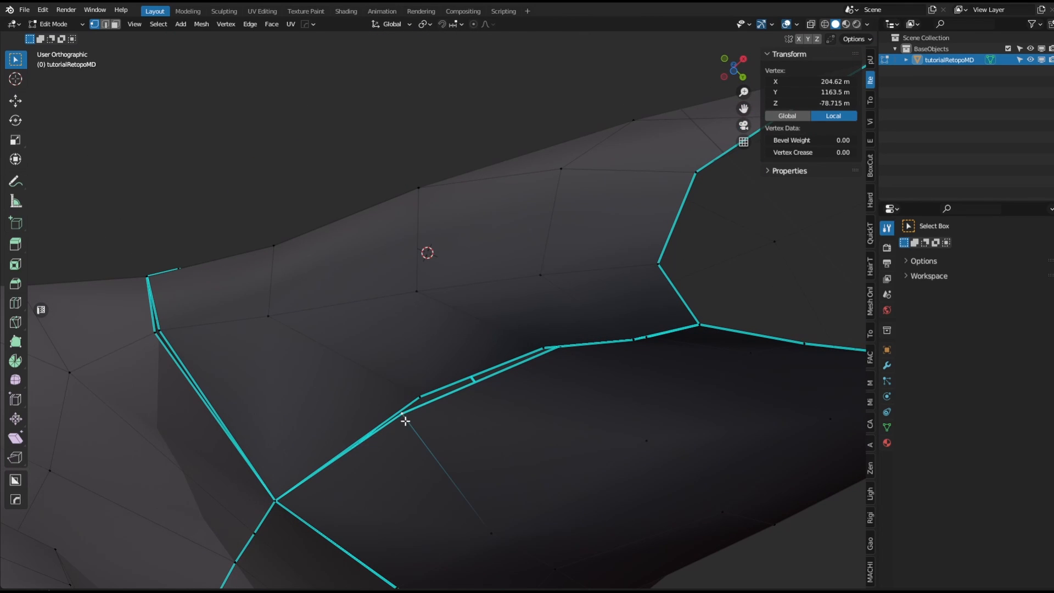
pyautogui.press('g')
pyautogui.click(443, 443)
pyautogui.keyDown('shift'); pyautogui.click(417, 398); pyautogui.keyUp('shift')
pyautogui.press('1')
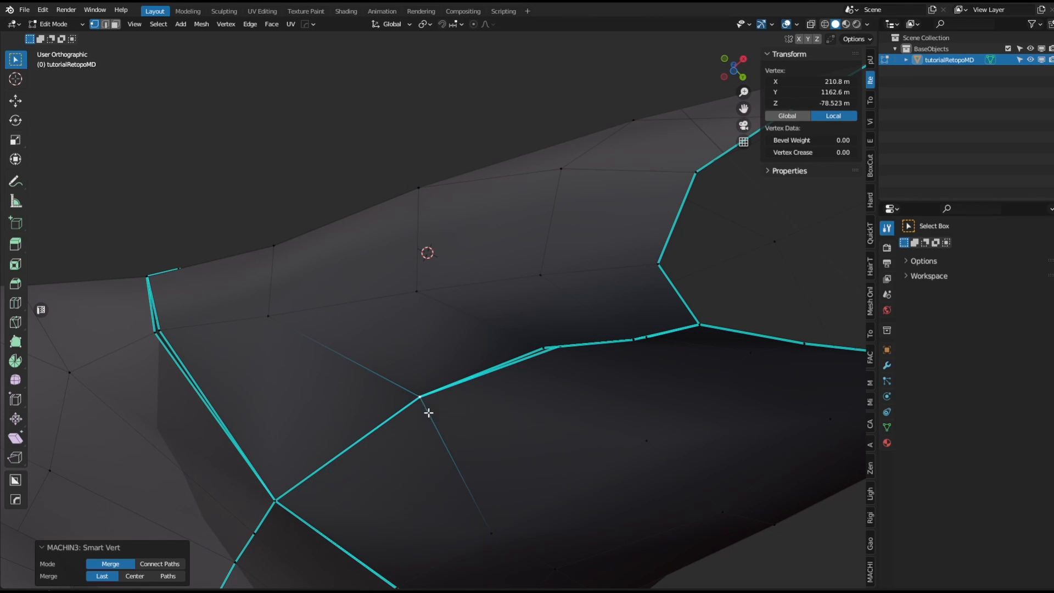
# Separate and merge the next split vertex pair along the sleeve's underside seam.
pyautogui.click(278, 502)
pyautogui.press('g')
pyautogui.rightClick(300, 487)
pyautogui.moveTo(499, 408); pyautogui.dragTo(530, 358, button='middle')
pyautogui.press('g')
pyautogui.click(493, 300)
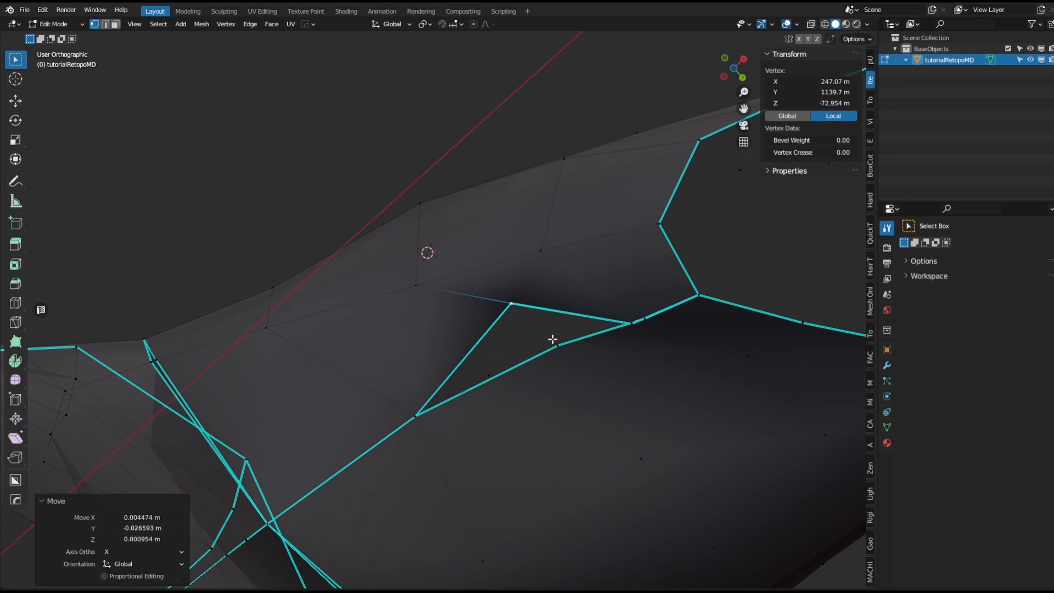
pyautogui.keyDown('shift'); pyautogui.click(553, 339); pyautogui.keyUp('shift')
pyautogui.press('1')
# Merge another split vertex pair on the sleeve seam at the last selected vertex.
pyautogui.moveTo(620, 349); pyautogui.dragTo(625, 335, button='middle')
pyautogui.click(632, 311)
pyautogui.press('g')
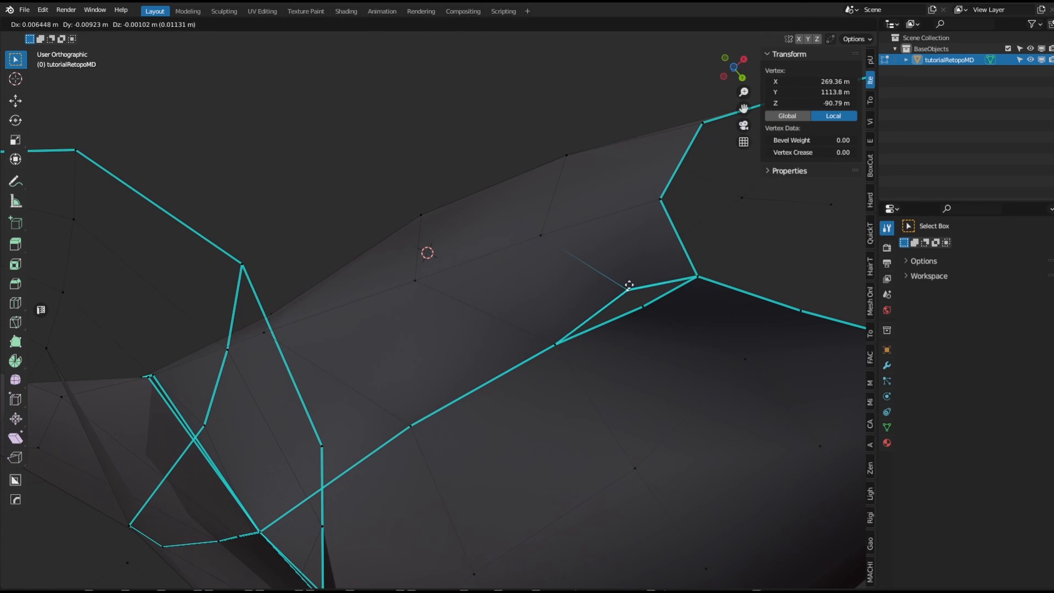
pyautogui.click(624, 281)
pyautogui.click(625, 280)
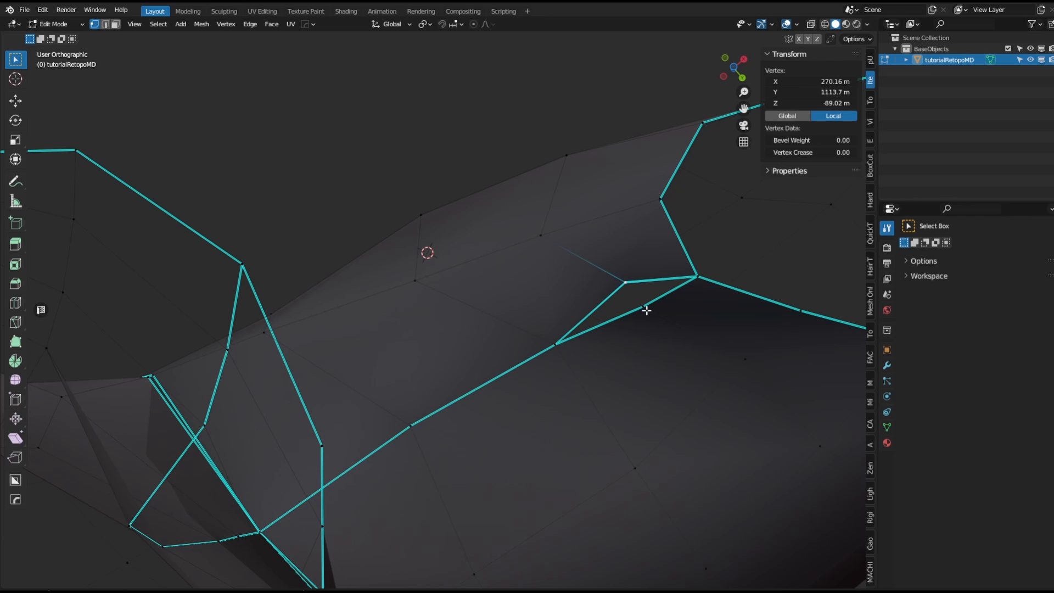
pyautogui.press('m')
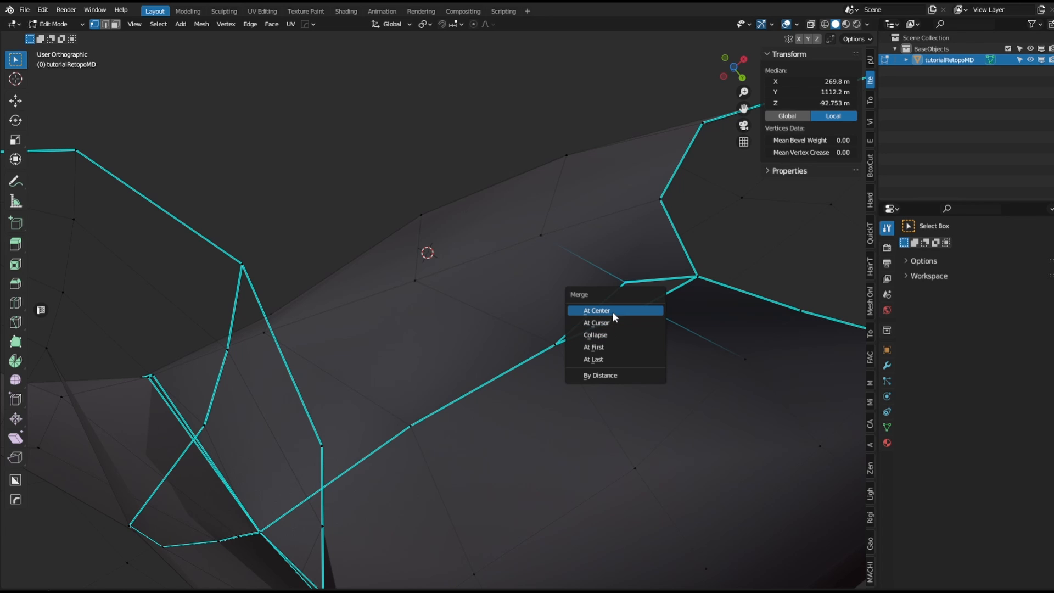
pyautogui.click(616, 358)
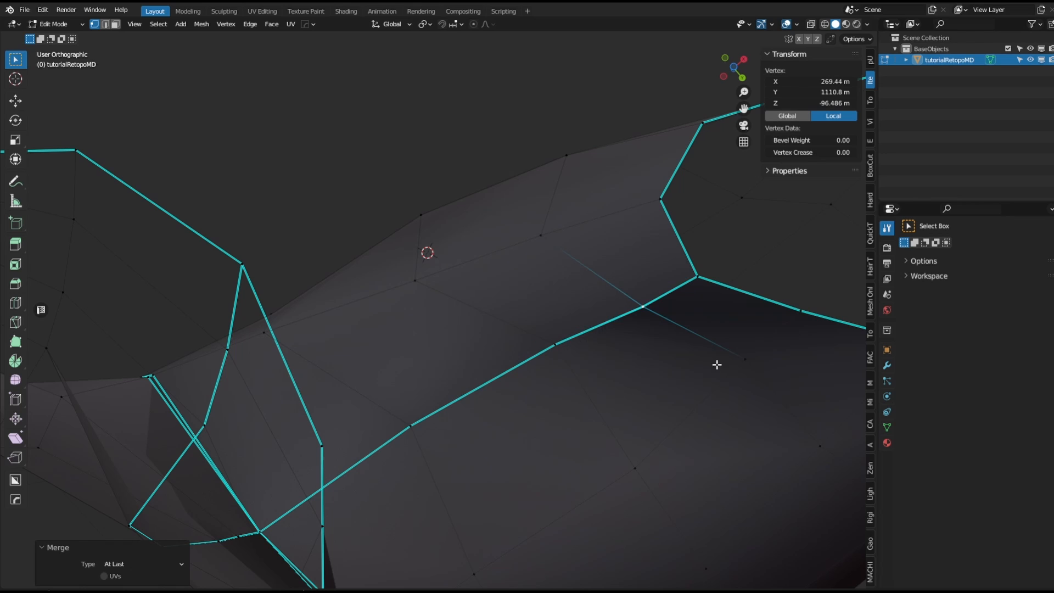
# Nudge the merged sleeve-seam vertex into place.
pyautogui.keyDown('shift'); pyautogui.moveTo(718, 364); pyautogui.dragTo(591, 392, button='middle'); pyautogui.keyUp('shift')
pyautogui.press('g')
pyautogui.click(590, 291)
pyautogui.scroll(-3, 583, 297)
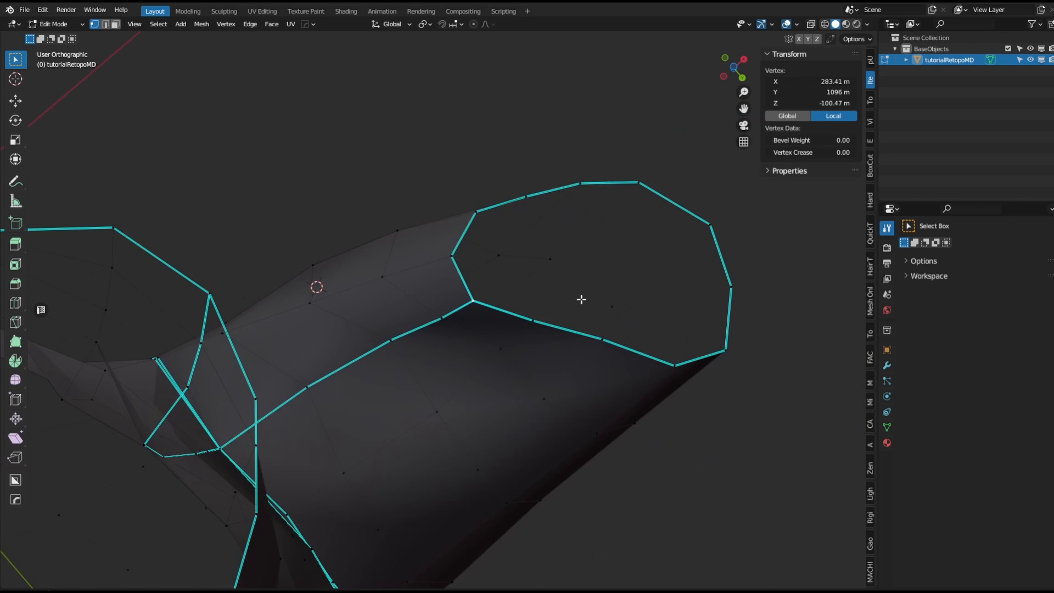
pyautogui.moveTo(581, 298); pyautogui.dragTo(341, 313, button='middle')
pyautogui.scroll(-3, 480, 376)
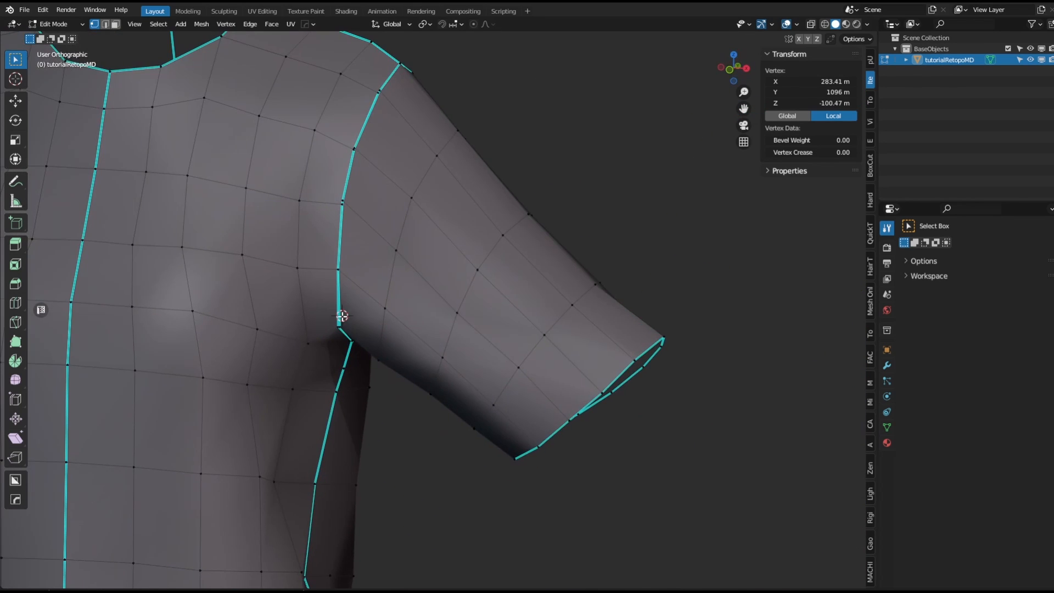
pyautogui.scroll(5, 337, 313)
pyautogui.press('1')
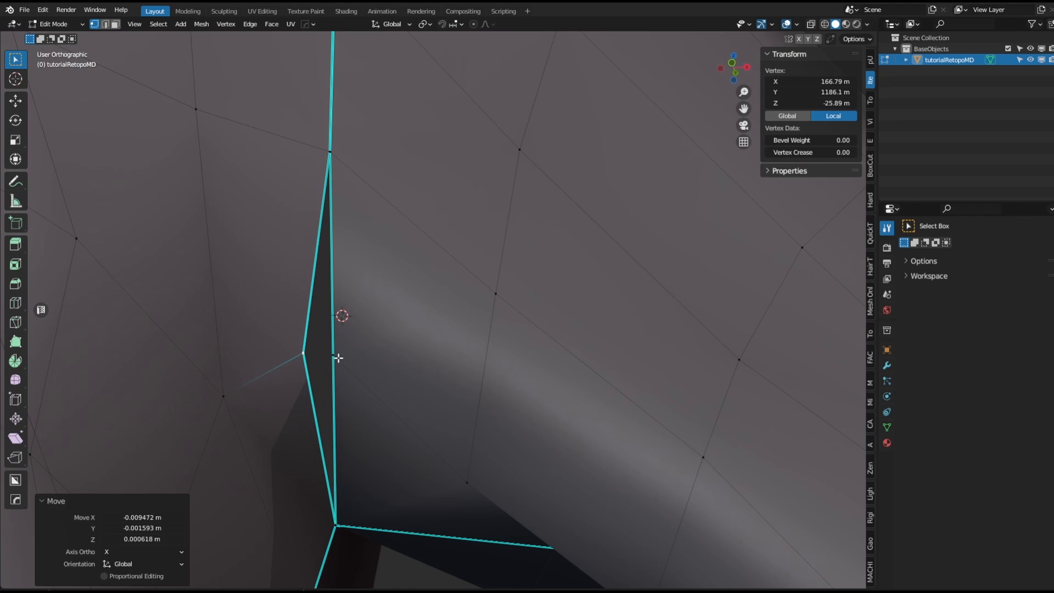
# Try to move the upper armpit seam vertex, then undo the changes.
pyautogui.click(335, 158)
pyautogui.press('g')
pyautogui.click(369, 165)
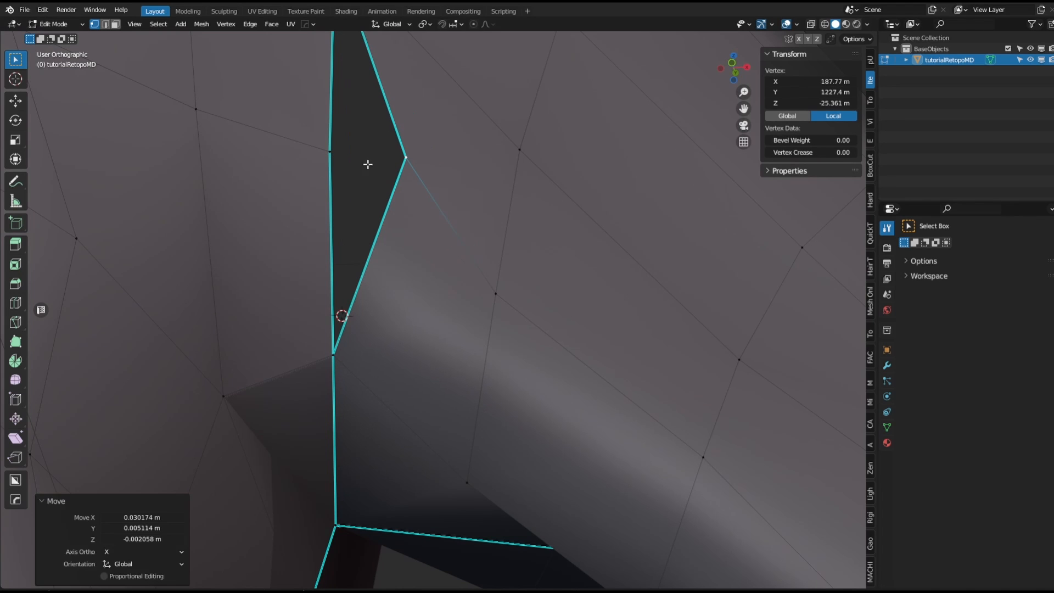
pyautogui.keyDown('shift'); pyautogui.click(328, 160); pyautogui.keyUp('shift')
pyautogui.press('super+x')
pyautogui.moveTo(355, 147)
pyautogui.mouseDown(button='middle')
pyautogui.moveTo(439, 256)
pyautogui.moveTo(353, 183)
pyautogui.moveTo(366, 164)
pyautogui.mouseUp(button='middle')
pyautogui.hotkey('ctrl', 'z')
pyautogui.hotkey('ctrl', 'z')
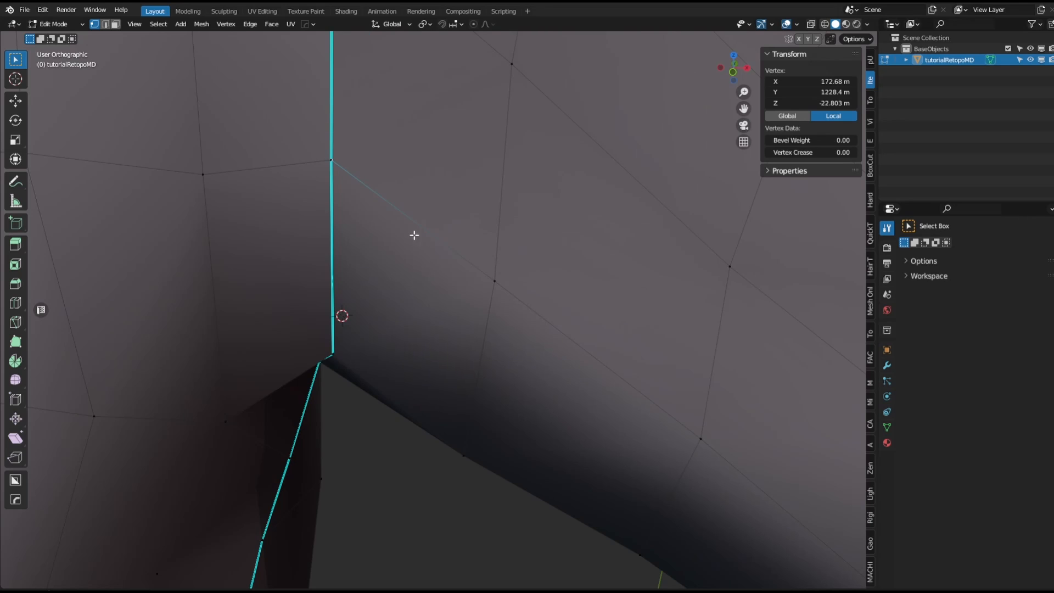
# Move the split vertex at the upper armpit seam aside and merge it with its neighbour using Smart Vert.
pyautogui.moveTo(414, 235); pyautogui.dragTo(417, 191, button='middle')
pyautogui.hotkey('alt', 'a')
pyautogui.moveTo(372, 135); pyautogui.dragTo(351, 142, button='middle')
pyautogui.click(335, 147)
pyautogui.press('g')
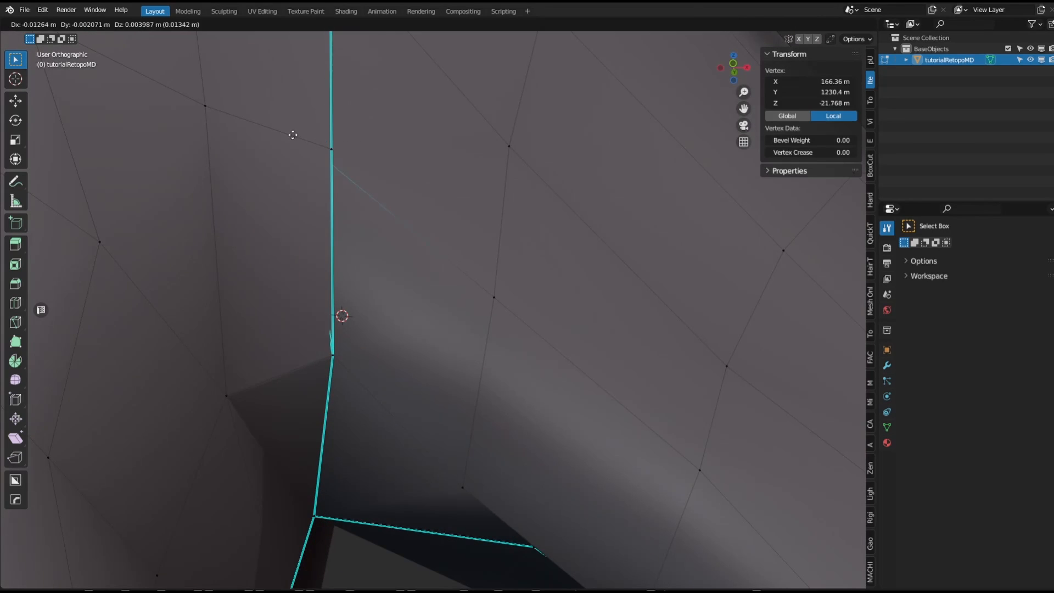
pyautogui.click(291, 133)
pyautogui.press('g')
pyautogui.click(479, 148)
pyautogui.keyDown('shift'); pyautogui.click(331, 152); pyautogui.keyUp('shift')
pyautogui.press('1')
# Merge the split vertex pair on the front armhole seam above the armpit with Smart Vert.
pyautogui.scroll(-3, 407, 180)
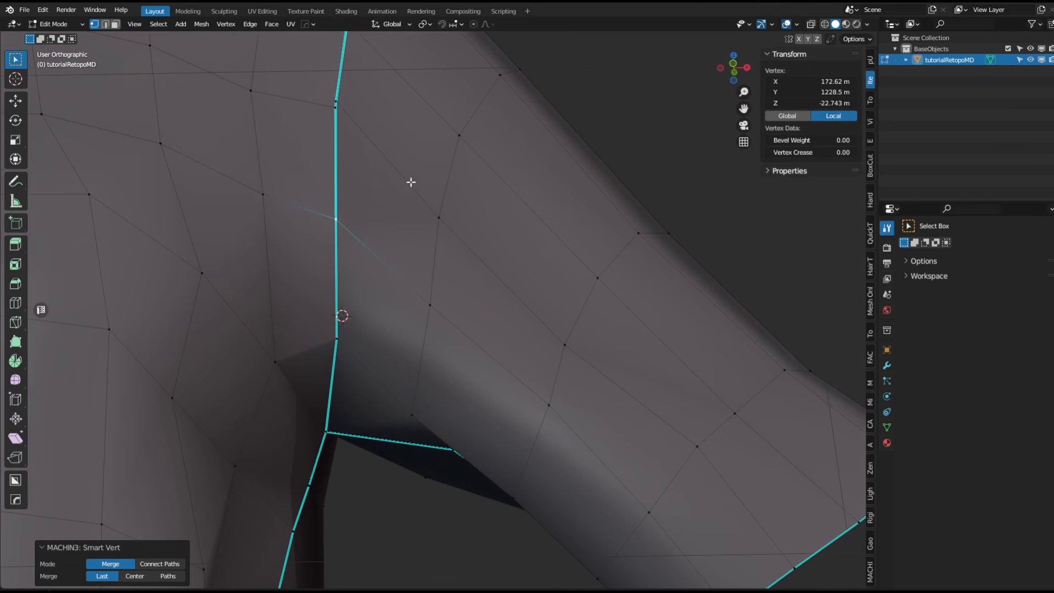
pyautogui.moveTo(410, 181); pyautogui.dragTo(424, 337, button='middle')
pyautogui.click(396, 333)
pyautogui.keyDown('shift'); pyautogui.click(400, 301); pyautogui.keyUp('shift')
pyautogui.press('1')
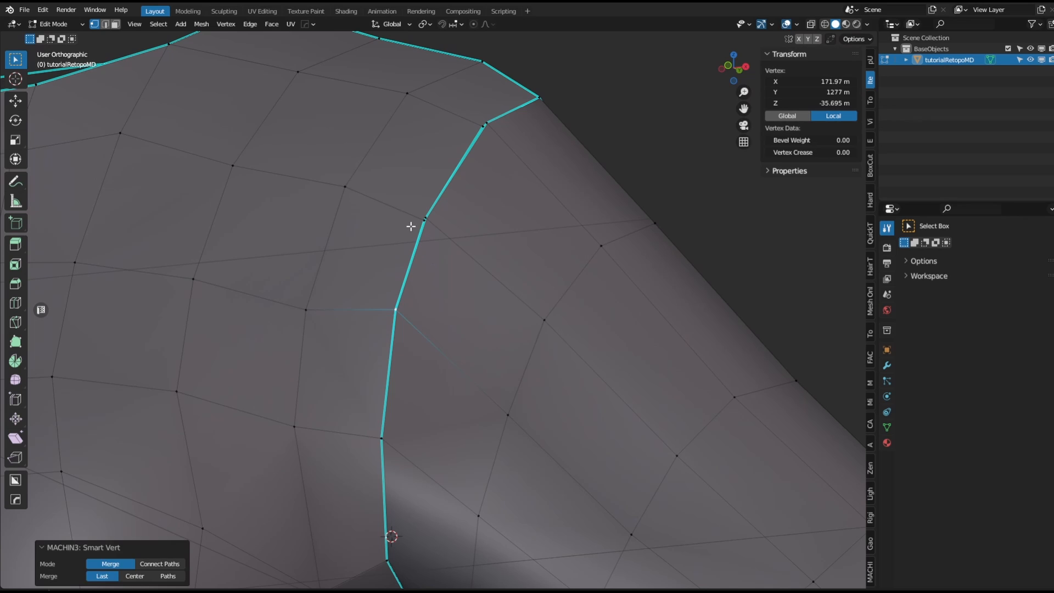
# Merge the split vertex pair on the armhole seam with Smart Vert.
pyautogui.click(427, 219)
pyautogui.keyDown('shift'); pyautogui.click(425, 219); pyautogui.keyUp('shift')
pyautogui.moveTo(422, 224); pyautogui.dragTo(475, 215)
pyautogui.press('1')
# Merge the next split vertex pair higher up the armhole seam with Smart Vert.
pyautogui.moveTo(529, 164); pyautogui.dragTo(488, 242, button='middle')
pyautogui.click(489, 157)
pyautogui.keyDown('shift'); pyautogui.click(499, 148); pyautogui.keyUp('shift')
pyautogui.press('1')
# Move the split vertices at the armhole seam corner apart and merge each with its neighbour using Smart Vert.
pyautogui.scroll(-3, 673, 311)
pyautogui.moveTo(674, 311); pyautogui.dragTo(535, 320, button='middle')
pyautogui.keyDown('shift'); pyautogui.rightClick(523, 302); pyautogui.keyUp('shift')
pyautogui.scroll(4, 523, 302)
pyautogui.click(508, 279)
pyautogui.press('g')
pyautogui.click(493, 318)
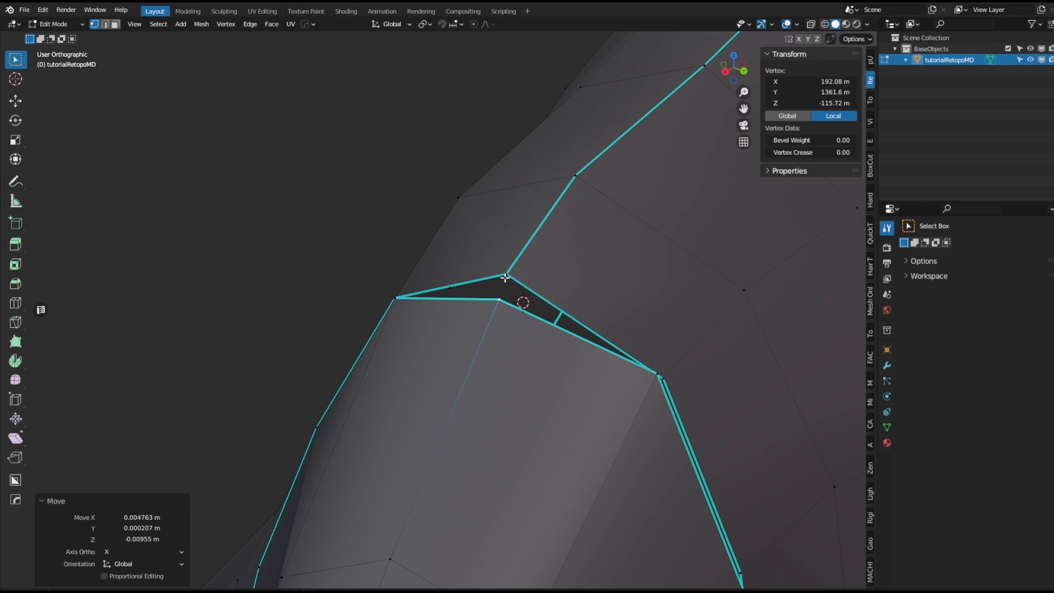
pyautogui.keyDown('shift'); pyautogui.click(505, 278); pyautogui.keyUp('shift')
pyautogui.press('1')
pyautogui.press('g')
pyautogui.click(521, 303)
pyautogui.keyDown('shift'); pyautogui.click(497, 278); pyautogui.keyUp('shift')
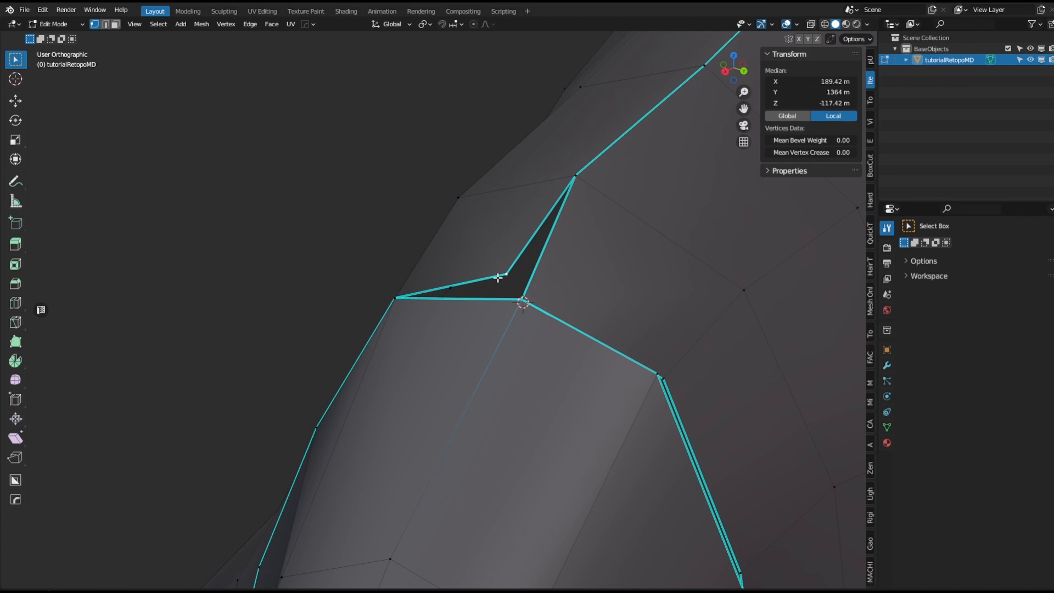
pyautogui.press('1')
# Merge another split vertex pair along the armhole seam with Smart Vert.
pyautogui.keyDown('shift'); pyautogui.moveTo(609, 403); pyautogui.dragTo(492, 271, button='middle'); pyautogui.keyUp('shift')
pyautogui.click(536, 245)
pyautogui.keyDown('shift'); pyautogui.click(558, 252); pyautogui.keyUp('shift')
pyautogui.press('1')
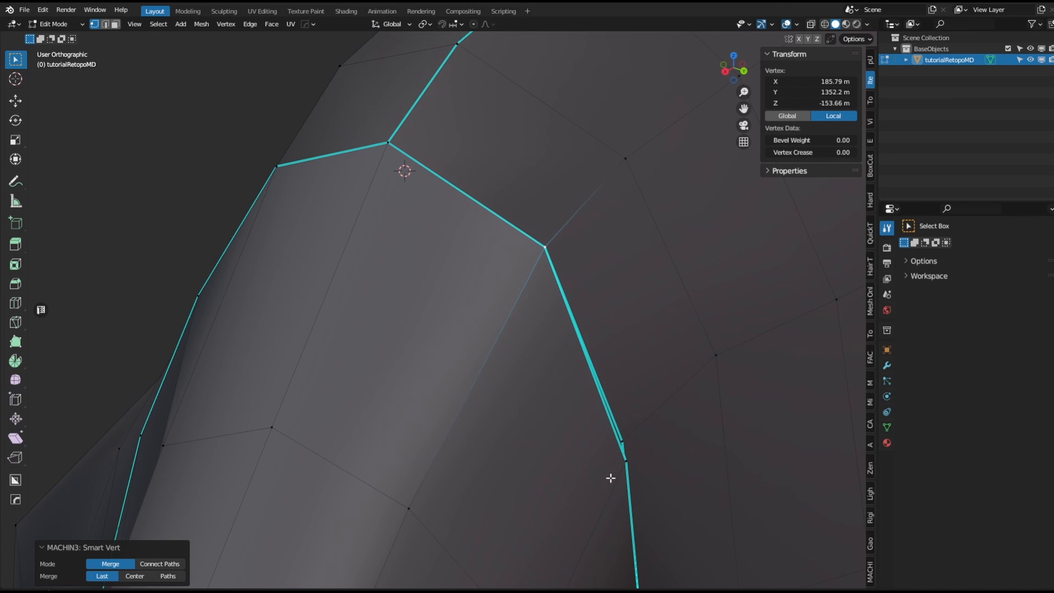
# Merge the following split vertex pair further down the armhole seam with Smart Vert.
pyautogui.keyDown('shift'); pyautogui.moveTo(609, 480); pyautogui.dragTo(571, 440, button='middle'); pyautogui.keyUp('shift')
pyautogui.click(572, 396)
pyautogui.keyDown('shift'); pyautogui.click(569, 379); pyautogui.keyUp('shift')
pyautogui.press('1')
# Merge the split vertex pair on the front armhole seam below the shoulder with Smart Vert.
pyautogui.moveTo(571, 378); pyautogui.dragTo(546, 447, button='middle')
pyautogui.scroll(-5, 546, 447)
pyautogui.moveTo(600, 291); pyautogui.dragTo(560, 385, button='middle')
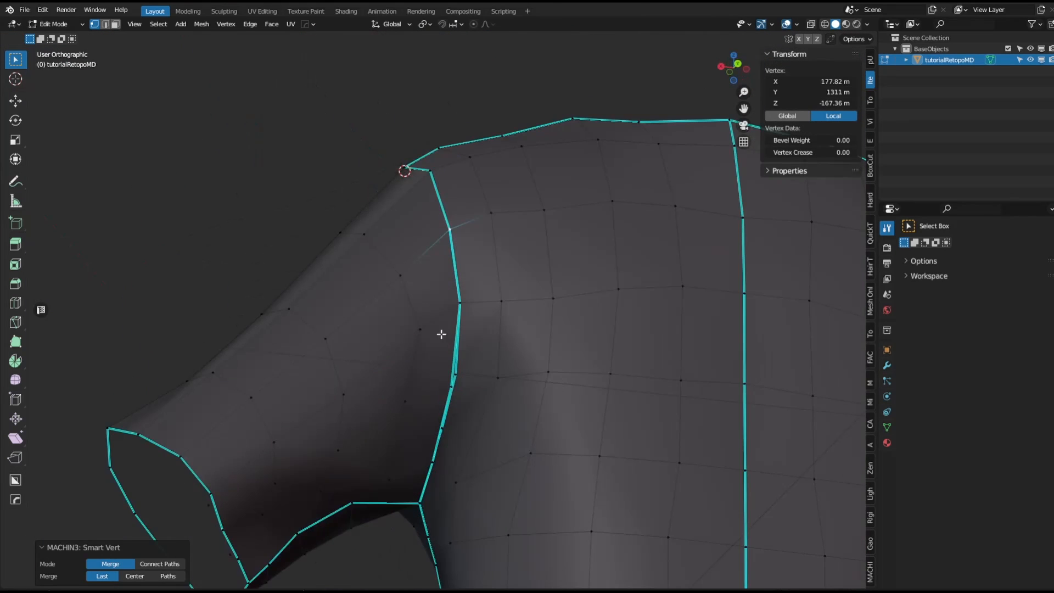
pyautogui.keyDown('shift'); pyautogui.rightClick(440, 333); pyautogui.keyUp('shift')
pyautogui.scroll(5, 439, 333)
pyautogui.keyDown('shift'); pyautogui.moveTo(476, 431); pyautogui.dragTo(524, 290, button='middle'); pyautogui.keyUp('shift')
pyautogui.click(501, 331)
pyautogui.keyDown('shift'); pyautogui.click(516, 300); pyautogui.keyUp('shift')
pyautogui.press('1')
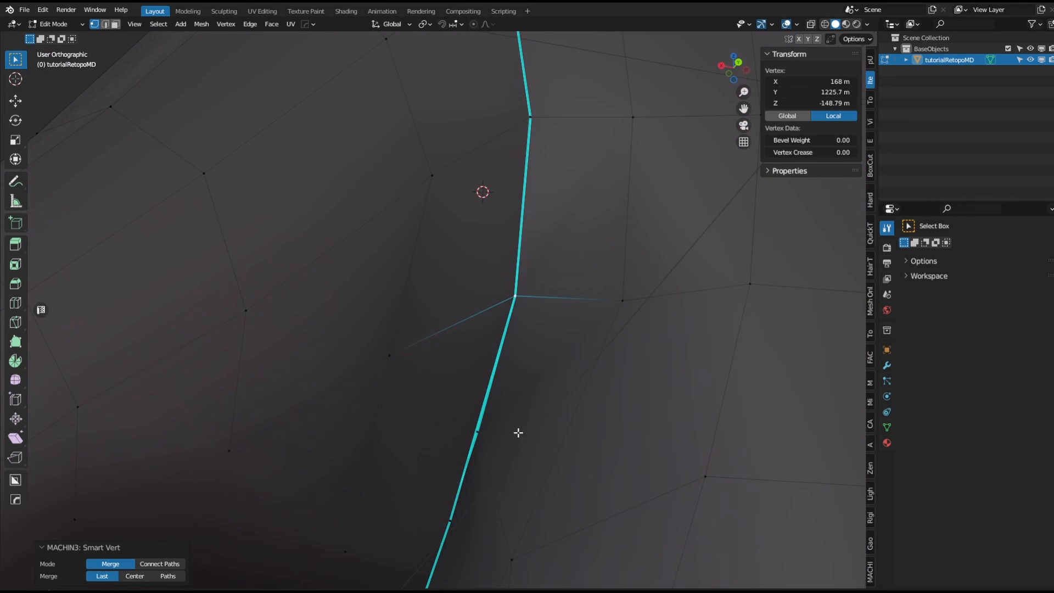
# Move the split vertex on the armhole seam aside and merge it with its neighbour using Smart Vert.
pyautogui.moveTo(518, 433); pyautogui.dragTo(602, 275, button='middle')
pyautogui.click(572, 278)
pyautogui.press('g')
pyautogui.click(571, 319)
pyautogui.keyDown('shift'); pyautogui.click(516, 367); pyautogui.keyUp('shift')
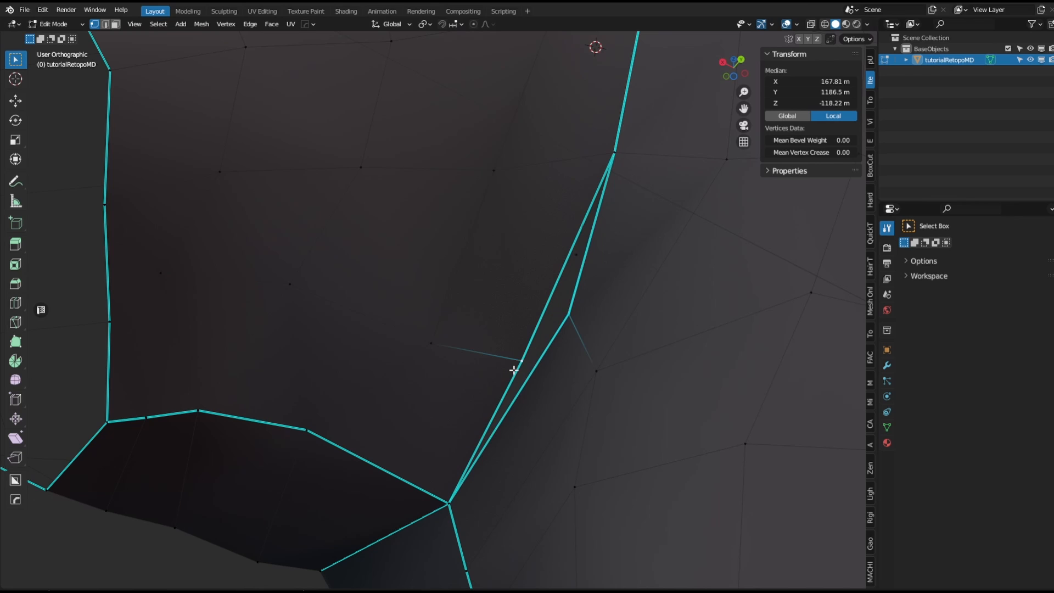
pyautogui.press('1')
pyautogui.click(449, 497)
pyautogui.press('g')
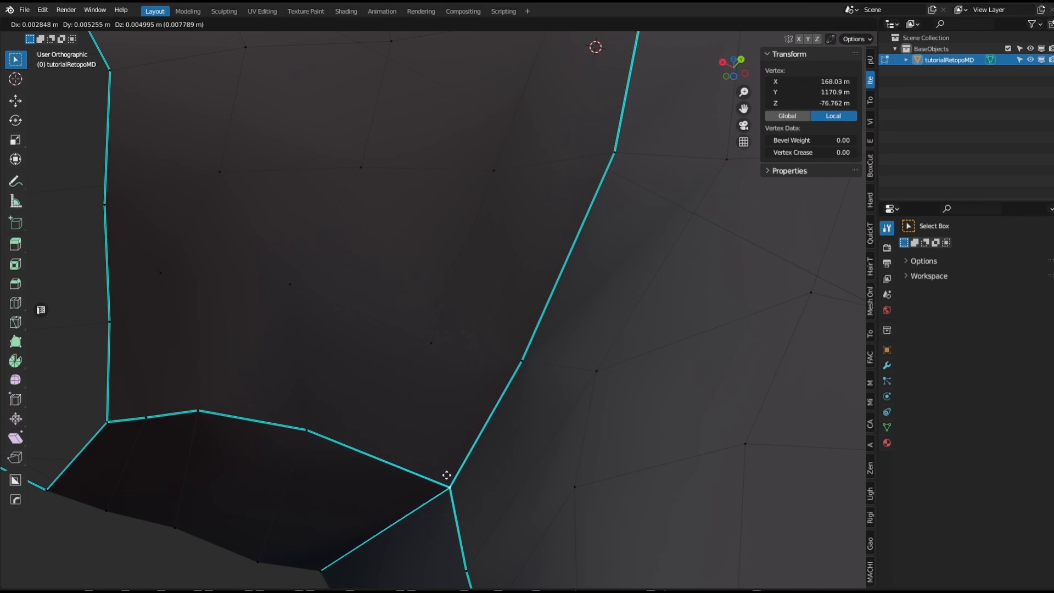
pyautogui.rightClick(447, 479)
# Pull the split vertex on the side of the armhole seam aside and merge it with its partner using Smart Vert.
pyautogui.scroll(-4, 533, 410)
pyautogui.scroll(-2, 630, 171)
pyautogui.moveTo(629, 171); pyautogui.dragTo(628, 203, button='middle')
pyautogui.keyDown('shift'); pyautogui.moveTo(674, 75); pyautogui.dragTo(486, 381, button='middle'); pyautogui.keyUp('shift')
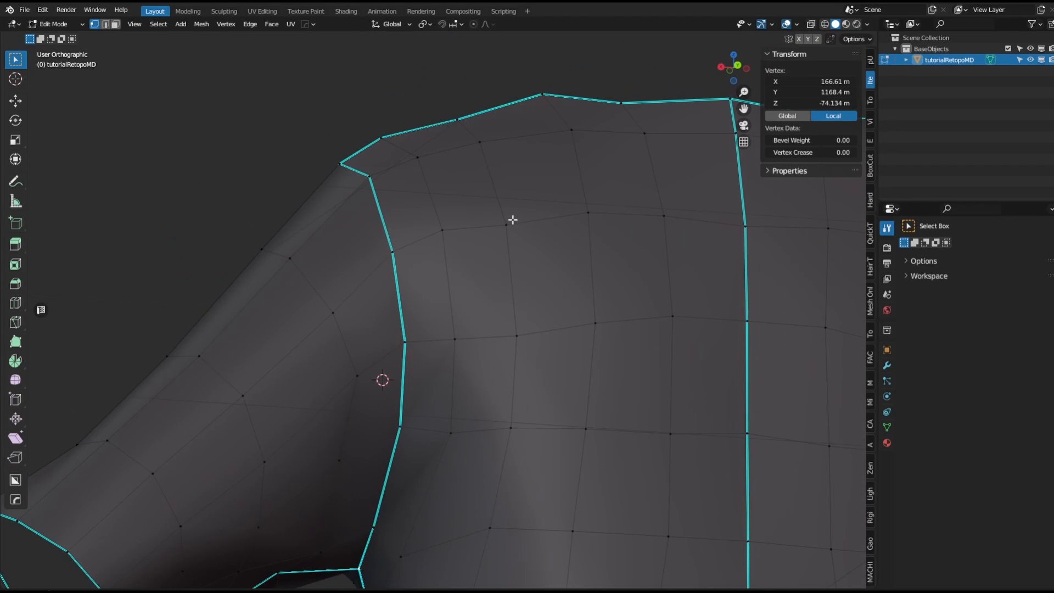
pyautogui.moveTo(512, 219); pyautogui.dragTo(508, 296, button='middle')
pyautogui.keyDown('shift'); pyautogui.moveTo(503, 164); pyautogui.dragTo(482, 340, button='middle'); pyautogui.keyUp('shift')
pyautogui.moveTo(482, 340); pyautogui.dragTo(556, 341, button='middle')
pyautogui.keyDown('shift'); pyautogui.rightClick(332, 335); pyautogui.keyUp('shift')
pyautogui.scroll(4, 331, 335)
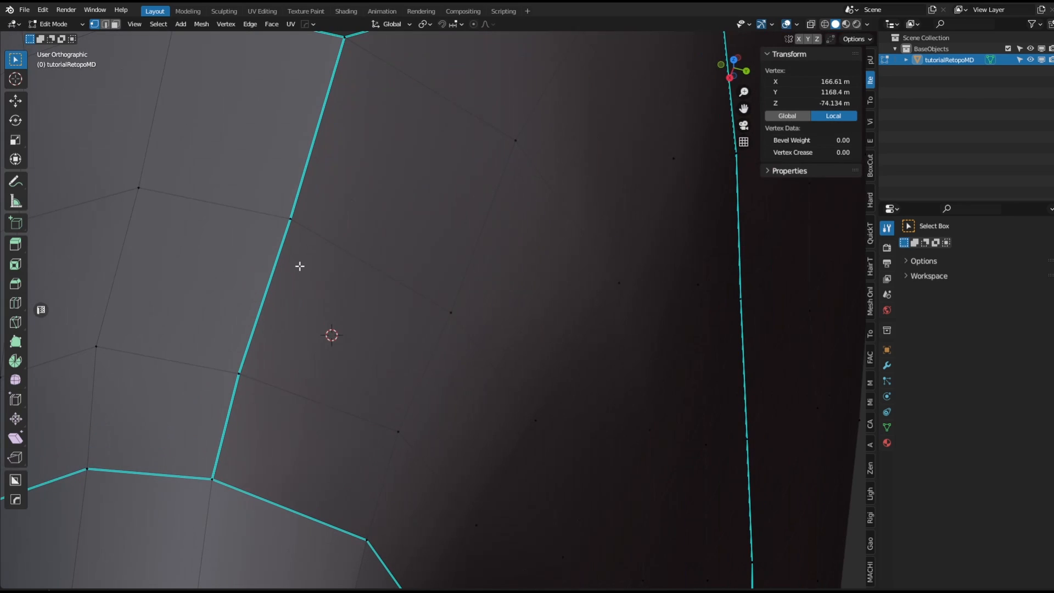
pyautogui.click(274, 220)
pyautogui.press('g')
pyautogui.click(191, 201)
pyautogui.press('g')
pyautogui.click(315, 224)
pyautogui.keyDown('shift'); pyautogui.click(295, 223); pyautogui.keyUp('shift')
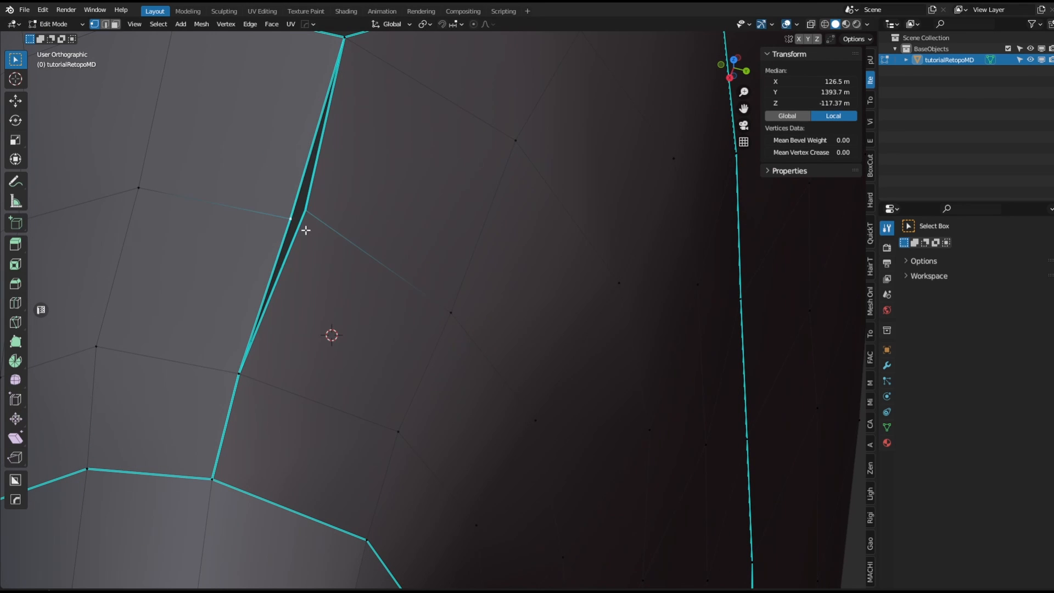
pyautogui.press('1')
# Move one vertex of the split pair at the seam corner aside and merge the pair with Smart Vert.
pyautogui.keyDown('shift'); pyautogui.moveTo(367, 198); pyautogui.dragTo(373, 329, button='middle'); pyautogui.keyUp('shift')
pyautogui.click(344, 171)
pyautogui.press('g')
pyautogui.click(390, 179)
pyautogui.keyDown('shift'); pyautogui.click(342, 170); pyautogui.keyUp('shift')
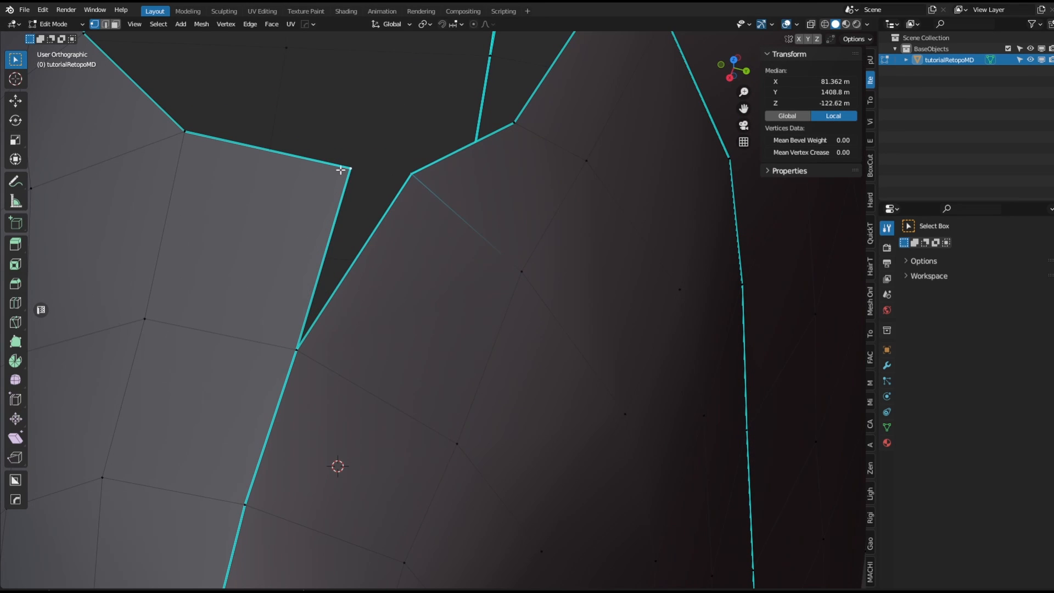
pyautogui.press('1')
# Move the split vertex lower on the armhole seam aside and merge it with its partner using Smart Vert.
pyautogui.click(246, 504)
pyautogui.press('g')
pyautogui.click(271, 513)
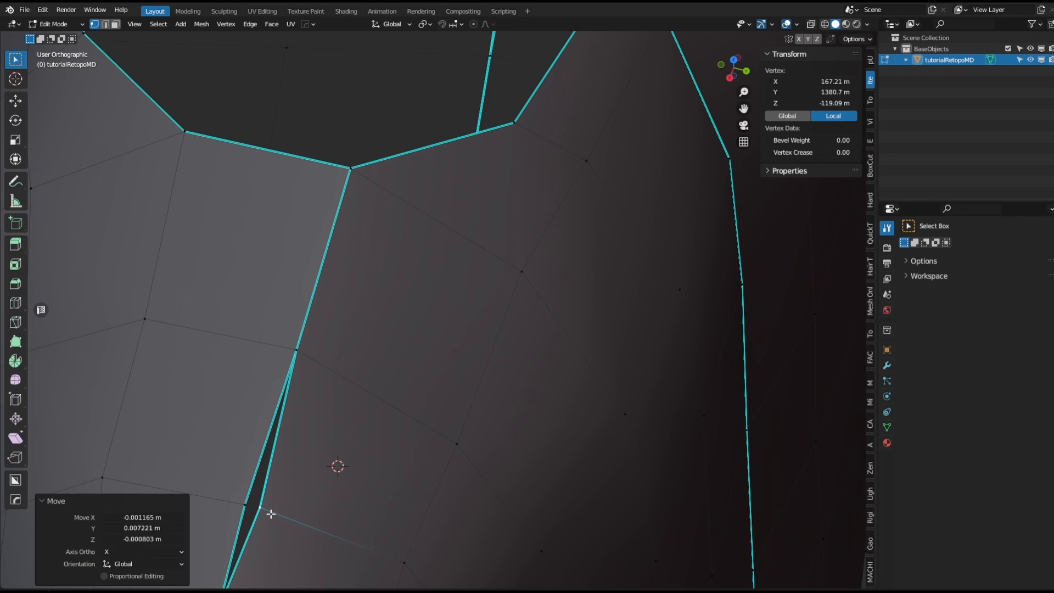
pyautogui.keyDown('shift'); pyautogui.click(244, 506); pyautogui.keyUp('shift')
pyautogui.press('1')
# Try to move the centre-front seam vertex at the neckline, then undo the move.
pyautogui.moveTo(450, 466); pyautogui.dragTo(380, 477, button='middle')
pyautogui.scroll(-2, 381, 477)
pyautogui.scroll(-3, 633, 449)
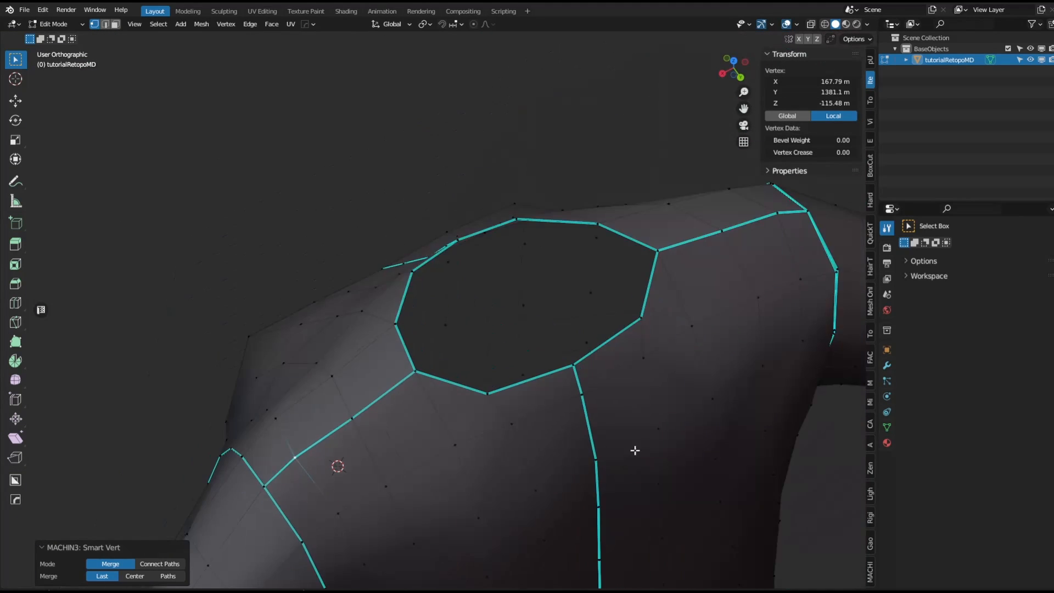
pyautogui.moveTo(633, 450); pyautogui.dragTo(584, 425, button='middle')
pyautogui.keyDown('shift'); pyautogui.moveTo(583, 425); pyautogui.dragTo(439, 343, button='middle'); pyautogui.keyUp('shift')
pyautogui.keyDown('shift'); pyautogui.rightClick(421, 440); pyautogui.keyUp('shift')
pyautogui.scroll(6, 421, 440)
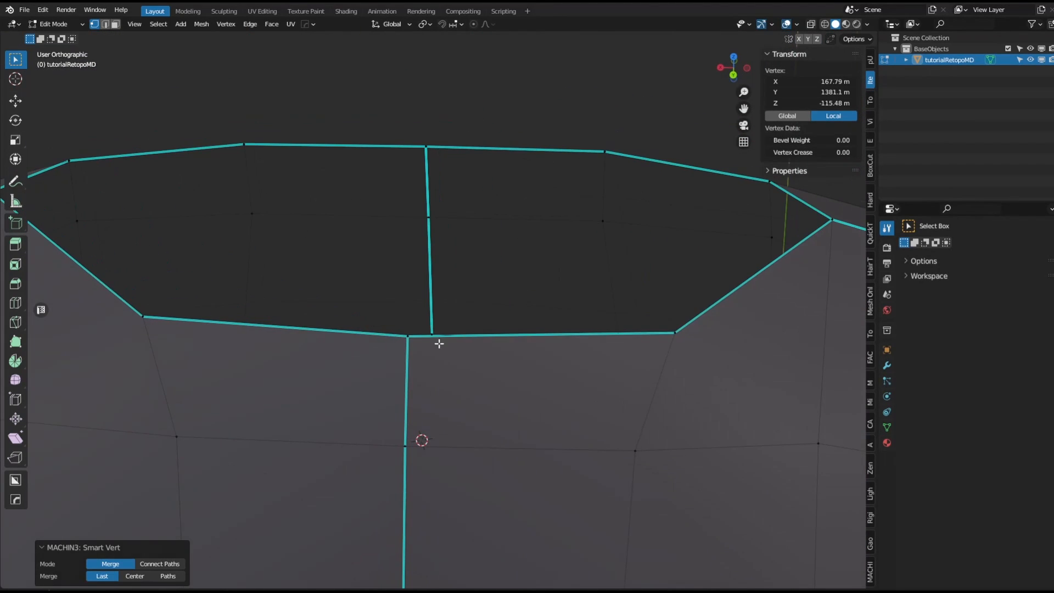
pyautogui.click(412, 334)
pyautogui.press('g')
pyautogui.click(424, 351)
pyautogui.rightClick(432, 366)
pyautogui.hotkey('ctrl', 'z')
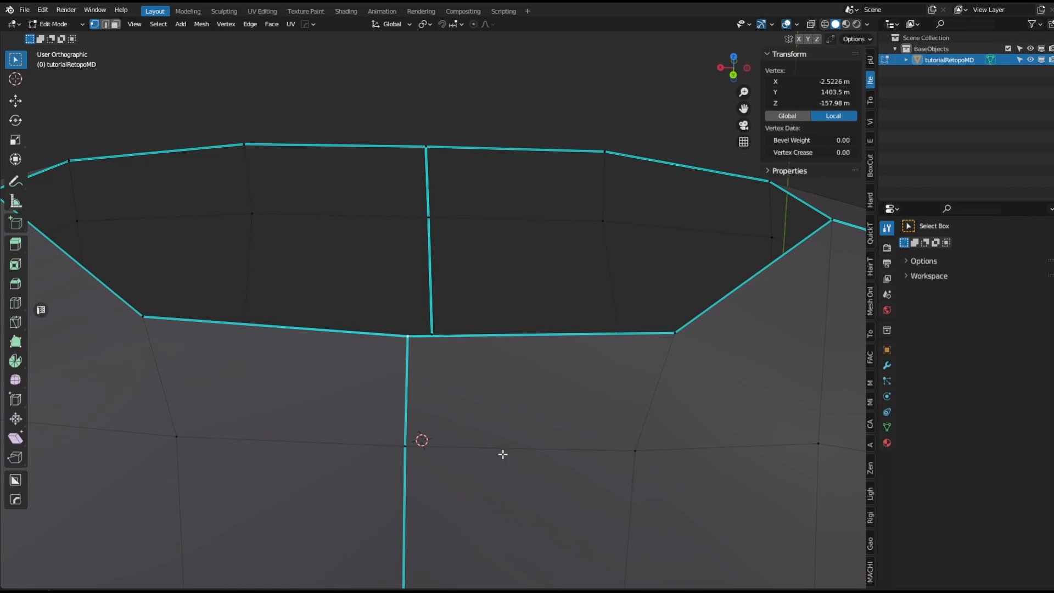
# Try to move the centre-front seam vertices below the neckline, then cancel and undo the moves.
pyautogui.keyDown('shift'); pyautogui.moveTo(500, 454); pyautogui.dragTo(561, 231, button='middle'); pyautogui.keyUp('shift')
pyautogui.click(465, 226)
pyautogui.press('g')
pyautogui.rightClick(489, 227)
pyautogui.scroll(-1, 485, 225)
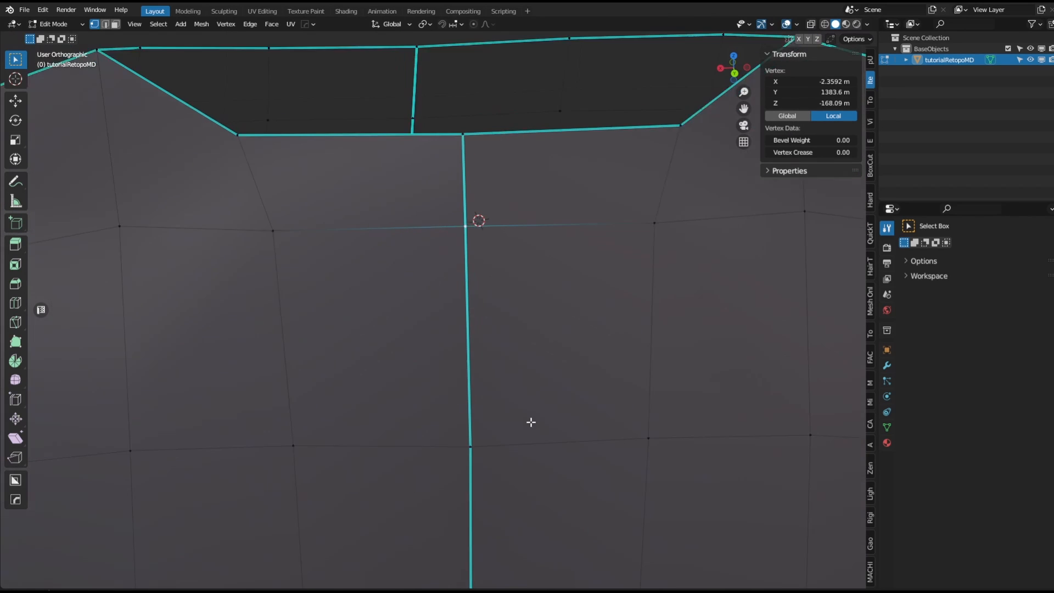
pyautogui.scroll(-2, 490, 483)
pyautogui.keyDown('shift'); pyautogui.moveTo(490, 483); pyautogui.dragTo(478, 260, button='middle'); pyautogui.keyUp('shift')
pyautogui.press('g')
pyautogui.rightClick(483, 242)
pyautogui.click(464, 233)
pyautogui.press('g')
pyautogui.click(489, 233)
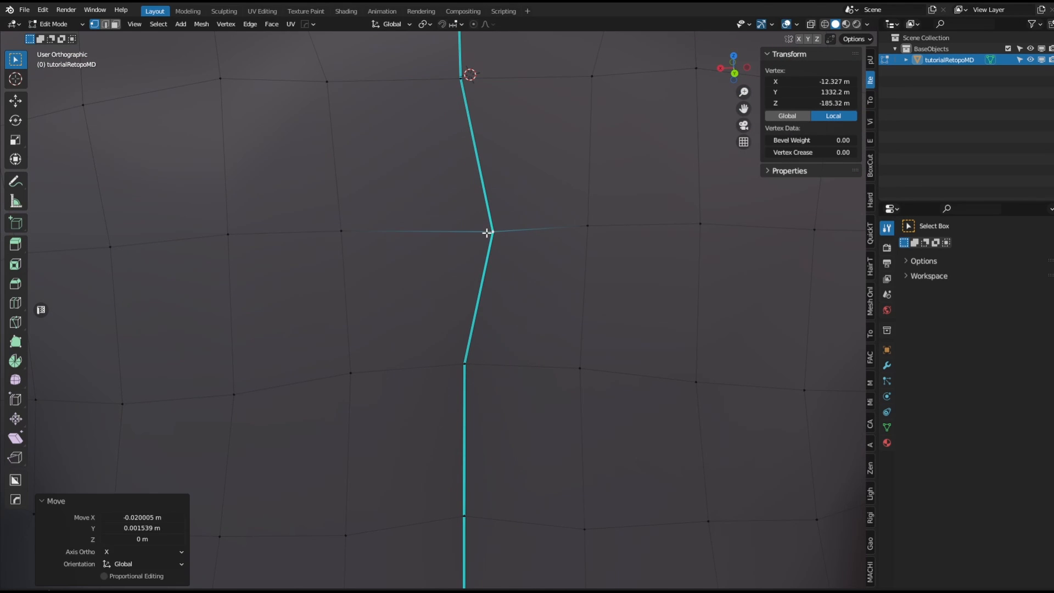
pyautogui.hotkey('ctrl', 'z')
# Move the split vertex on the centre-front seam aside and merge it with its partner using Smart Vert.
pyautogui.click(465, 366)
pyautogui.press('g')
pyautogui.keyDown('shift'); pyautogui.moveTo(551, 244); pyautogui.dragTo(549, 237, button='middle'); pyautogui.keyUp('shift')
pyautogui.click(496, 294)
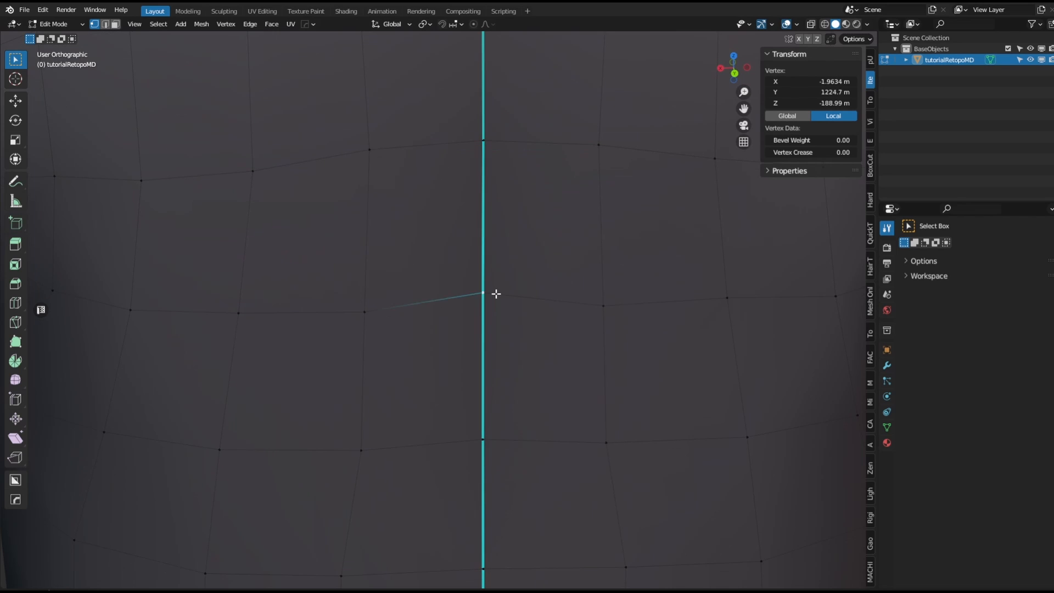
pyautogui.press('g')
pyautogui.click(521, 303)
pyautogui.hotkey('ctrl', 'z')
pyautogui.press('g')
pyautogui.click(487, 328)
pyautogui.keyDown('shift'); pyautogui.click(480, 290); pyautogui.keyUp('shift')
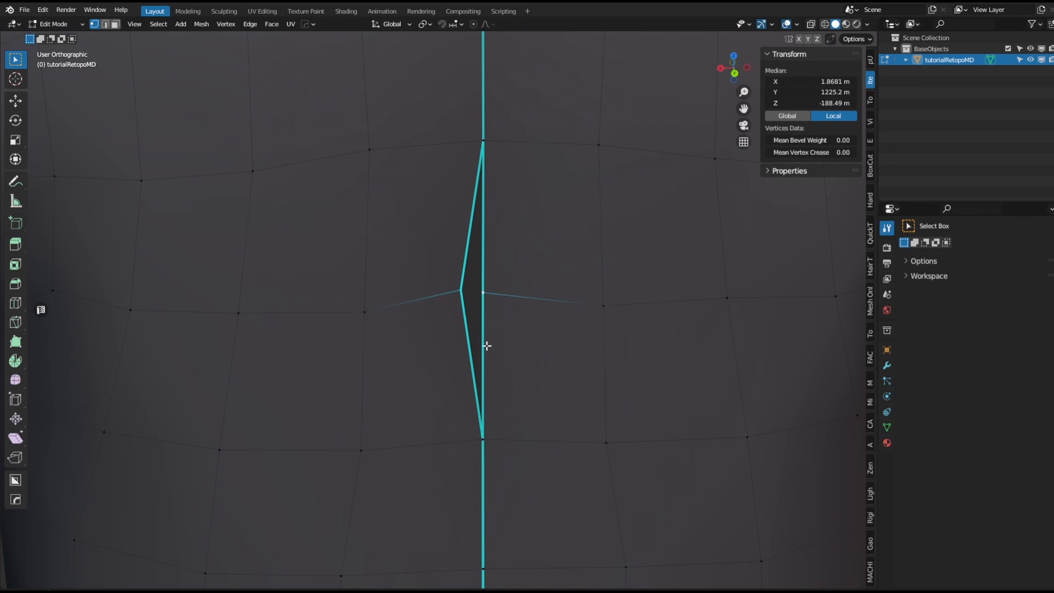
pyautogui.press('1')
# Merge the next split vertex pair down the centre-front seam with Smart Vert.
pyautogui.keyDown('shift'); pyautogui.moveTo(501, 472); pyautogui.dragTo(508, 331, button='middle'); pyautogui.keyUp('shift')
pyautogui.click(464, 306)
pyautogui.press('g')
pyautogui.click(472, 303)
pyautogui.keyDown('shift'); pyautogui.click(488, 297); pyautogui.keyUp('shift')
pyautogui.press('1')
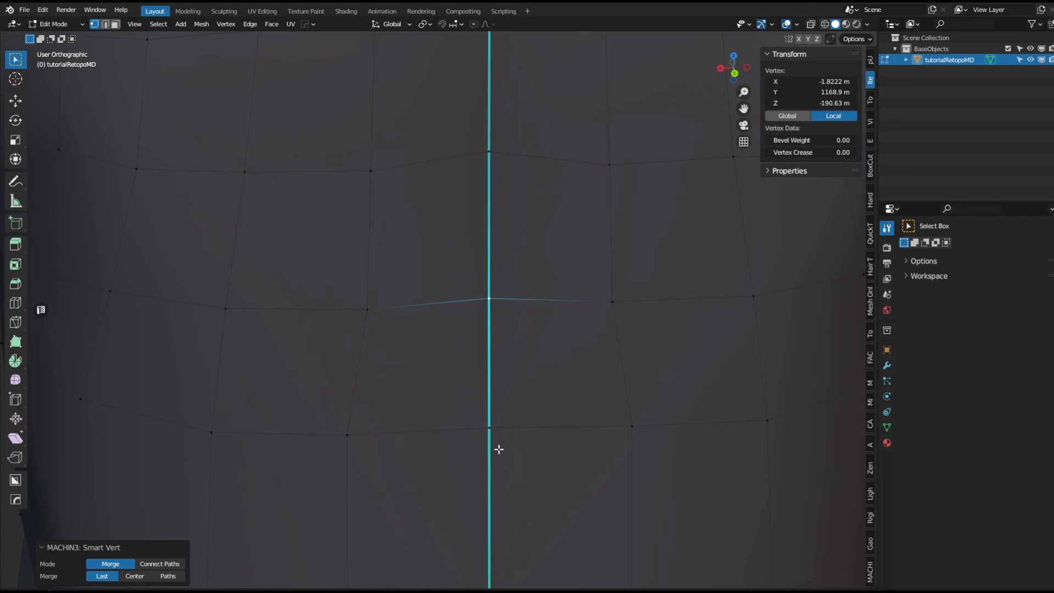
# Merge the following split vertex pair further down the centre-front seam with Smart Vert.
pyautogui.keyDown('shift'); pyautogui.moveTo(499, 448); pyautogui.dragTo(508, 387, button='middle'); pyautogui.keyUp('shift')
pyautogui.click(498, 369)
pyautogui.press('g')
pyautogui.click(462, 371)
pyautogui.keyDown('shift'); pyautogui.click(498, 363); pyautogui.keyUp('shift')
pyautogui.press('1')
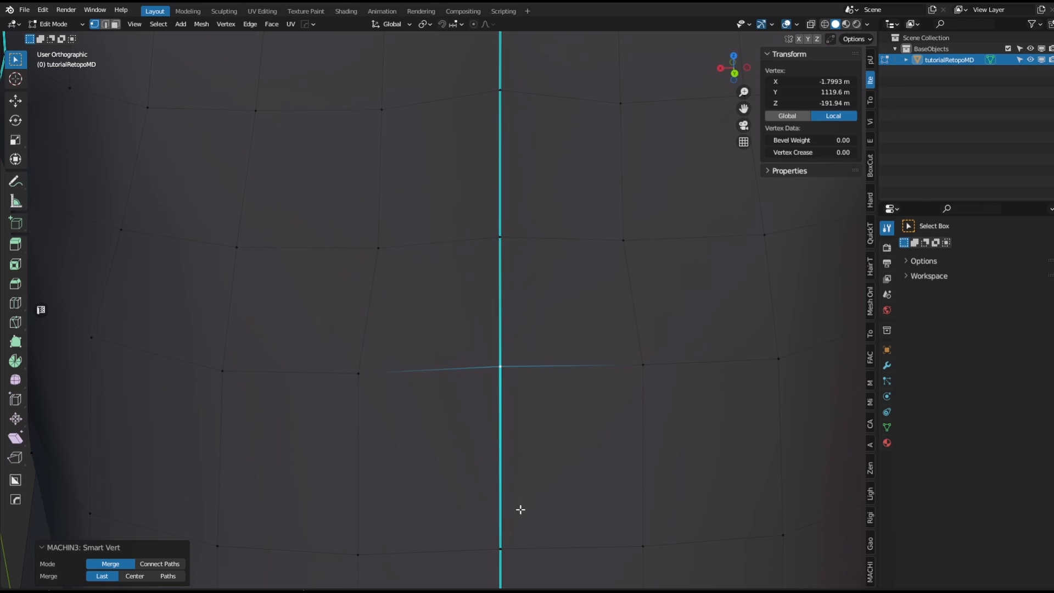
# Merge another split vertex pair lower on the centre-front seam with Smart Vert.
pyautogui.keyDown('shift'); pyautogui.moveTo(519, 508); pyautogui.dragTo(527, 384, button='middle'); pyautogui.keyUp('shift')
pyautogui.click(529, 393)
pyautogui.press('g')
pyautogui.click(492, 393)
pyautogui.keyDown('shift'); pyautogui.click(526, 397); pyautogui.keyUp('shift')
pyautogui.press('1')
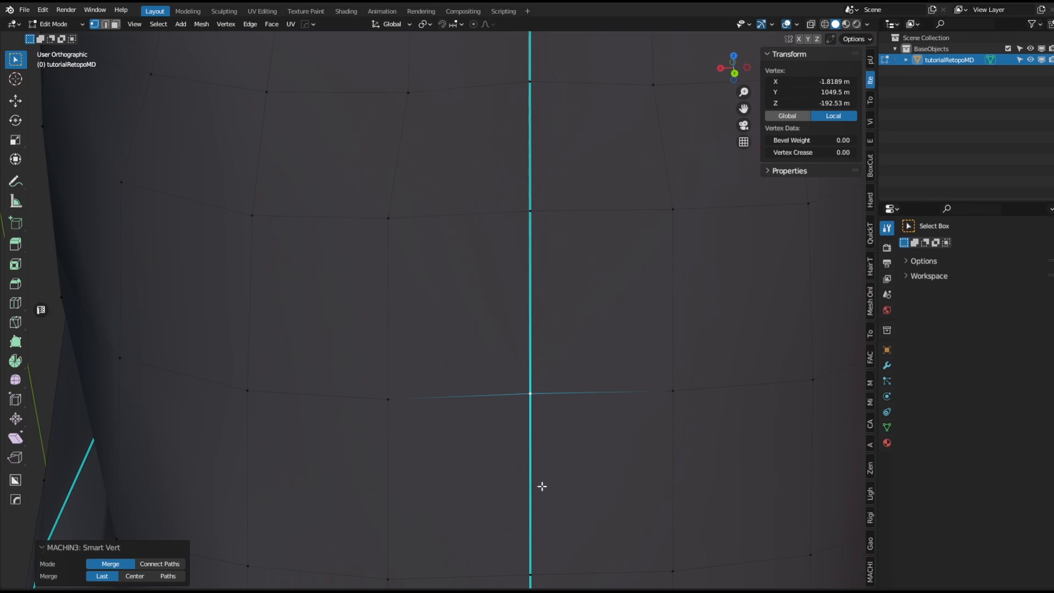
# Try to move a centre-front seam vertex twice, undoing each move.
pyautogui.keyDown('shift'); pyautogui.moveTo(541, 486); pyautogui.dragTo(552, 263, button='middle'); pyautogui.keyUp('shift')
pyautogui.click(512, 350)
pyautogui.press('g')
pyautogui.click(435, 355)
pyautogui.hotkey('ctrl', 'z')
pyautogui.click(511, 342)
pyautogui.press('g')
pyautogui.click(469, 346)
pyautogui.hotkey('ctrl', 'z')
# Try to move the centre-front seam vertices near the hem, cancelling each move.
pyautogui.keyDown('shift'); pyautogui.moveTo(559, 435); pyautogui.dragTo(551, 292, button='middle'); pyautogui.keyUp('shift')
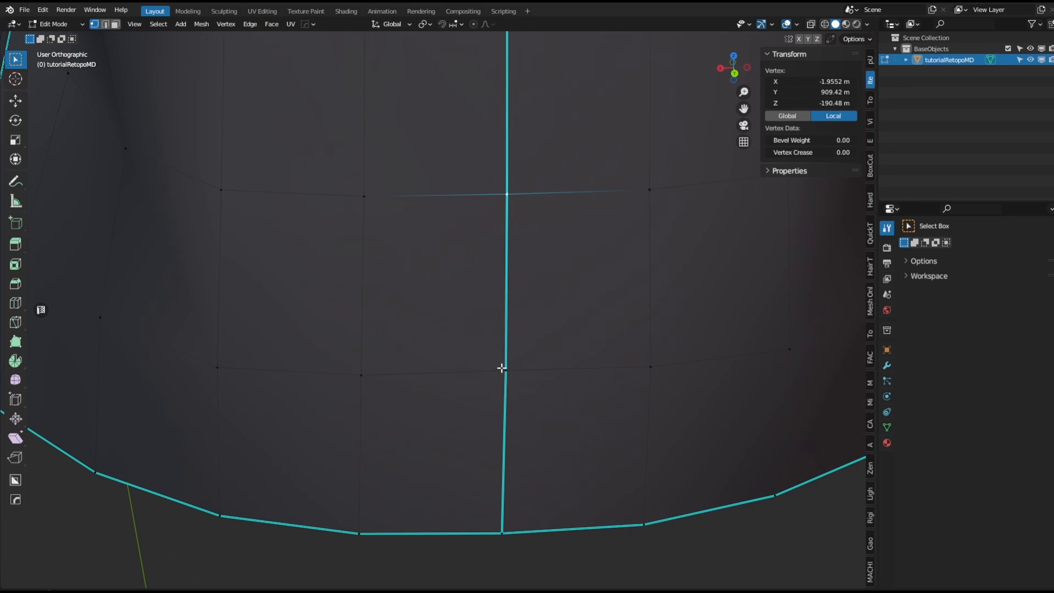
pyautogui.click(501, 368)
pyautogui.press('g')
pyautogui.rightClick(479, 377)
pyautogui.click(507, 534)
pyautogui.press('g')
pyautogui.rightClick(480, 536)
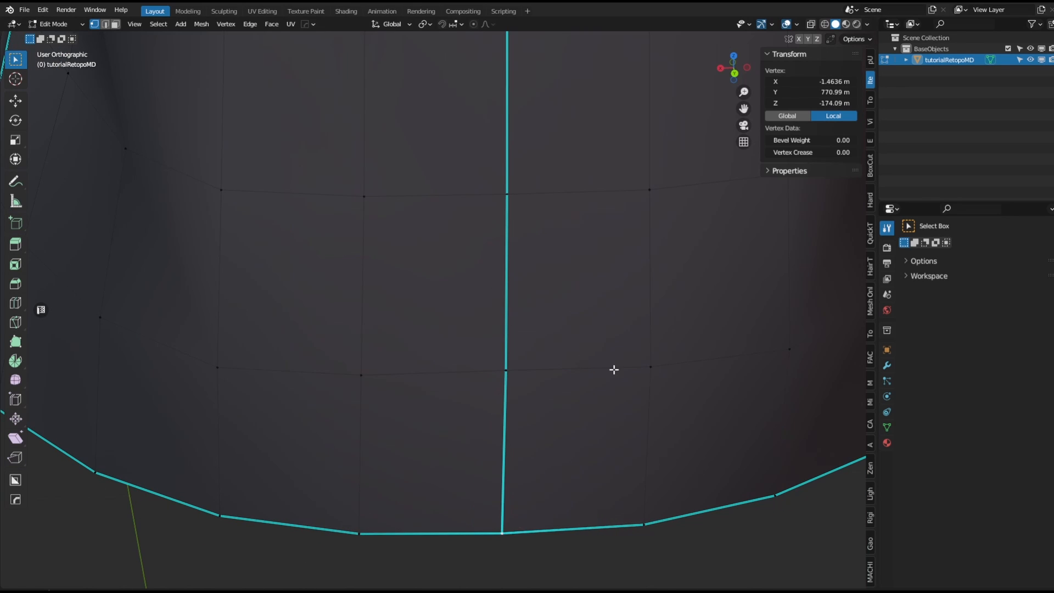
# Try to move vertices on the side seam near the hem, cancelling each move.
pyautogui.scroll(-3, 614, 369)
pyautogui.keyDown('shift'); pyautogui.moveTo(614, 369); pyautogui.dragTo(662, 294, button='middle'); pyautogui.keyUp('shift')
pyautogui.keyDown('shift'); pyautogui.moveTo(621, 137); pyautogui.dragTo(647, 388, button='middle'); pyautogui.keyUp('shift')
pyautogui.keyDown('shift'); pyautogui.moveTo(659, 66); pyautogui.dragTo(639, 311, button='middle'); pyautogui.keyUp('shift')
pyautogui.keyDown('shift'); pyautogui.moveTo(768, 64); pyautogui.dragTo(606, 225, button='middle'); pyautogui.keyUp('shift')
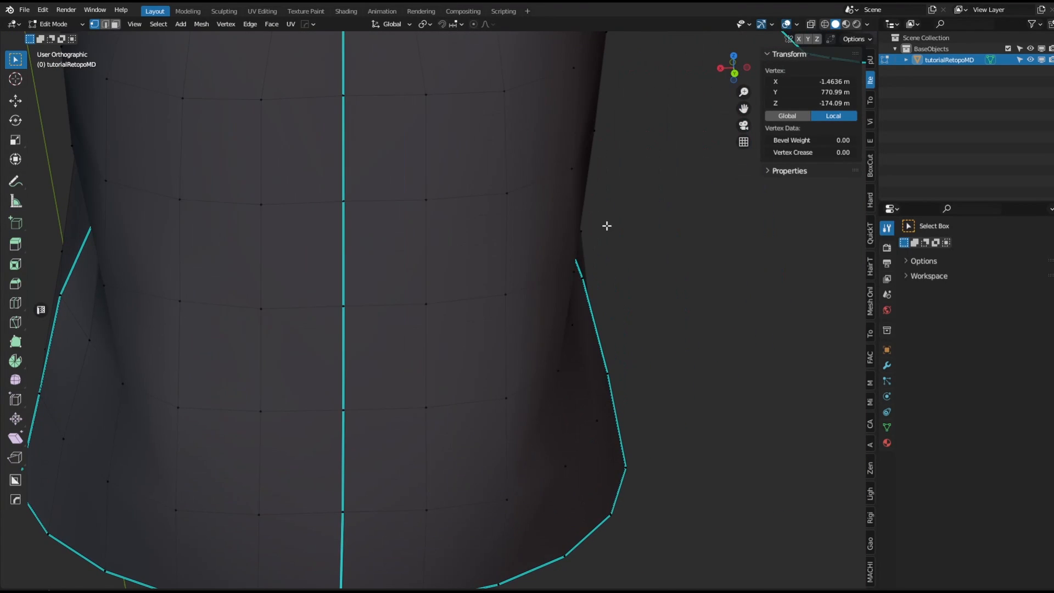
pyautogui.moveTo(566, 123); pyautogui.dragTo(602, 324, button='middle')
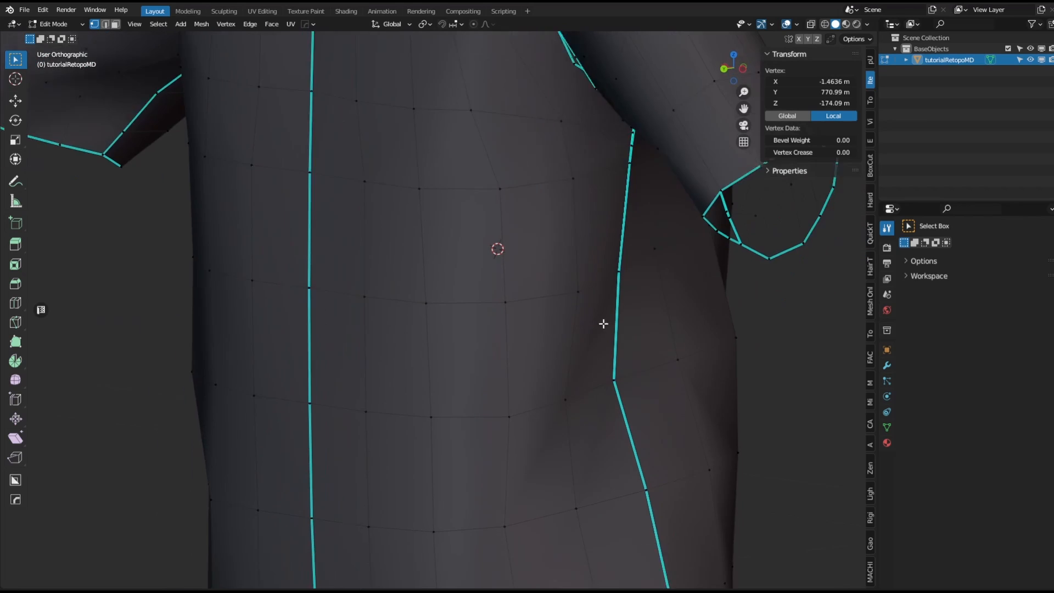
pyautogui.keyDown('shift'); pyautogui.moveTo(678, 581); pyautogui.dragTo(527, 331, button='middle'); pyautogui.keyUp('shift')
pyautogui.scroll(2, 543, 425)
pyautogui.press('g')
pyautogui.rightClick(514, 426)
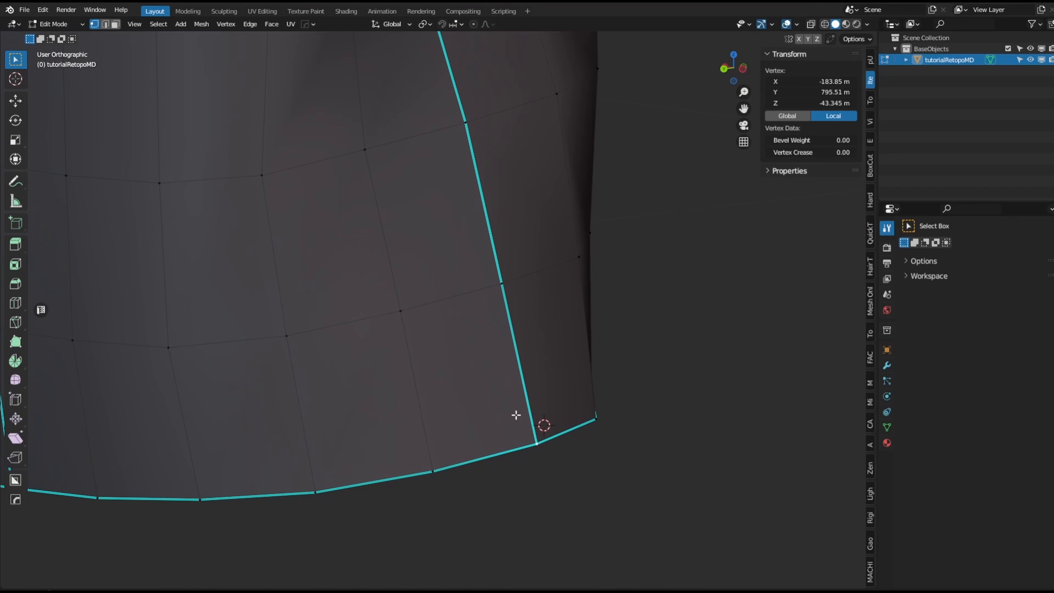
pyautogui.click(500, 286)
pyautogui.press('g')
pyautogui.rightClick(490, 268)
pyautogui.keyDown('shift'); pyautogui.moveTo(490, 178); pyautogui.dragTo(538, 406, button='middle'); pyautogui.keyUp('shift')
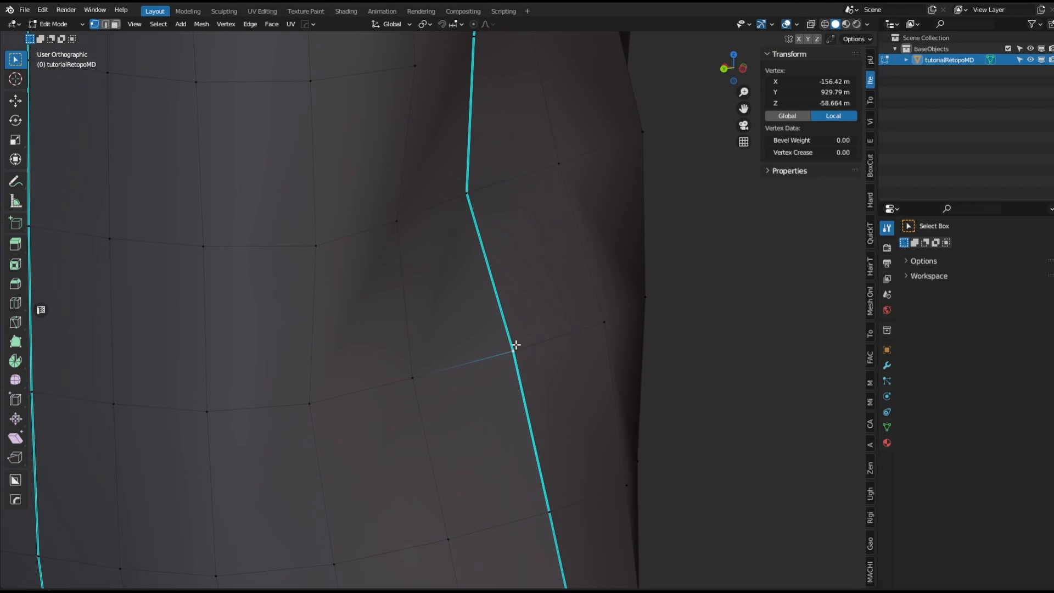
# Merge a split vertex pair on the centre-front seam with Smart Vert.
pyautogui.press('g')
pyautogui.click(488, 351)
pyautogui.keyDown('shift'); pyautogui.click(517, 351); pyautogui.keyUp('shift')
pyautogui.press('1')
# Merge the neighbouring split vertex pair on the same seam with Smart Vert.
pyautogui.keyDown('shift'); pyautogui.moveTo(532, 179); pyautogui.dragTo(560, 327, button='middle'); pyautogui.keyUp('shift')
pyautogui.click(517, 346)
pyautogui.press('g')
pyautogui.click(489, 350)
pyautogui.keyDown('shift'); pyautogui.click(527, 327); pyautogui.keyUp('shift')
pyautogui.keyDown('shift'); pyautogui.moveTo(553, 193); pyautogui.dragTo(552, 214, button='middle'); pyautogui.keyUp('shift')
pyautogui.press('1')
# Merge a split vertex pair higher up the seam toward the armhole with Smart Vert.
pyautogui.keyDown('shift'); pyautogui.rightClick(529, 210); pyautogui.keyUp('shift')
pyautogui.scroll(4, 530, 211)
pyautogui.click(520, 298)
pyautogui.press('g')
pyautogui.click(478, 300)
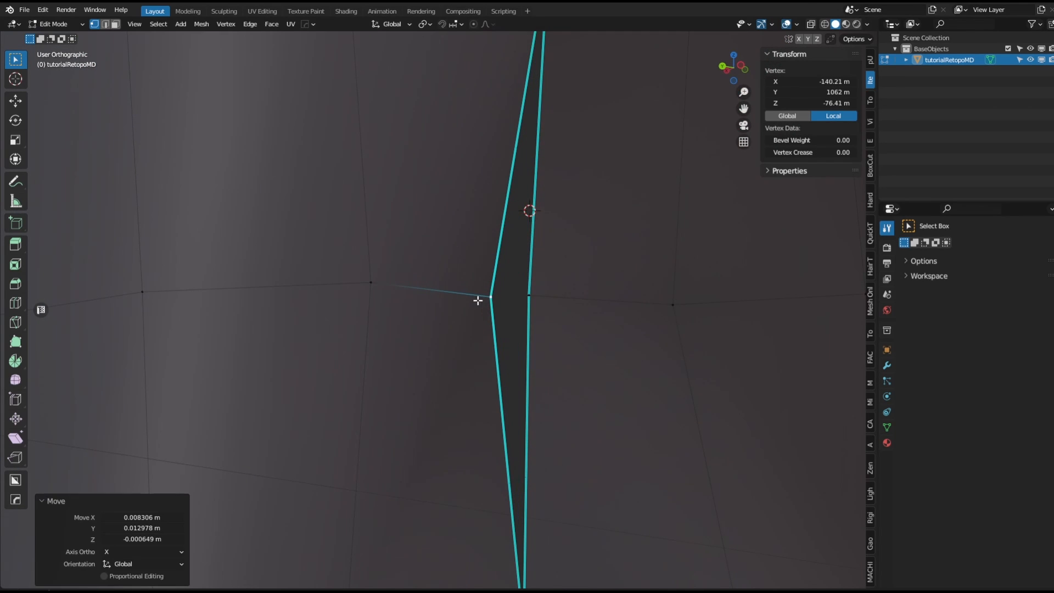
pyautogui.keyDown('shift'); pyautogui.click(530, 294); pyautogui.keyUp('shift')
pyautogui.press('1')
# Merge a split vertex pair at the armhole corner with Smart Vert.
pyautogui.scroll(-4, 543, 291)
pyautogui.keyDown('shift'); pyautogui.moveTo(541, 227); pyautogui.dragTo(525, 512, button='middle'); pyautogui.keyUp('shift')
pyautogui.keyDown('shift'); pyautogui.rightClick(523, 351); pyautogui.keyUp('shift')
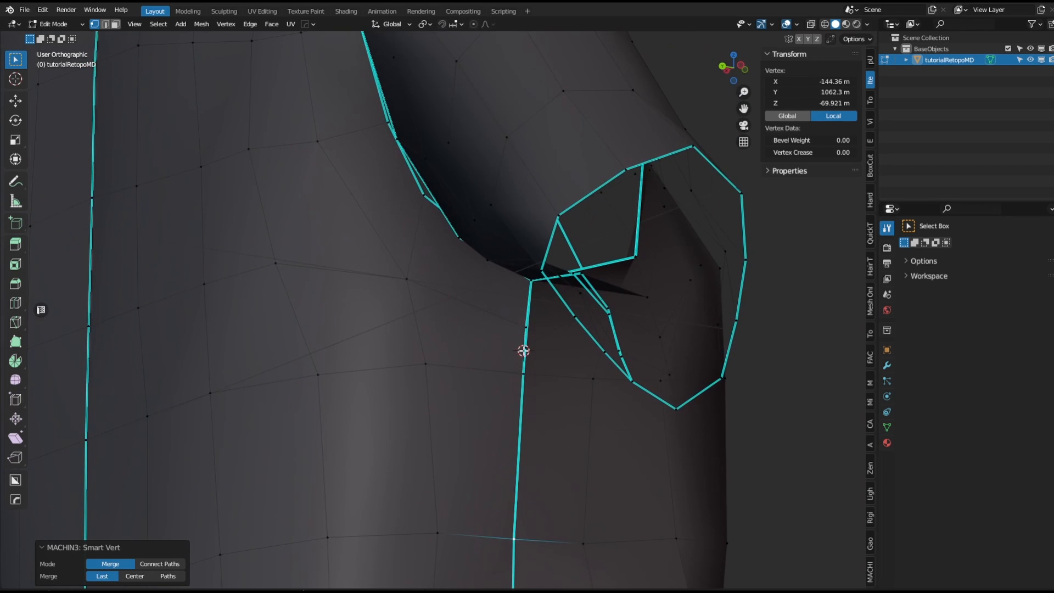
pyautogui.moveTo(530, 388)
pyautogui.mouseDown(button='middle')
pyautogui.moveTo(552, 358)
pyautogui.moveTo(524, 405)
pyautogui.mouseUp(button='middle')
pyautogui.scroll(2, 552, 359)
pyautogui.click(485, 396)
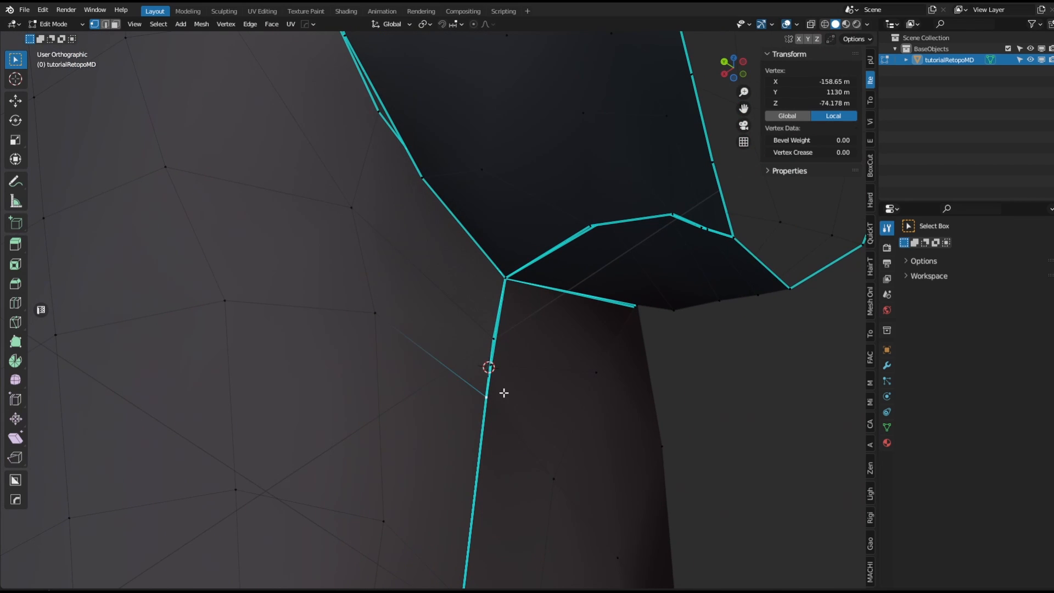
pyautogui.scroll(3, 500, 394)
pyautogui.press('g')
pyautogui.click(484, 383)
pyautogui.keyDown('shift'); pyautogui.click(490, 416); pyautogui.keyUp('shift')
pyautogui.press('1')
# Merge the adjacent split vertex pair just above it at the armhole with Smart Vert.
pyautogui.click(498, 324)
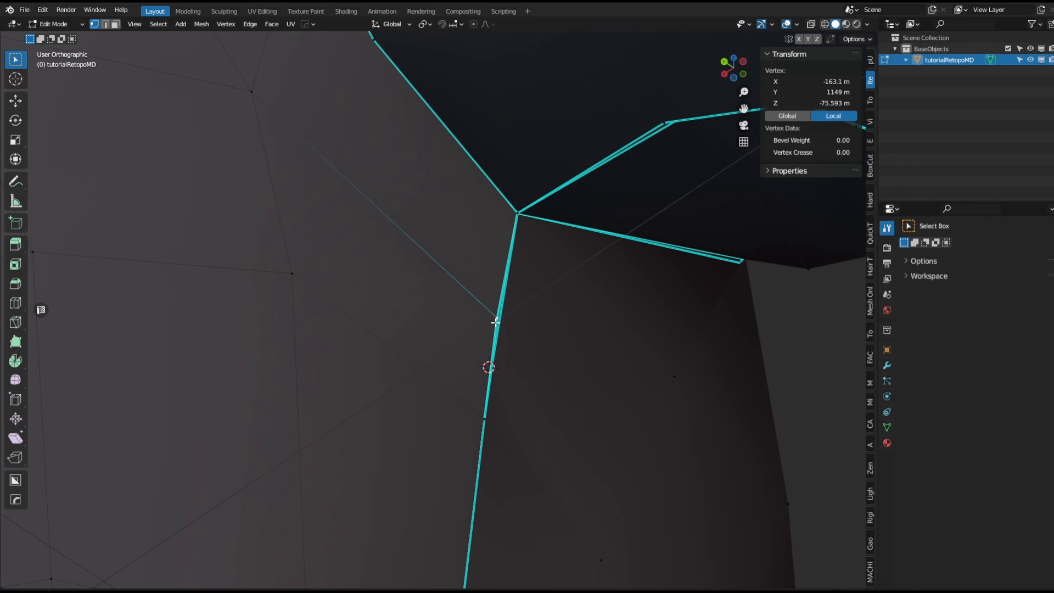
pyautogui.press('g')
pyautogui.click(483, 313)
pyautogui.keyDown('shift'); pyautogui.click(504, 363); pyautogui.keyUp('shift')
pyautogui.press('1')
# Merge another split vertex pair at the armhole seam junction with Smart Vert.
pyautogui.keyDown('shift'); pyautogui.moveTo(543, 278); pyautogui.dragTo(474, 357, button='middle'); pyautogui.keyUp('shift')
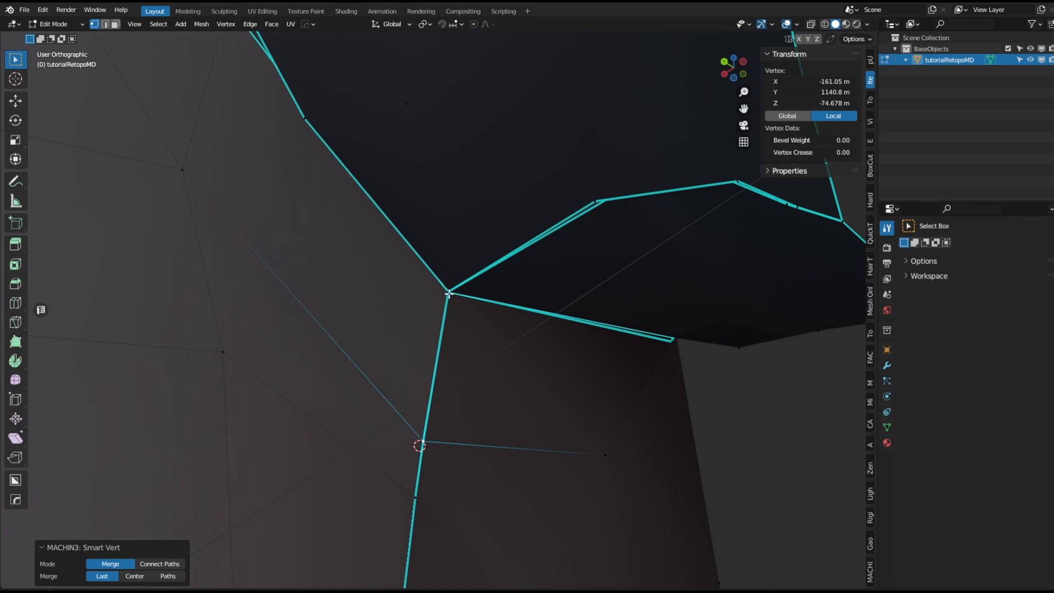
pyautogui.click(448, 294)
pyautogui.press('g')
pyautogui.click(410, 293)
pyautogui.hotkey('ctrl', 'z')
pyautogui.keyDown('shift'); pyautogui.rightClick(588, 186); pyautogui.keyUp('shift')
pyautogui.moveTo(587, 186); pyautogui.dragTo(519, 354, button='middle')
pyautogui.press('g')
pyautogui.click(470, 282)
pyautogui.keyDown('shift'); pyautogui.click(501, 302); pyautogui.keyUp('shift')
pyautogui.press('1')
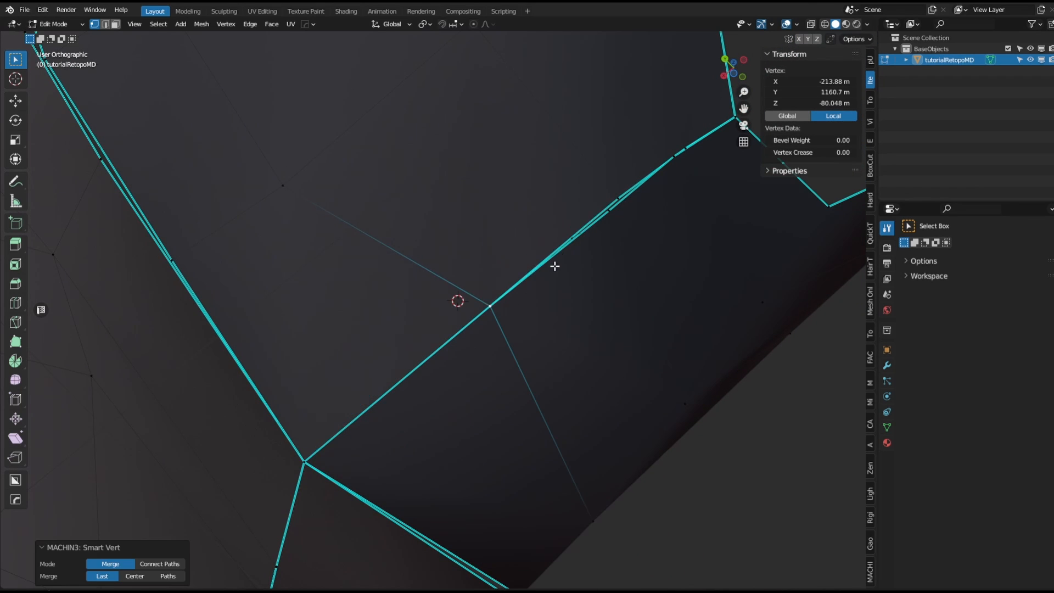
# Merge a split vertex pair along the armhole edge with Smart Vert.
pyautogui.keyDown('shift'); pyautogui.moveTo(602, 246); pyautogui.dragTo(500, 376, button='middle'); pyautogui.keyUp('shift')
pyautogui.press('g')
pyautogui.click(488, 307)
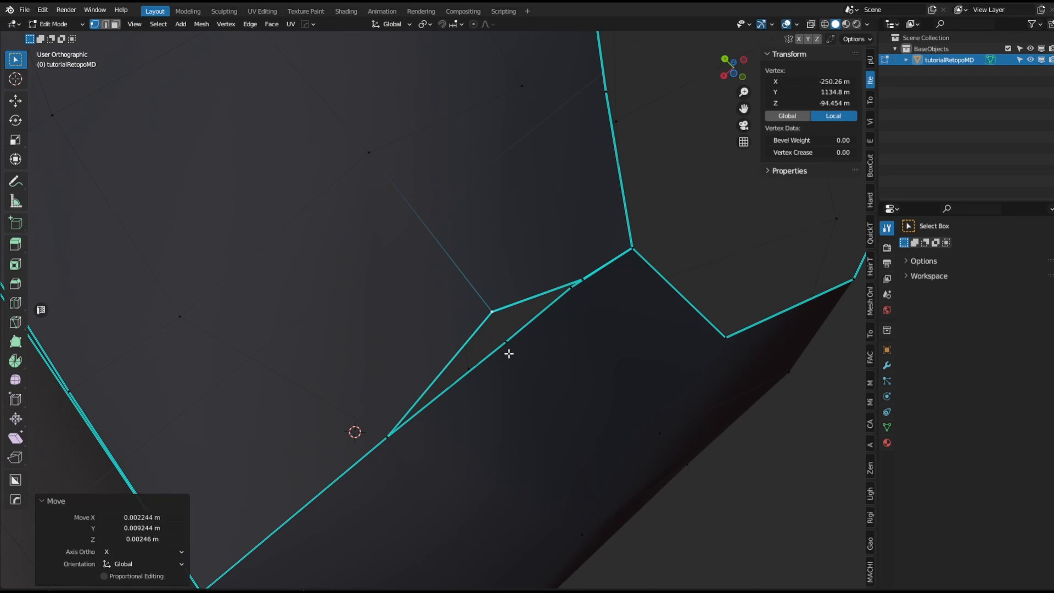
pyautogui.keyDown('shift'); pyautogui.click(507, 344); pyautogui.keyUp('shift')
pyautogui.press('1')
# Merge the next split vertex pair along the armhole edge with Smart Vert.
pyautogui.click(627, 251)
pyautogui.press('g')
pyautogui.rightClick(623, 248)
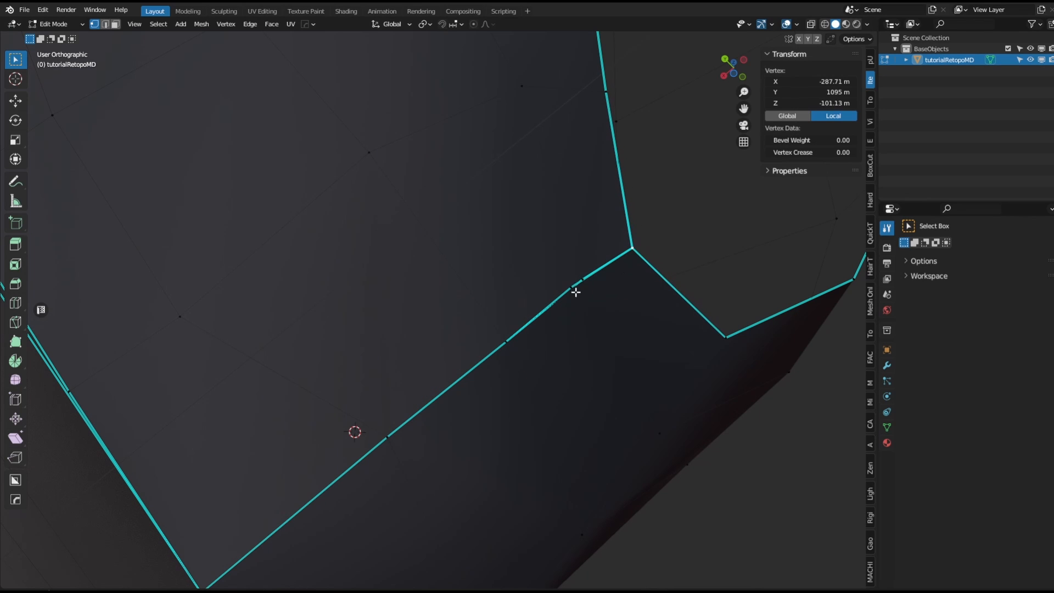
pyautogui.click(567, 286)
pyautogui.press('g')
pyautogui.click(591, 308)
pyautogui.keyDown('shift'); pyautogui.click(585, 278); pyautogui.keyUp('shift')
pyautogui.press('1')
# Navigate around the armhole and shoulder to check for remaining split vertices.
pyautogui.scroll(-2, 609, 297)
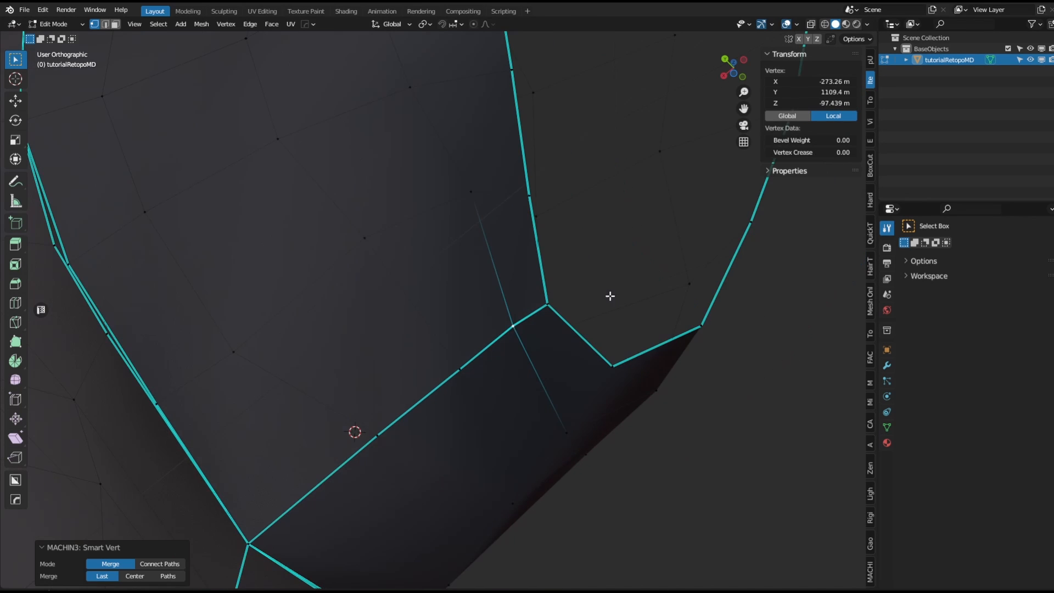
pyautogui.moveTo(601, 261); pyautogui.dragTo(594, 317, button='middle')
pyautogui.moveTo(443, 277); pyautogui.dragTo(370, 340, button='middle')
pyautogui.scroll(2, 431, 319)
pyautogui.keyDown('shift'); pyautogui.rightClick(432, 319); pyautogui.keyUp('shift')
pyautogui.scroll(-3, 428, 308)
pyautogui.keyDown('shift'); pyautogui.moveTo(508, 118); pyautogui.dragTo(496, 364, button='middle'); pyautogui.keyUp('shift')
pyautogui.keyDown('shift'); pyautogui.rightClick(482, 231); pyautogui.keyUp('shift')
pyautogui.scroll(4, 483, 230)
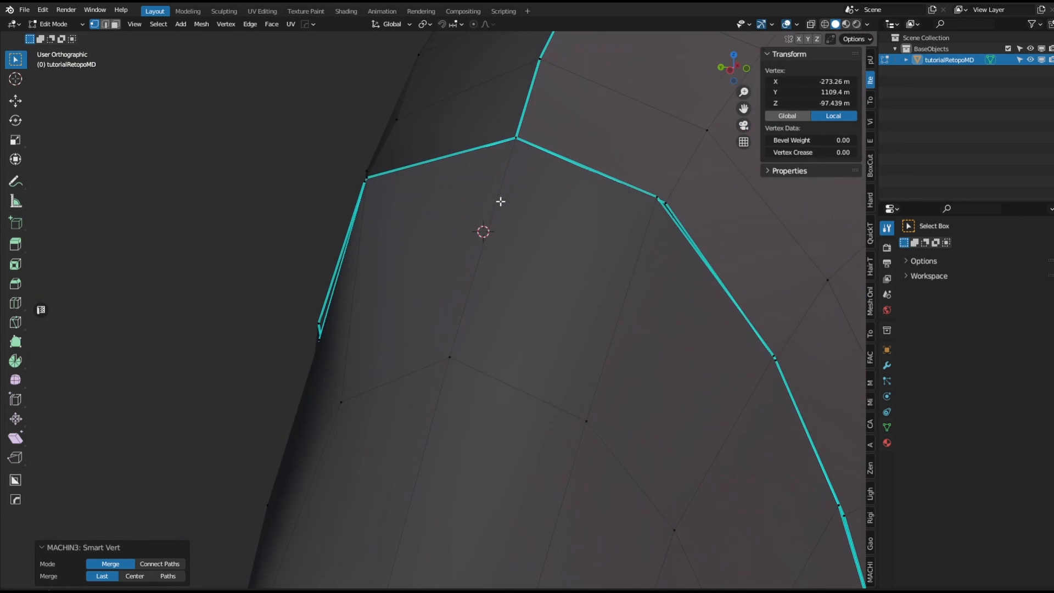
# Merge a split vertex pair on the shoulder seam near the neckline with Smart Vert.
pyautogui.keyDown('shift'); pyautogui.moveTo(545, 101); pyautogui.dragTo(451, 349, button='middle'); pyautogui.keyUp('shift')
pyautogui.press('g')
pyautogui.click(417, 312)
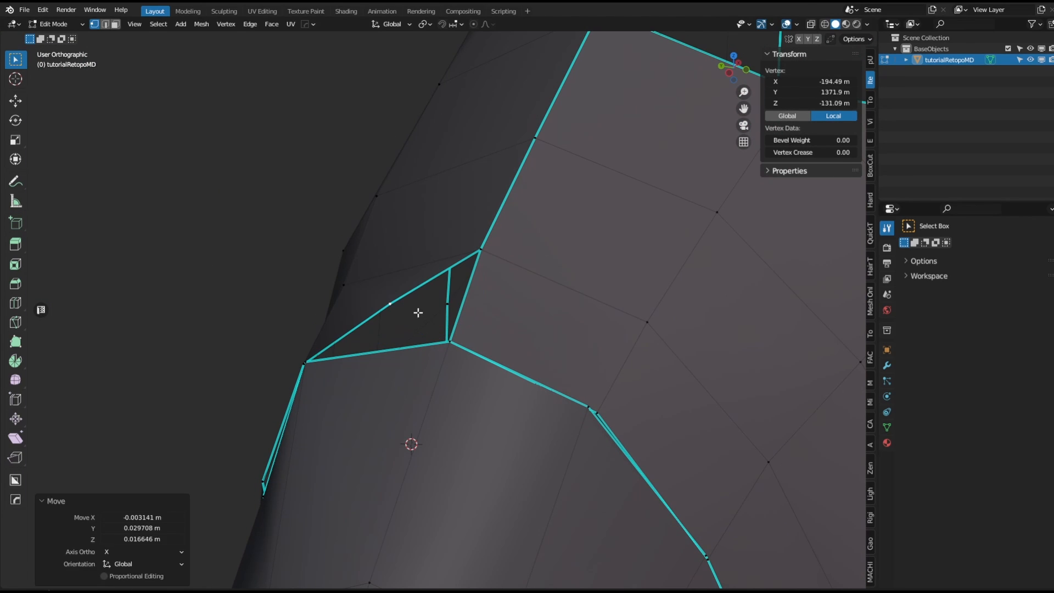
pyautogui.keyDown('shift'); pyautogui.click(449, 341); pyautogui.keyUp('shift')
pyautogui.press('1')
# Merge the next split vertex pair up the shoulder seam with Smart Vert.
pyautogui.press('g')
pyautogui.rightClick(447, 329)
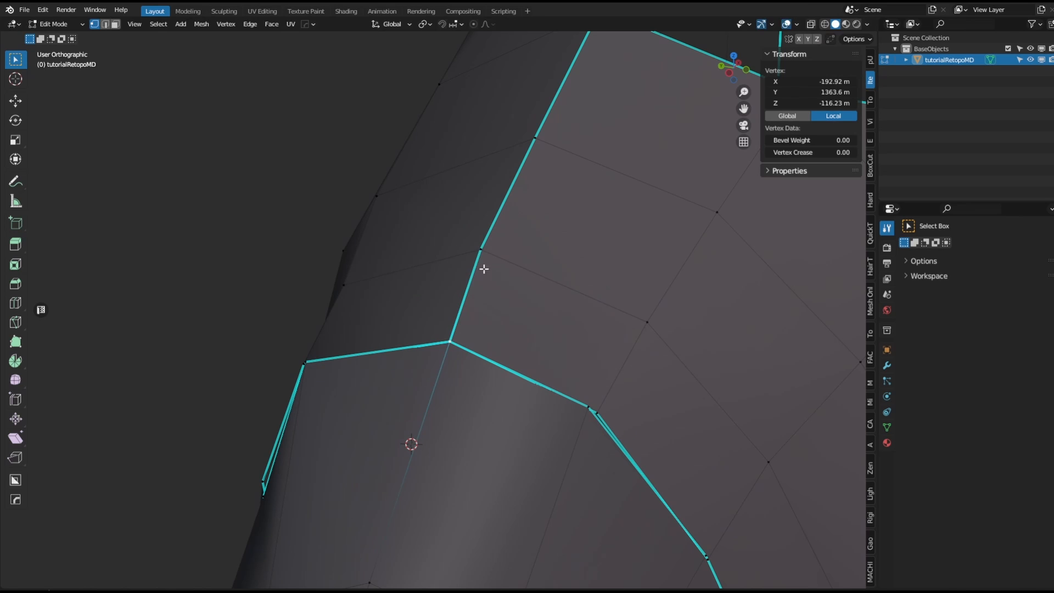
pyautogui.click(487, 249)
pyautogui.press('g')
pyautogui.click(540, 242)
pyautogui.keyDown('shift'); pyautogui.click(483, 250); pyautogui.keyUp('shift')
pyautogui.press('1')
# Merge another split vertex pair higher on the shoulder seam with Smart Vert.
pyautogui.keyDown('shift'); pyautogui.moveTo(570, 176); pyautogui.dragTo(523, 301, button='middle'); pyautogui.keyUp('shift')
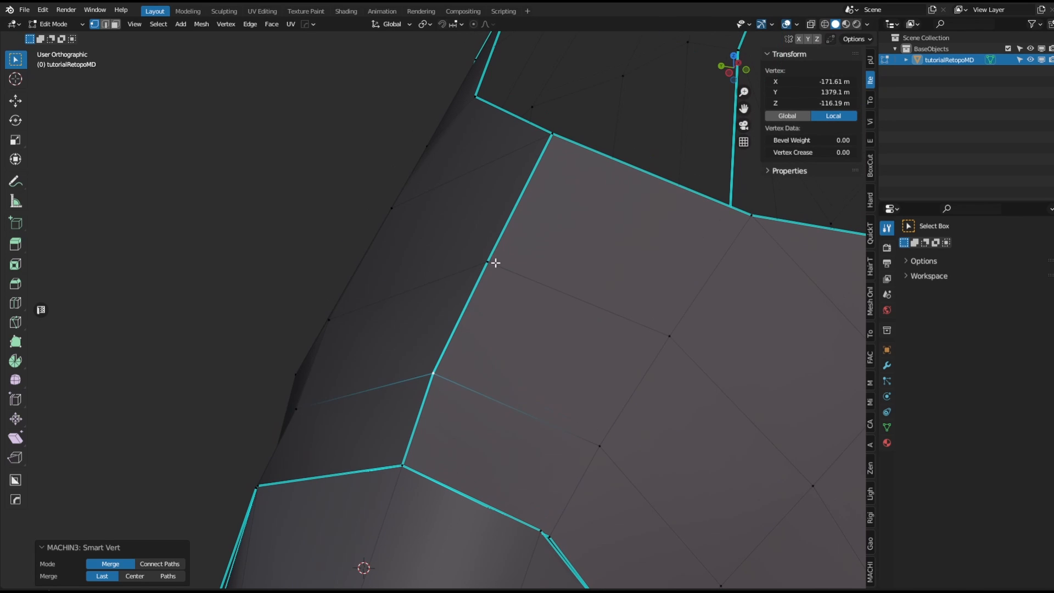
pyautogui.click(494, 262)
pyautogui.press('g')
pyautogui.click(534, 267)
pyautogui.keyDown('shift'); pyautogui.click(487, 262); pyautogui.keyUp('shift')
pyautogui.press('1')
# Merge the split vertex pair at the neckline corner of the shoulder seam with Smart Vert.
pyautogui.click(550, 135)
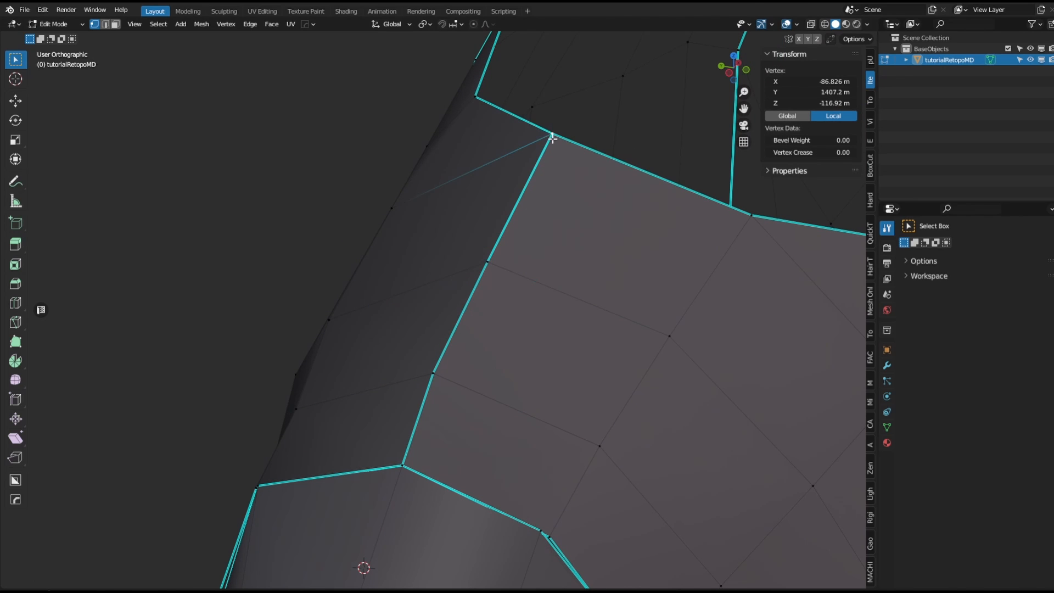
pyautogui.press('g')
pyautogui.click(520, 137)
pyautogui.keyDown('shift'); pyautogui.click(555, 137); pyautogui.keyUp('shift')
pyautogui.press('1')
# Zoom out to the whole garment, open a UV editor beside the viewport and select all to show the UV islands.
pyautogui.keyDown('ctrl'); pyautogui.moveTo(555, 181); pyautogui.dragTo(589, 347, button='middle'); pyautogui.keyUp('ctrl')
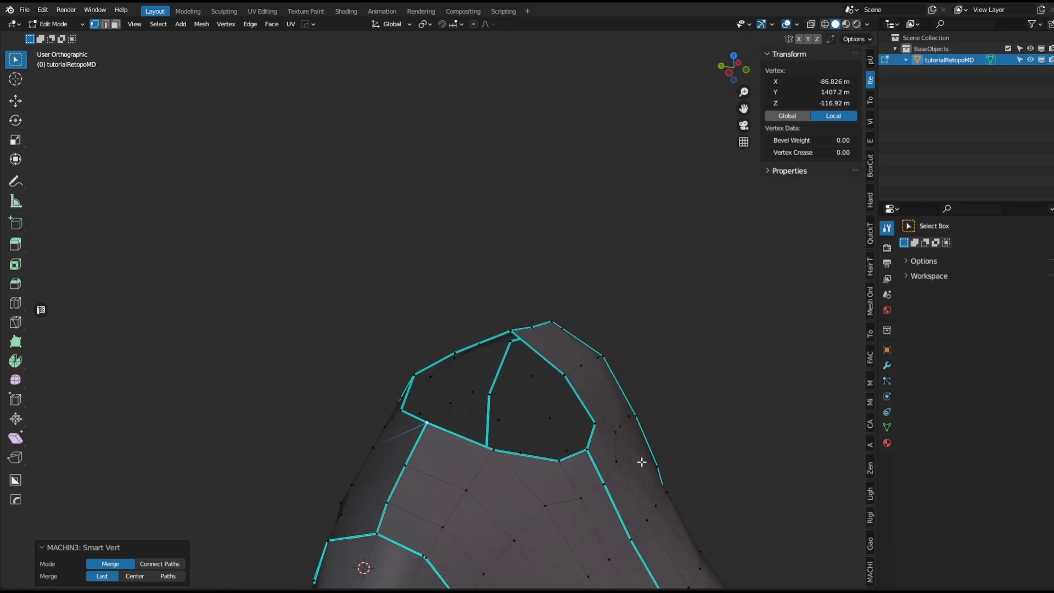
pyautogui.keyDown('shift'); pyautogui.moveTo(629, 569); pyautogui.dragTo(579, 212, button='middle'); pyautogui.keyUp('shift')
pyautogui.hotkey('shift', 't')
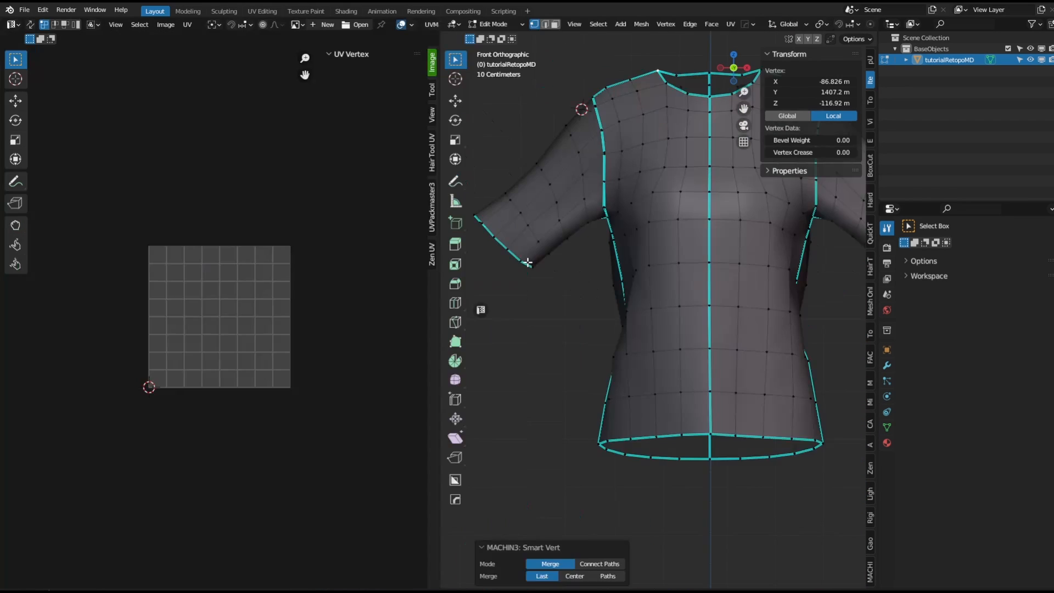
pyautogui.keyDown('shift'); pyautogui.moveTo(693, 238); pyautogui.dragTo(666, 287, button='middle'); pyautogui.keyUp('shift')
pyautogui.click(437, 245)
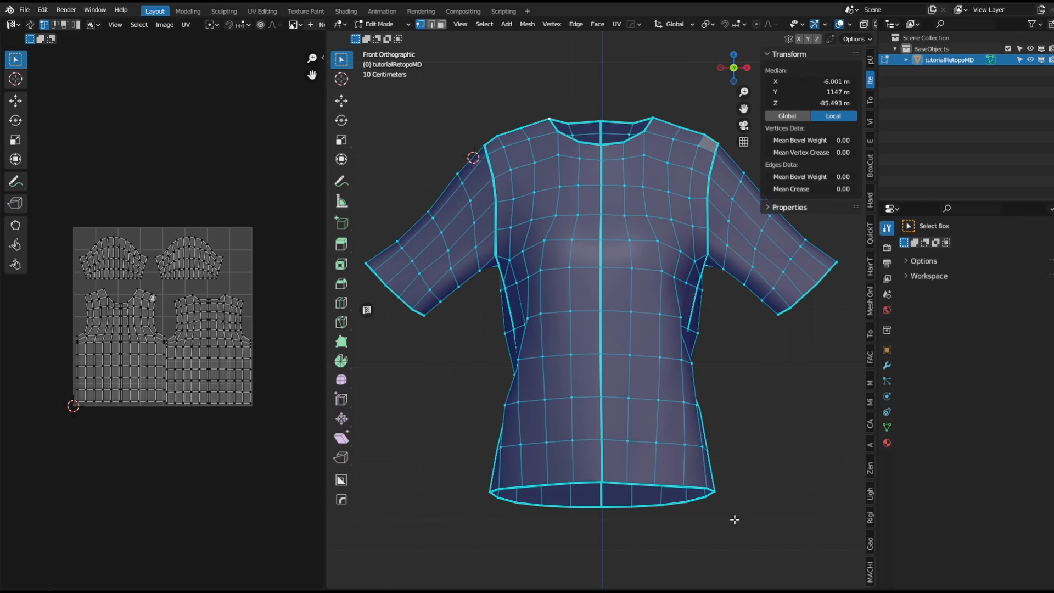
# Inspect the cleaned-up garment from several angles, ending in Object Mode with a front view.
pyautogui.moveTo(506, 288); pyautogui.dragTo(600, 292, button='middle')
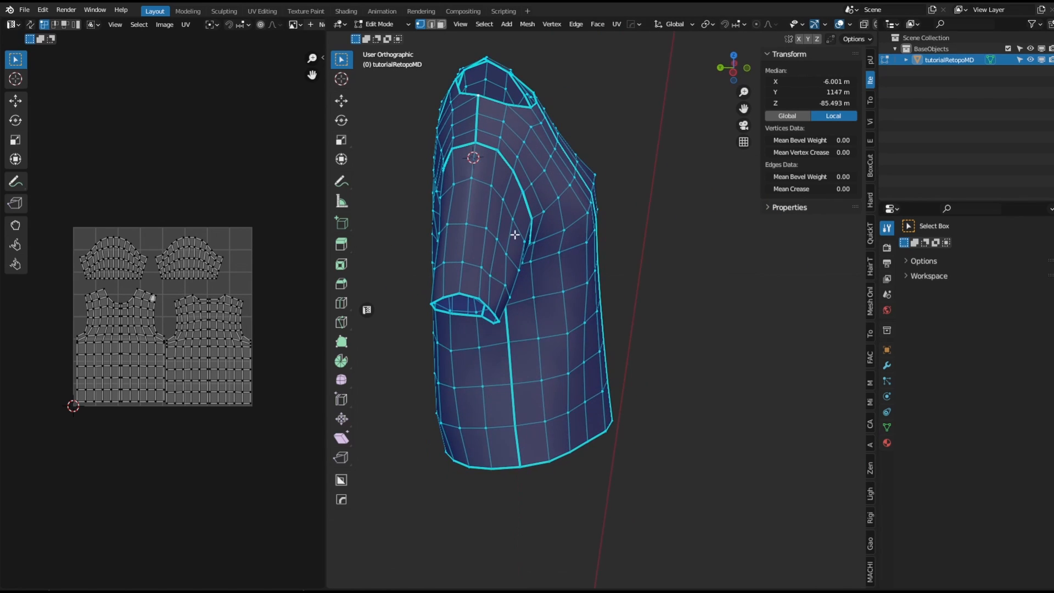
pyautogui.moveTo(514, 234); pyautogui.dragTo(411, 318, button='middle')
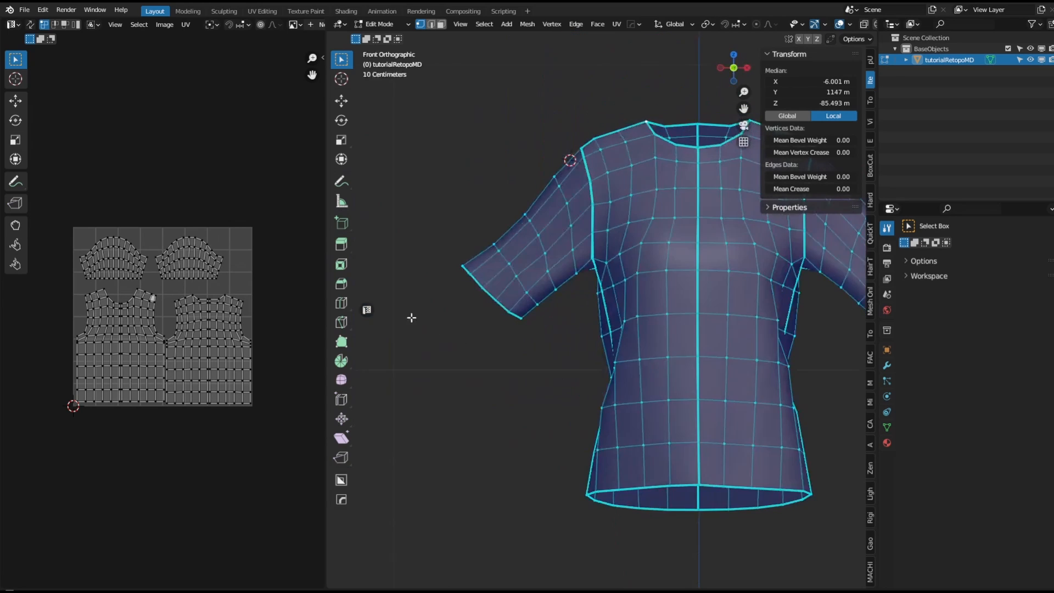
pyautogui.keyDown('shift'); pyautogui.moveTo(701, 367); pyautogui.dragTo(653, 324, button='middle'); pyautogui.keyUp('shift')
pyautogui.moveTo(583, 322); pyautogui.dragTo(541, 326, button='middle')
pyautogui.press('Tab')
pyautogui.click(687, 280)
pyautogui.scroll(1, 562, 297)
pyautogui.keyDown('shift'); pyautogui.moveTo(553, 229); pyautogui.dragTo(552, 221, button='right'); pyautogui.keyUp('shift')
pyautogui.scroll(6, 549, 213)
pyautogui.moveTo(517, 229); pyautogui.dragTo(535, 222, button='middle')
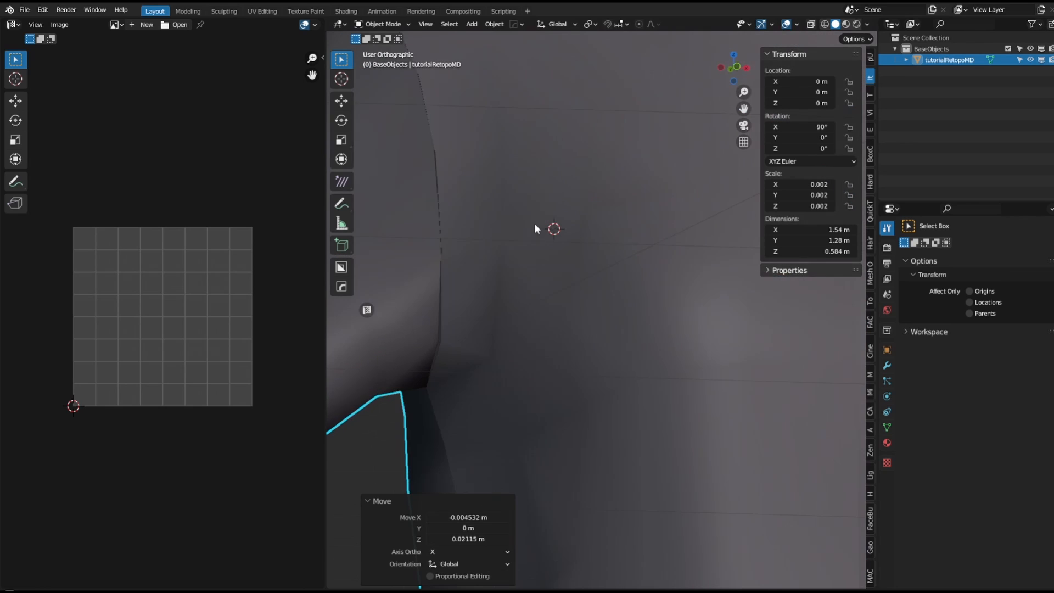
pyautogui.press('Tab')
pyautogui.click(537, 196)
pyautogui.moveTo(539, 289); pyautogui.dragTo(559, 288)
pyautogui.keyDown('shift'); pyautogui.click(541, 274); pyautogui.keyUp('shift')
pyautogui.press('1')
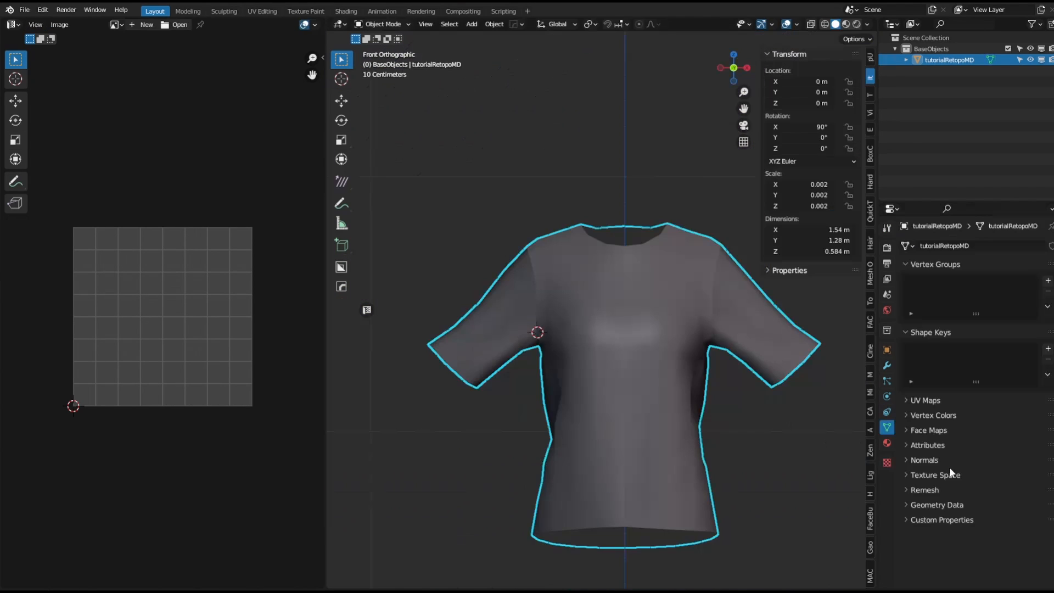
# Switch to Material Preview shading and replace the garment's material with a new one.
pyautogui.keyDown('shift'); pyautogui.moveTo(824, 432); pyautogui.dragTo(774, 407, button='middle'); pyautogui.keyUp('shift')
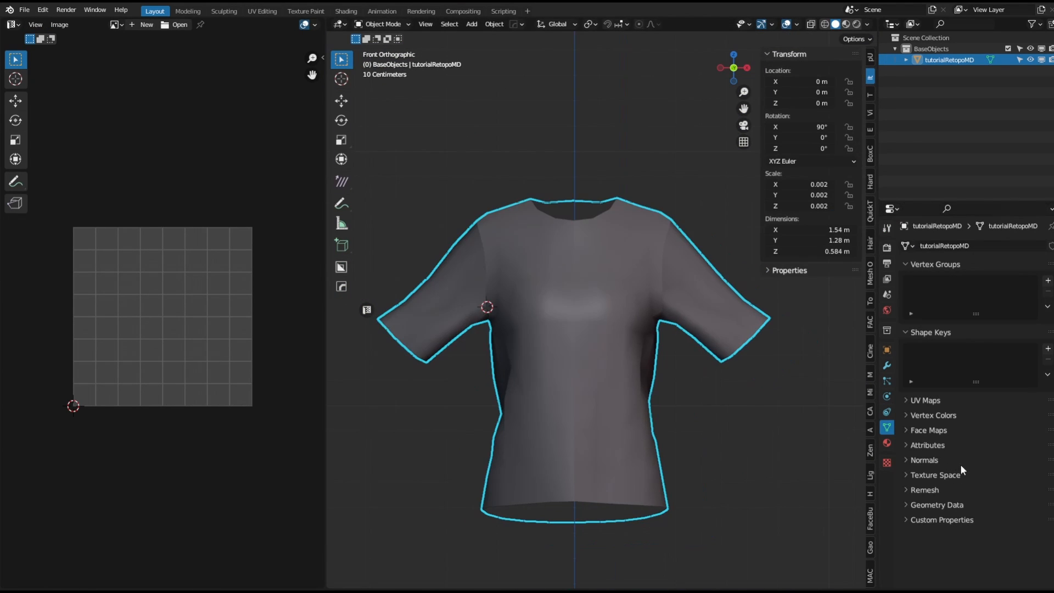
pyautogui.click(846, 25)
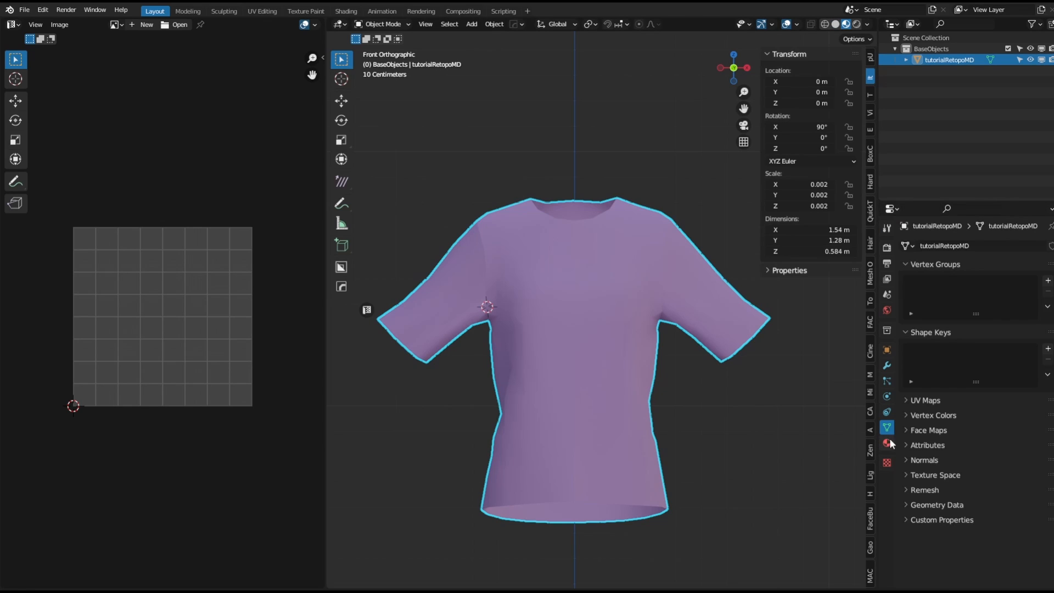
pyautogui.click(886, 443)
pyautogui.click(1029, 314)
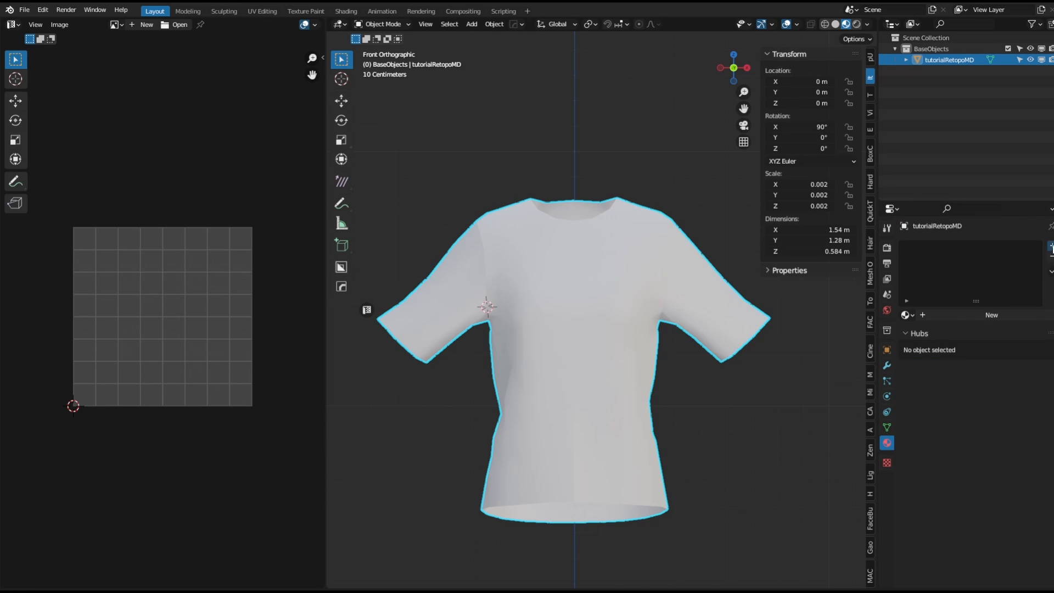
pyautogui.click(929, 314)
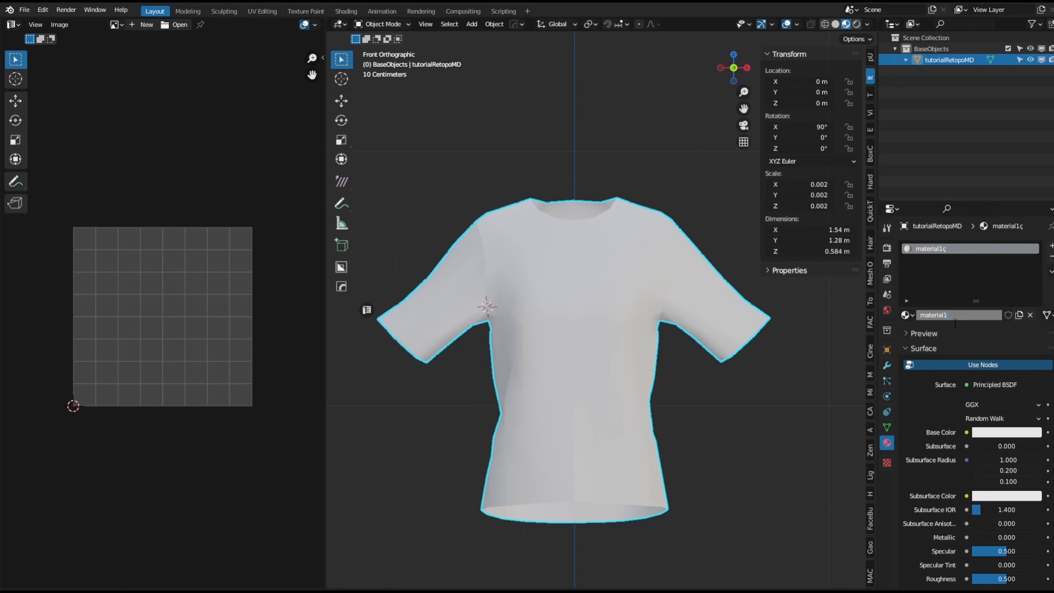
# Split off a lower area below the viewport and turn it into a Shader Editor.
pyautogui.click(812, 320)
pyautogui.click(571, 319)
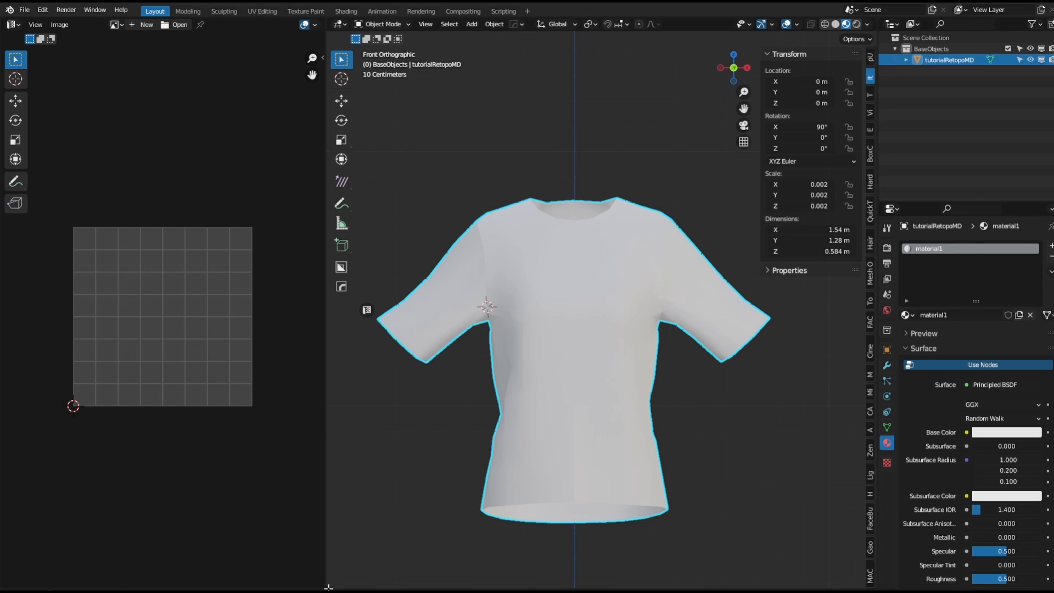
pyautogui.moveTo(339, 502); pyautogui.dragTo(340, 387)
pyautogui.click(340, 393)
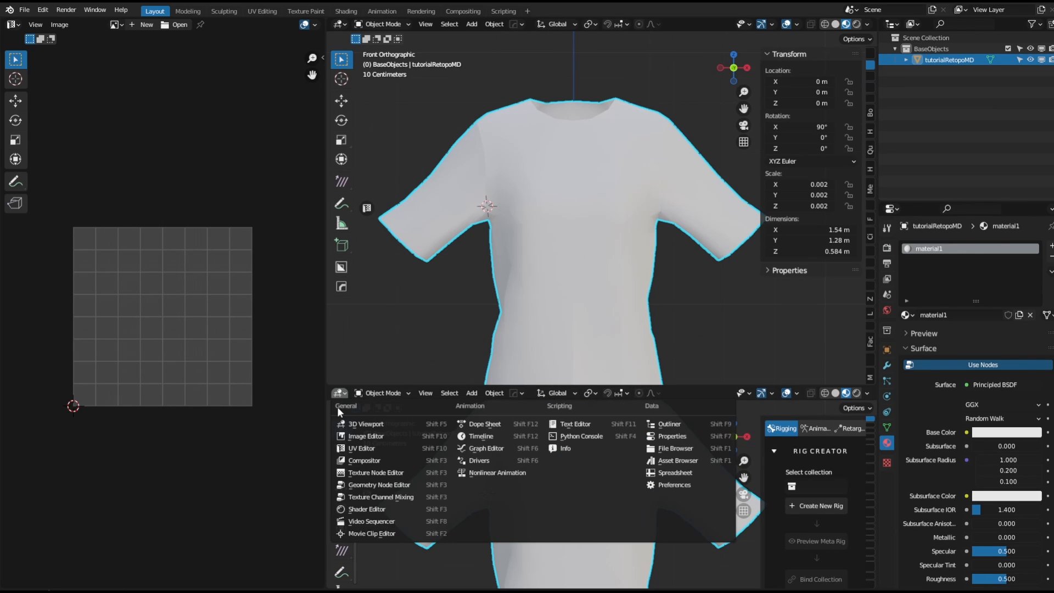
pyautogui.click(394, 507)
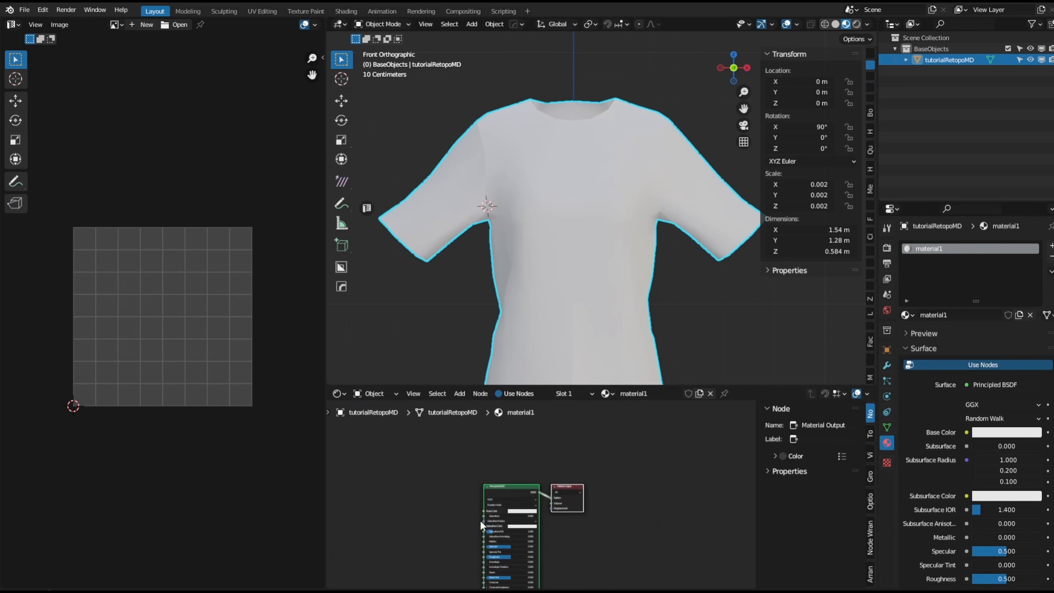
# Add an Image Texture node and connect its Color to the Principled BSDF Base Color.
pyautogui.hotkey('shift', 'a')
pyautogui.write('img')
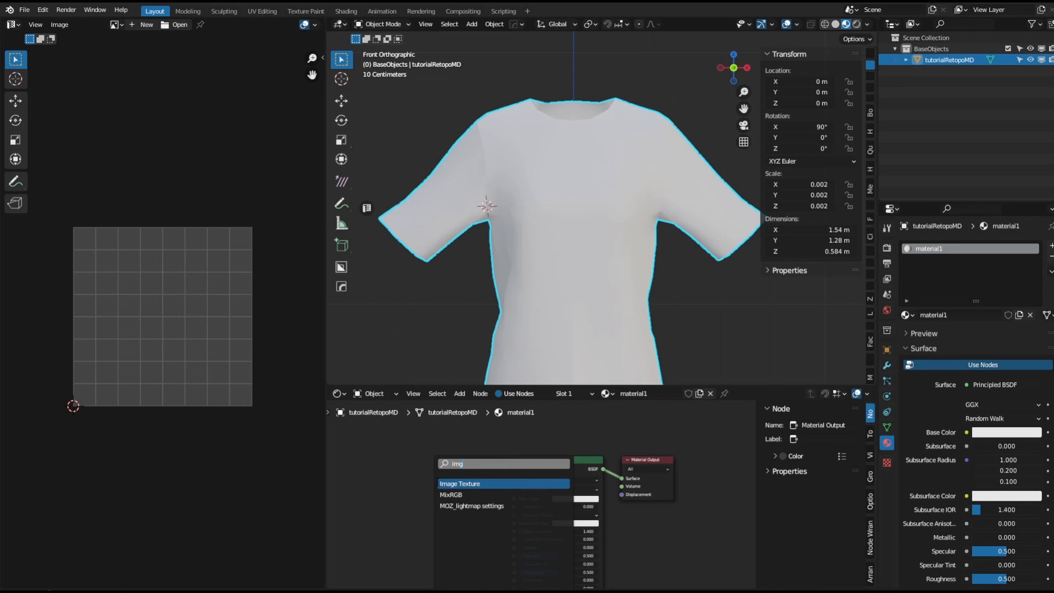
pyautogui.press('Return')
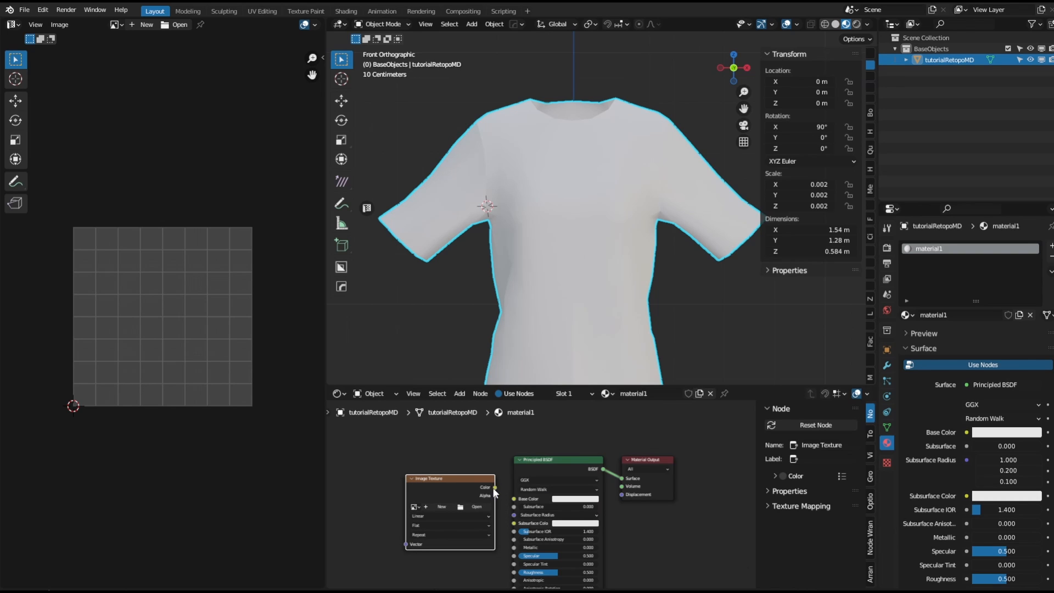
pyautogui.moveTo(512, 495); pyautogui.dragTo(514, 498)
pyautogui.scroll(1, 641, 271)
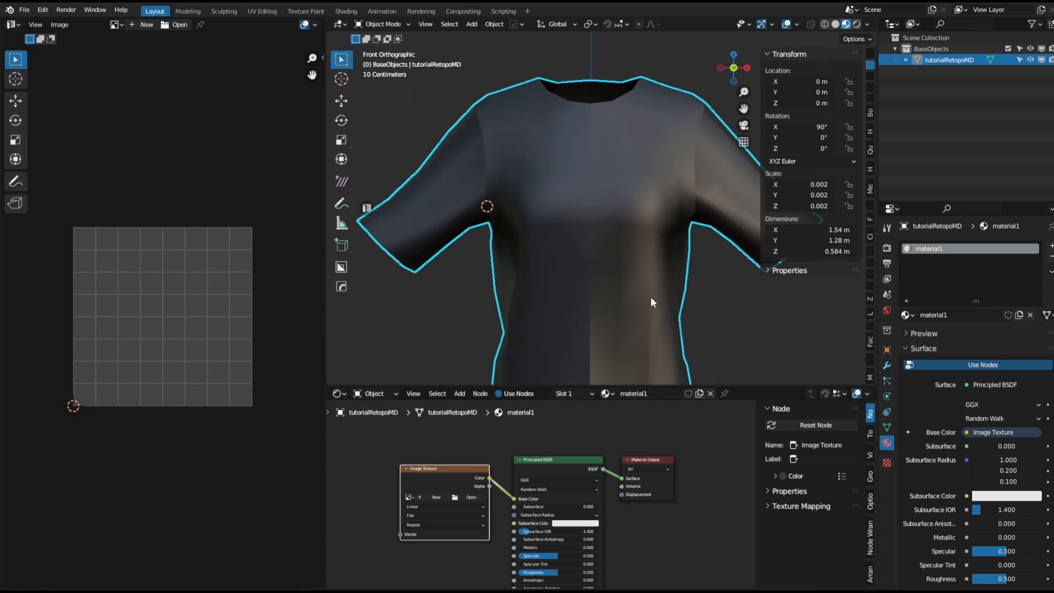
# Apply Resharp shading to the garment from the quick favourites menu.
pyautogui.press('q')
pyautogui.click(596, 231)
pyautogui.scroll(-2, 667, 256)
pyautogui.click(667, 256)
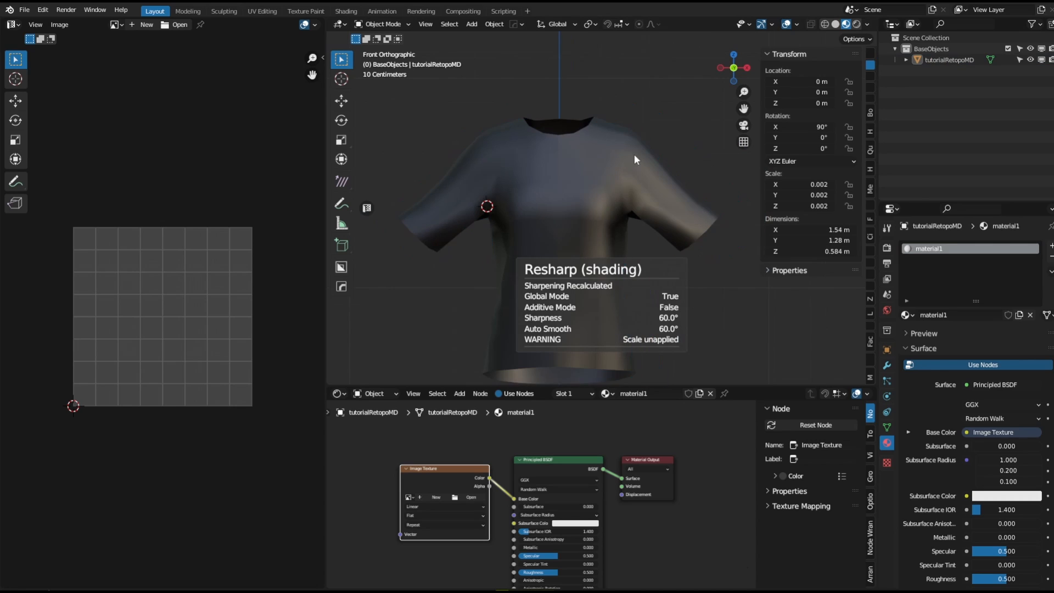
pyautogui.keyDown('shift'); pyautogui.moveTo(635, 156); pyautogui.dragTo(634, 124, button='middle'); pyautogui.keyUp('shift')
pyautogui.click(595, 195)
pyautogui.click(887, 427)
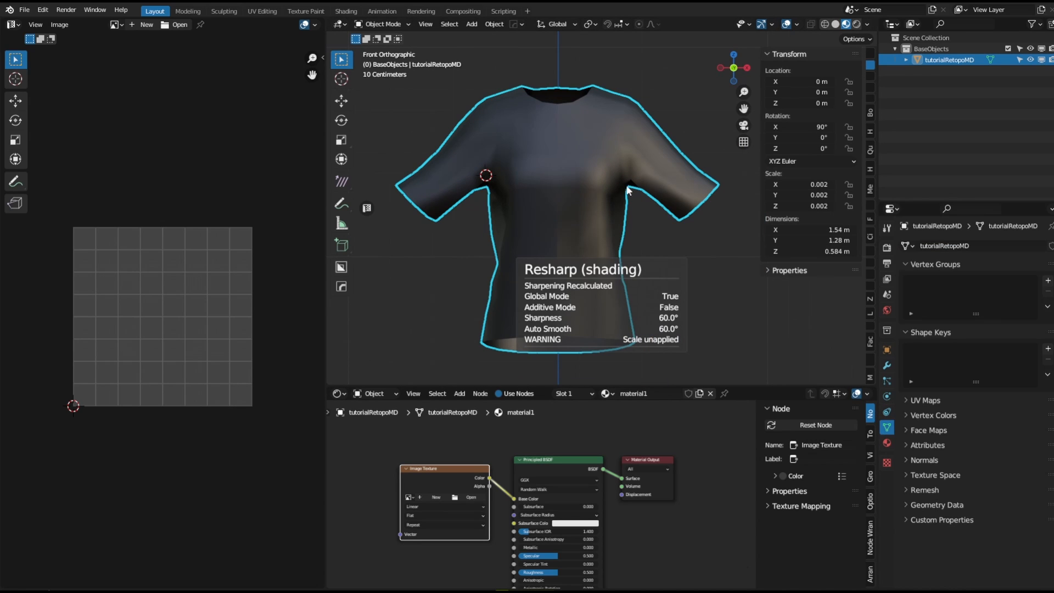
# Select all of the garment's edges in Edit Mode, mark them sharp, and return to Object Mode.
pyautogui.press('Tab')
pyautogui.click(615, 86)
pyautogui.press('a')
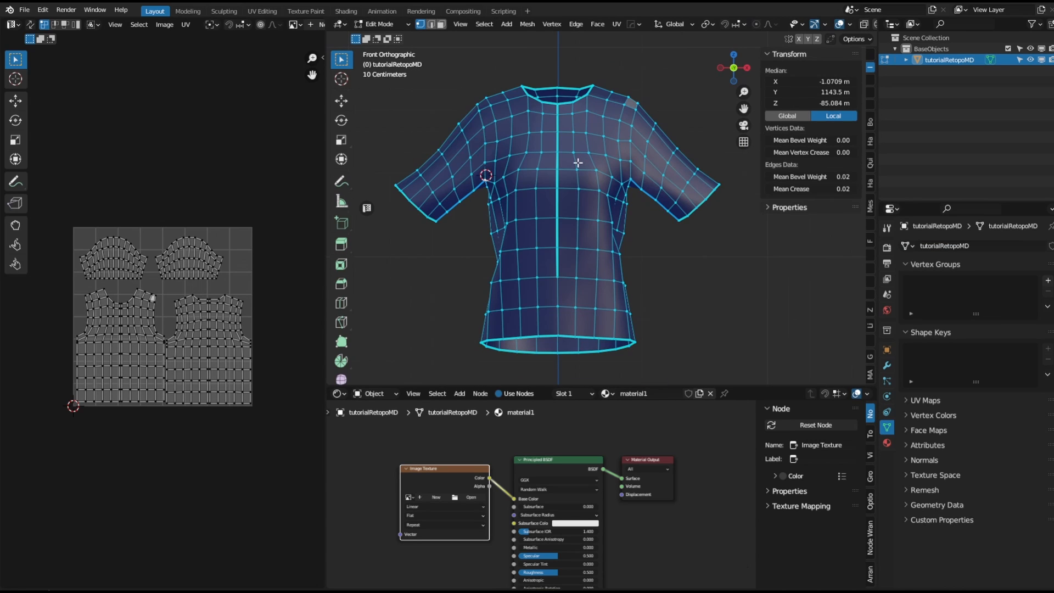
pyautogui.press('Tab')
pyautogui.click(578, 203)
pyautogui.rightClick(577, 203)
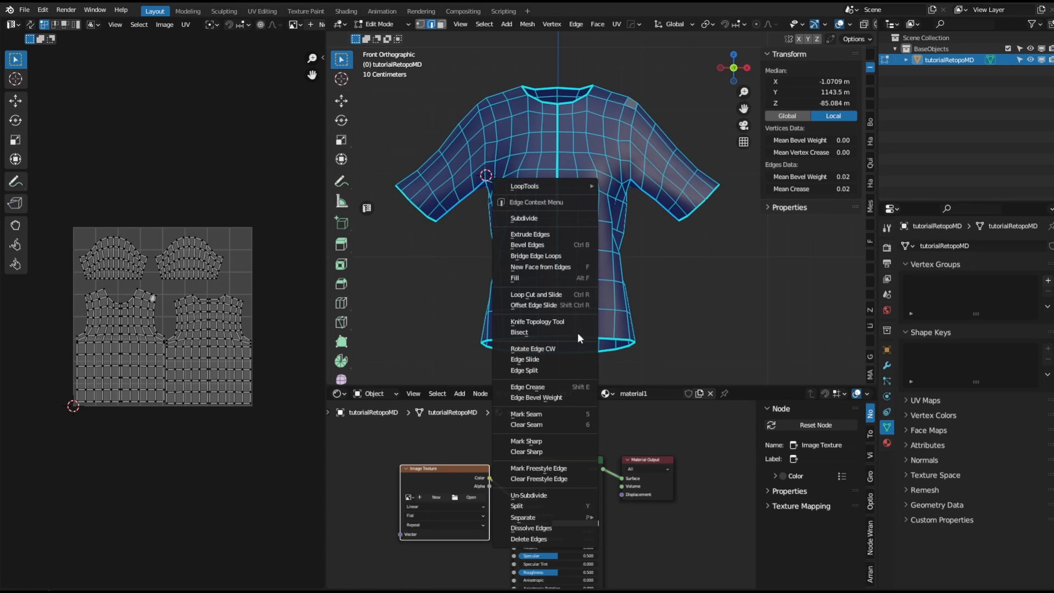
pyautogui.click(549, 441)
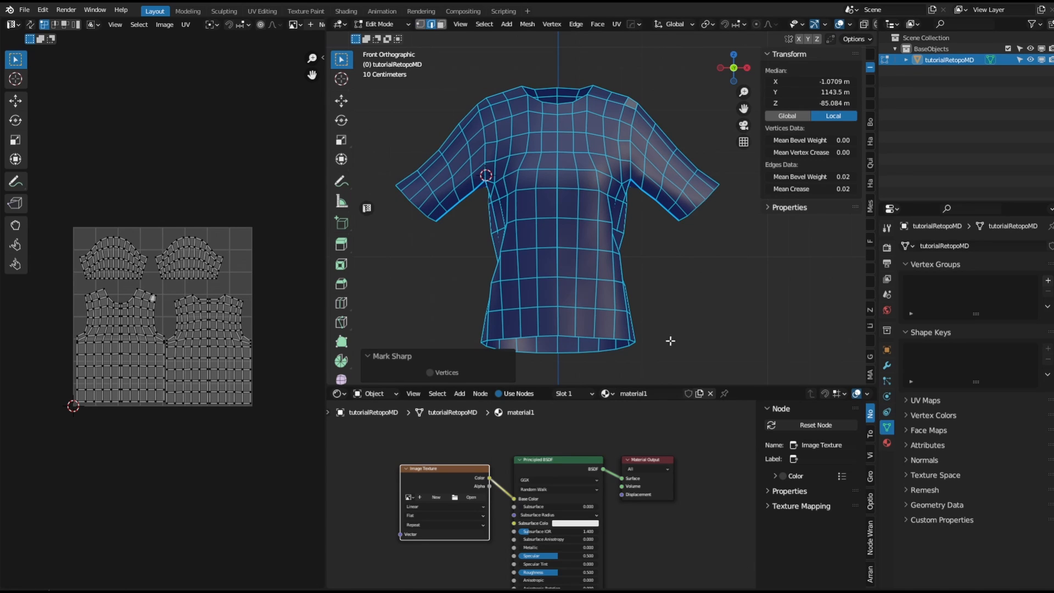
pyautogui.click(870, 55)
pyautogui.press('Tab')
pyautogui.click(688, 231)
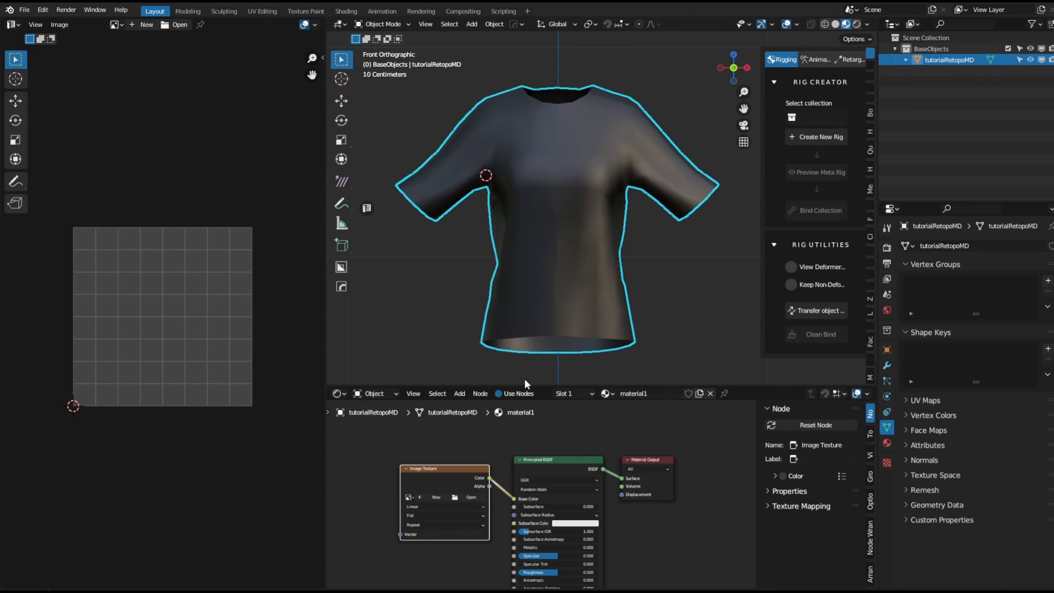
# Create a new 2048 × 2048 image in the Image Texture node.
pyautogui.scroll(2, 449, 486)
pyautogui.scroll(1, 426, 461)
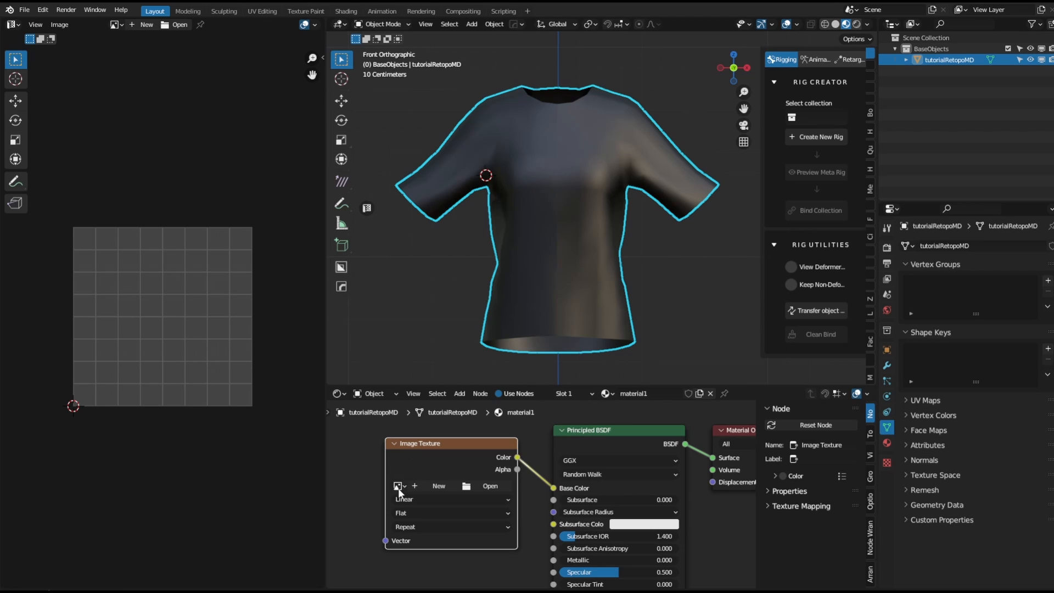
pyautogui.click(399, 487)
pyautogui.click(439, 485)
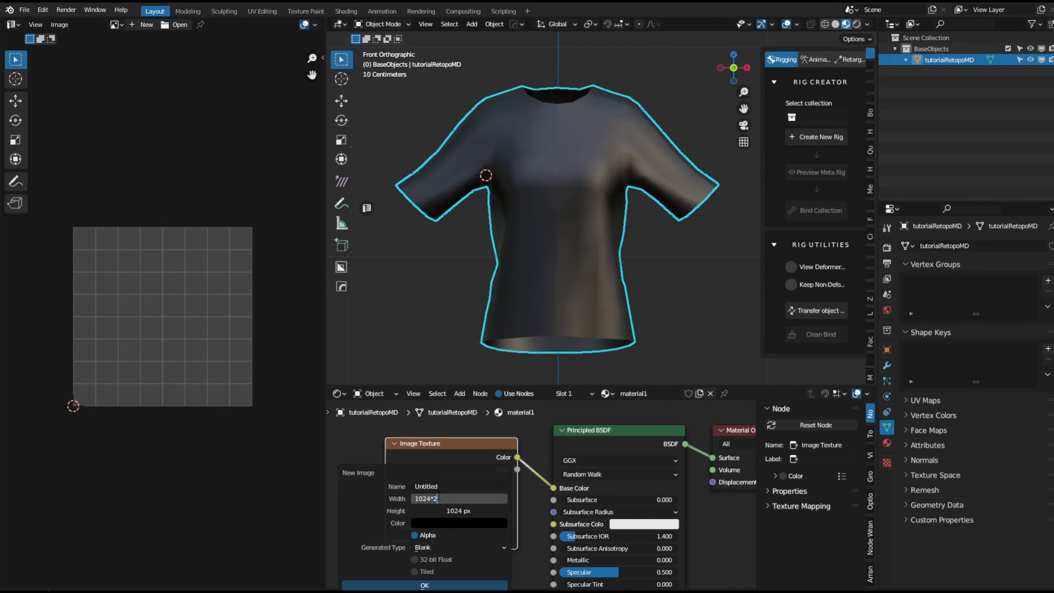
pyautogui.click(451, 511)
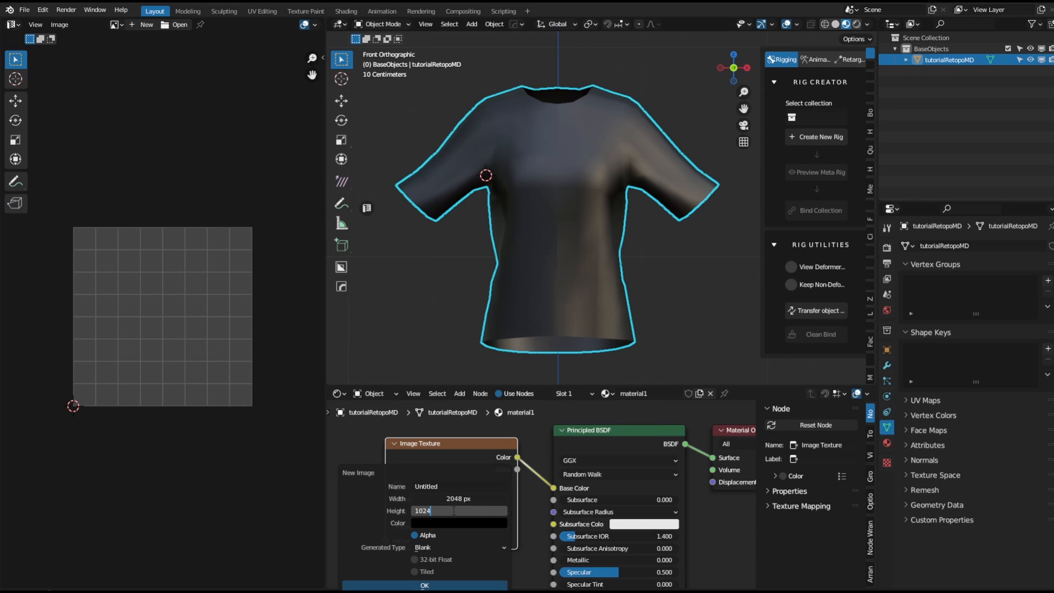
pyautogui.write('*2')
pyautogui.press('Return')
pyautogui.click(491, 585)
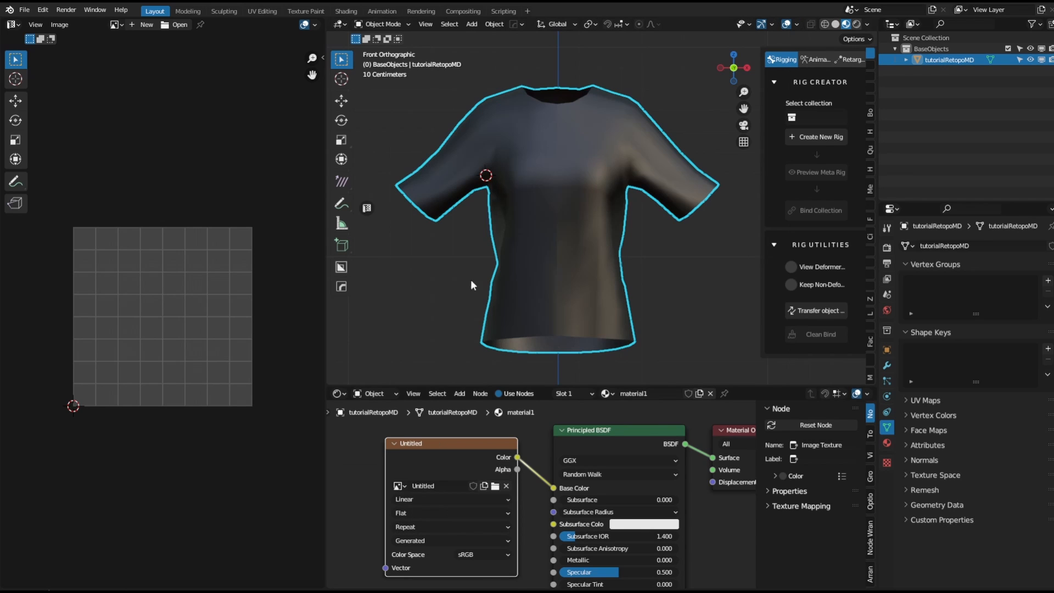
# Switch to the Texture Paint workspace and paint a first stroke on the shirt's front.
pyautogui.scroll(-1, 502, 473)
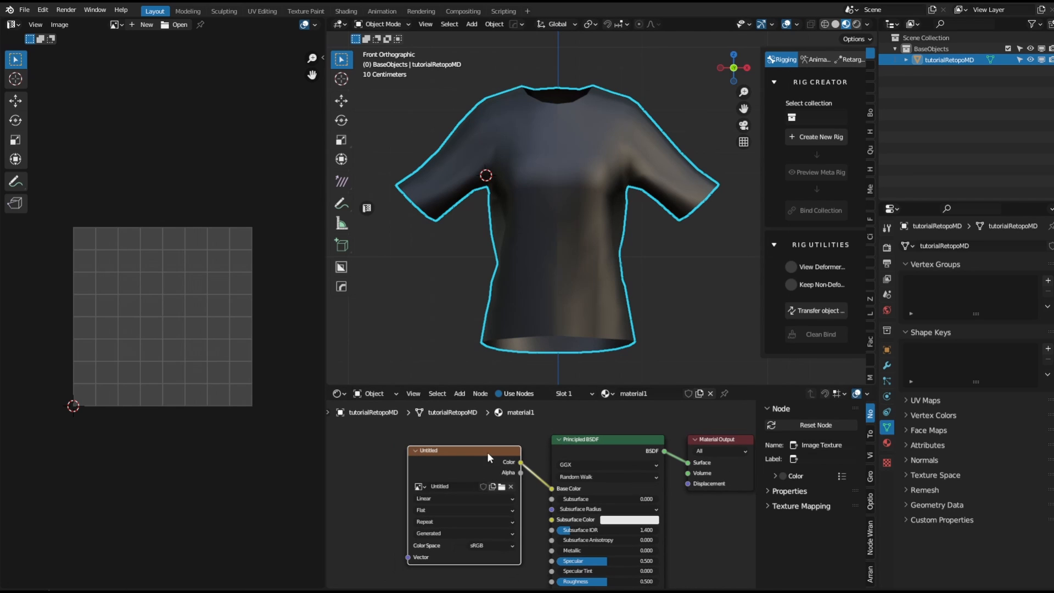
pyautogui.click(305, 11)
pyautogui.scroll(-3, 216, 219)
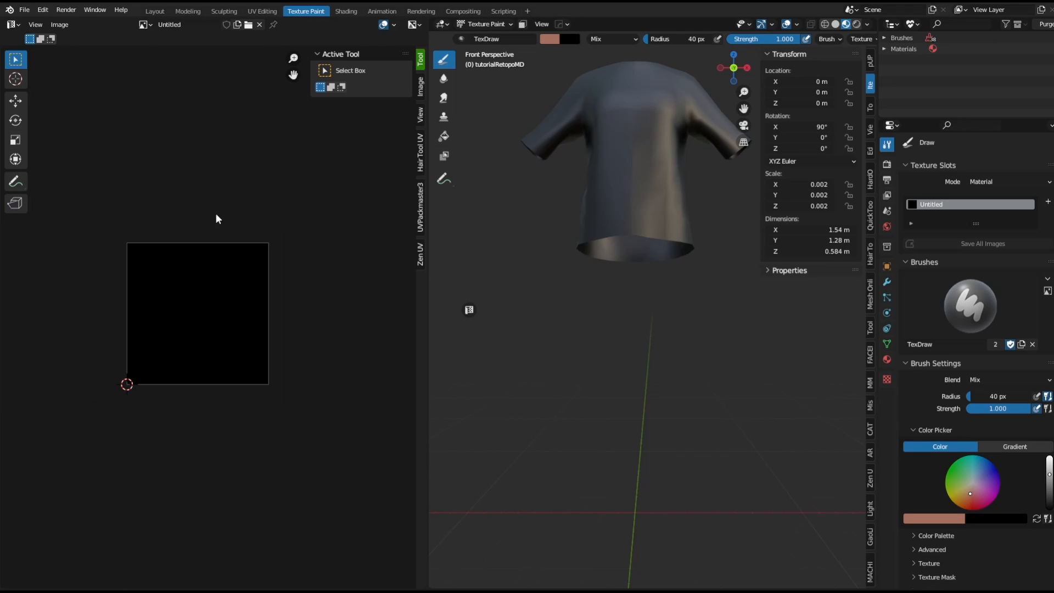
pyautogui.moveTo(622, 135); pyautogui.dragTo(583, 254, button='middle')
pyautogui.moveTo(583, 254)
pyautogui.mouseDown()
pyautogui.moveTo(584, 270)
pyautogui.moveTo(547, 221)
pyautogui.mouseUp()
pyautogui.scroll(2, 547, 222)
# Pick a red brush colour and paint a stroke across the shirt's shoulders.
pyautogui.click(551, 38)
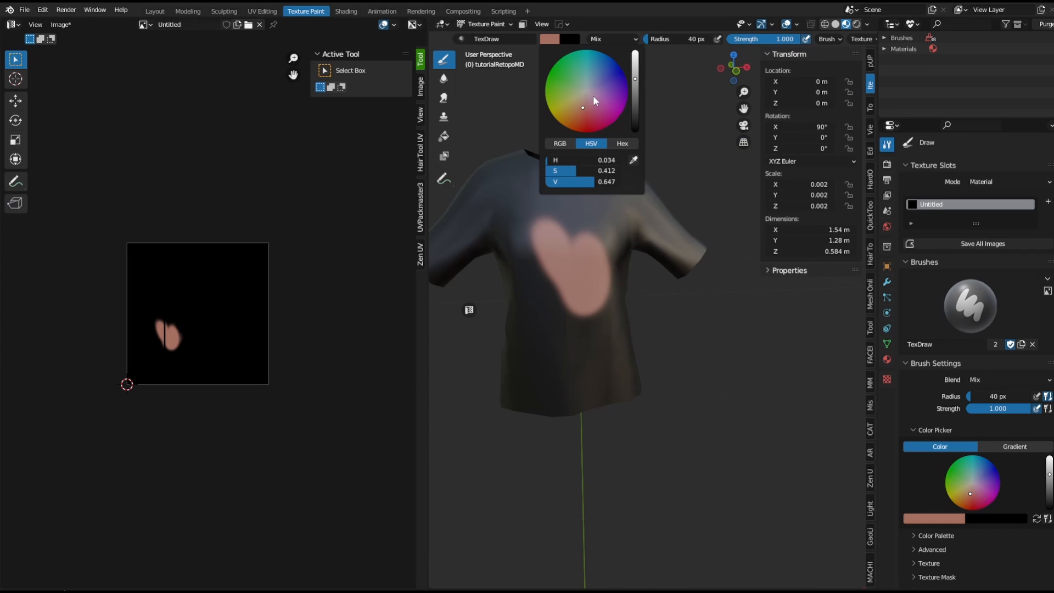
pyautogui.moveTo(593, 94); pyautogui.dragTo(587, 127)
pyautogui.moveTo(522, 240)
pyautogui.mouseDown()
pyautogui.moveTo(446, 158)
pyautogui.moveTo(610, 168)
pyautogui.moveTo(558, 190)
pyautogui.mouseUp()
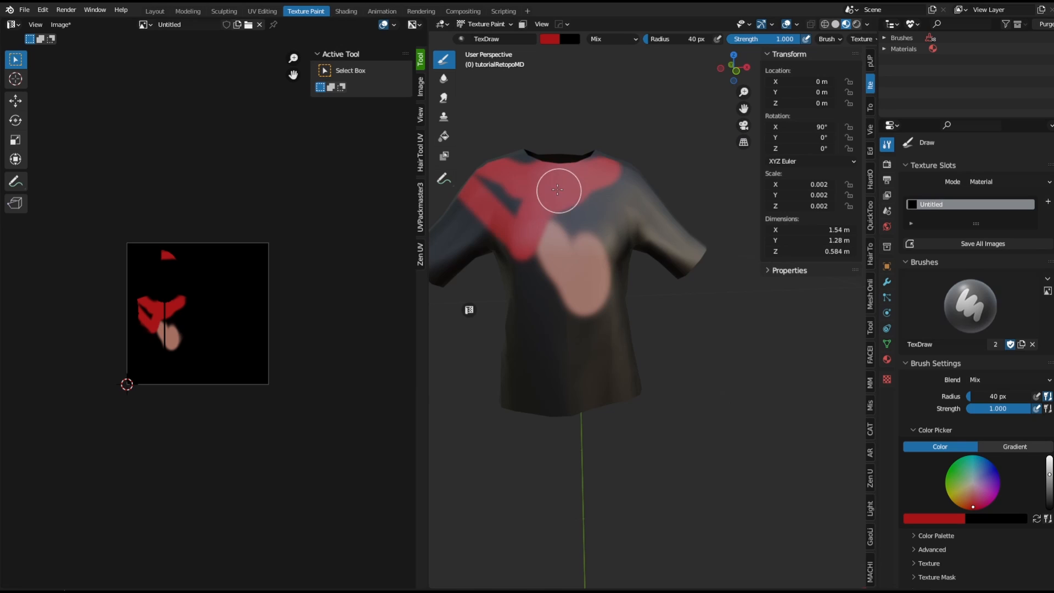
# Enlarge the texture brush radius to about 104 px.
pyautogui.scroll(-8, 693, 39)
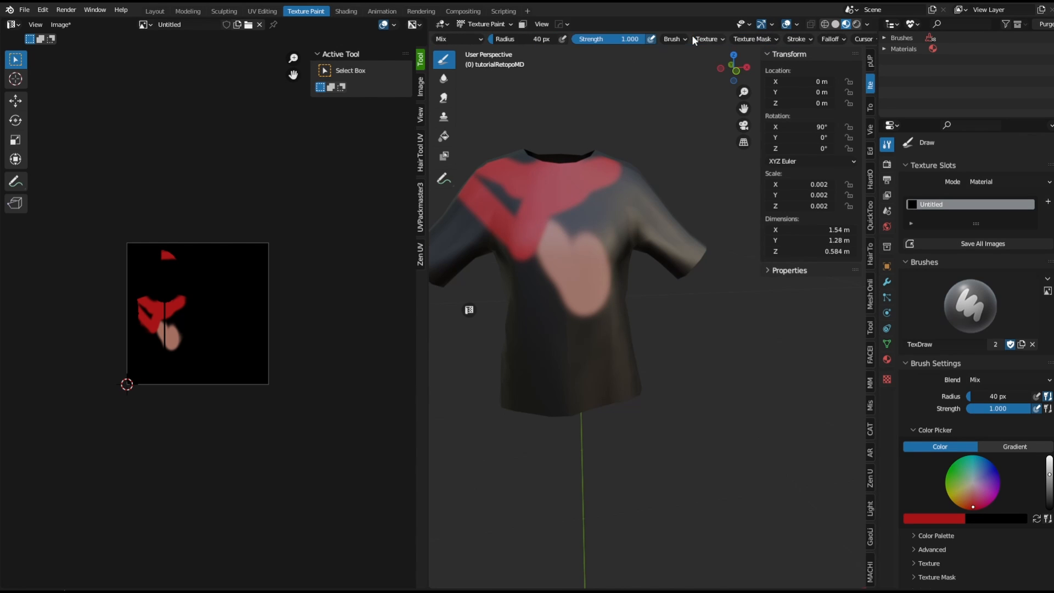
pyautogui.click(720, 39)
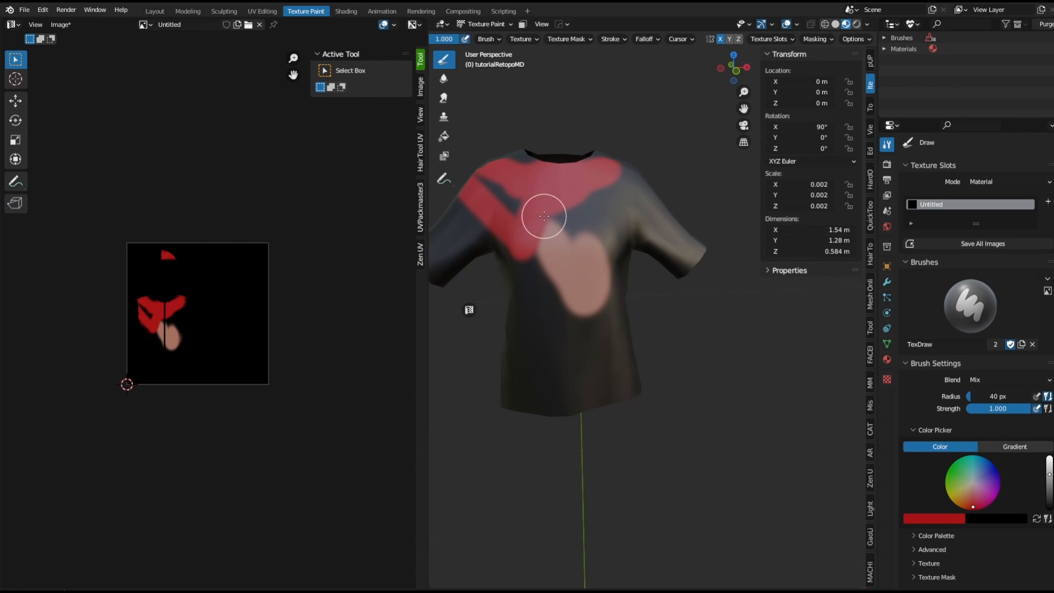
pyautogui.press('f')
pyautogui.moveTo(541, 219)
pyautogui.mouseDown()
pyautogui.moveTo(529, 200)
pyautogui.moveTo(554, 315)
pyautogui.moveTo(478, 285)
pyautogui.mouseUp()
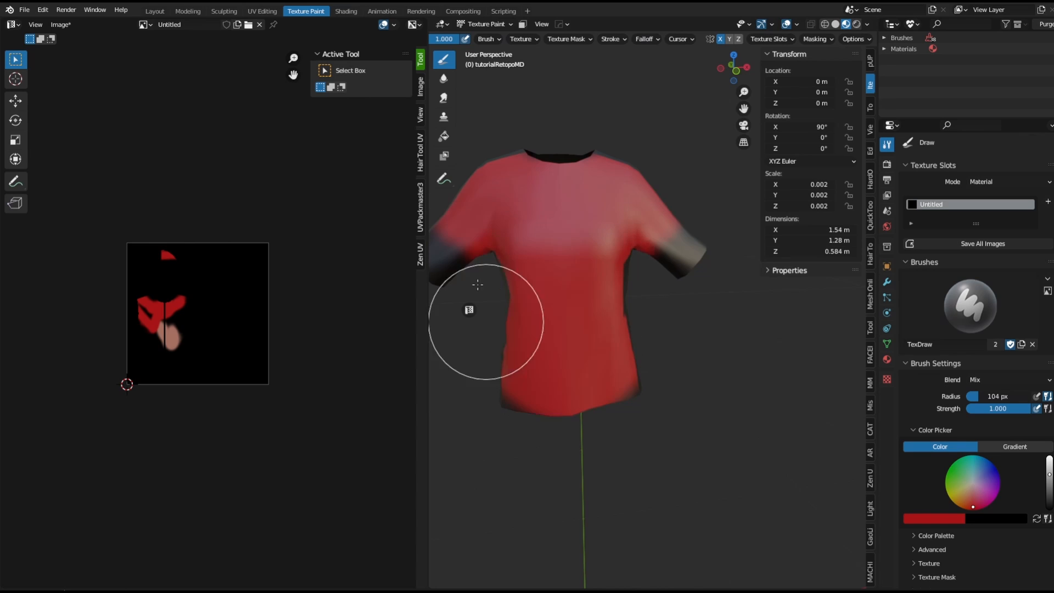
# Paint the whole shirt red, covering the front, back and sleeves.
pyautogui.moveTo(478, 285); pyautogui.dragTo(352, 307, button='middle')
pyautogui.moveTo(675, 217)
pyautogui.mouseDown()
pyautogui.moveTo(722, 294)
pyautogui.moveTo(710, 277)
pyautogui.mouseUp()
pyautogui.moveTo(680, 247); pyautogui.dragTo(580, 219, button='middle')
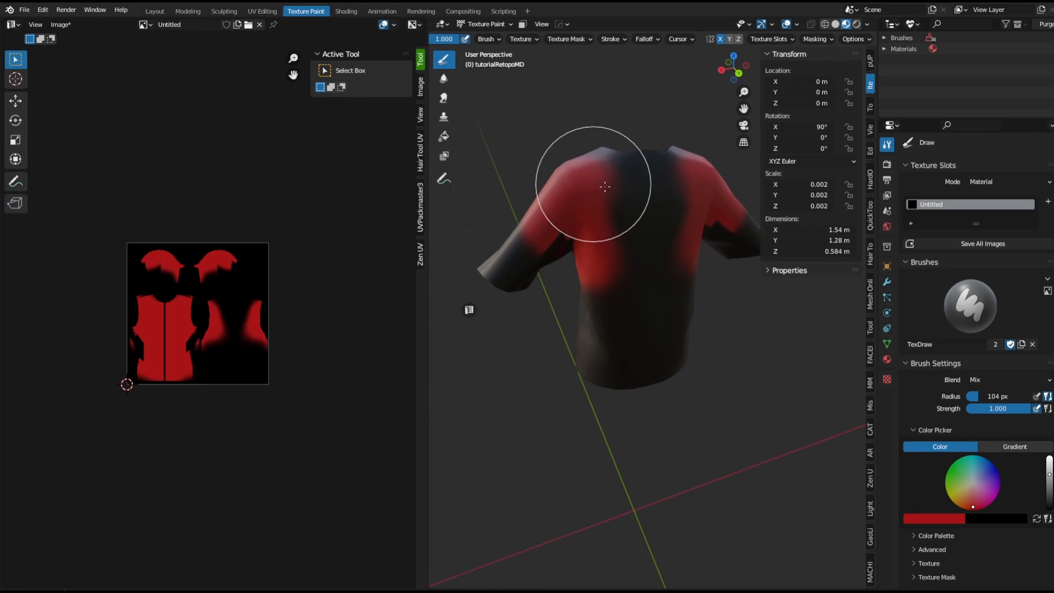
pyautogui.moveTo(604, 186)
pyautogui.mouseDown()
pyautogui.moveTo(594, 387)
pyautogui.moveTo(511, 193)
pyautogui.moveTo(480, 291)
pyautogui.mouseUp()
pyautogui.moveTo(480, 292)
pyautogui.mouseDown(button='middle')
pyautogui.moveTo(673, 286)
pyautogui.moveTo(653, 288)
pyautogui.mouseUp(button='middle')
pyautogui.scroll(3, 223, 329)
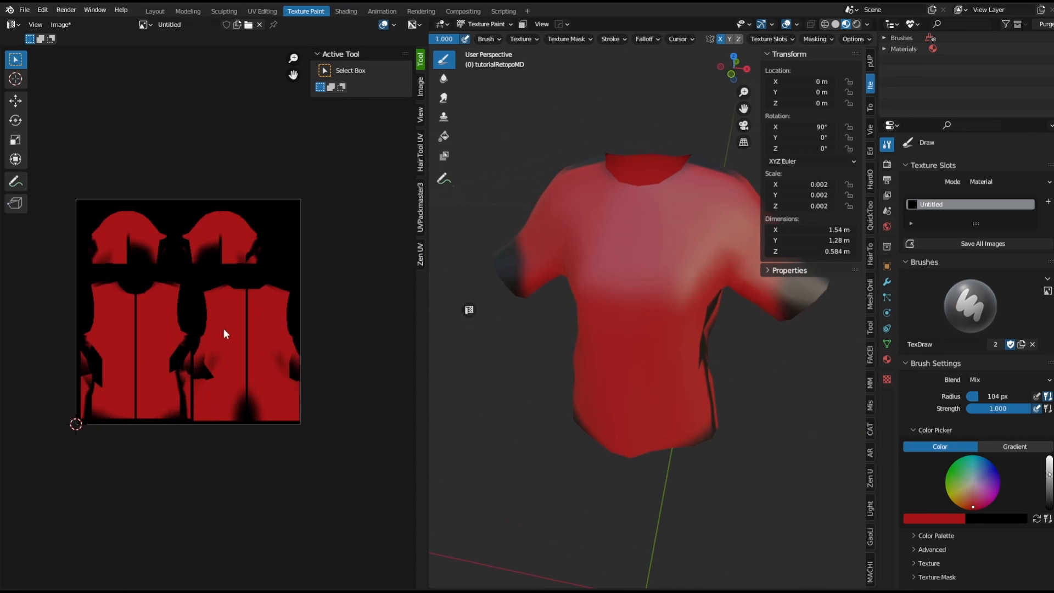
# Return to the Layout workspace and display the painted Untitled image in the image editor.
pyautogui.moveTo(453, 325); pyautogui.dragTo(497, 324)
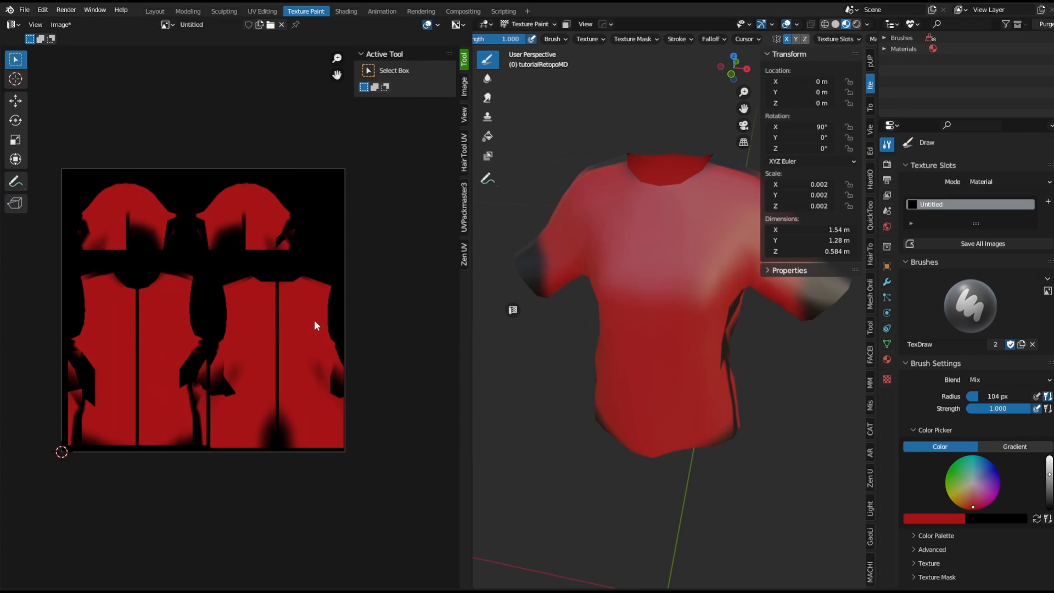
pyautogui.click(155, 11)
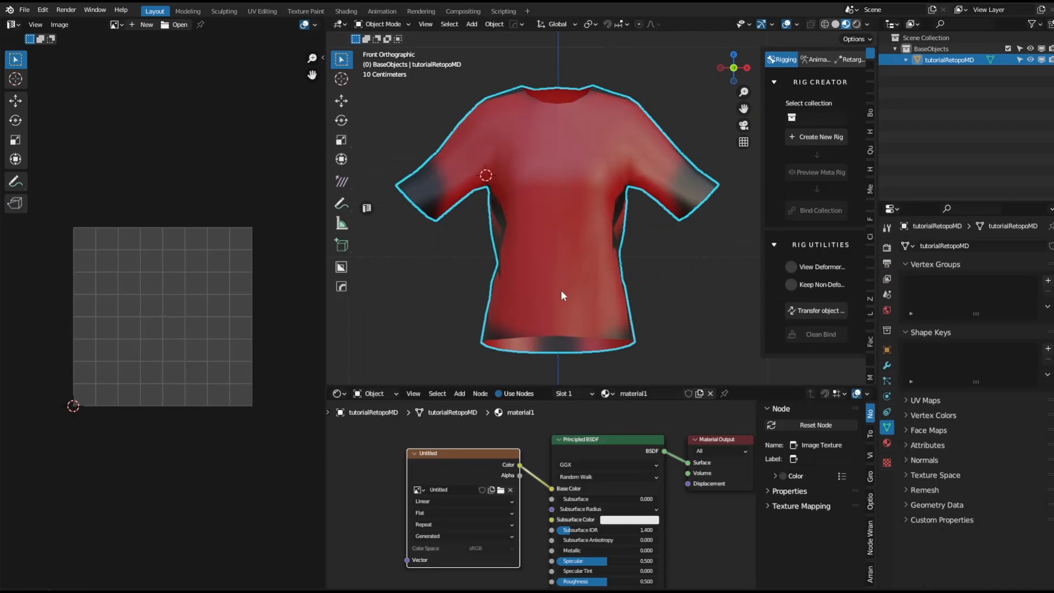
pyautogui.moveTo(561, 290)
pyautogui.mouseDown(button='middle')
pyautogui.moveTo(551, 253)
pyautogui.moveTo(541, 258)
pyautogui.mouseUp(button='middle')
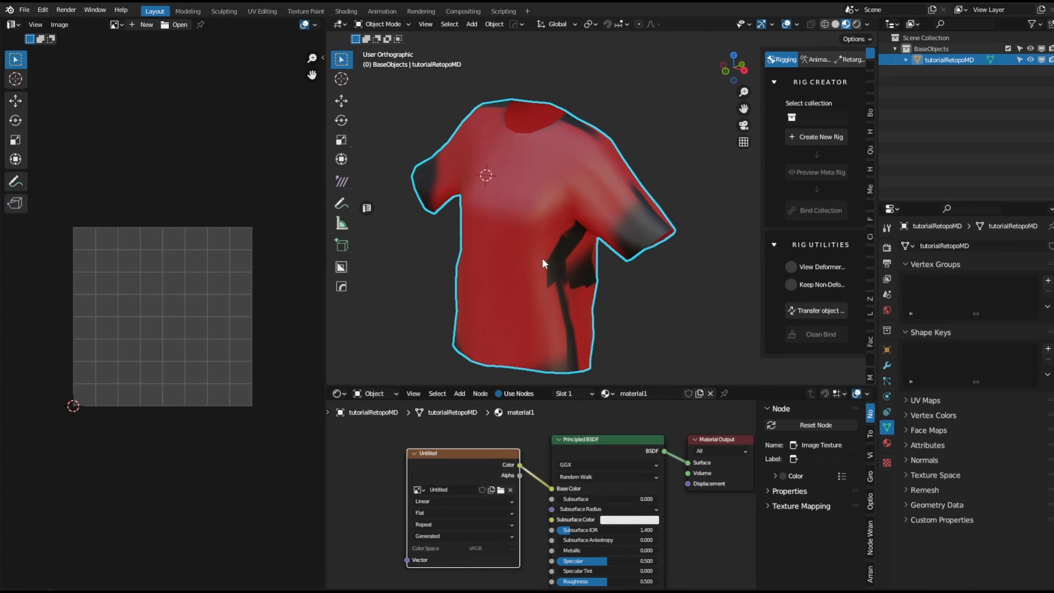
pyautogui.click(120, 25)
pyautogui.click(133, 45)
pyautogui.scroll(-6, 203, 280)
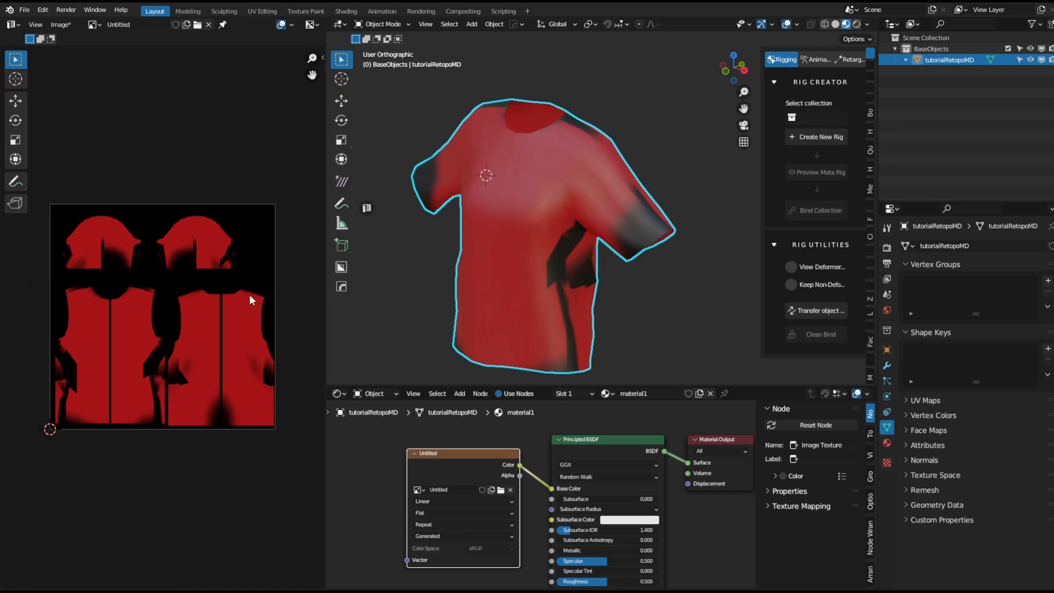
# Enter Edit Mode and inspect the garment's UV islands over the painted texture from several angles.
pyautogui.hotkey('ctrl', 'Tab')
pyautogui.click(554, 208)
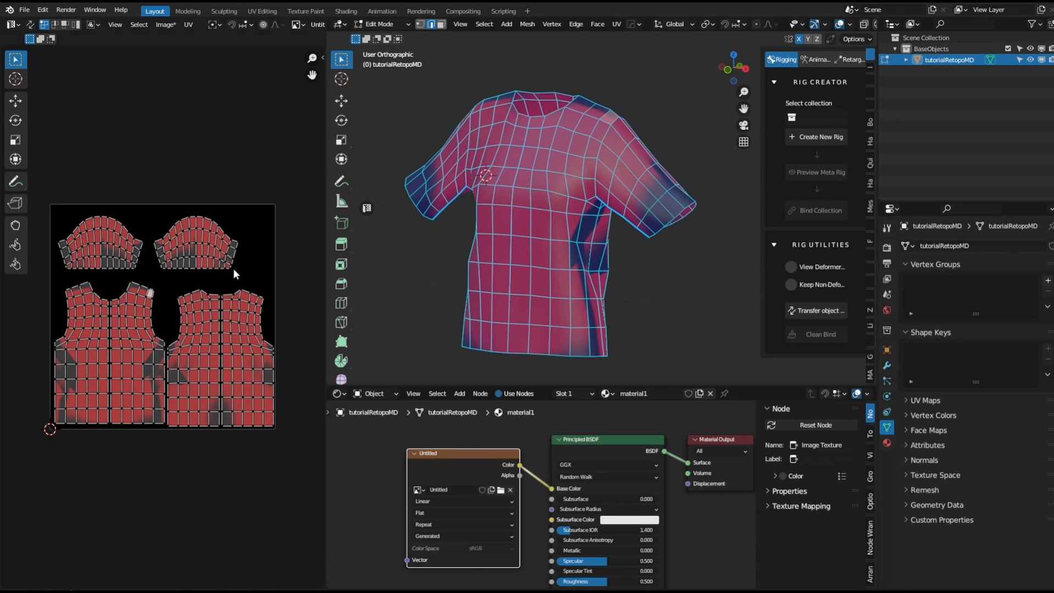
pyautogui.moveTo(562, 192); pyautogui.dragTo(573, 226, button='middle')
pyautogui.moveTo(509, 248); pyautogui.dragTo(587, 230, button='middle')
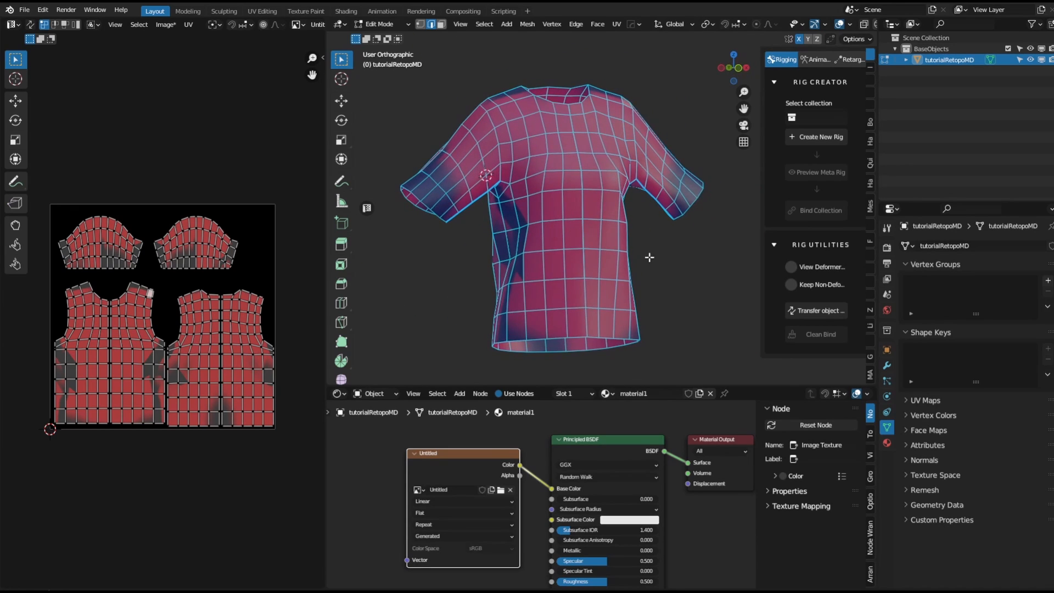
pyautogui.moveTo(649, 254); pyautogui.dragTo(701, 254, button='middle')
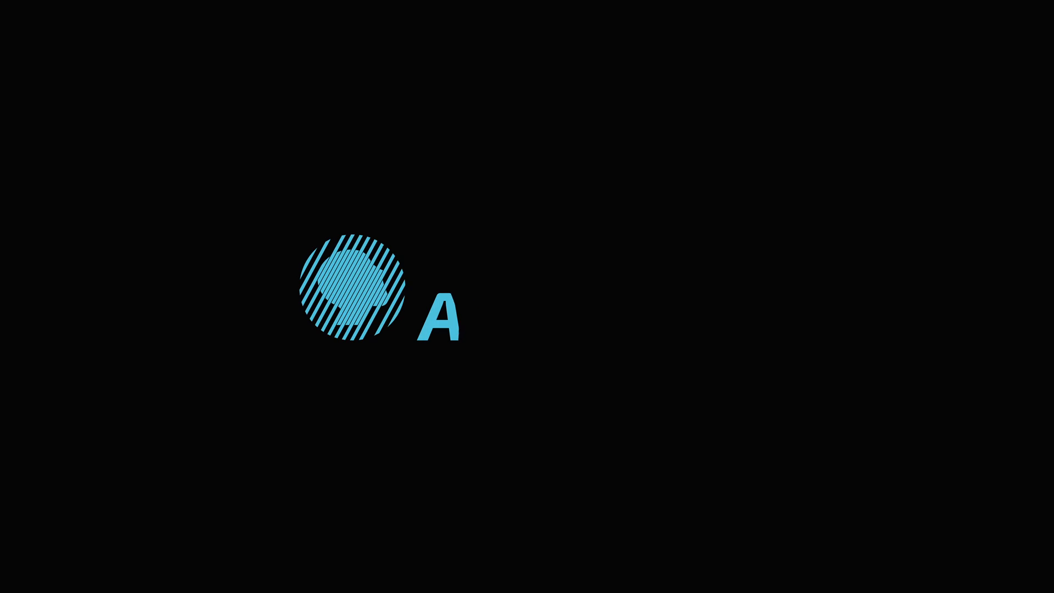